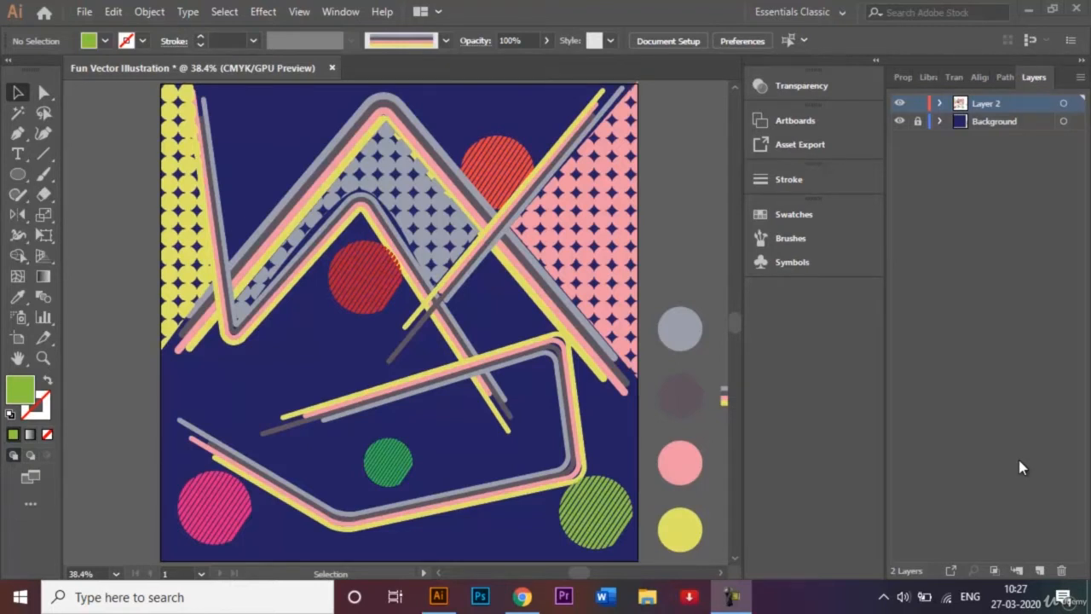
# Create a new 1000 x 1000 px document named "Fun Vector Graphic" with pixels as the unit
pyautogui.click(85, 14)
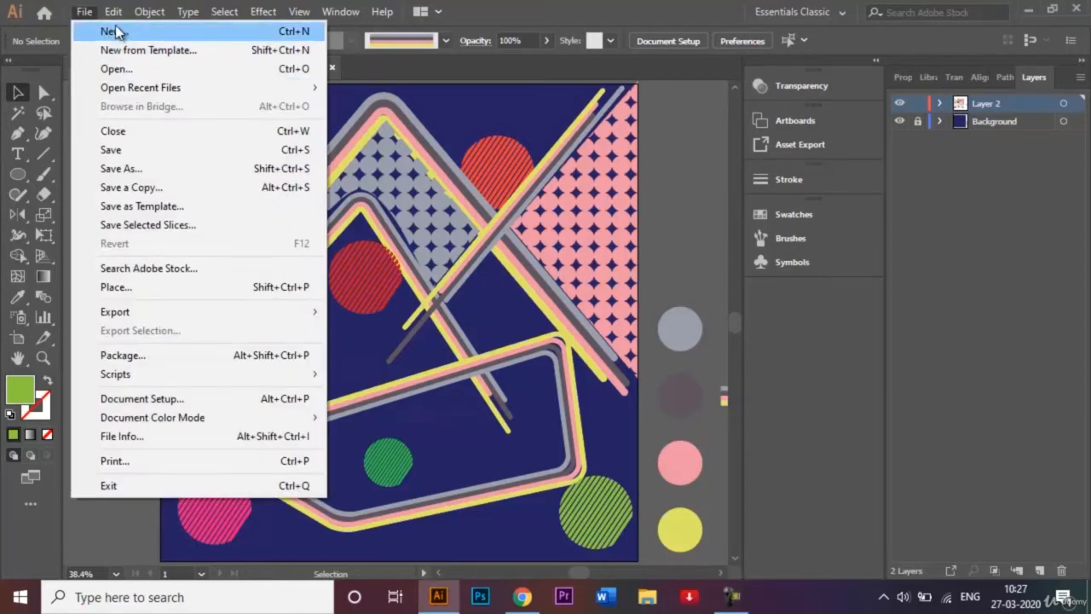
pyautogui.click(115, 33)
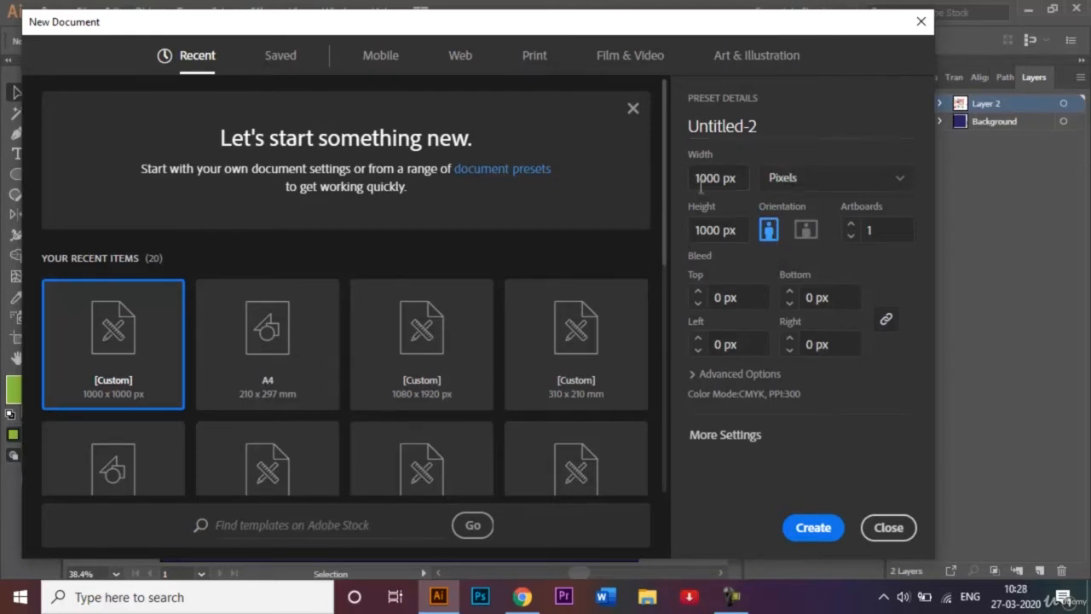
pyautogui.click(770, 126)
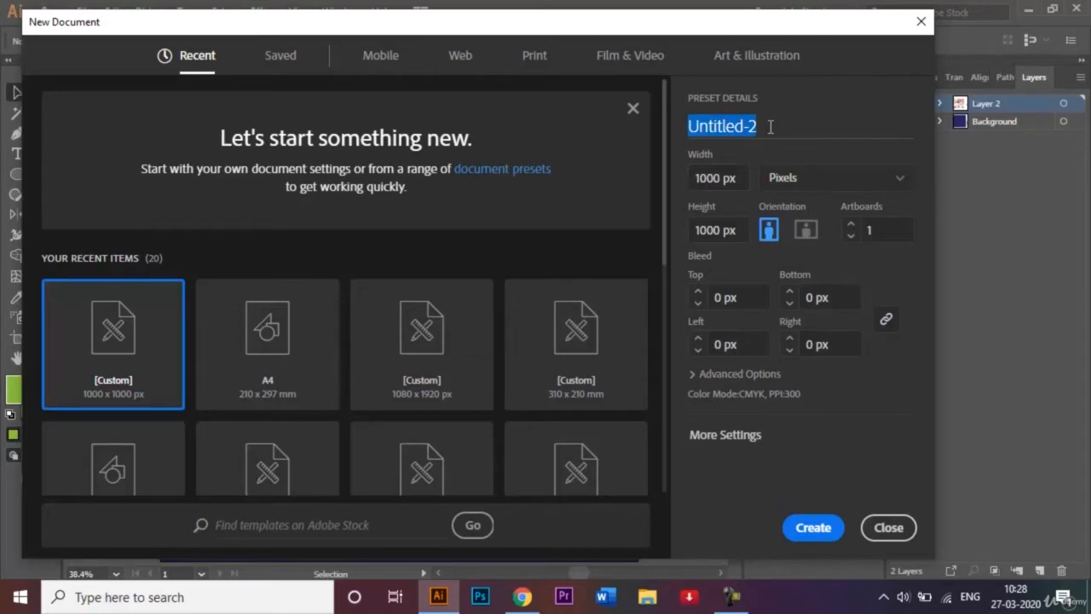
pyautogui.press('BackSpace')
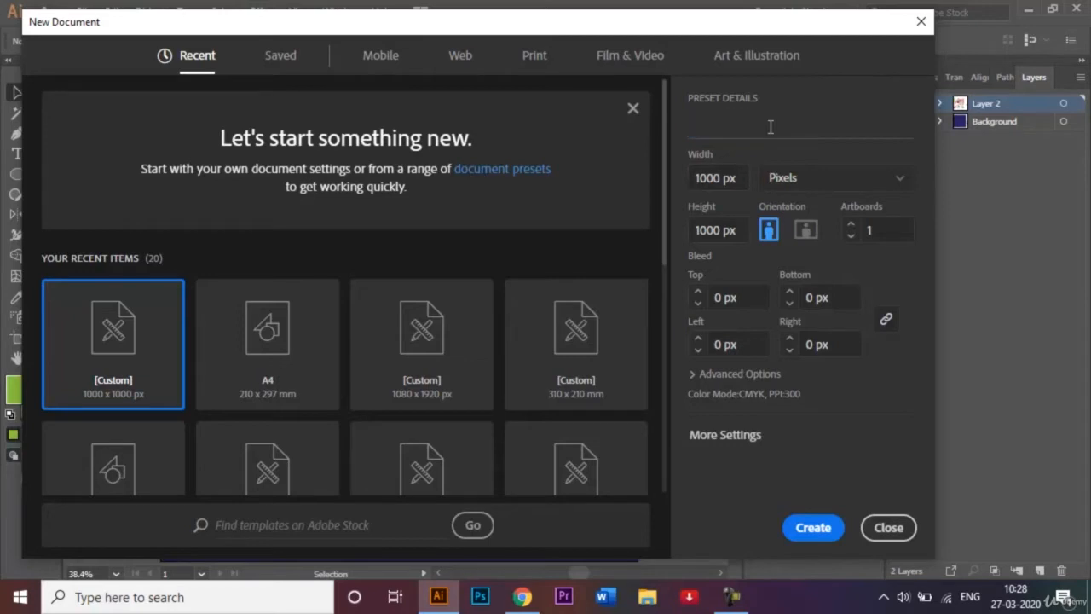
pyautogui.write('Fun Vecto')
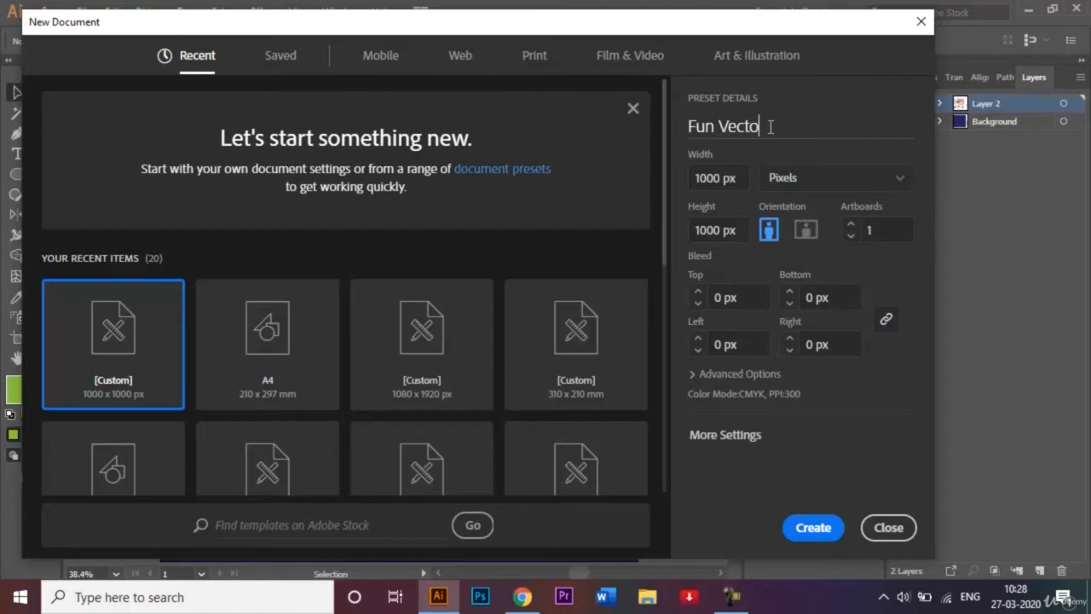
pyautogui.write('r Graphic')
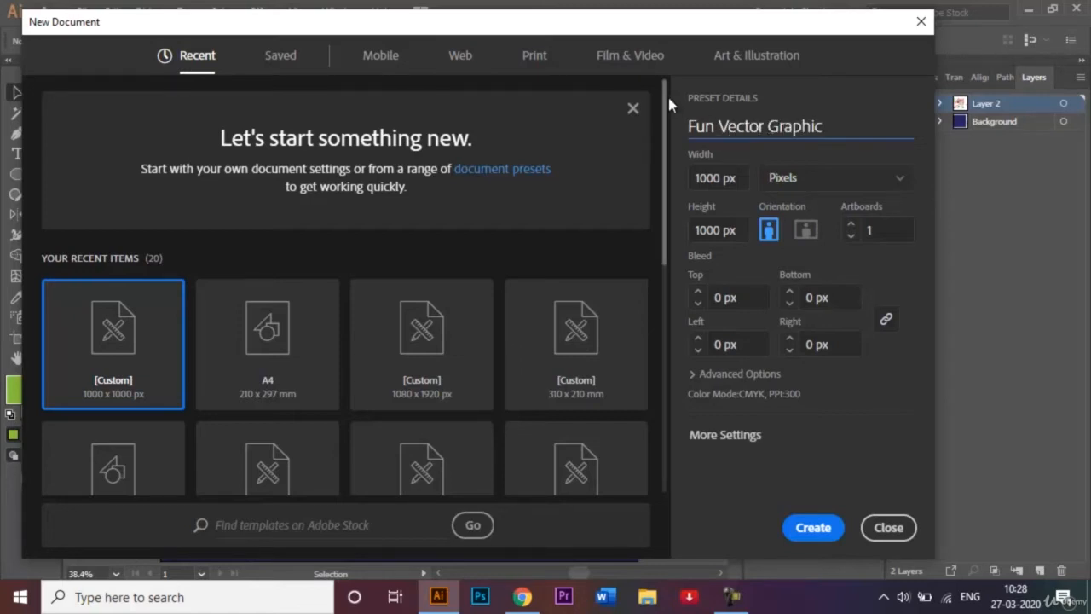
pyautogui.moveTo(665, 99); pyautogui.dragTo(704, 260)
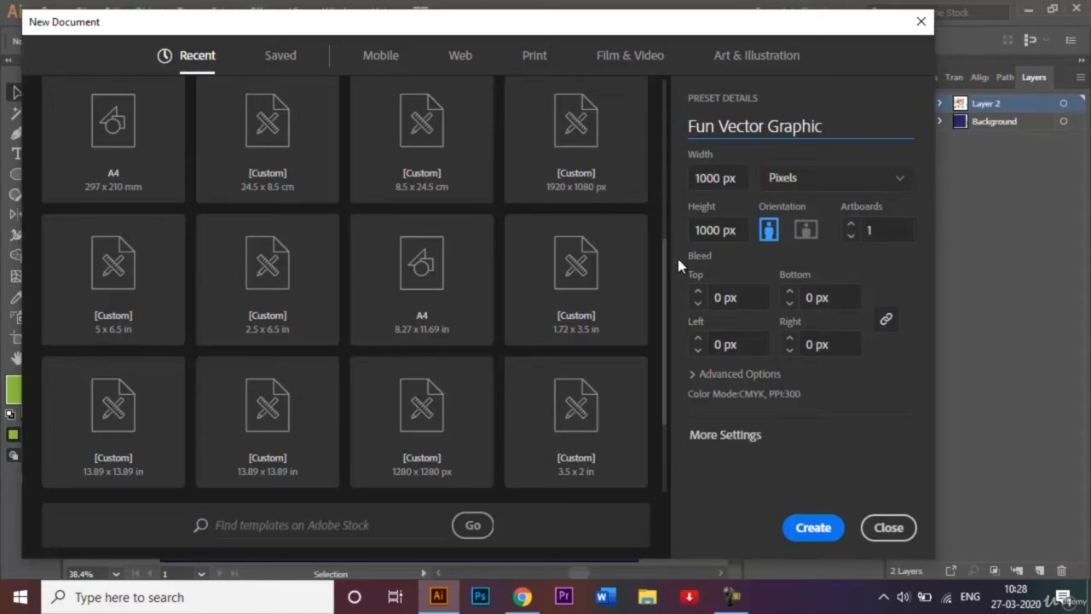
pyautogui.moveTo(664, 264); pyautogui.dragTo(668, 128)
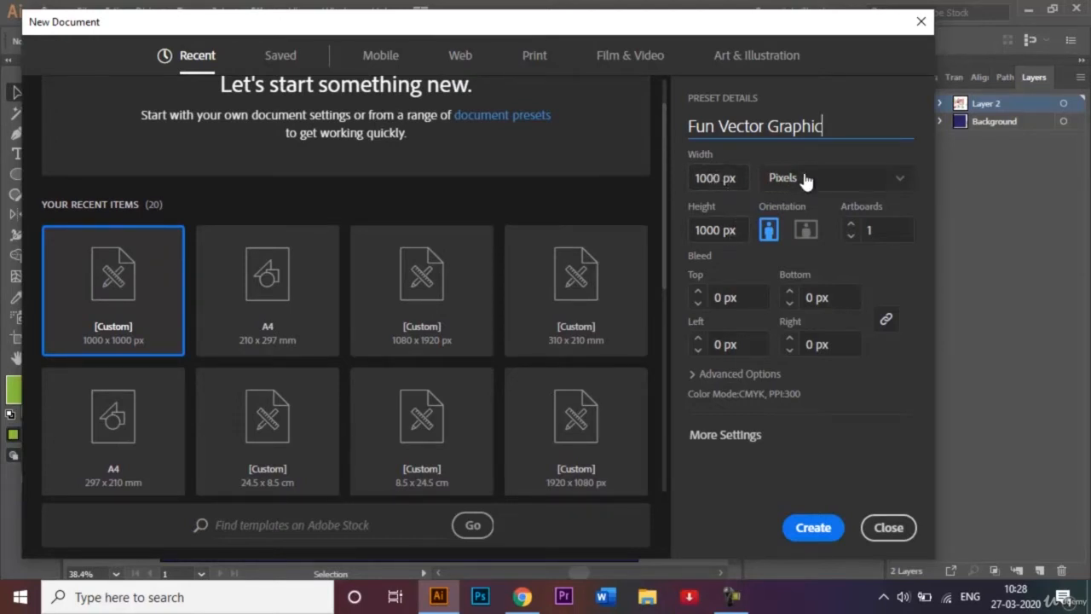
pyautogui.click(833, 183)
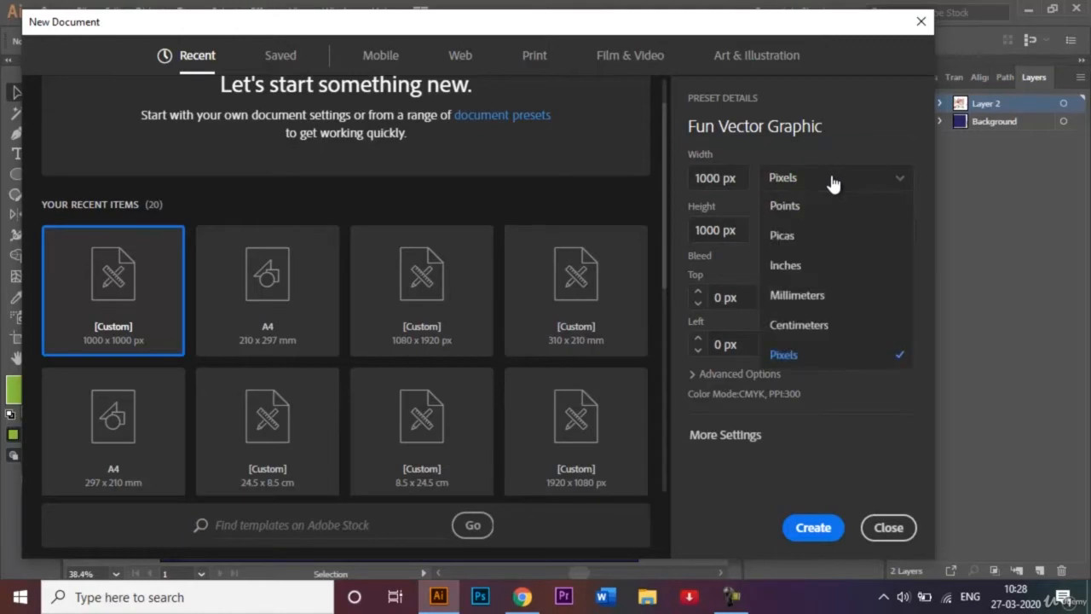
pyautogui.click(825, 529)
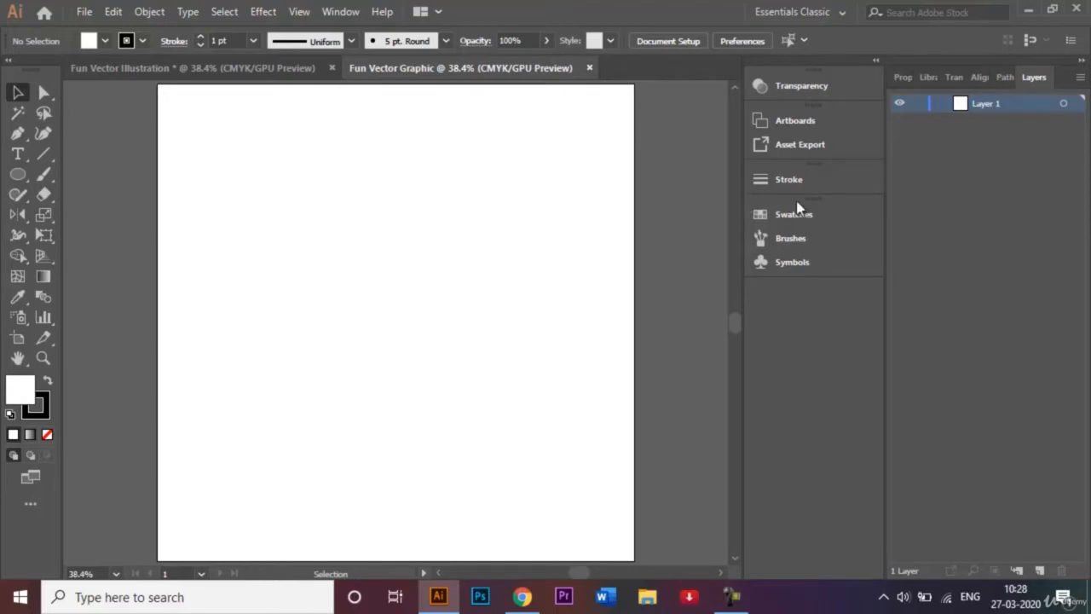
# Rename the document's only layer as "Background"
pyautogui.doubleClick(1003, 107)
pyautogui.press('BackSpace')
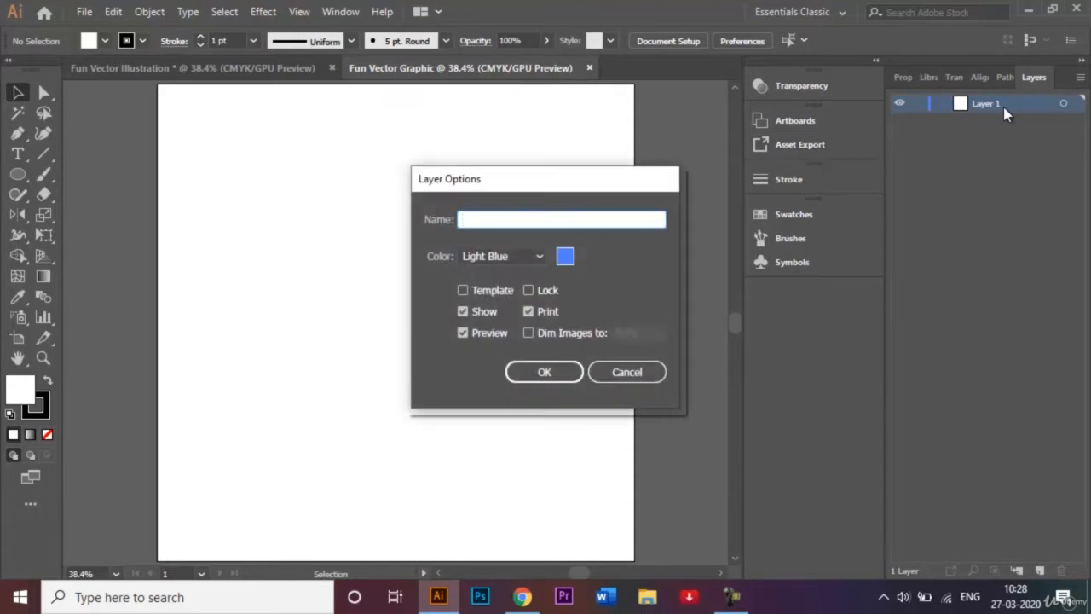
pyautogui.write('Background')
pyautogui.press('Return')
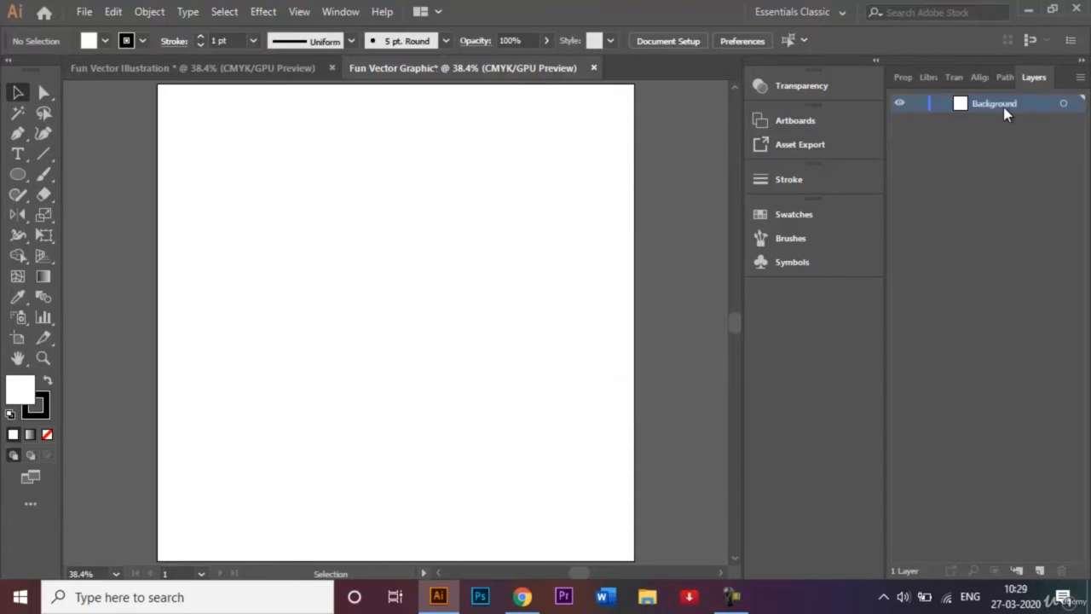
# Choose the Rectangle tool and set its appearance to no stroke and a dark navy blue fill
pyautogui.click(18, 174)
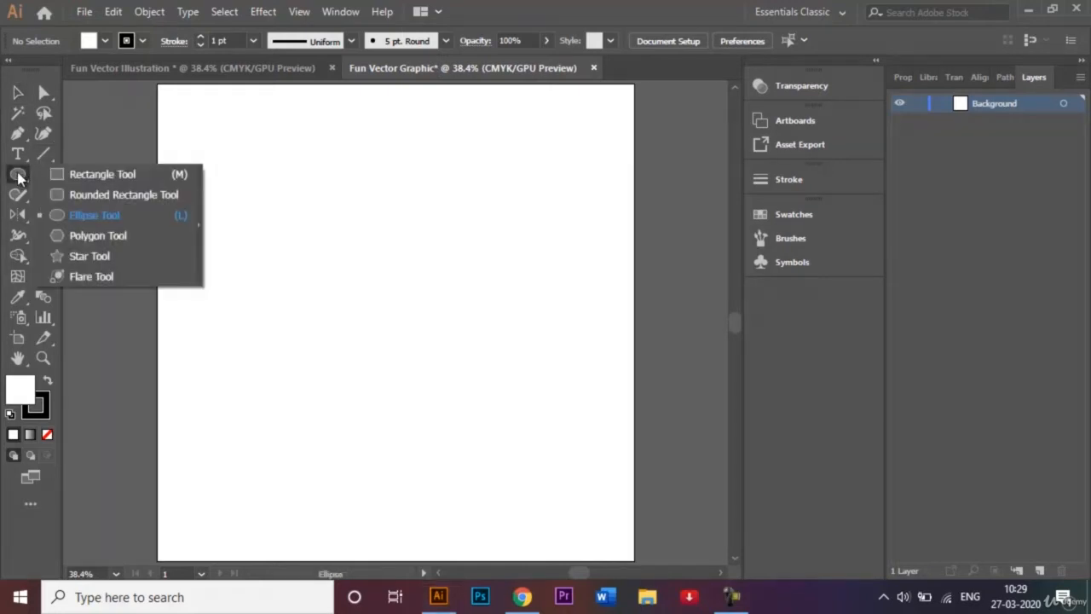
pyautogui.click(112, 177)
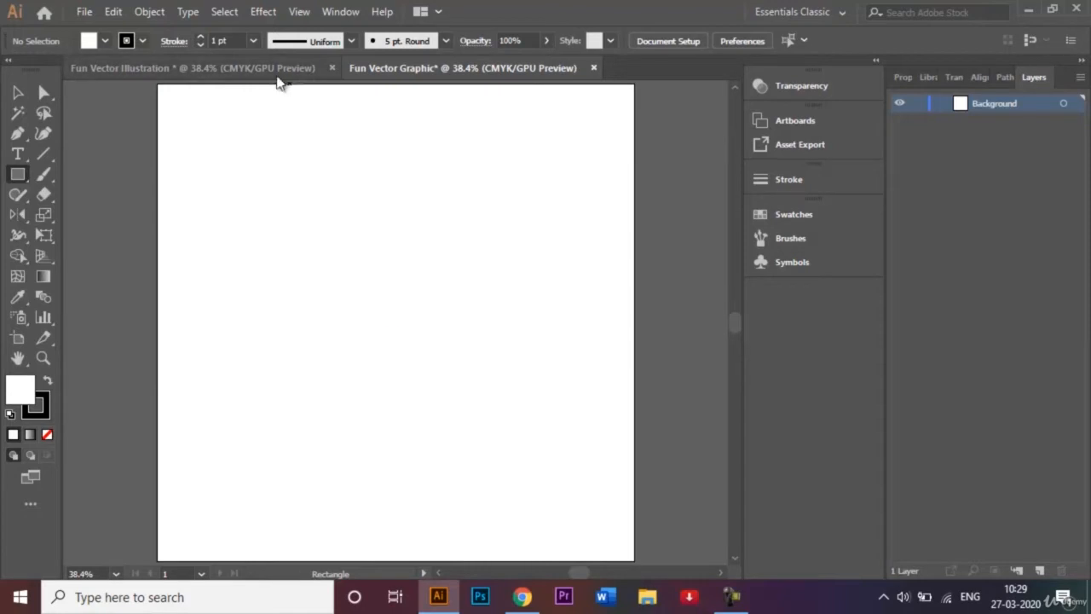
pyautogui.click(143, 41)
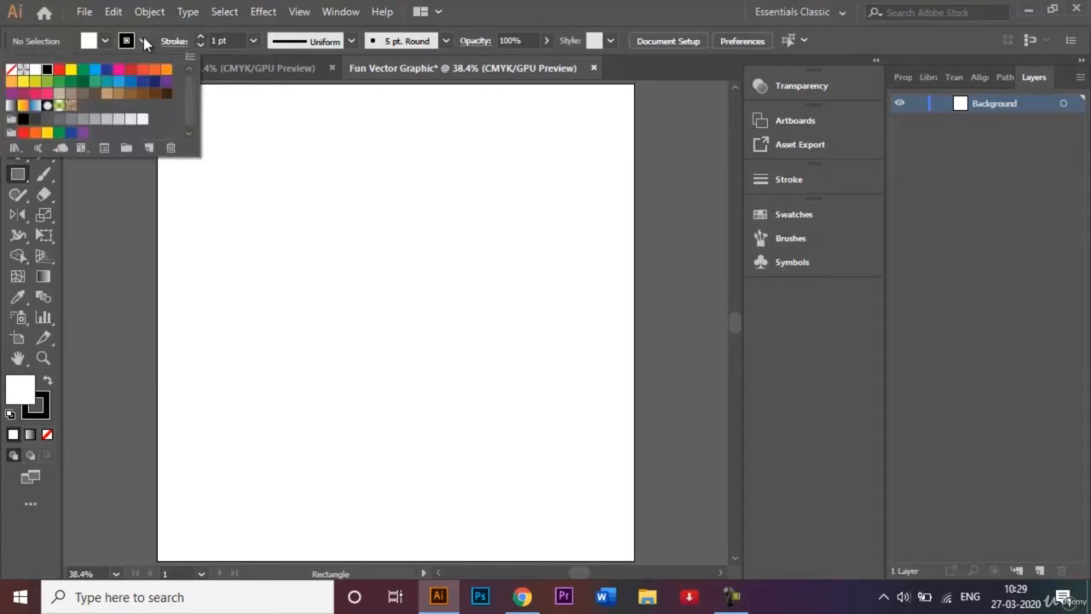
pyautogui.click(16, 73)
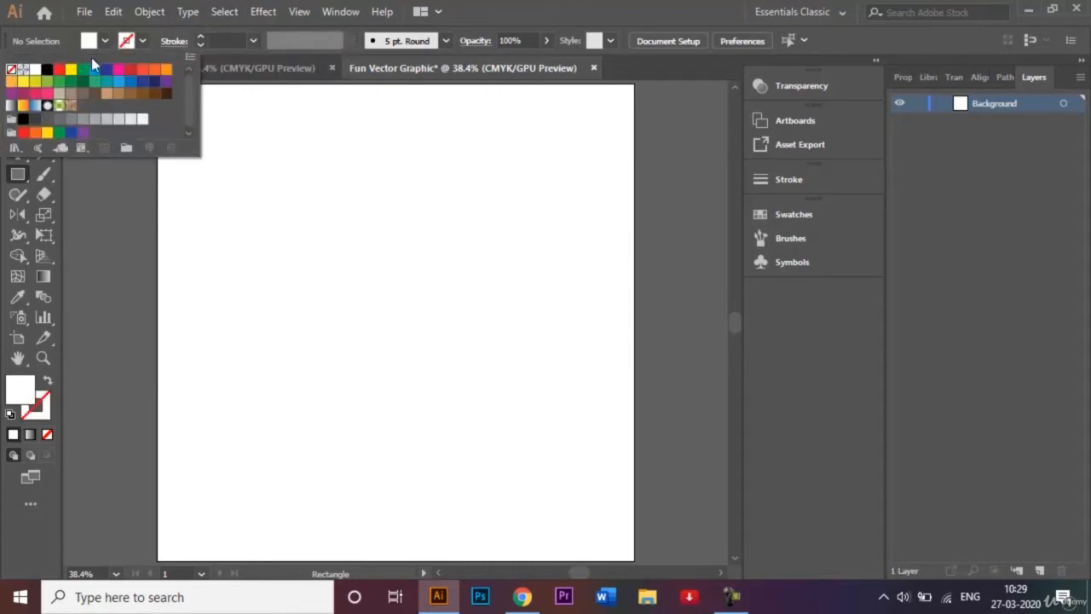
pyautogui.click(102, 41)
pyautogui.click(102, 41)
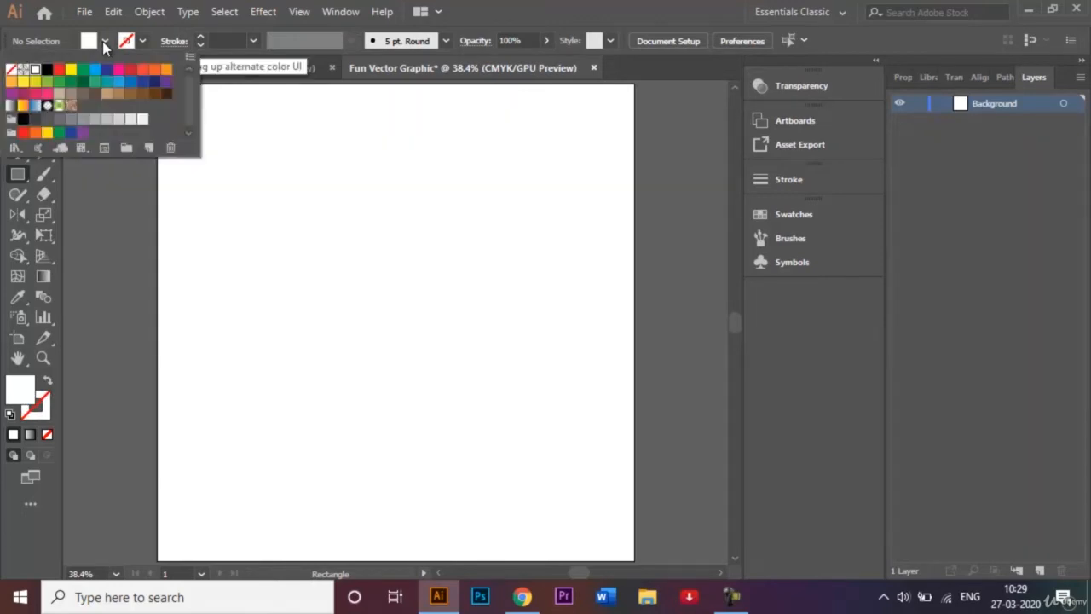
pyautogui.click(156, 85)
pyautogui.click(336, 319)
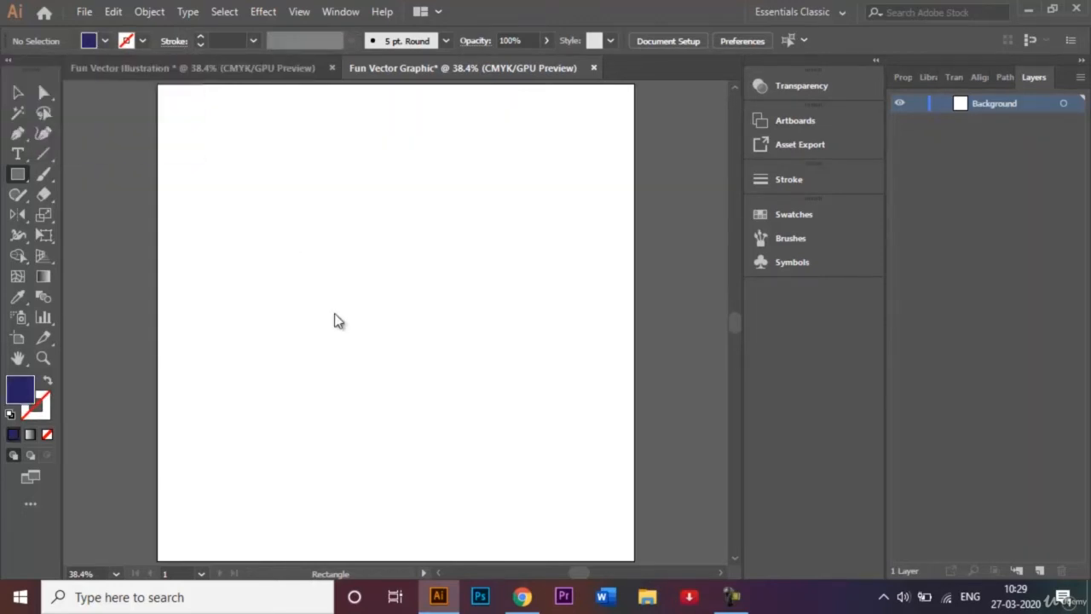
# Draw a 1000 x 1000 px rectangle and align it so that it covers the whole artboard
pyautogui.click(376, 302)
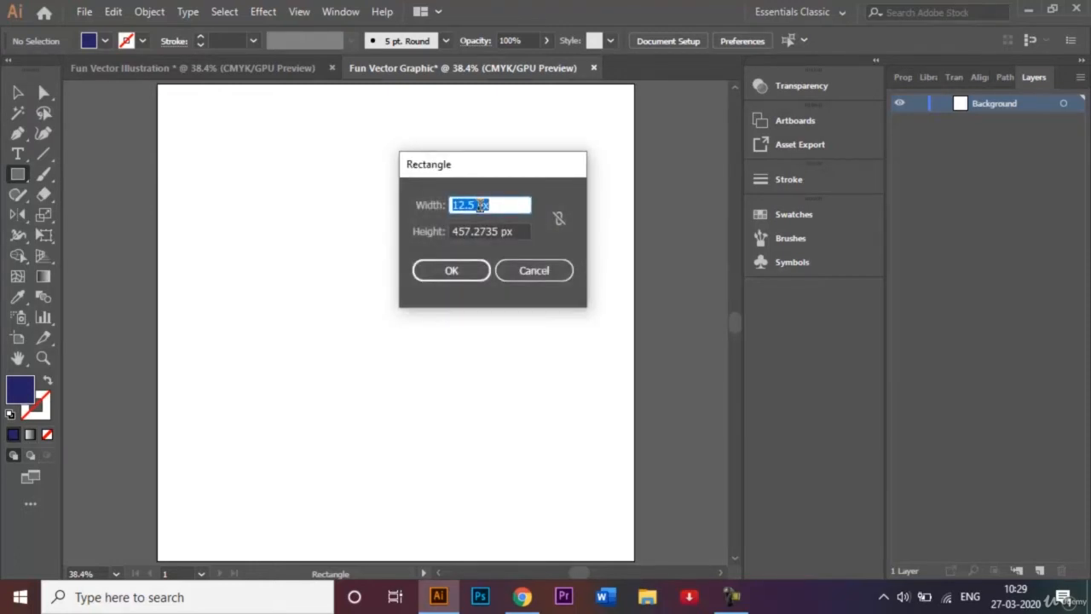
pyautogui.write('1000')
pyautogui.click(500, 231)
pyautogui.write('1000px')
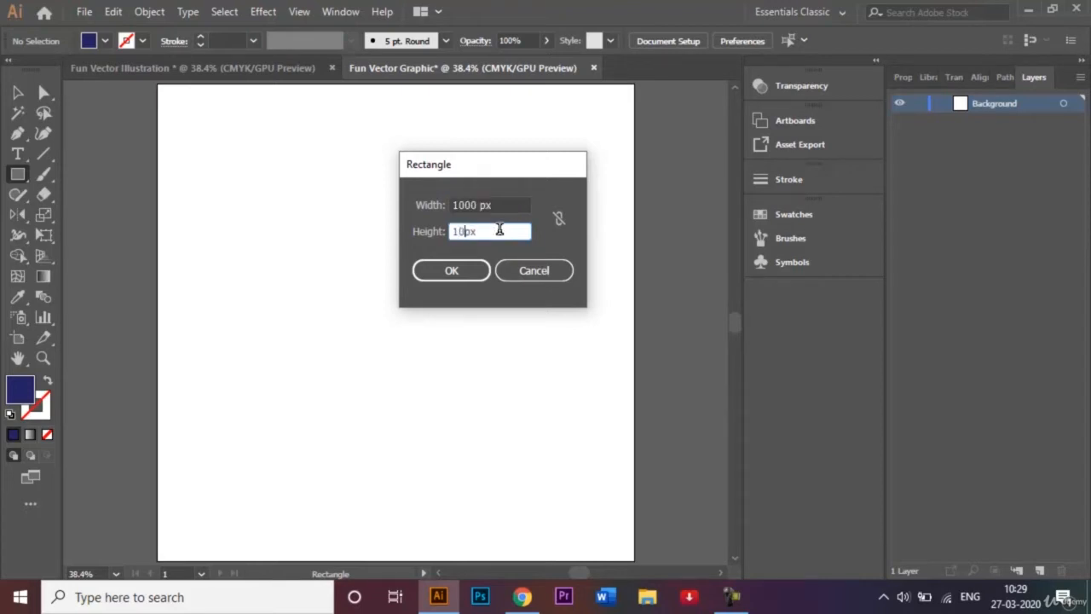
pyautogui.press('Return')
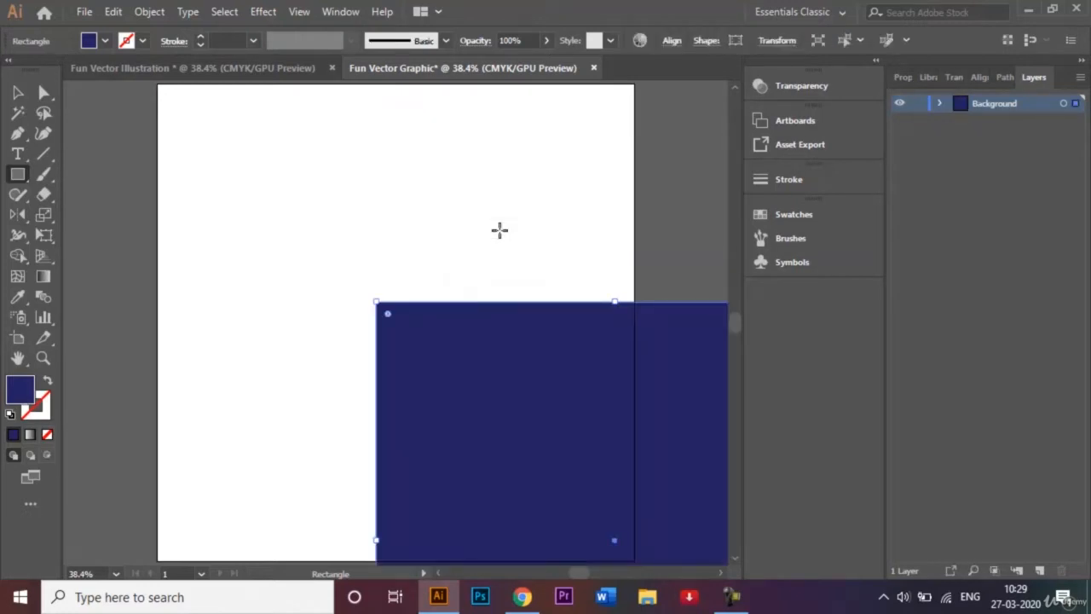
pyautogui.press('v')
pyautogui.moveTo(565, 397); pyautogui.dragTo(348, 188)
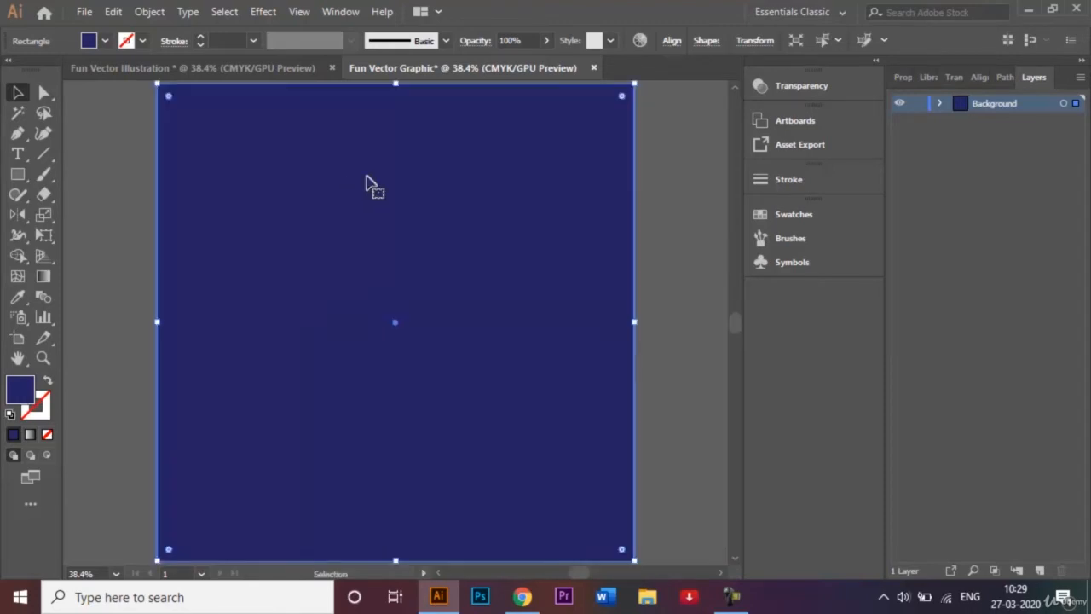
pyautogui.click(679, 189)
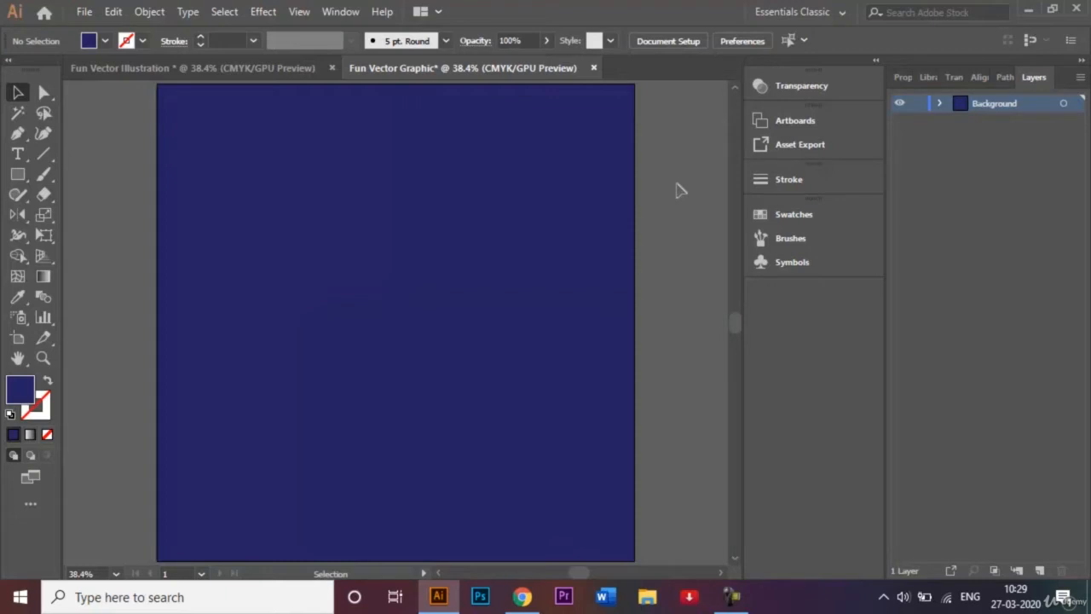
# Check the finished Fun Vector Illustration document, return to Fun Vector Graphic, and open "Colour palette - Fun vector illustration.jpg"
pyautogui.click(284, 68)
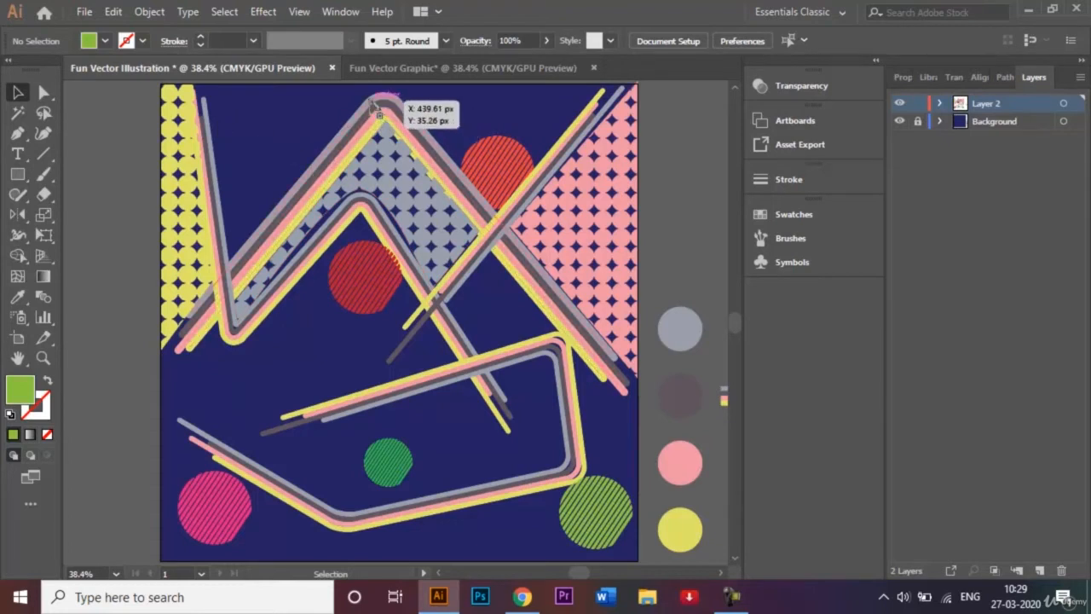
pyautogui.click(419, 68)
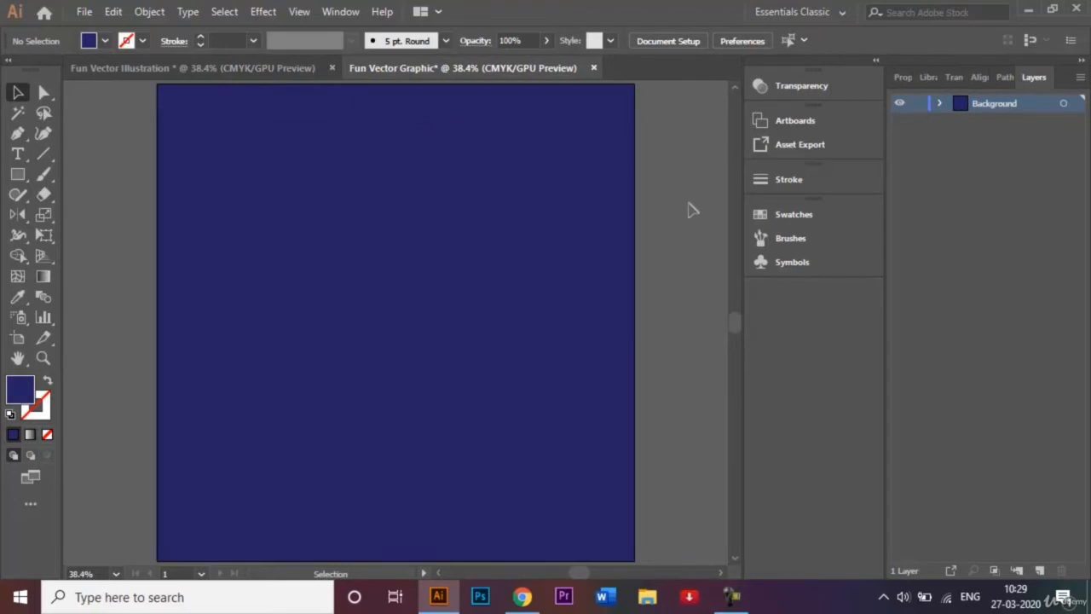
pyautogui.hotkey('ctrl', 'o')
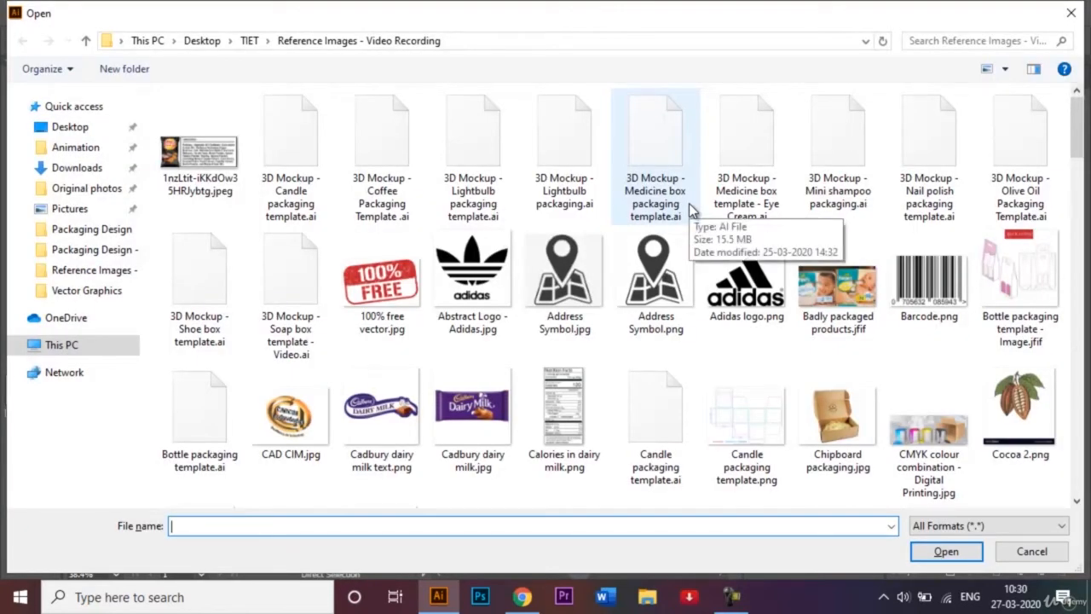
pyautogui.write('Col')
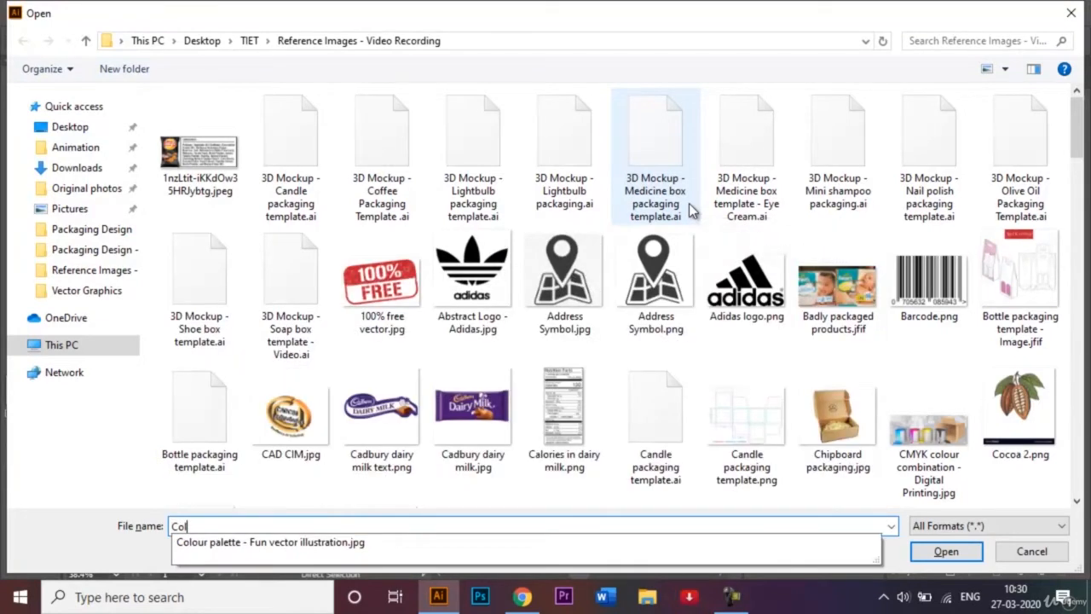
pyautogui.press('Down')
pyautogui.press('Return')
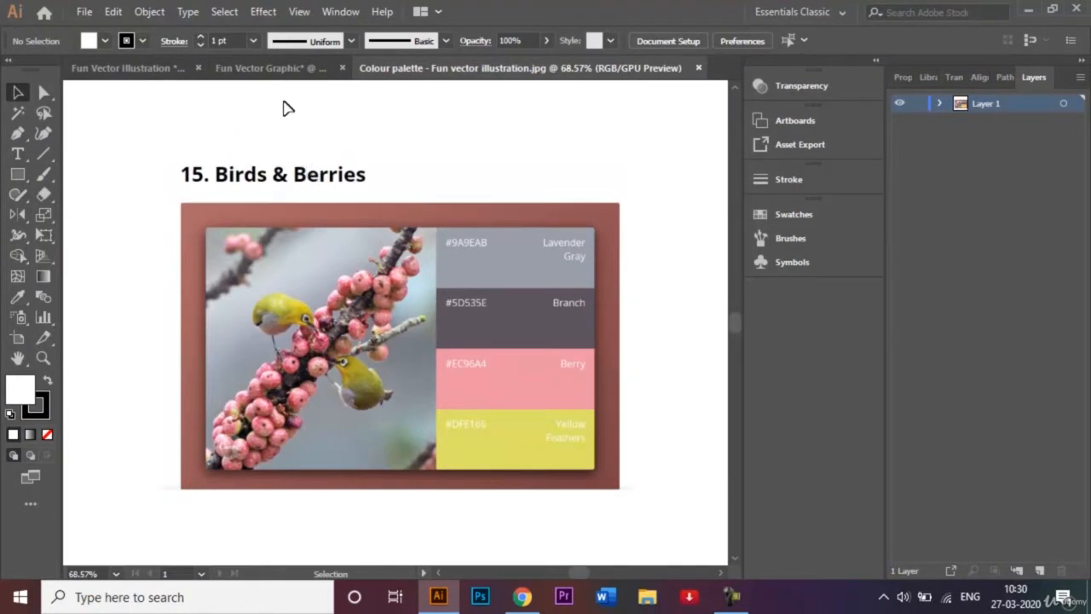
# Move the colour palette image into the Fun Vector Graphic document and place it outside the artboard, against its upper right edge
pyautogui.doubleClick(472, 369)
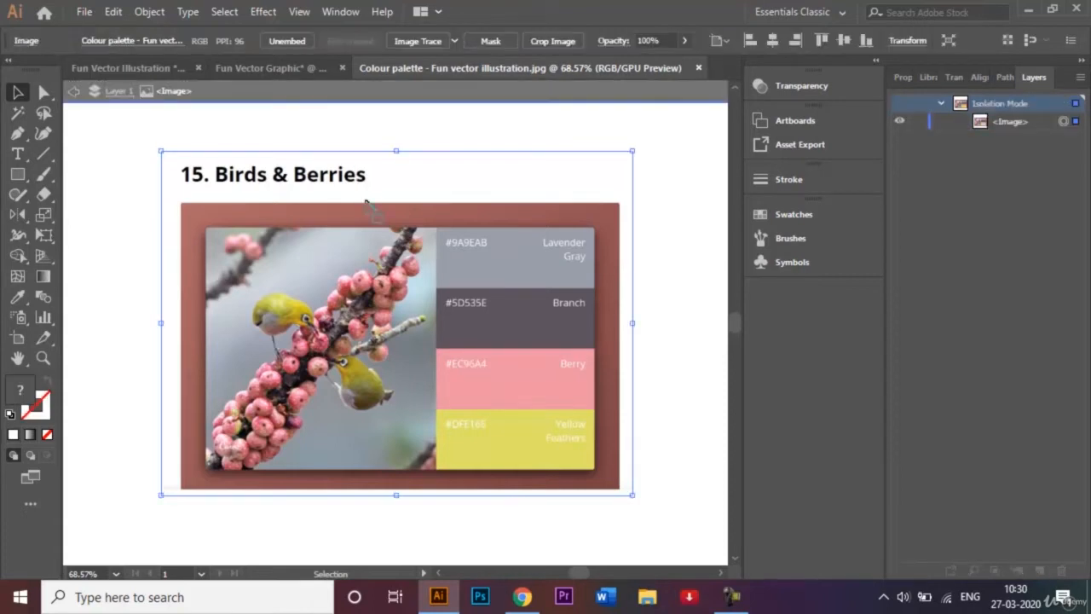
pyautogui.doubleClick(699, 212)
pyautogui.moveTo(493, 312); pyautogui.dragTo(690, 205)
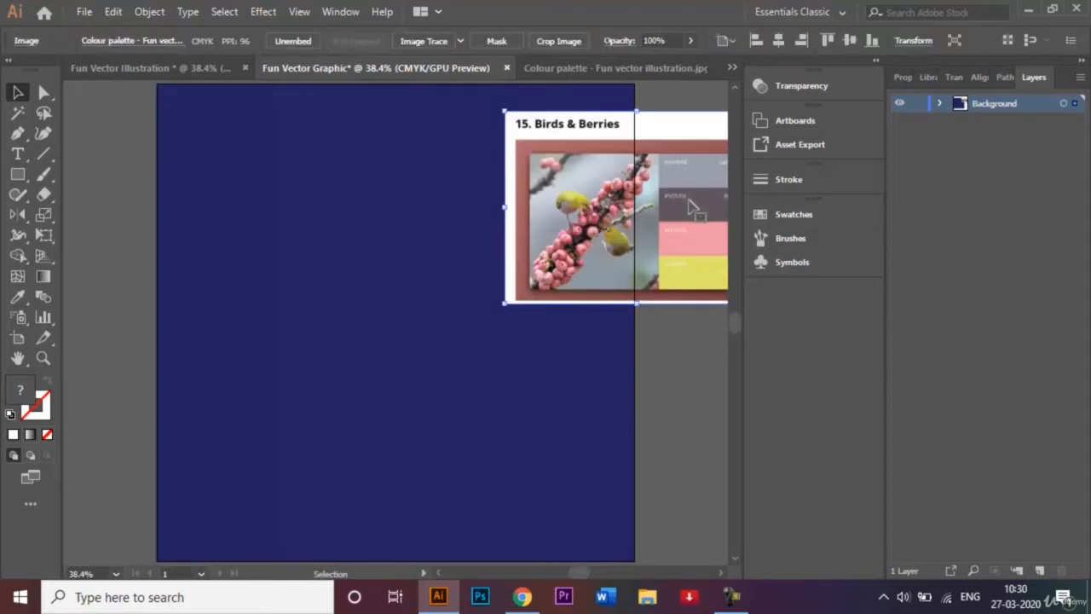
pyautogui.hotkey('ctrl', '-')
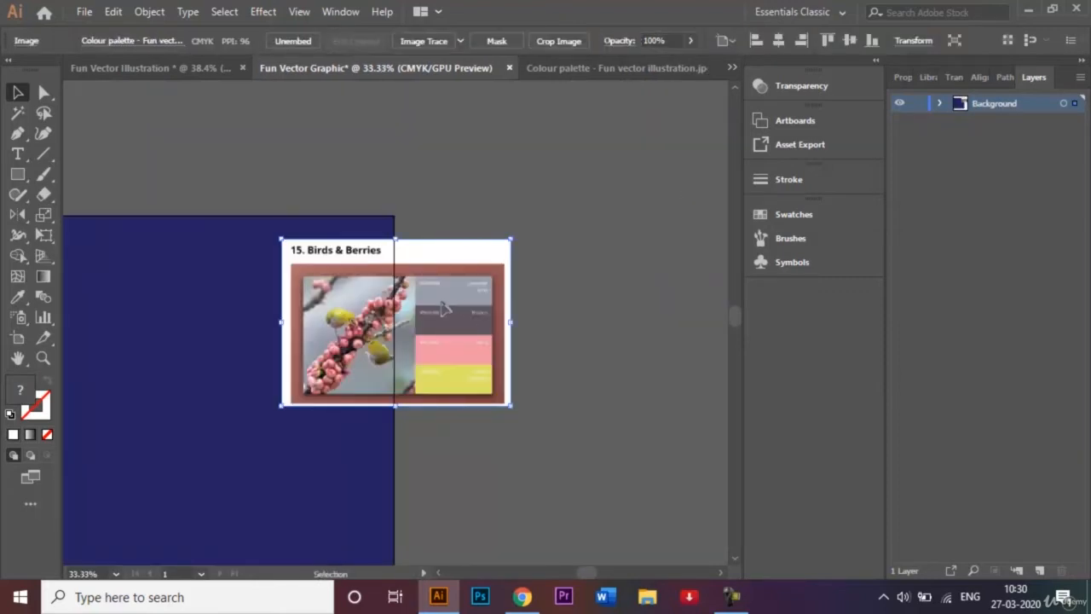
pyautogui.moveTo(453, 311); pyautogui.dragTo(560, 288)
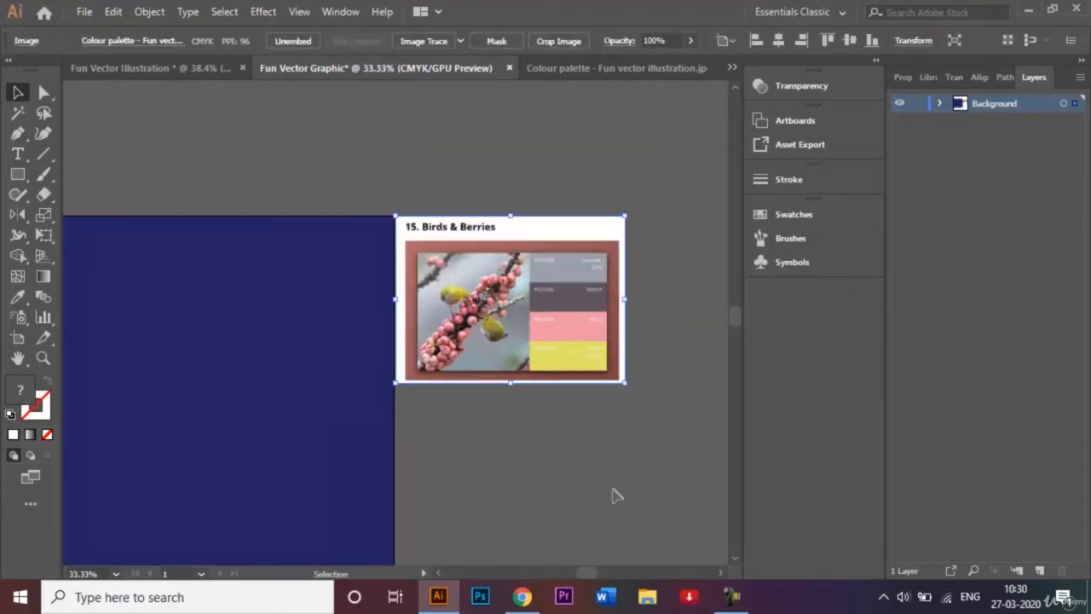
pyautogui.click(612, 490)
# Draw a small circle with the Ellipse tool just below the palette image, outside the artboard
pyautogui.scroll(-3, 738, 558)
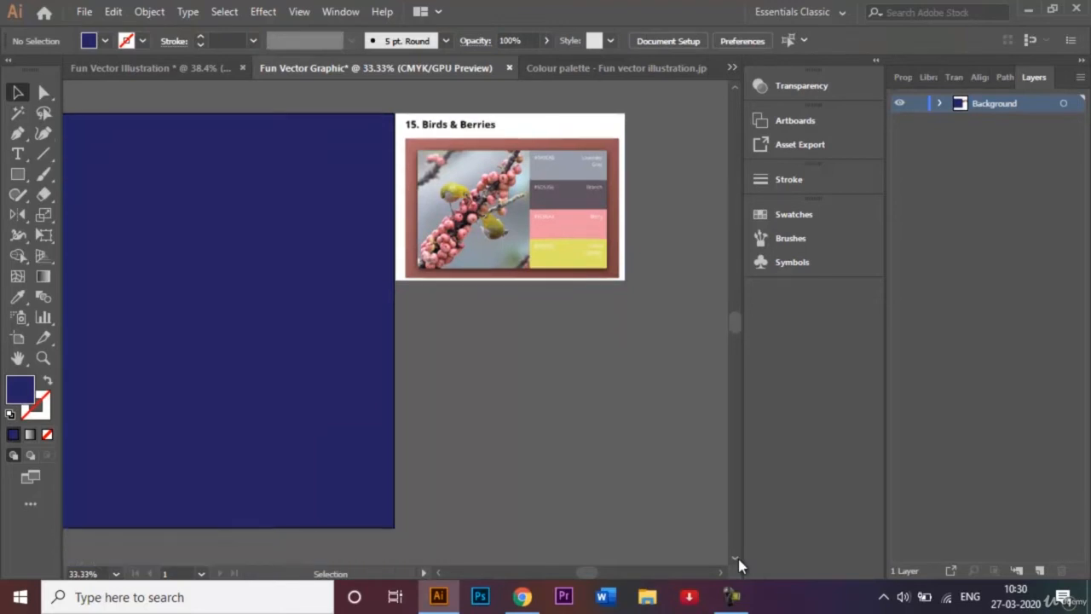
pyautogui.click(24, 176)
pyautogui.moveTo(24, 176); pyautogui.dragTo(82, 216)
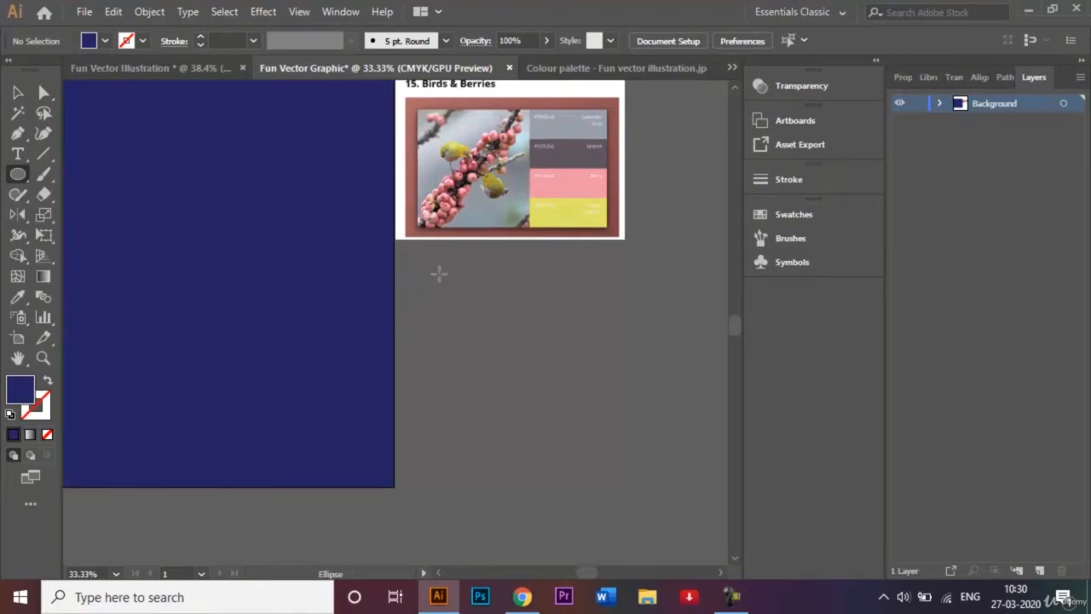
pyautogui.moveTo(439, 272); pyautogui.dragTo(458, 292)
pyautogui.click(17, 92)
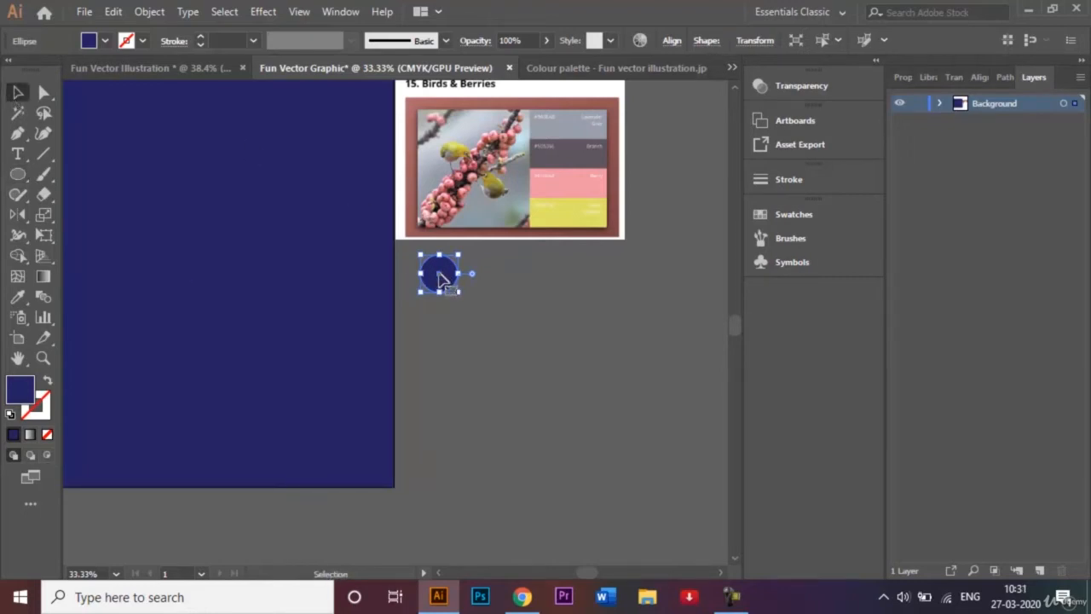
# Duplicate the circle into a two-by-two grid of four equal circles below the palette image
pyautogui.moveTo(442, 279); pyautogui.dragTo(458, 327)
pyautogui.click(545, 307)
pyautogui.keyDown('shift'); pyautogui.click(421, 267); pyautogui.keyUp('shift')
pyautogui.click(588, 354)
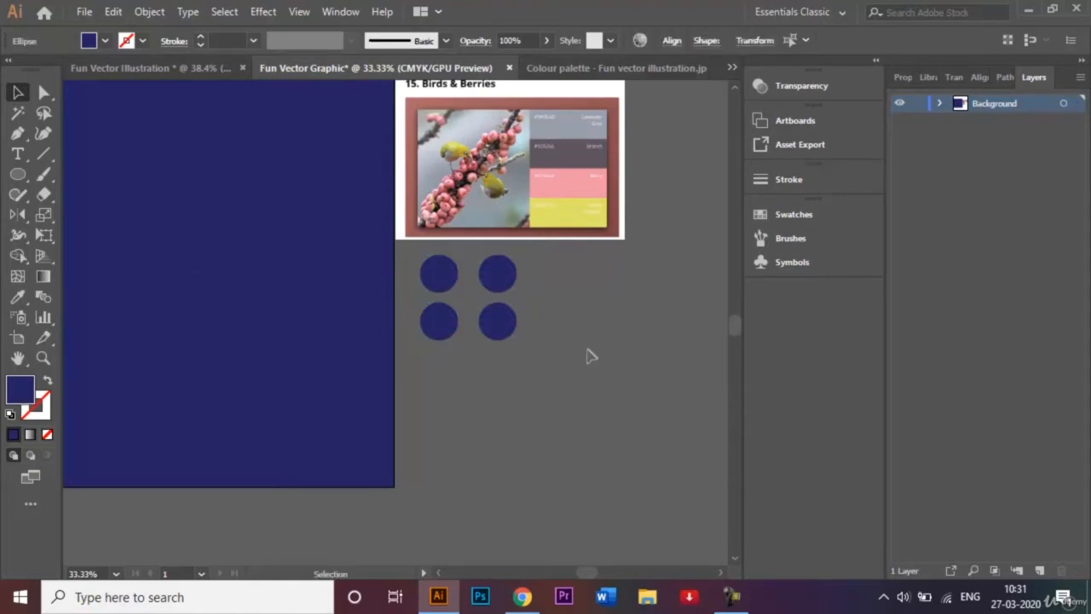
# Use the Eyedropper to fill the two upper circles with the palette's lavender grey and dark Branch colours
pyautogui.click(439, 273)
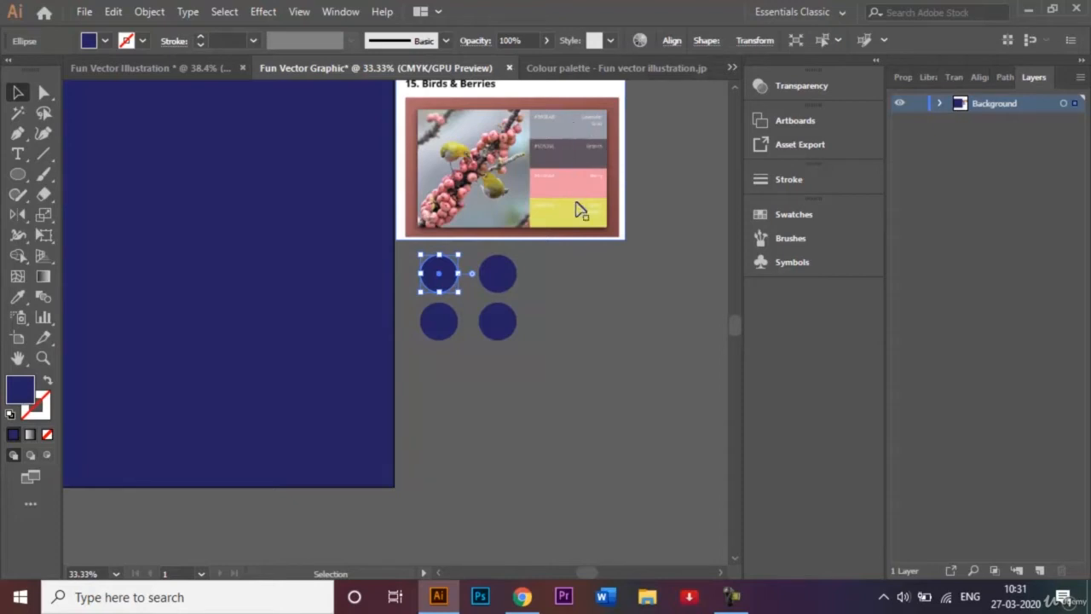
pyautogui.click(17, 299)
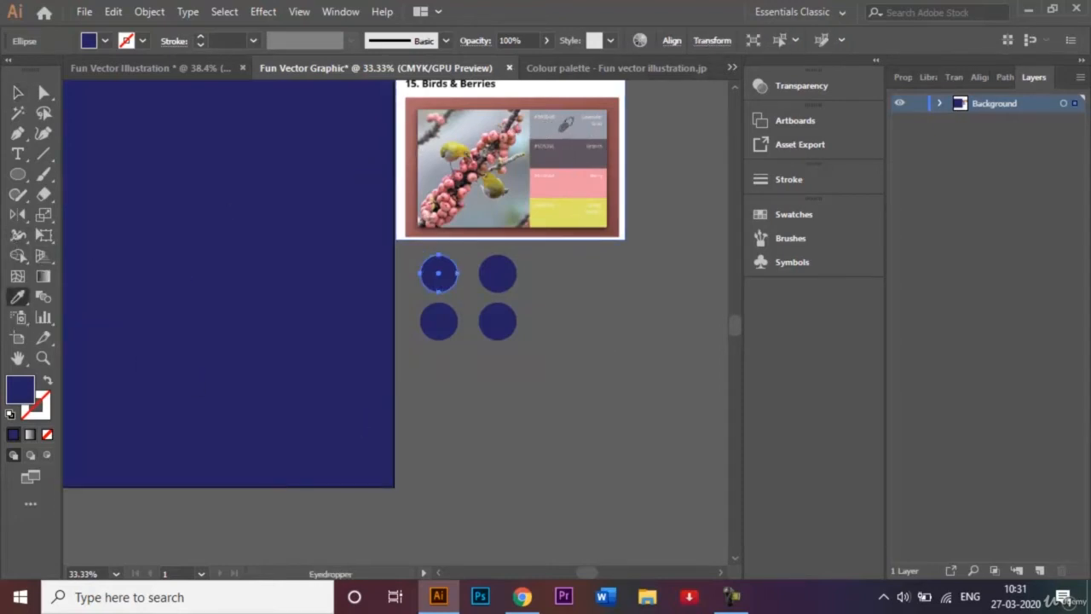
pyautogui.click(565, 125)
pyautogui.click(17, 92)
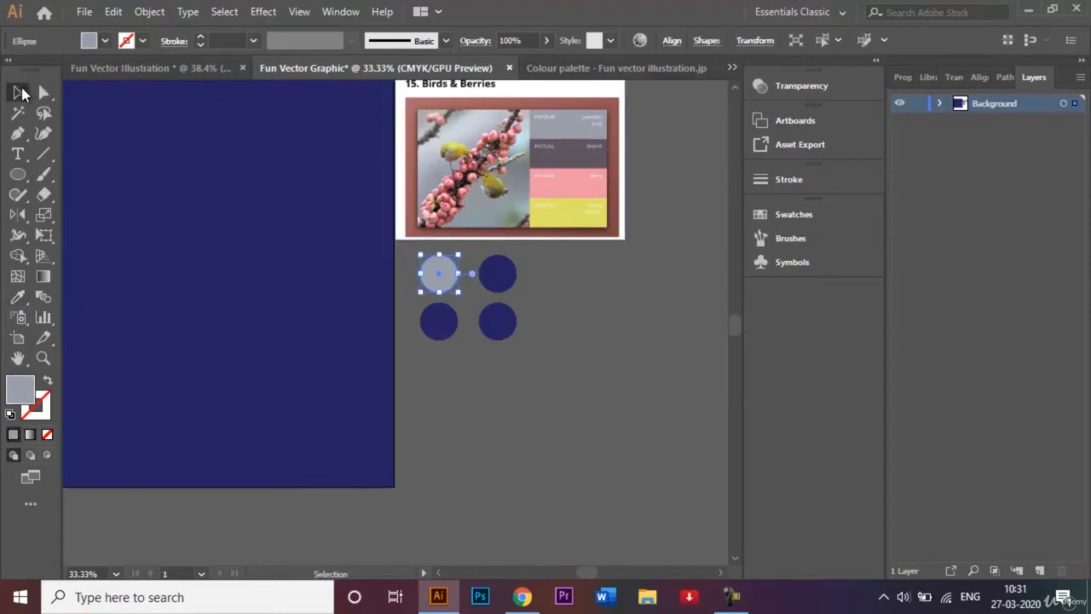
pyautogui.click(500, 270)
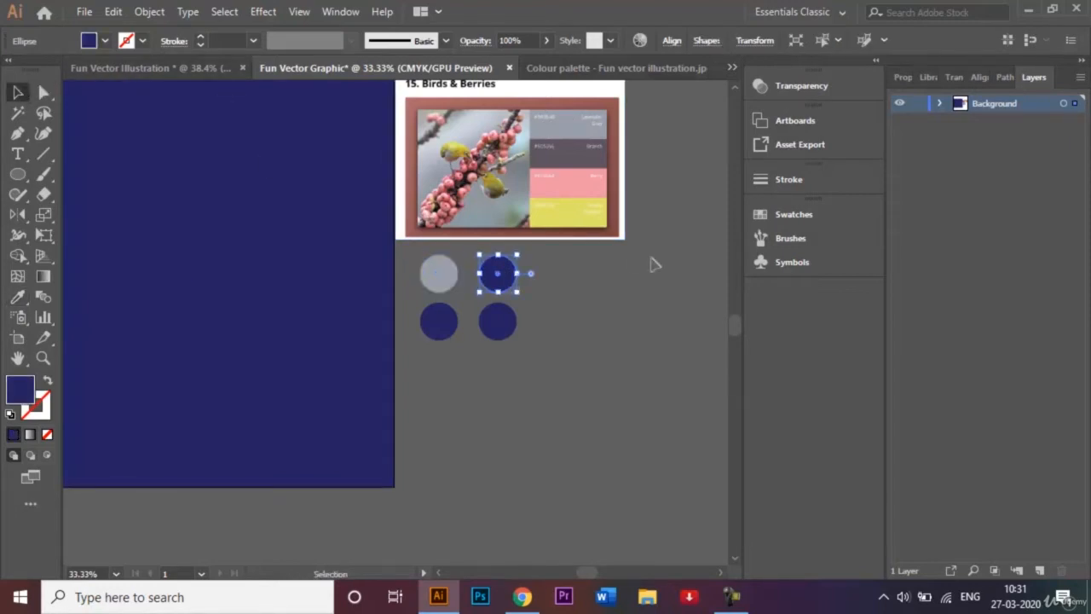
pyautogui.press('i')
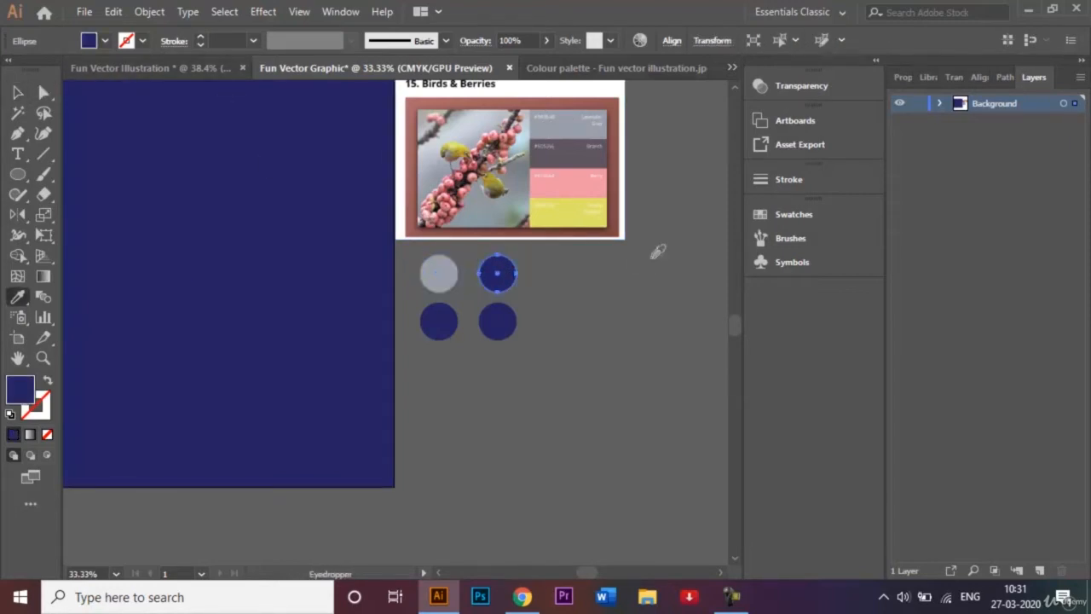
pyautogui.click(567, 149)
pyautogui.press('v')
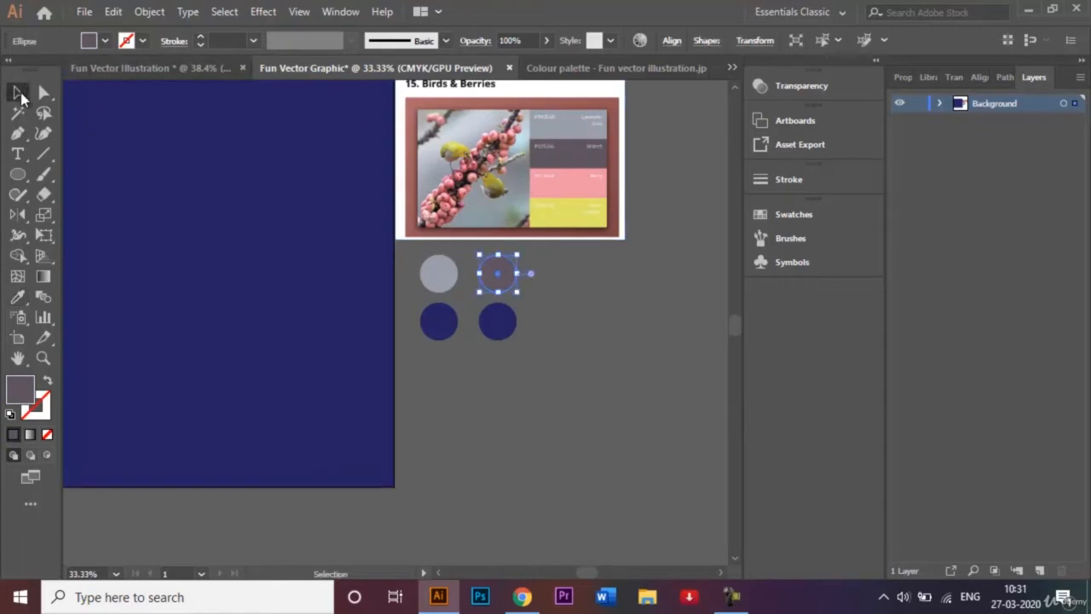
# Use the Eyedropper to fill the two lower circles with the palette's pink and yellow-green colours
pyautogui.click(441, 331)
pyautogui.press('i')
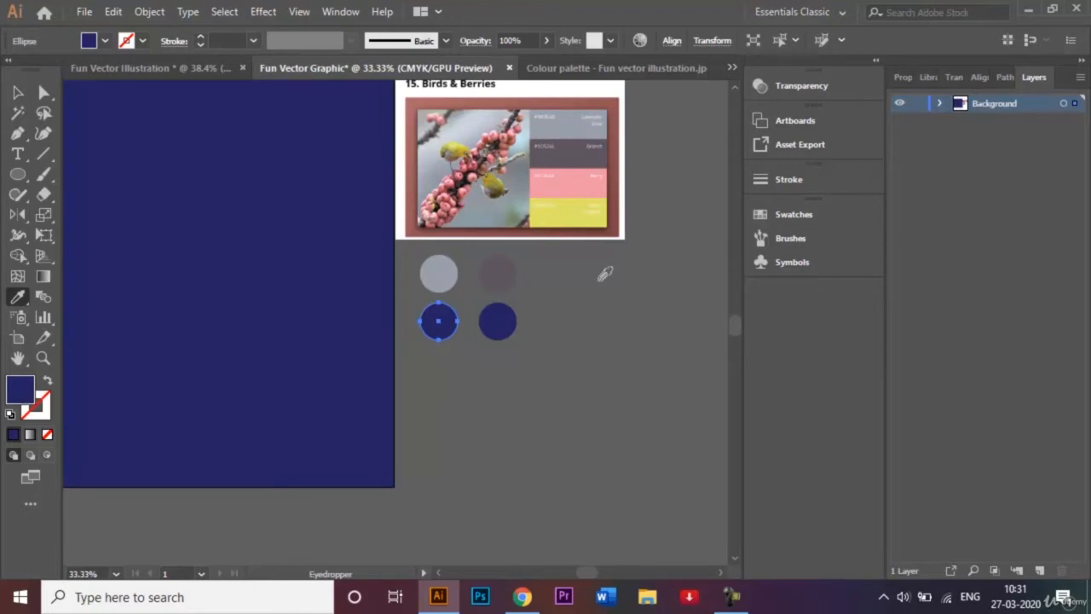
pyautogui.click(569, 185)
pyautogui.click(18, 92)
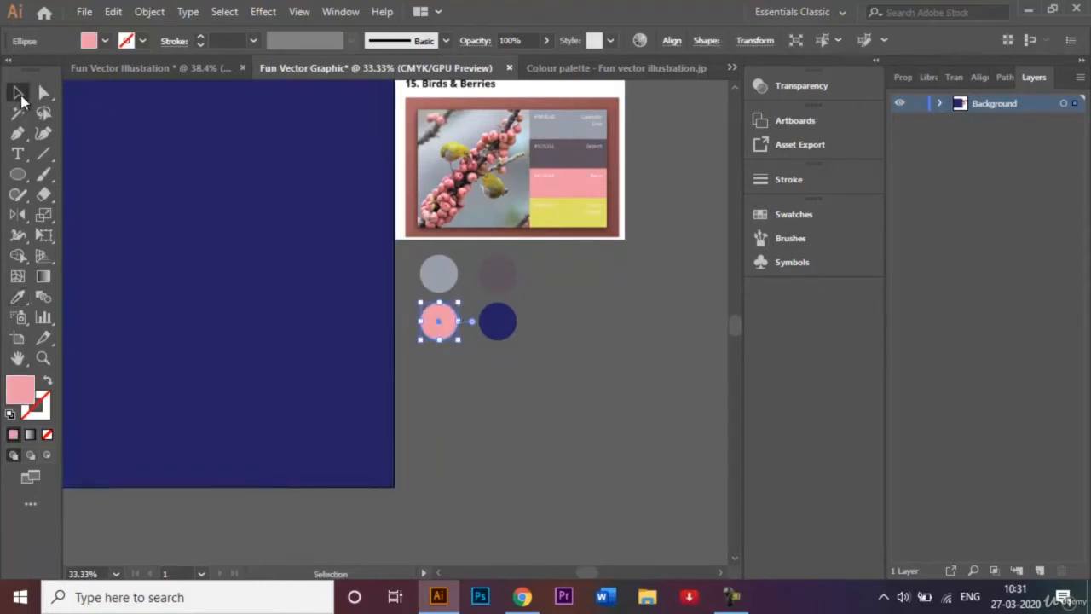
pyautogui.click(507, 325)
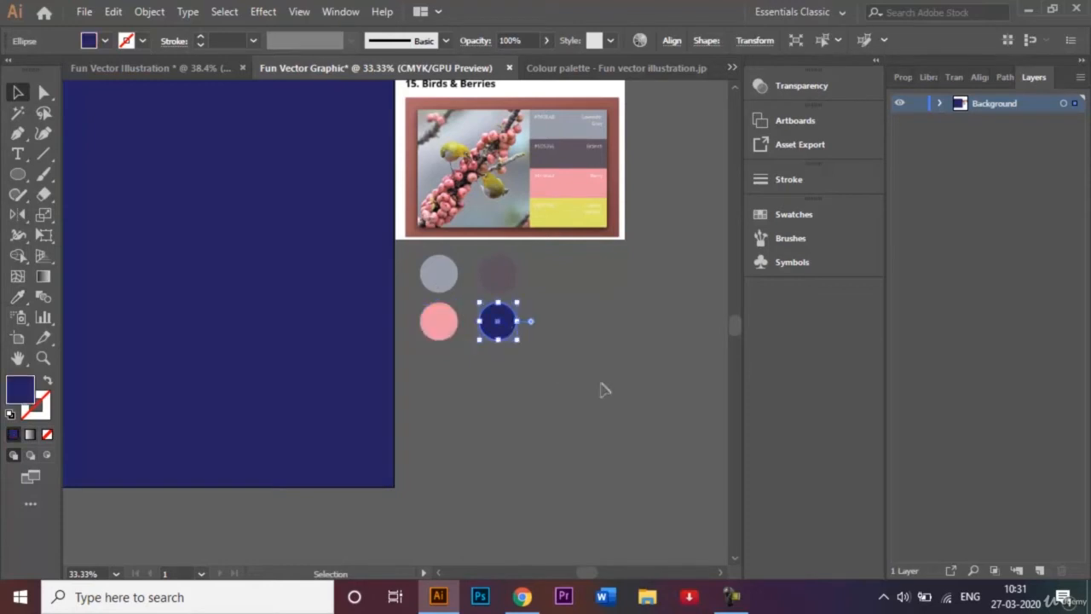
pyautogui.press('i')
pyautogui.click(577, 208)
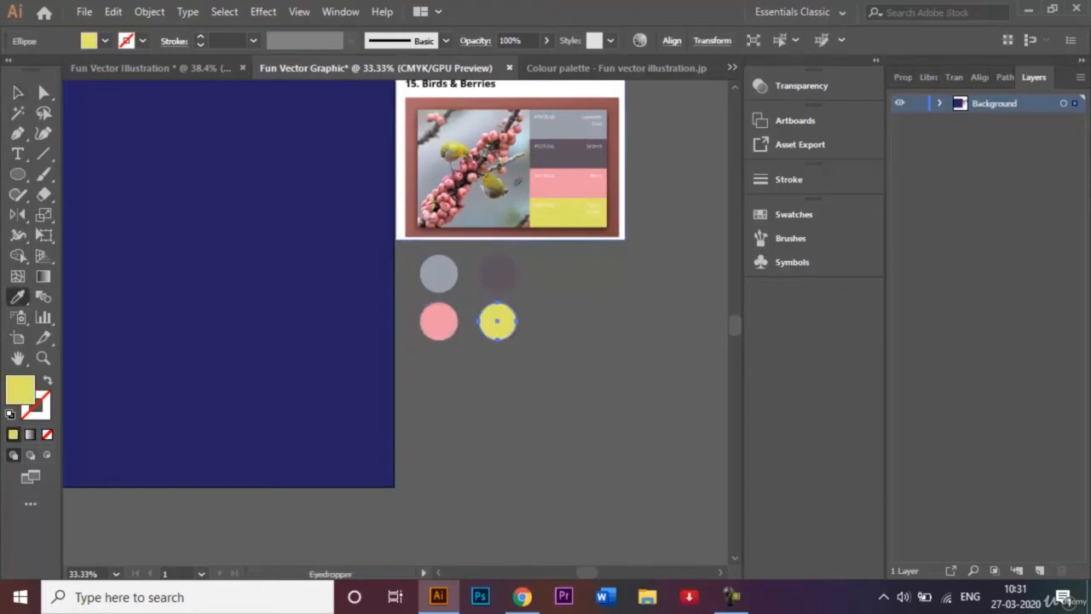
pyautogui.press('v')
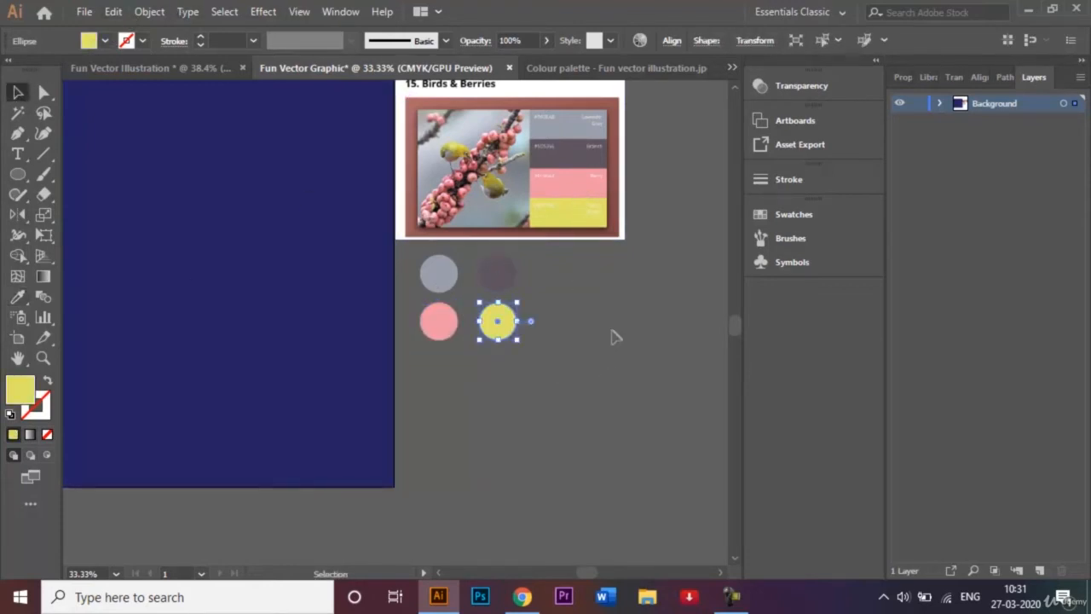
# Delete the Birds & Berries palette image, keeping the four coloured circles
pyautogui.click(632, 329)
pyautogui.click(574, 219)
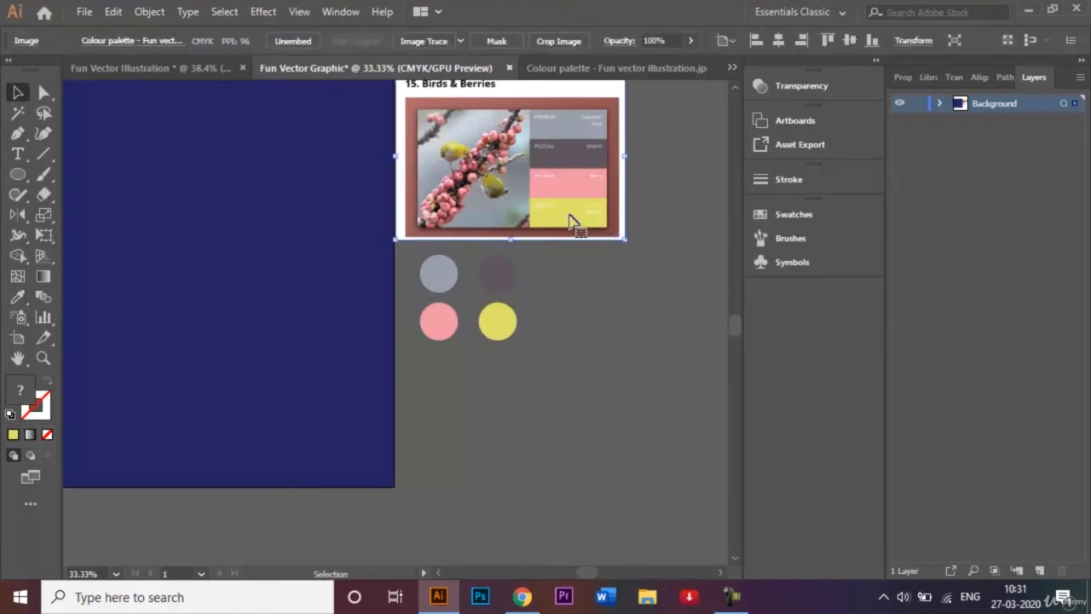
pyautogui.press('Delete')
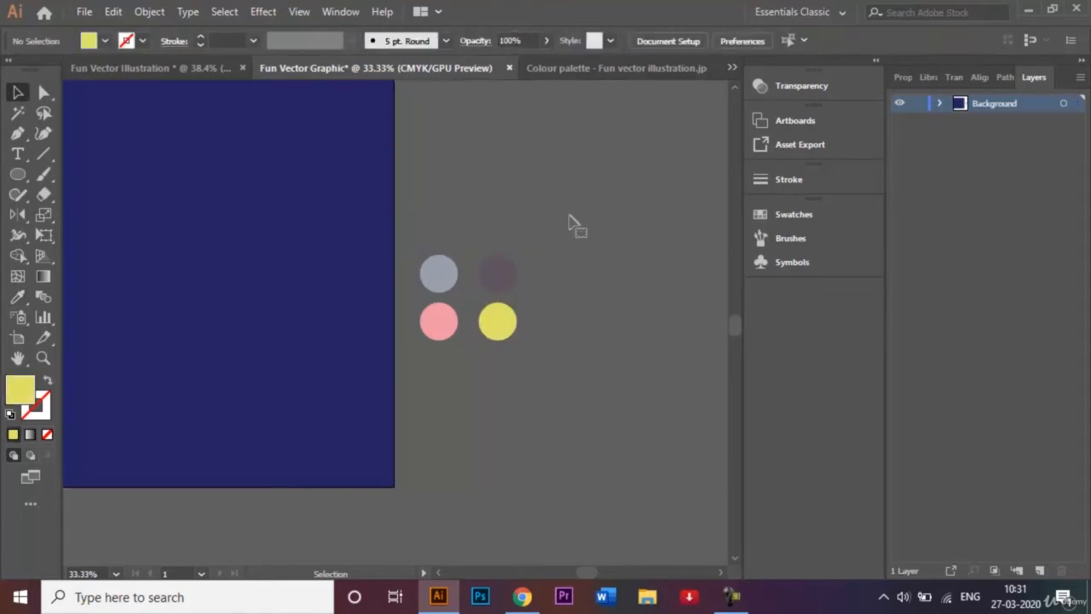
# Lock the Background layer, fit the artboard in view, and close the colour palette JPG document
pyautogui.click(919, 104)
pyautogui.hotkey('ctrl', '0')
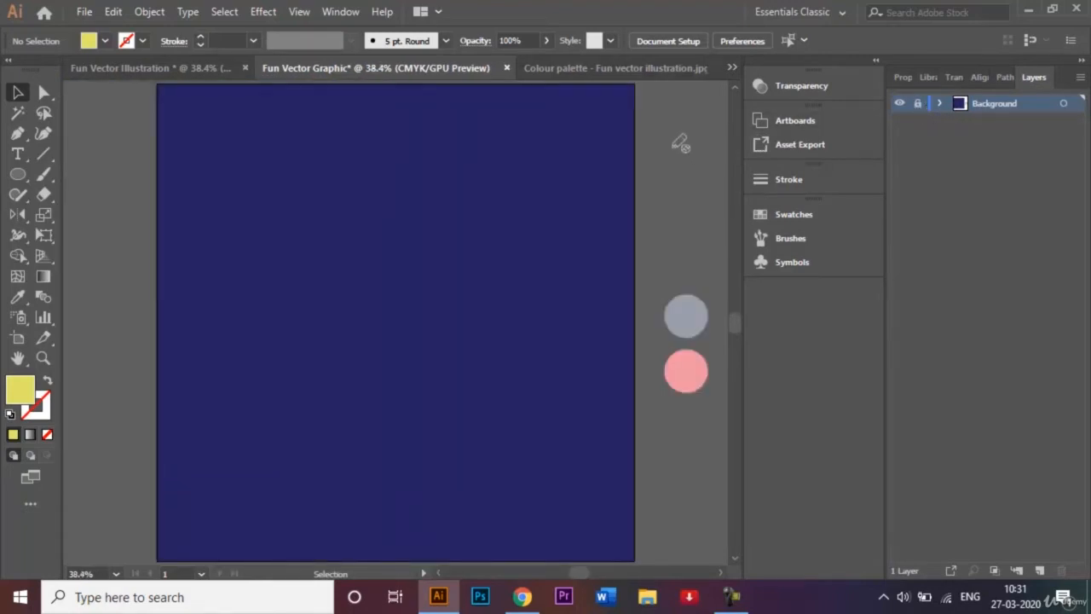
pyautogui.click(692, 73)
pyautogui.click(698, 68)
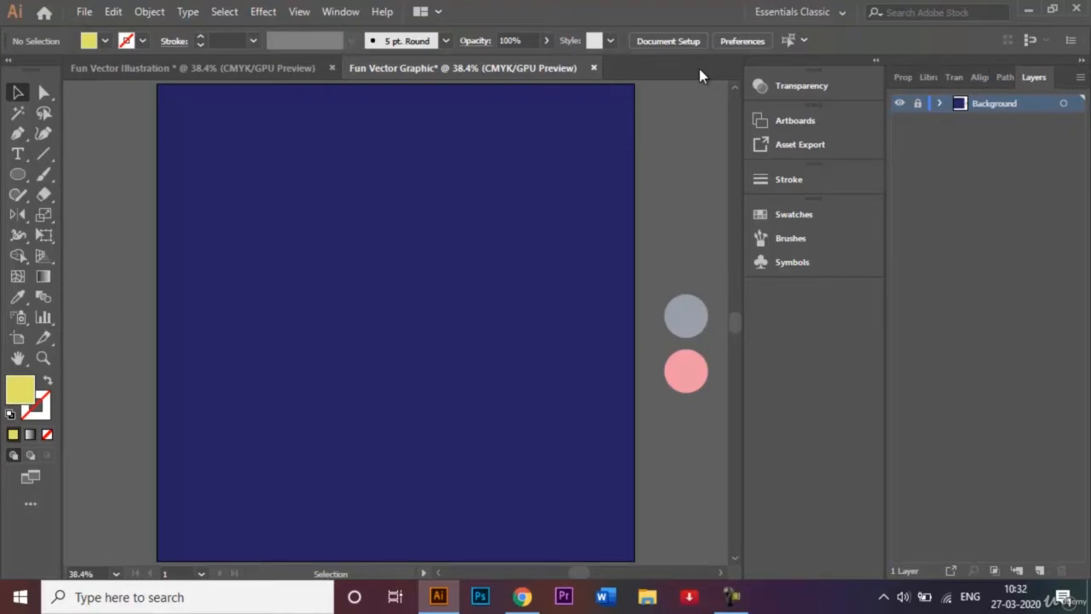
# Create a new layer above Background and name it Graphics
pyautogui.click(918, 103)
pyautogui.click(1040, 570)
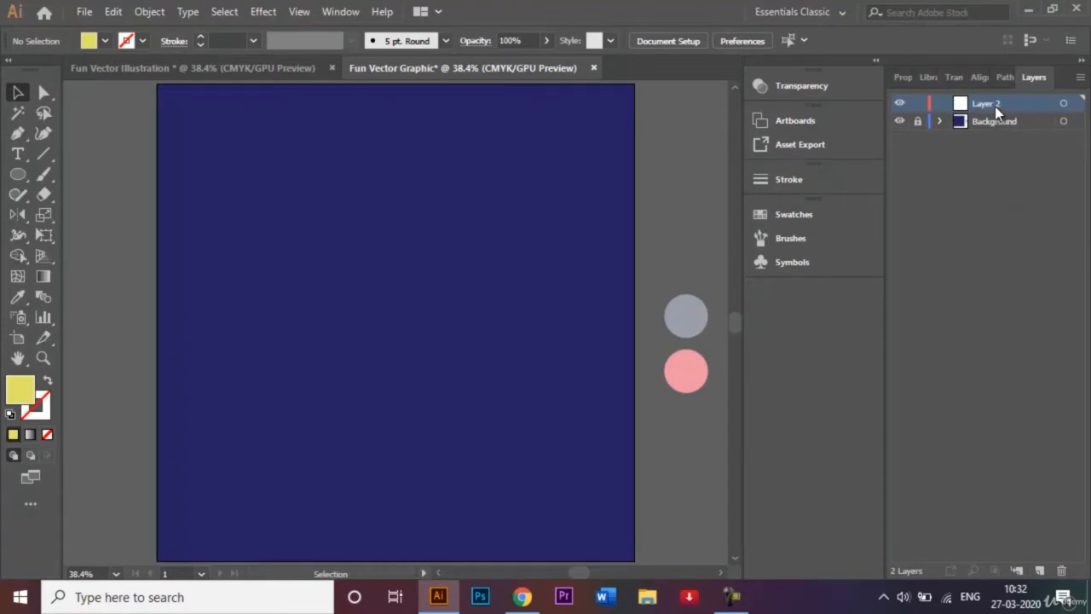
pyautogui.press('BackSpace')
pyautogui.write('Graphics')
pyautogui.press('Return')
# Check the finished Fun Vector Illustration, and in Fun Vector Graphic draw a horizontal line about 134 px long above the colour circles
pyautogui.click(721, 573)
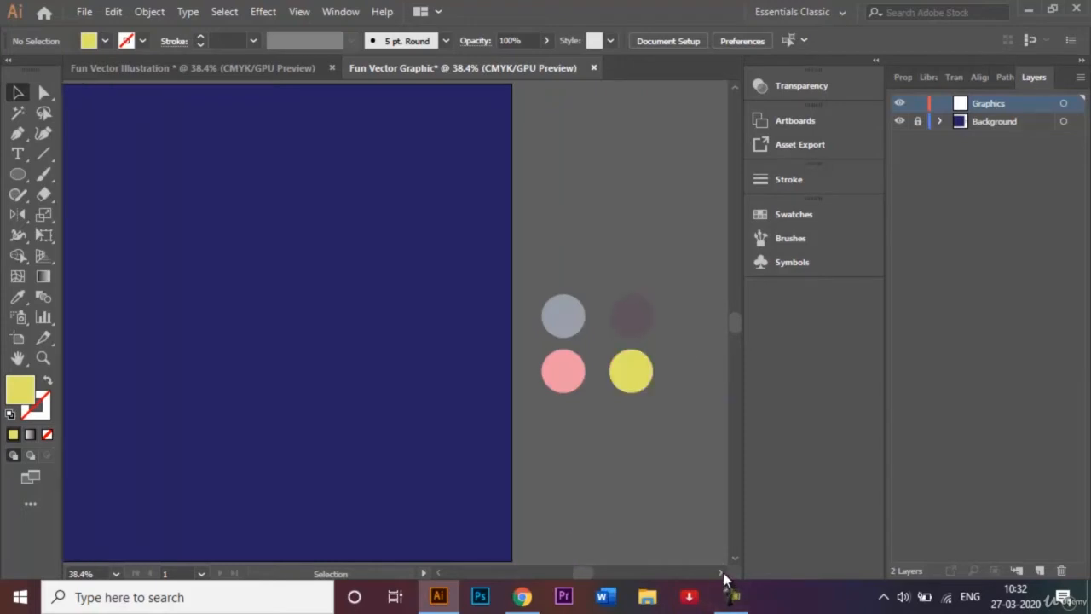
pyautogui.click(250, 67)
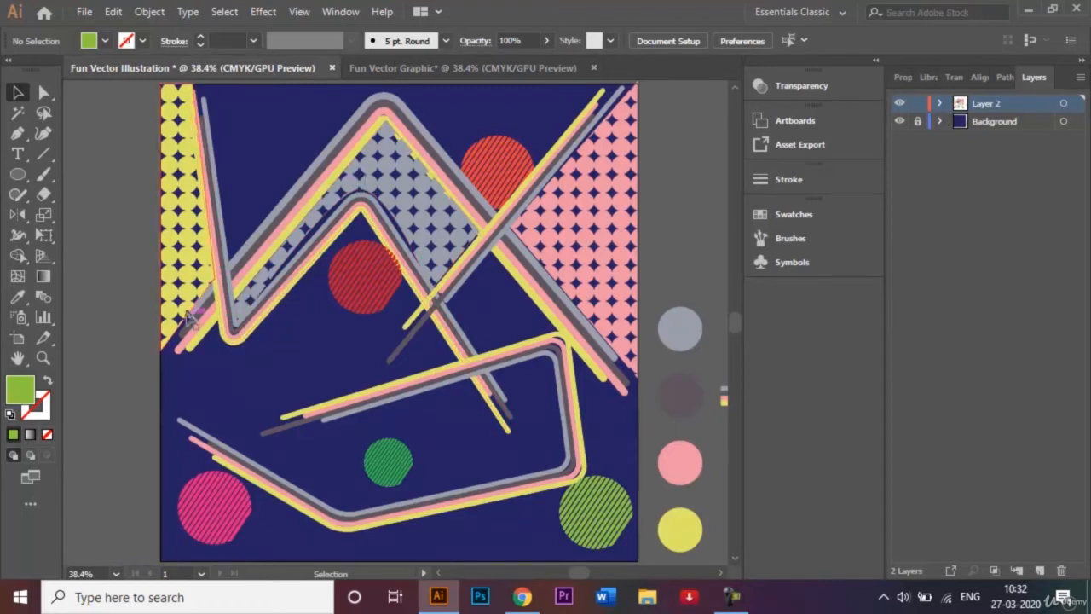
pyautogui.click(390, 72)
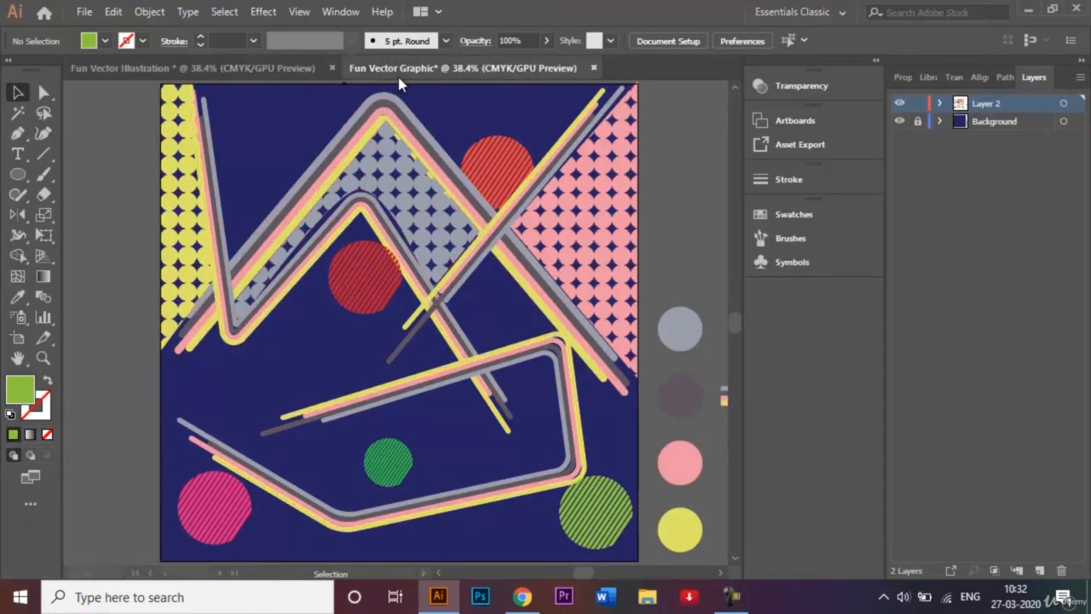
pyautogui.click(42, 158)
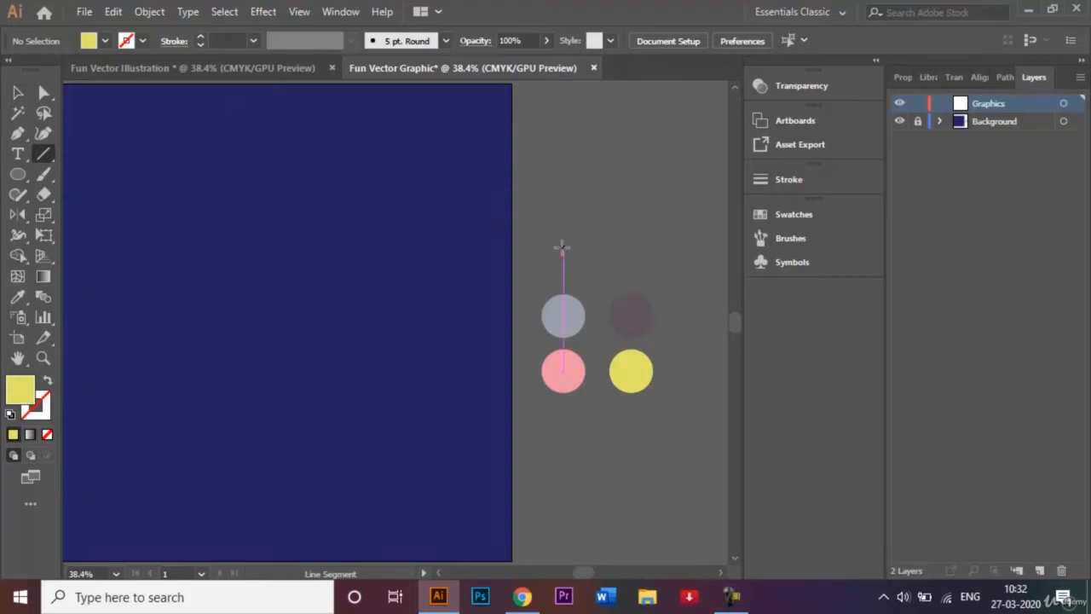
pyautogui.moveTo(562, 247); pyautogui.dragTo(627, 246)
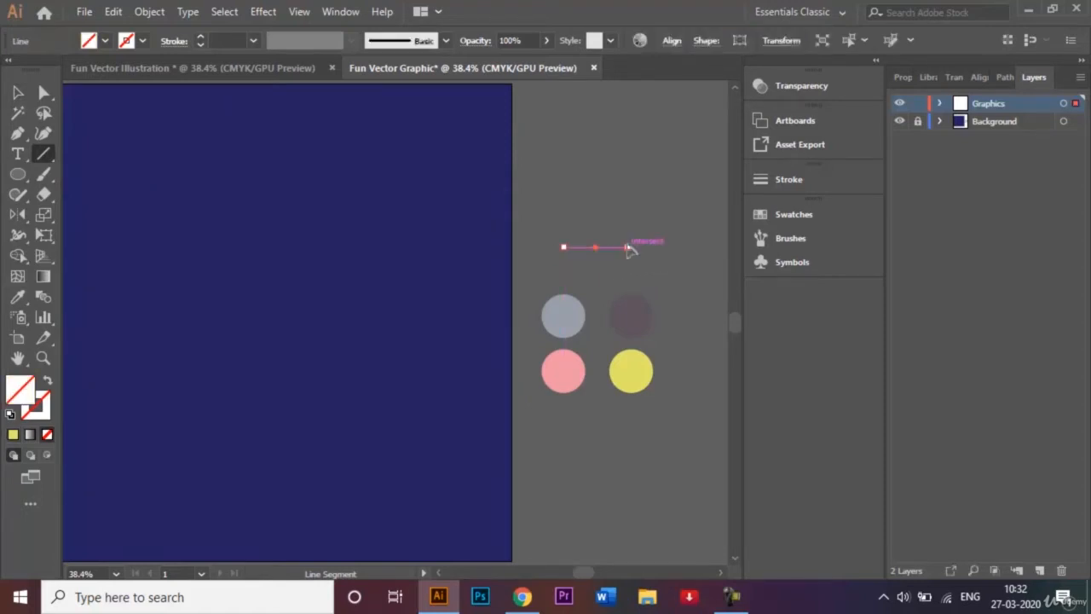
# Give the line a black stroke with a weight of 10 pt
pyautogui.click(143, 41)
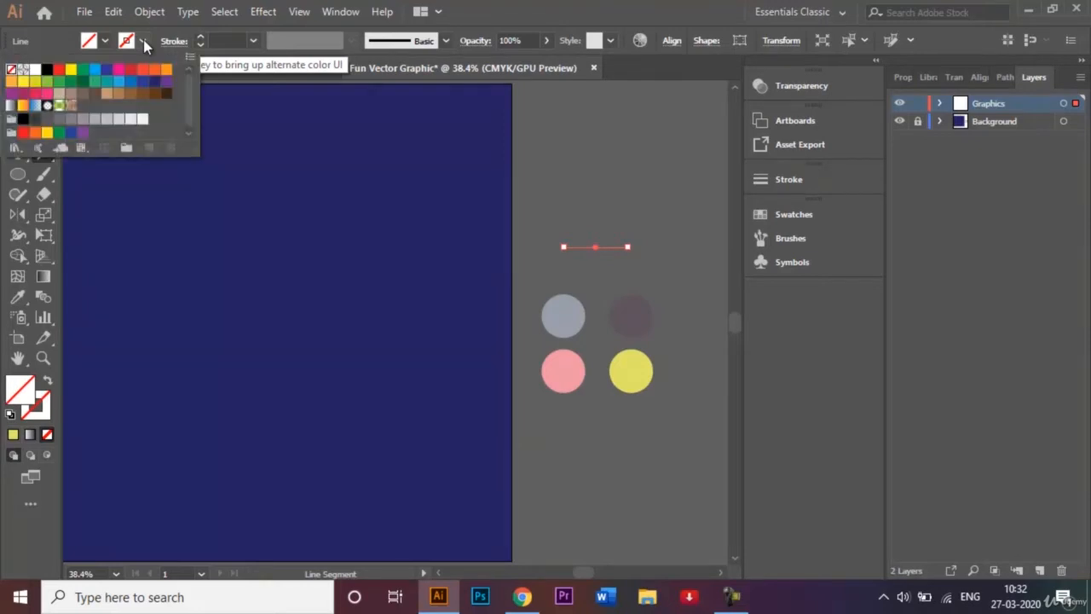
pyautogui.click(48, 80)
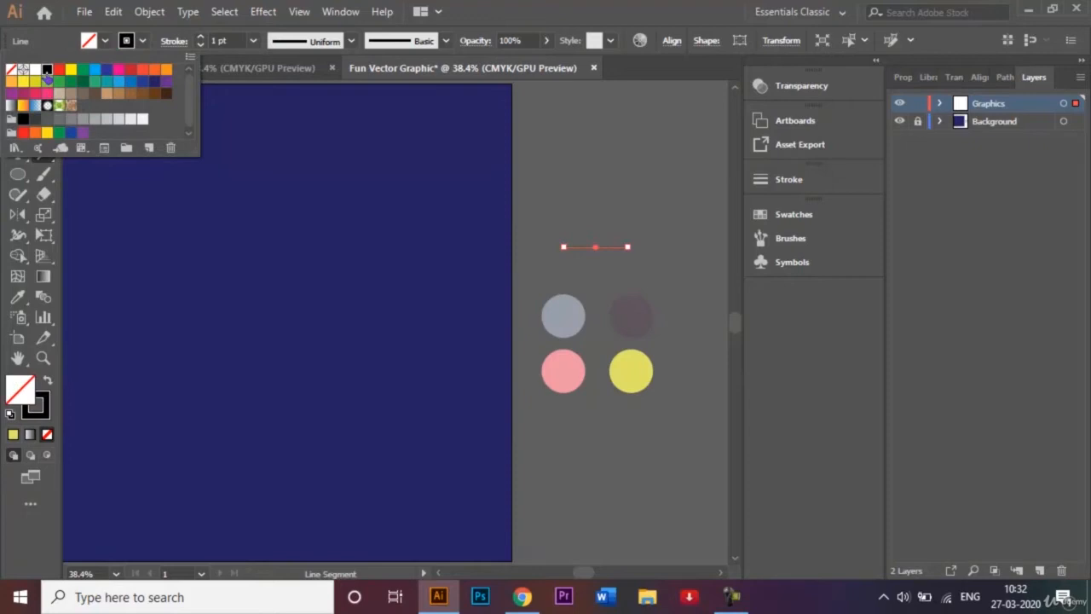
pyautogui.click(257, 45)
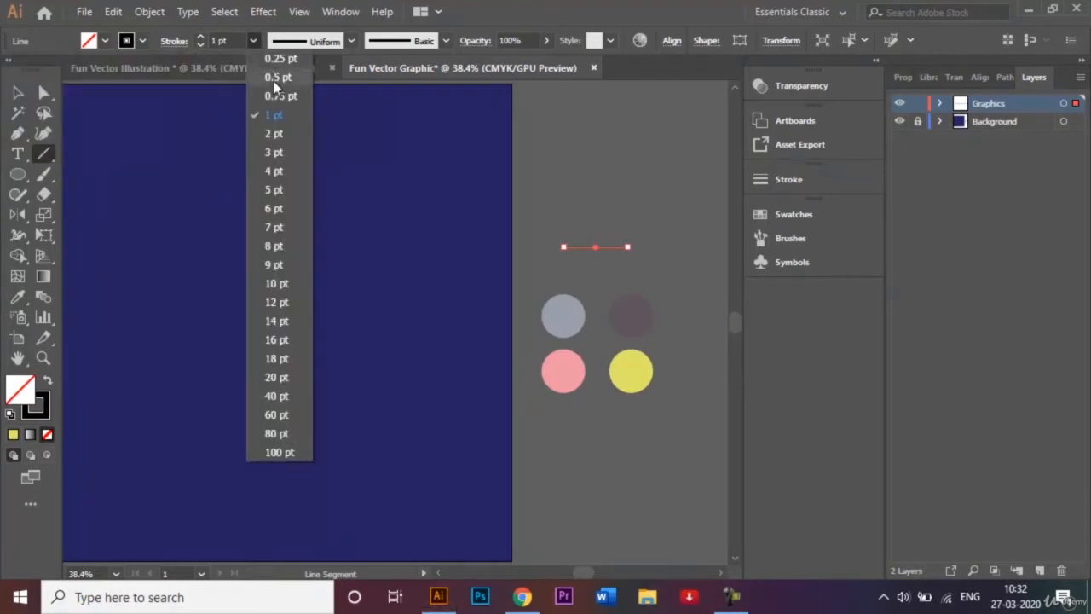
pyautogui.click(289, 281)
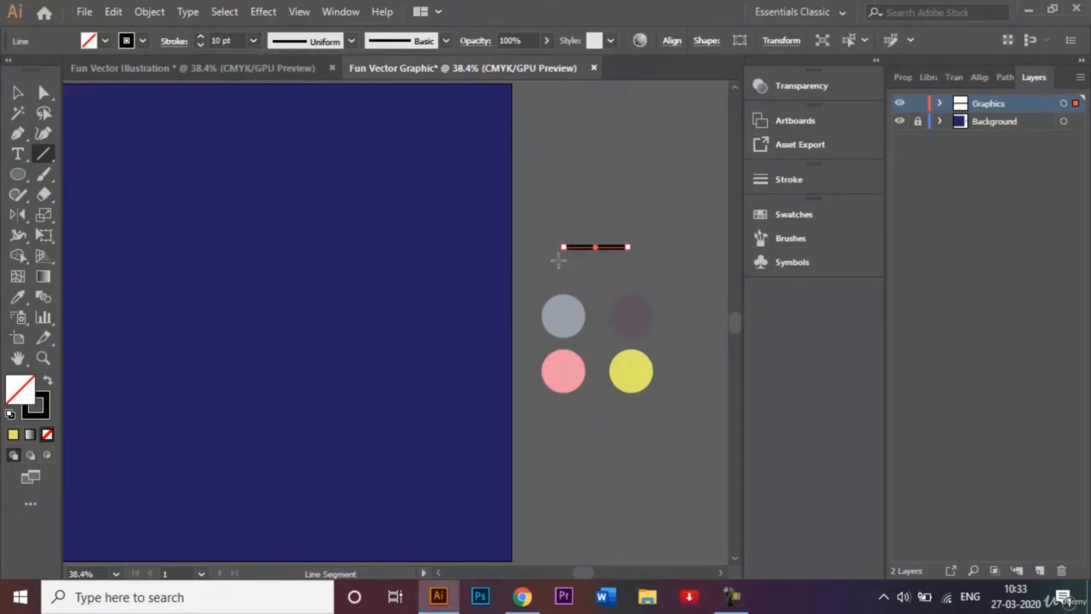
pyautogui.click(602, 221)
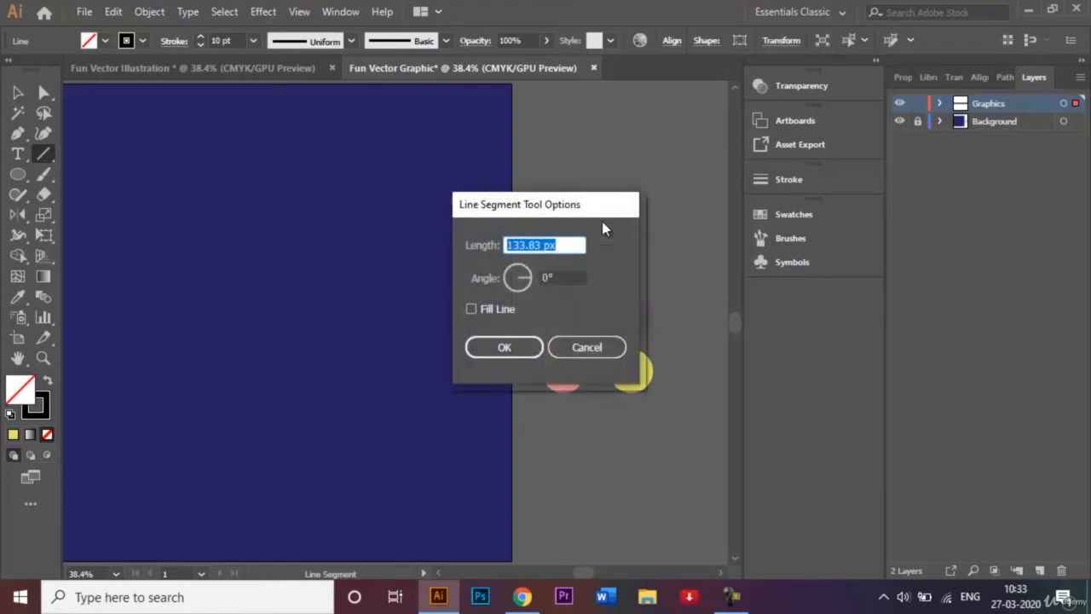
pyautogui.click(612, 347)
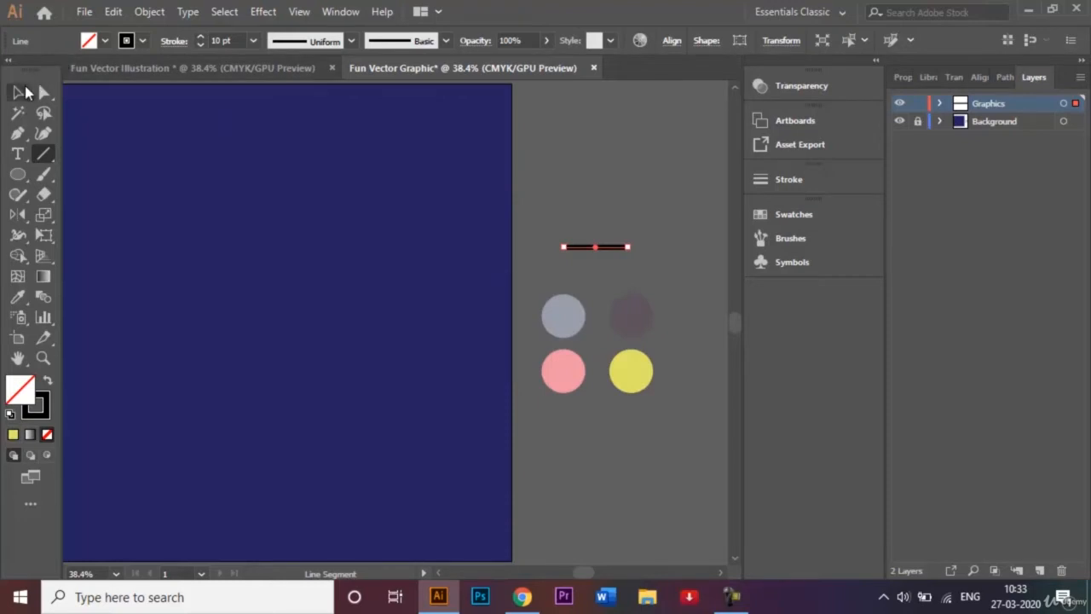
# Copy the line 10 px vertically downward with Move and repeat the copy to make a stack of four lines
pyautogui.click(20, 93)
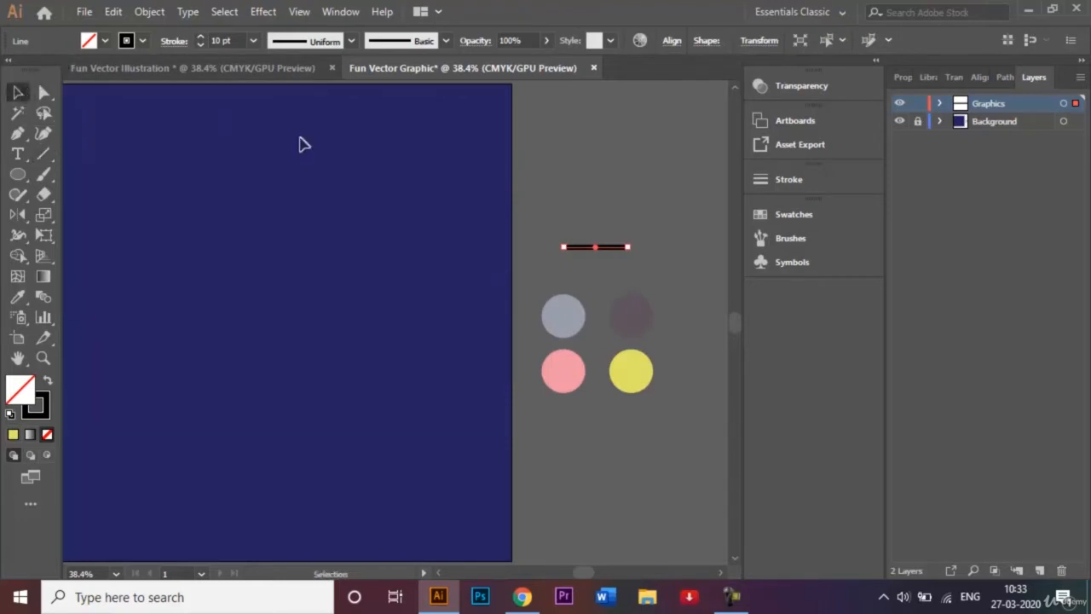
pyautogui.press('Return')
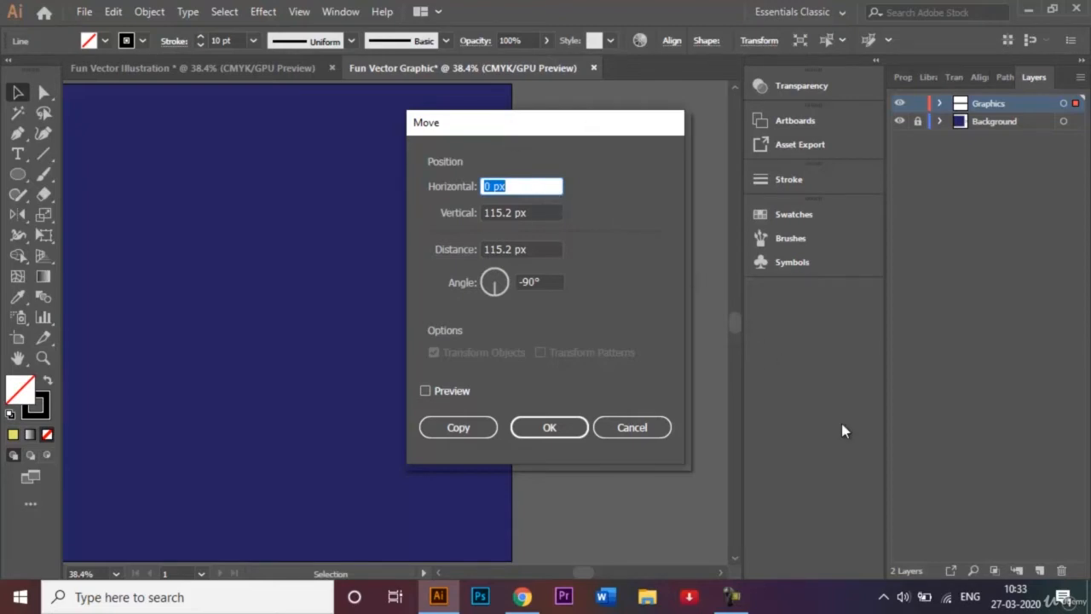
pyautogui.click(507, 209)
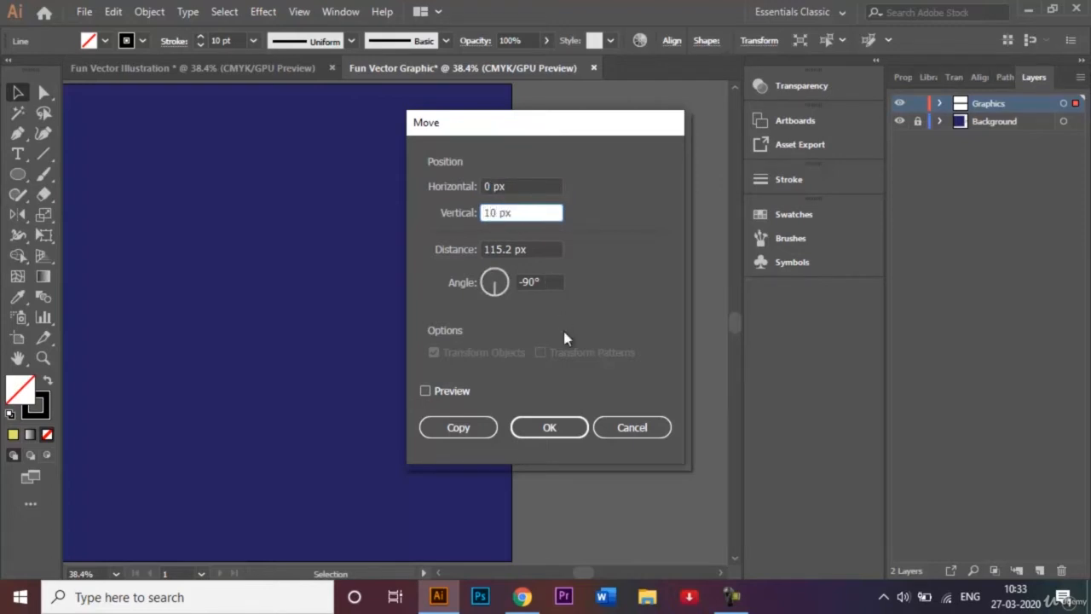
pyautogui.write('10')
pyautogui.click(480, 427)
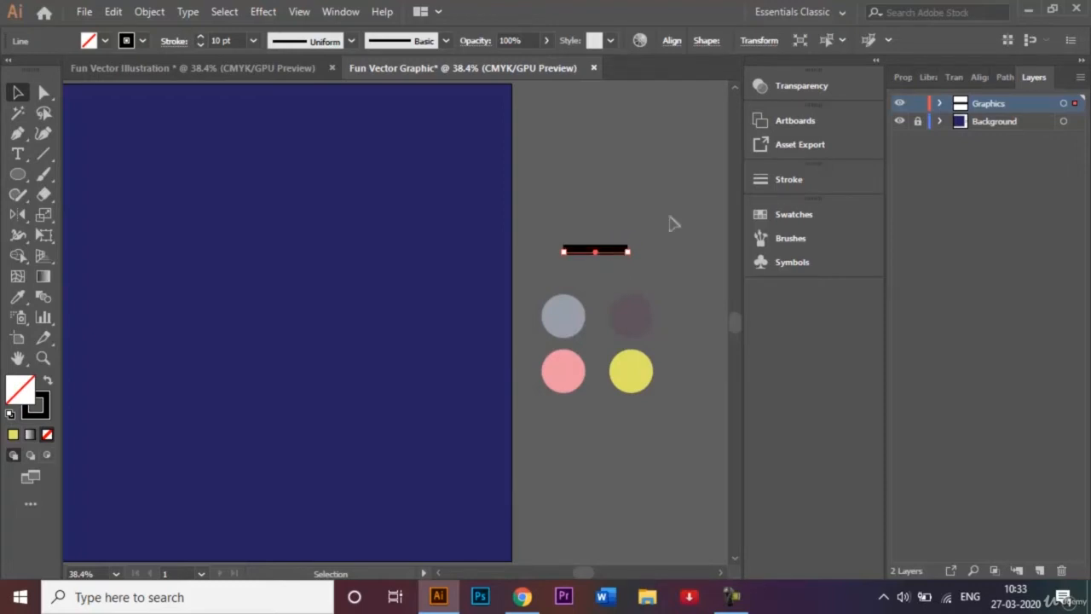
pyautogui.hotkey('ctrl', 'd')
pyautogui.hotkey('ctrl', 'd')
pyautogui.hotkey('ctrl', 'd')
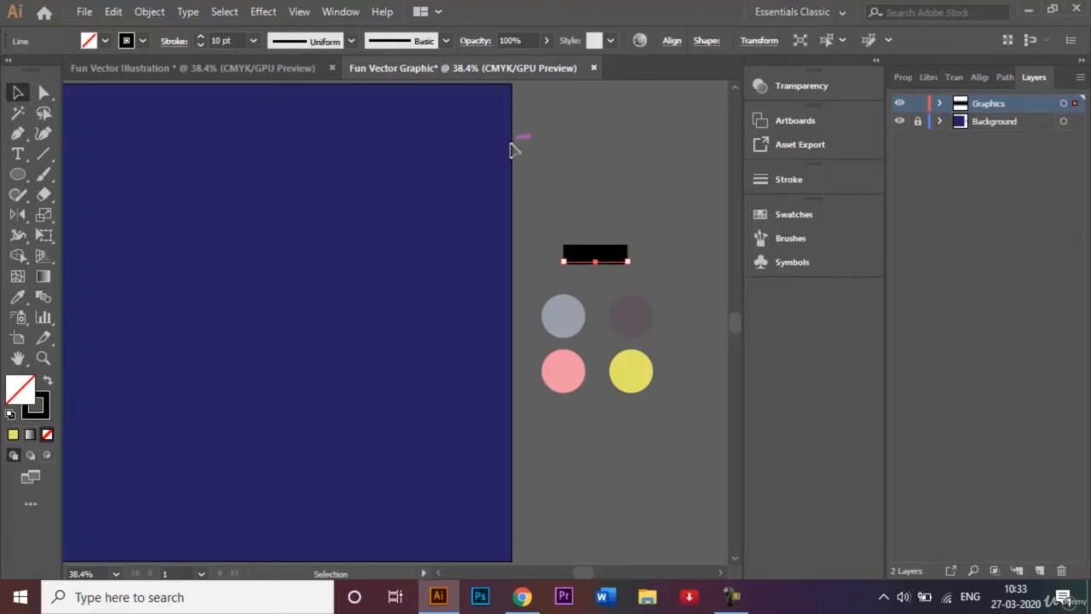
# Apply the grey-blue circle's colour to the top line of the black stack with the Eyedropper
pyautogui.click(571, 165)
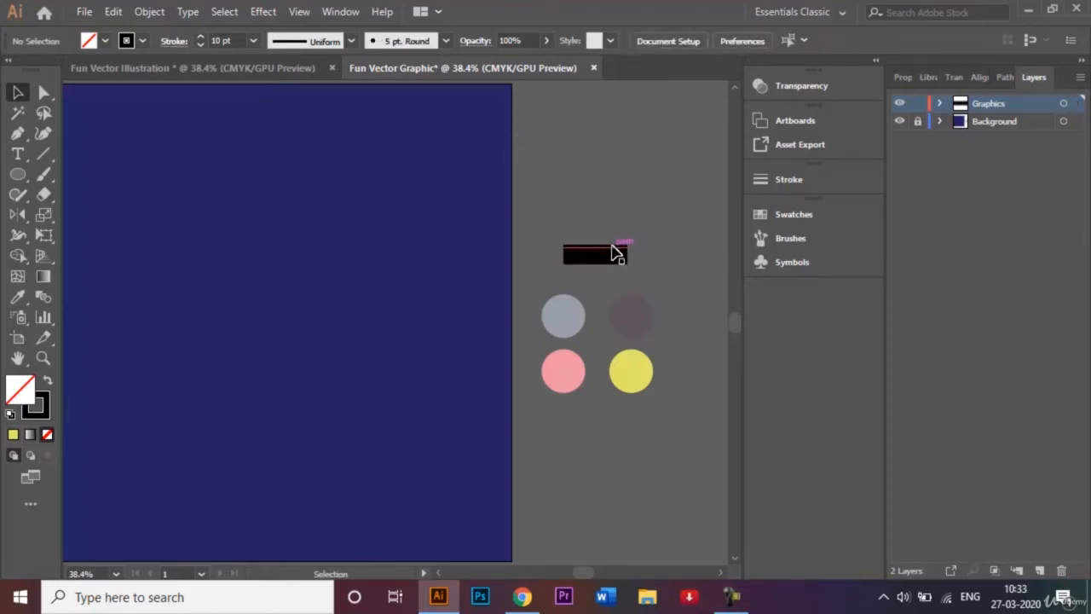
pyautogui.click(612, 248)
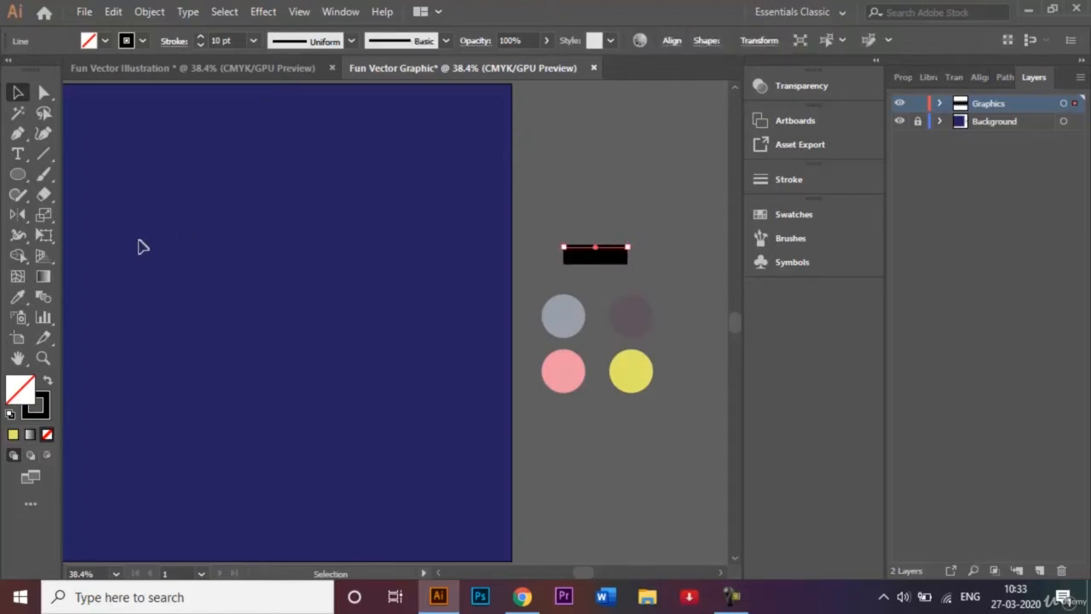
pyautogui.click(17, 296)
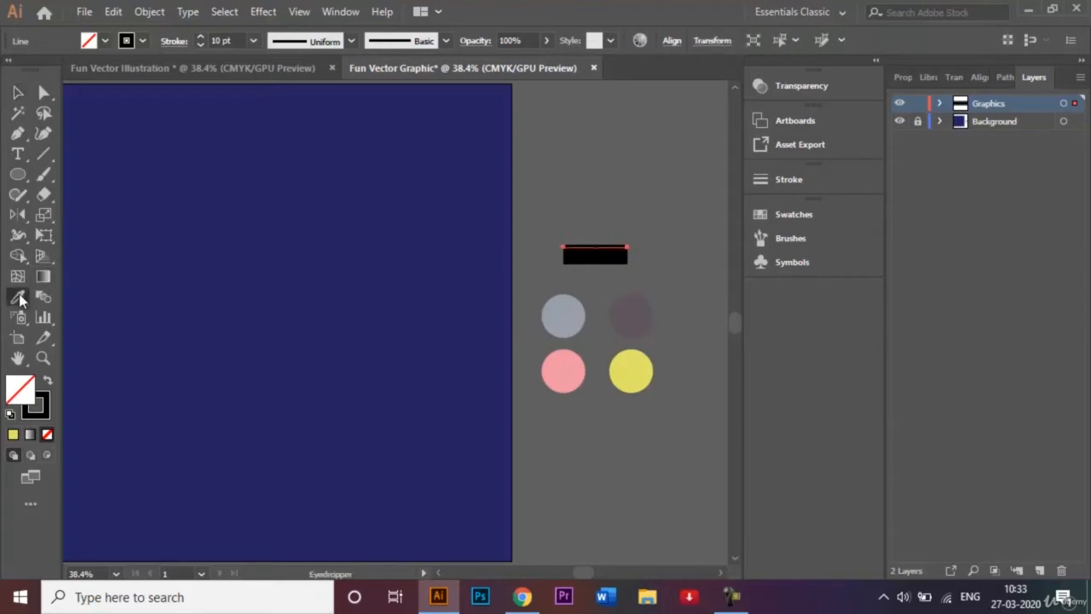
pyautogui.click(565, 314)
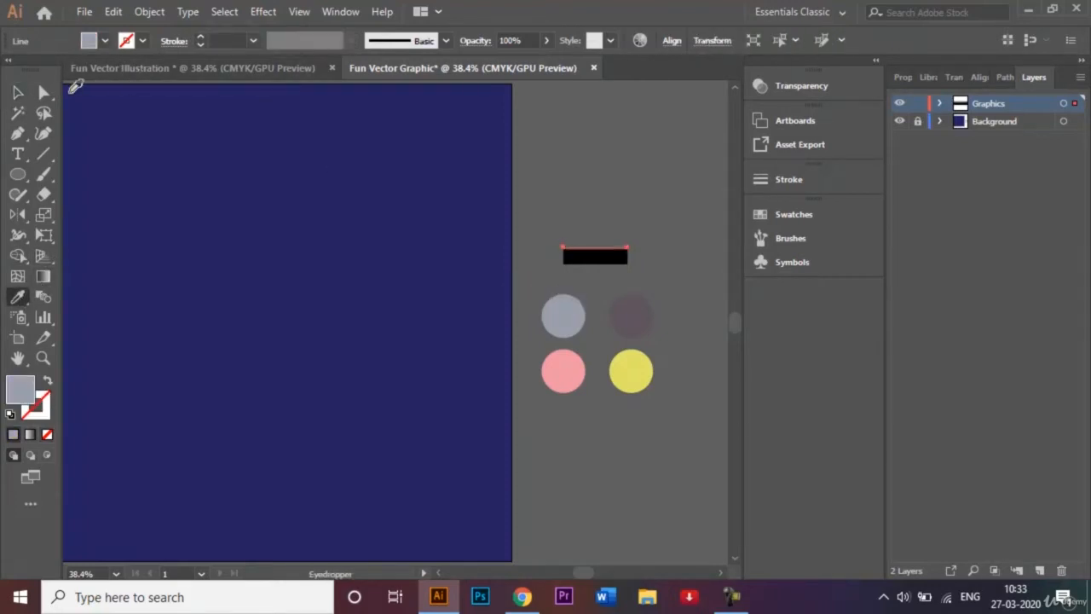
pyautogui.click(17, 92)
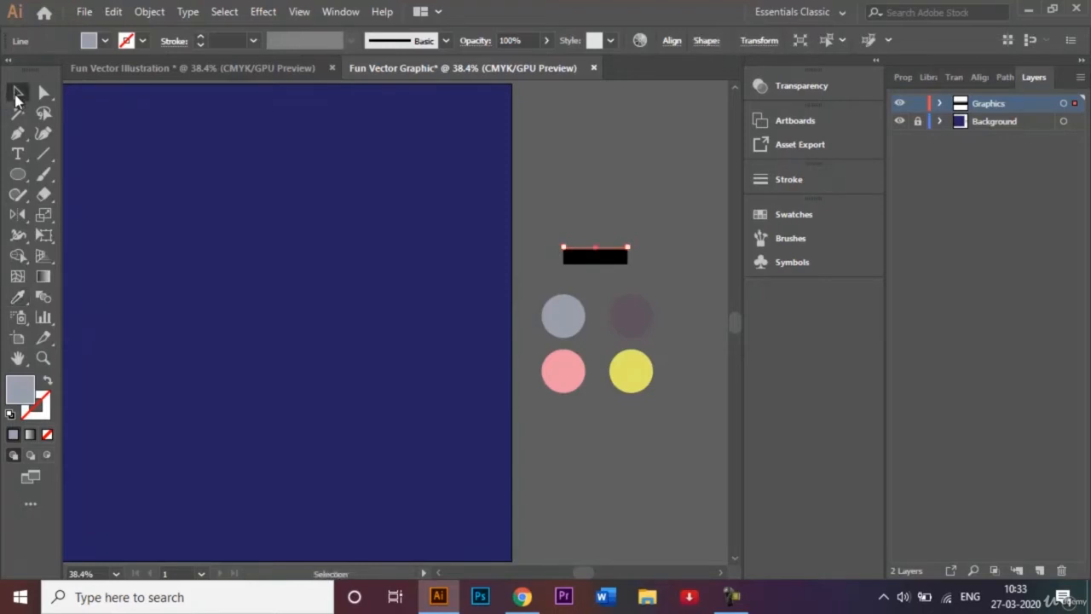
pyautogui.click(682, 230)
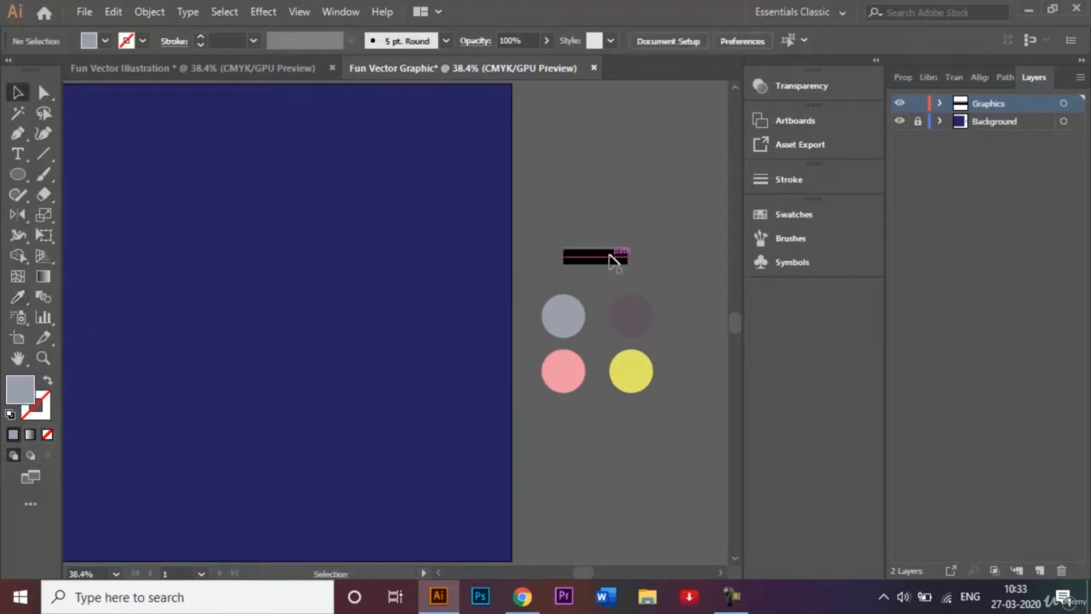
# Apply the dark mauve circle's colour to the second line of the stack with the Eyedropper
pyautogui.click(608, 255)
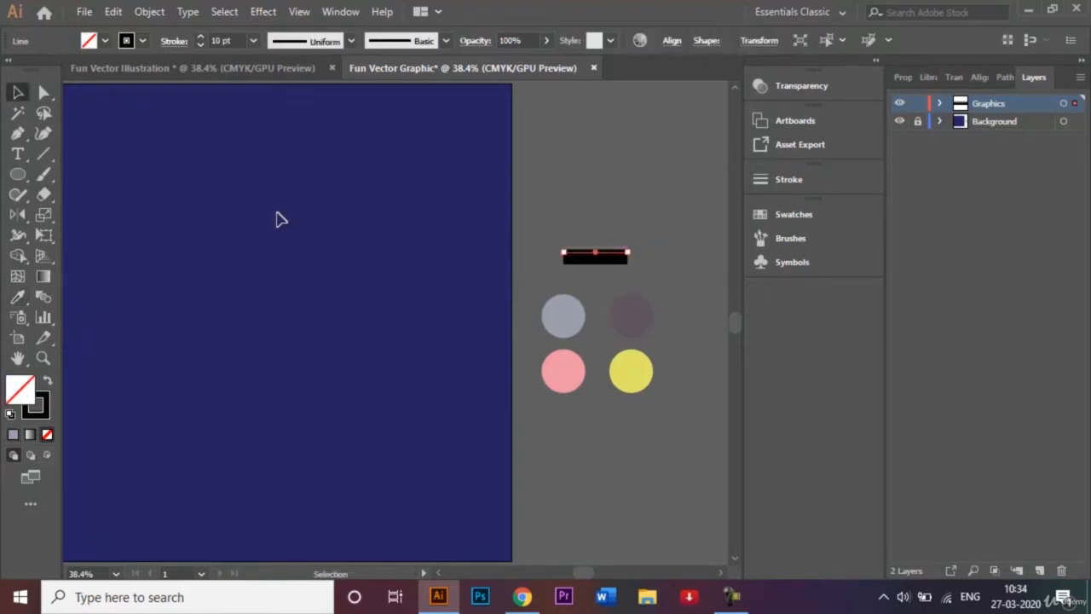
pyautogui.press('i')
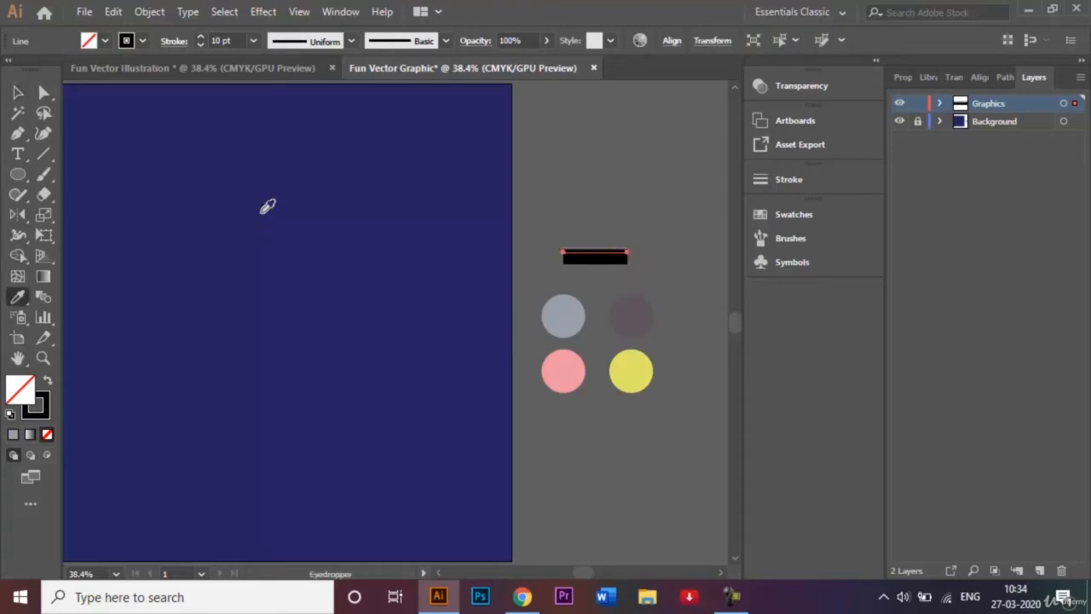
pyautogui.click(629, 316)
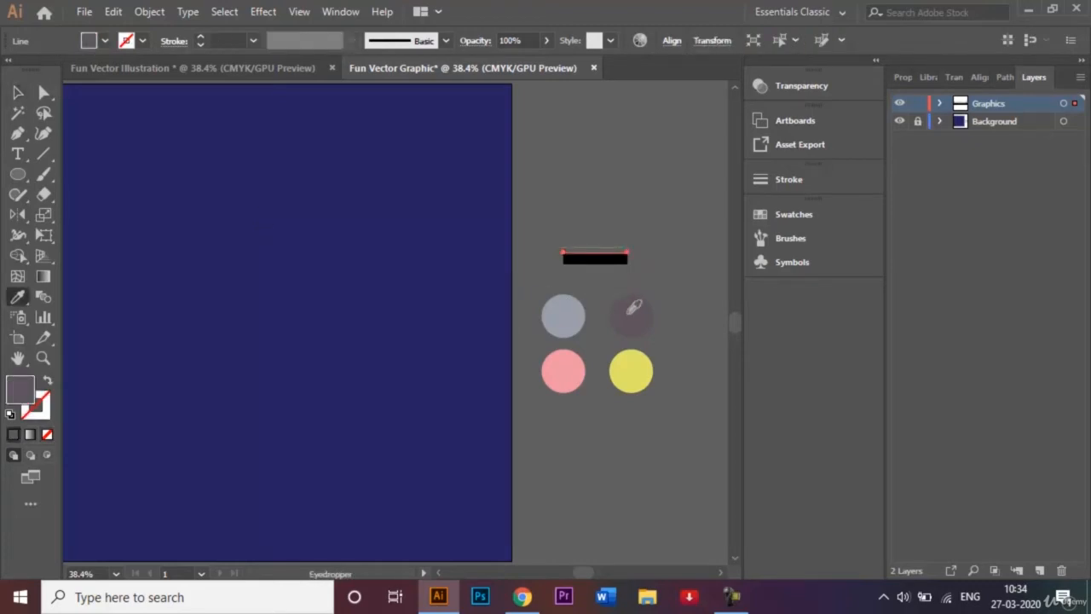
pyautogui.click(18, 92)
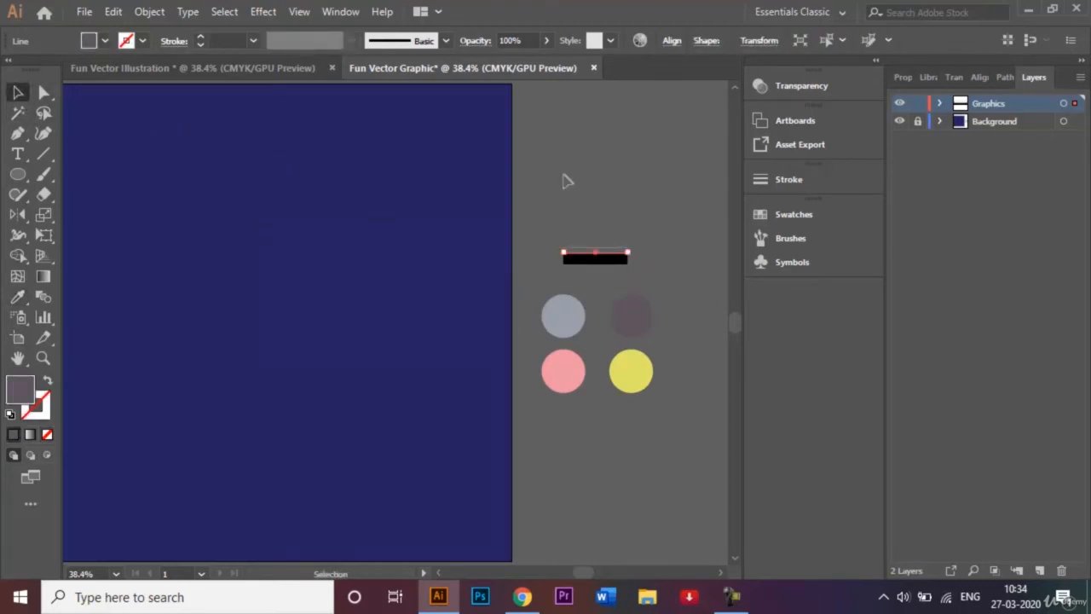
pyautogui.click(610, 177)
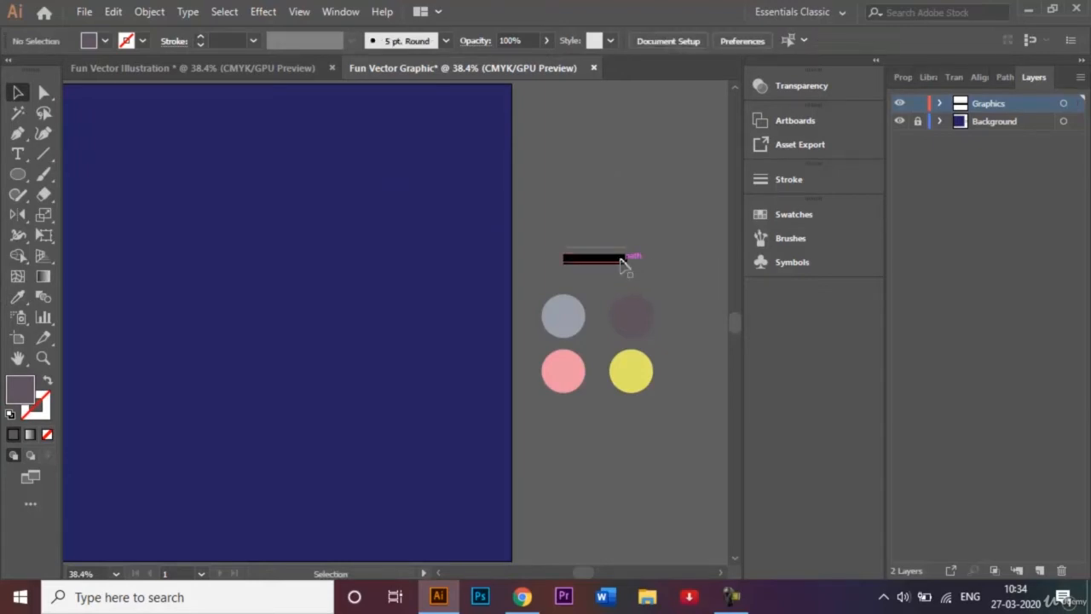
# Apply the pink circle's colour to the third line of the stack with the Eyedropper
pyautogui.click(621, 259)
pyautogui.press('i')
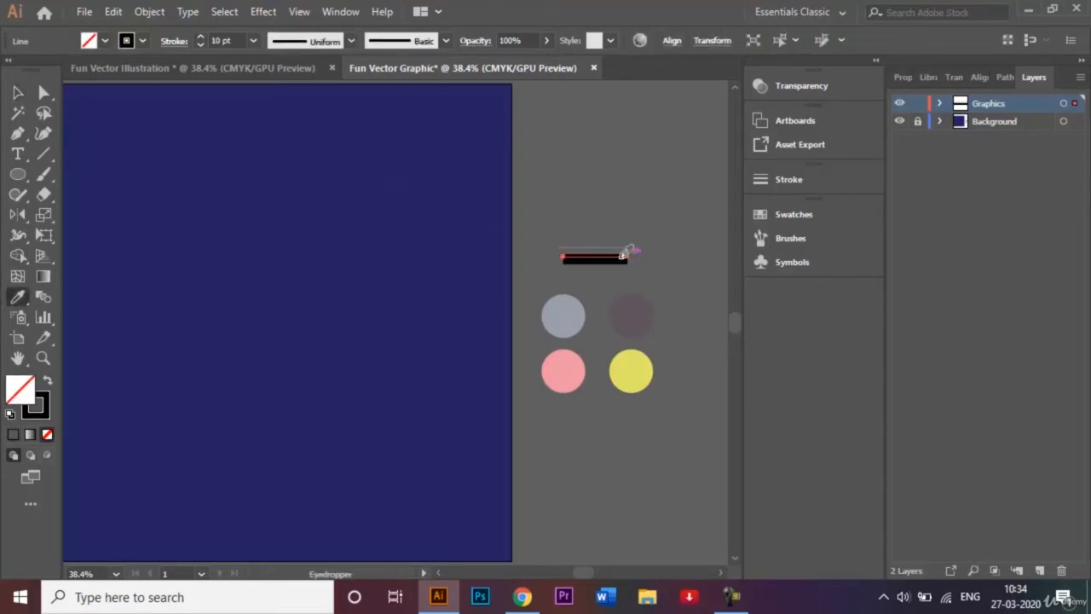
pyautogui.click(577, 366)
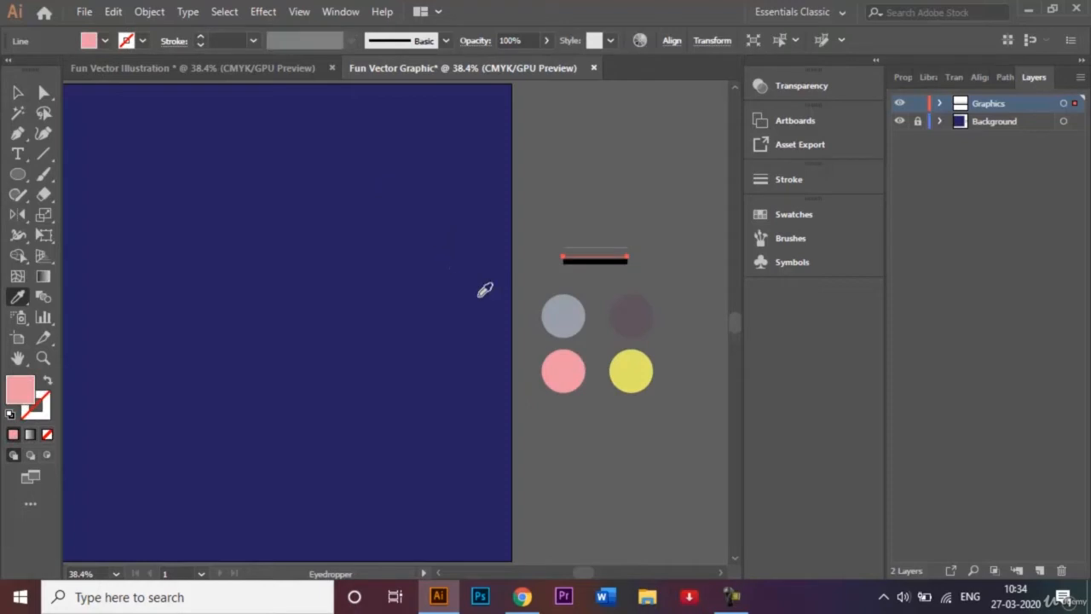
pyautogui.click(18, 94)
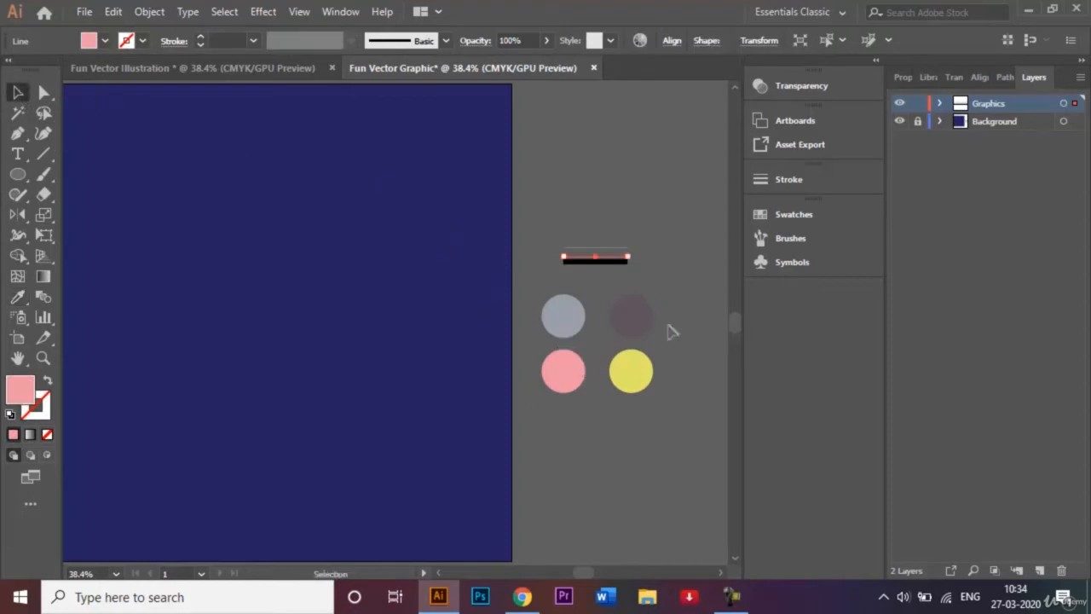
pyautogui.click(597, 263)
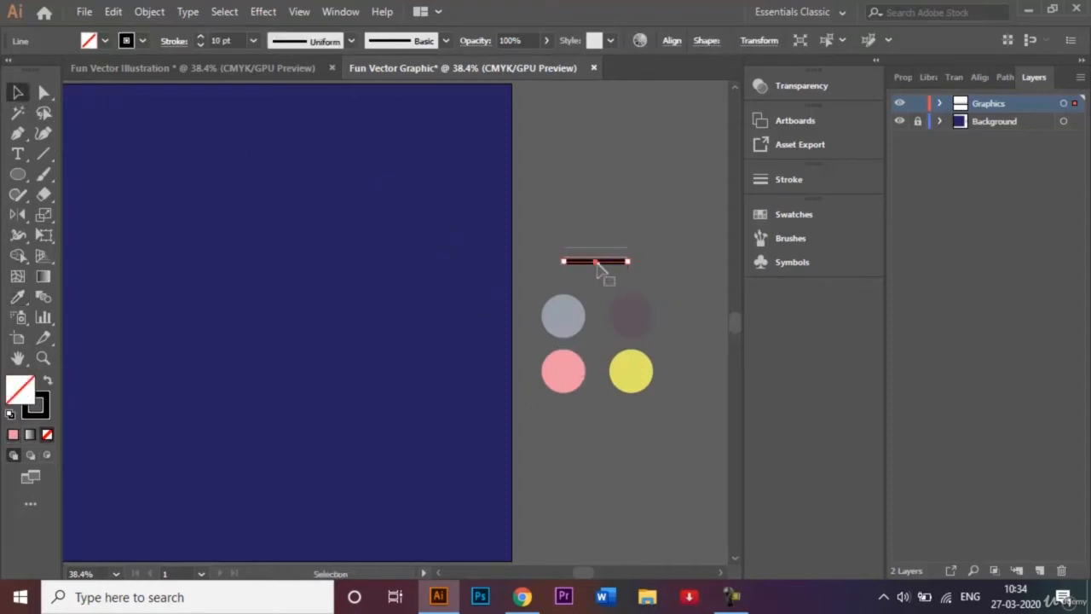
pyautogui.click(678, 228)
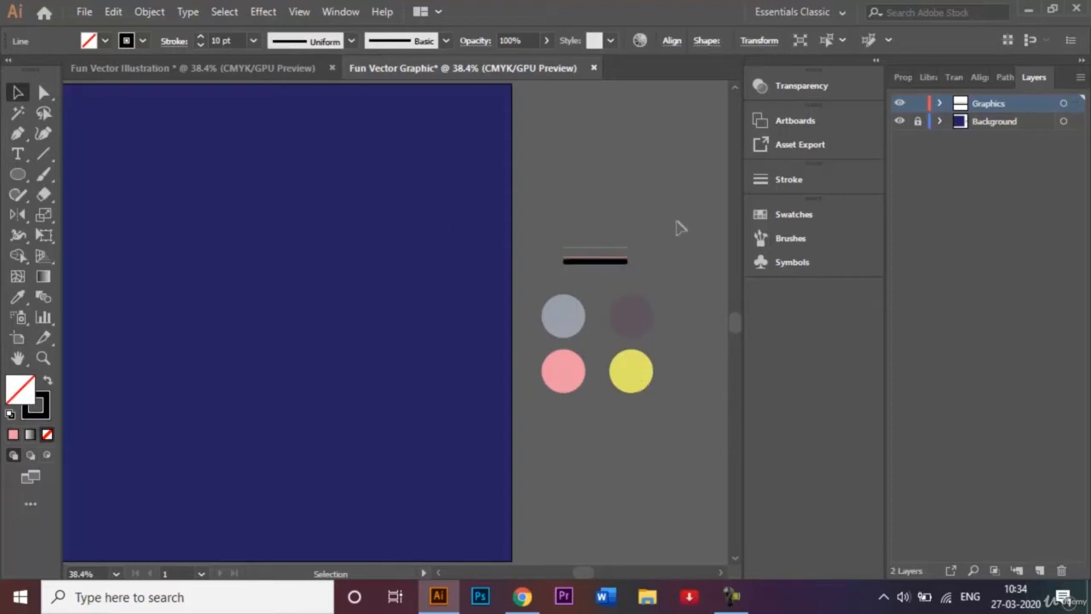
# Swap the top line's grey-blue fill to its stroke and set the stroke weight to 10 pt
pyautogui.click(606, 248)
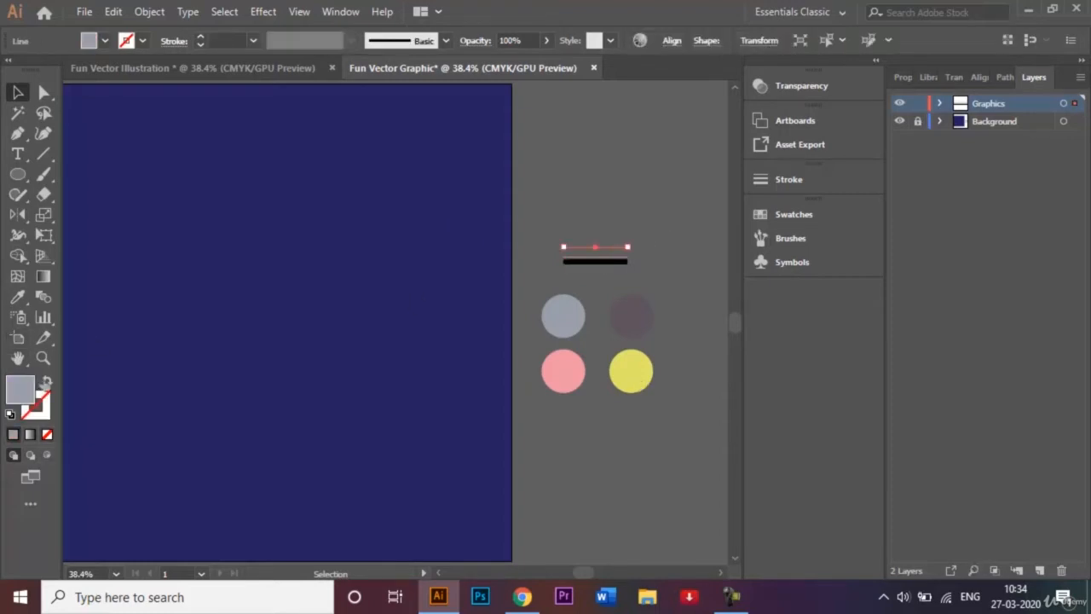
pyautogui.click(46, 383)
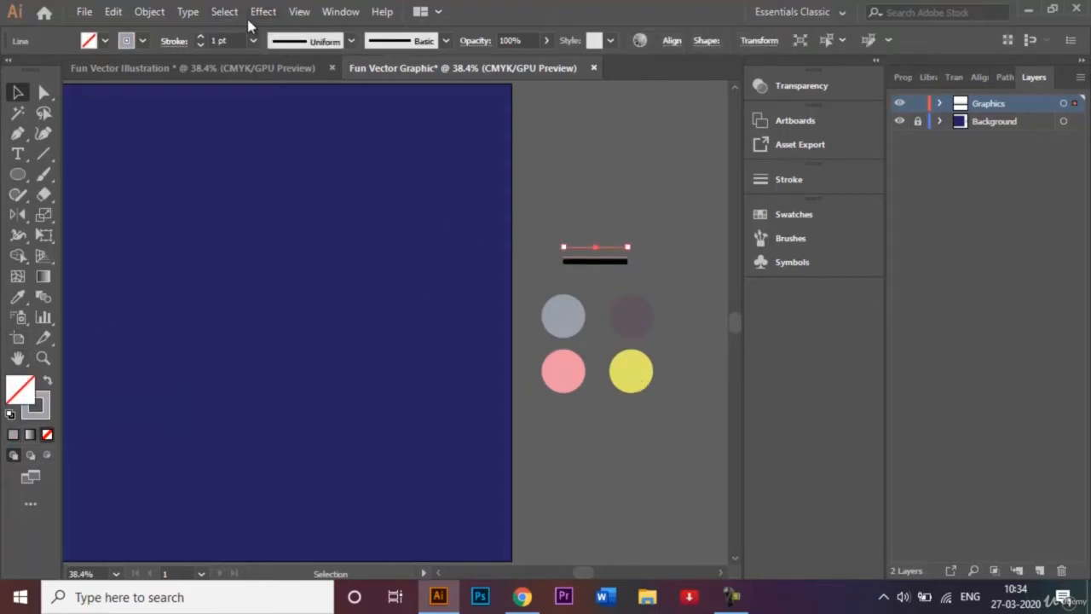
pyautogui.click(252, 40)
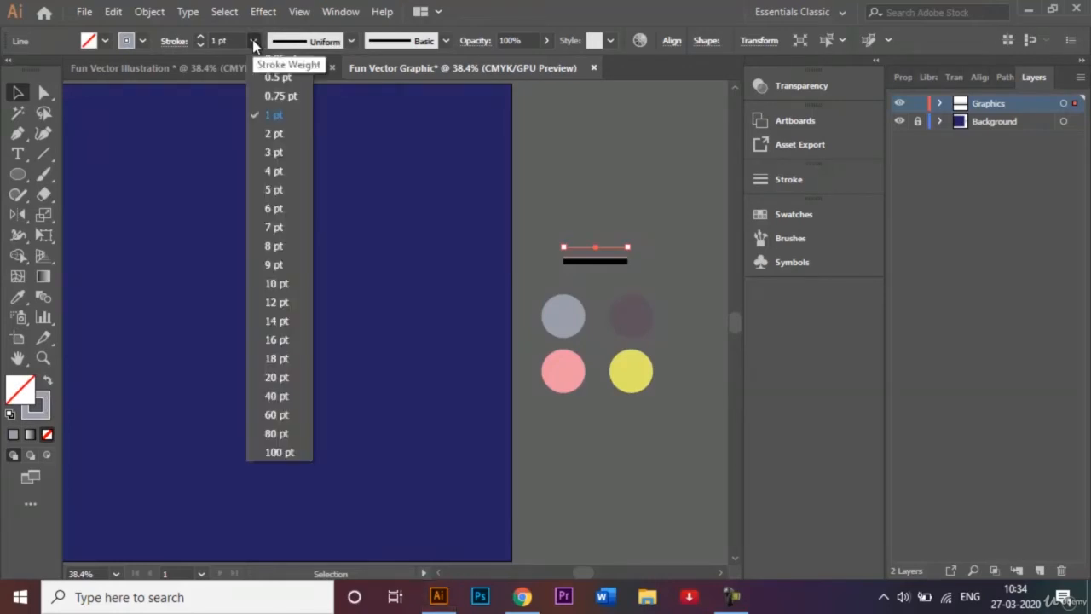
pyautogui.click(274, 283)
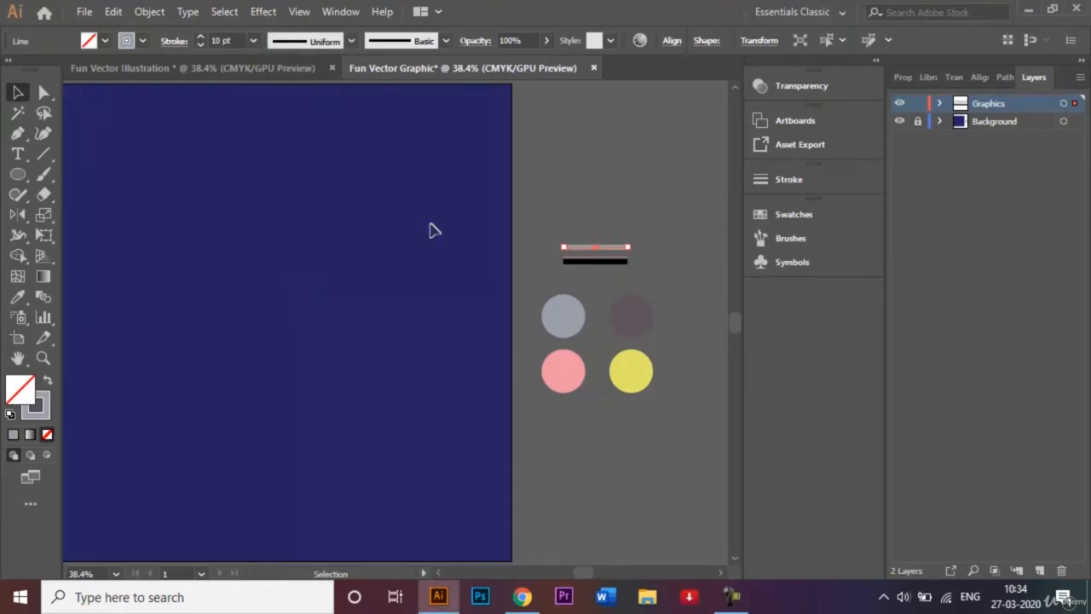
pyautogui.click(620, 212)
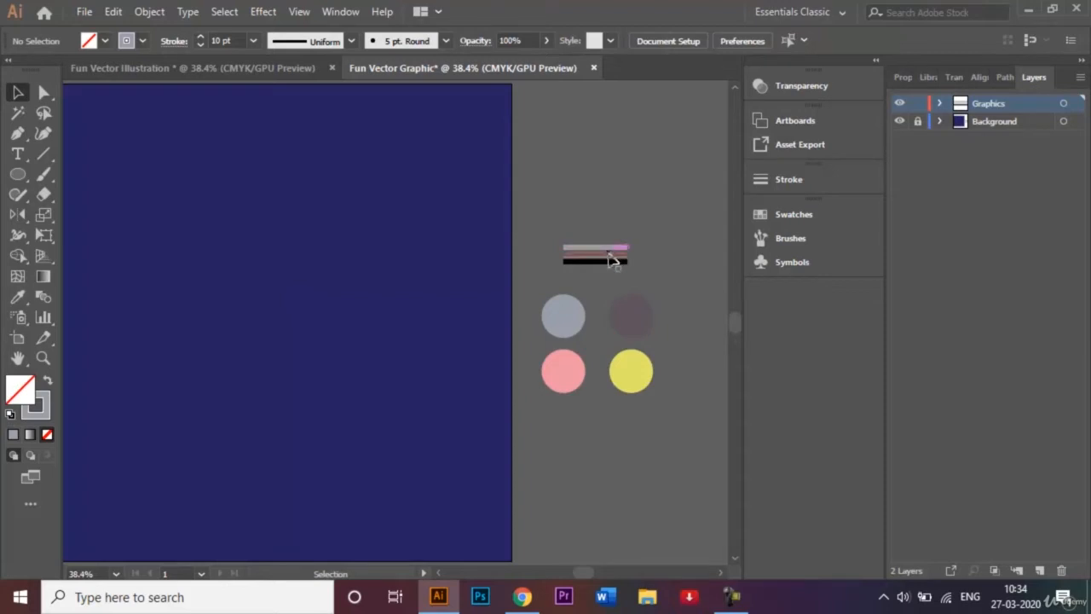
# Swap the second line's dark mauve fill to its stroke and set the stroke weight to 10 pt
pyautogui.click(612, 252)
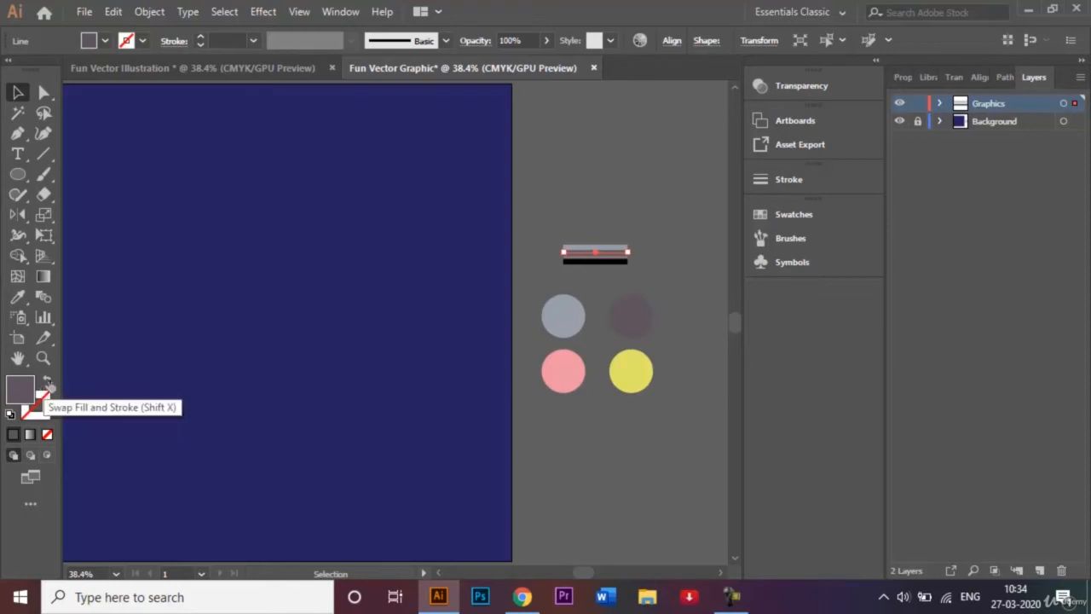
pyautogui.click(49, 384)
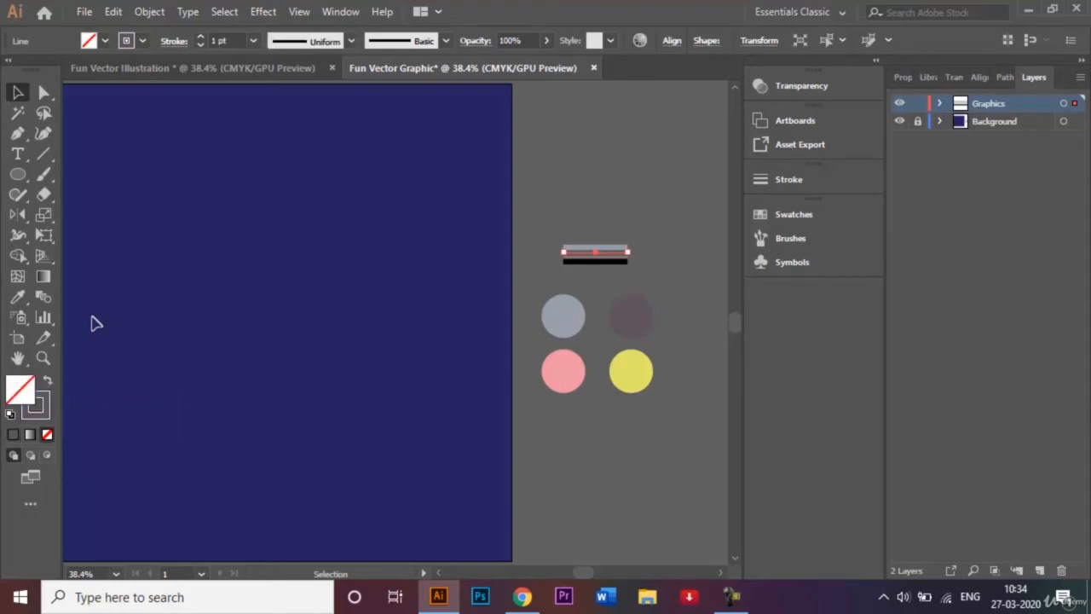
pyautogui.click(253, 40)
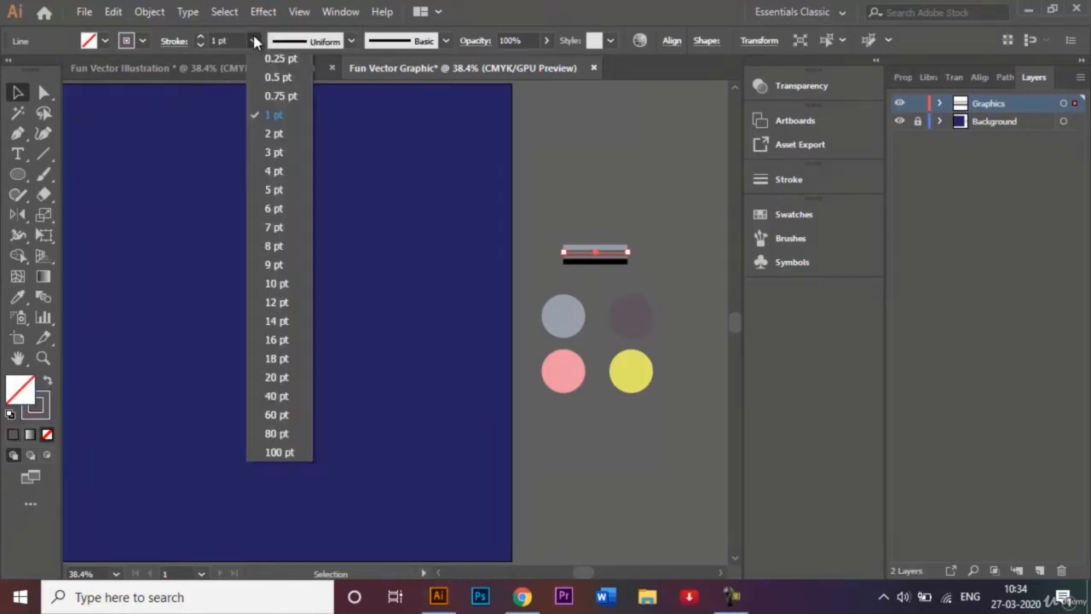
pyautogui.click(275, 284)
pyautogui.click(618, 174)
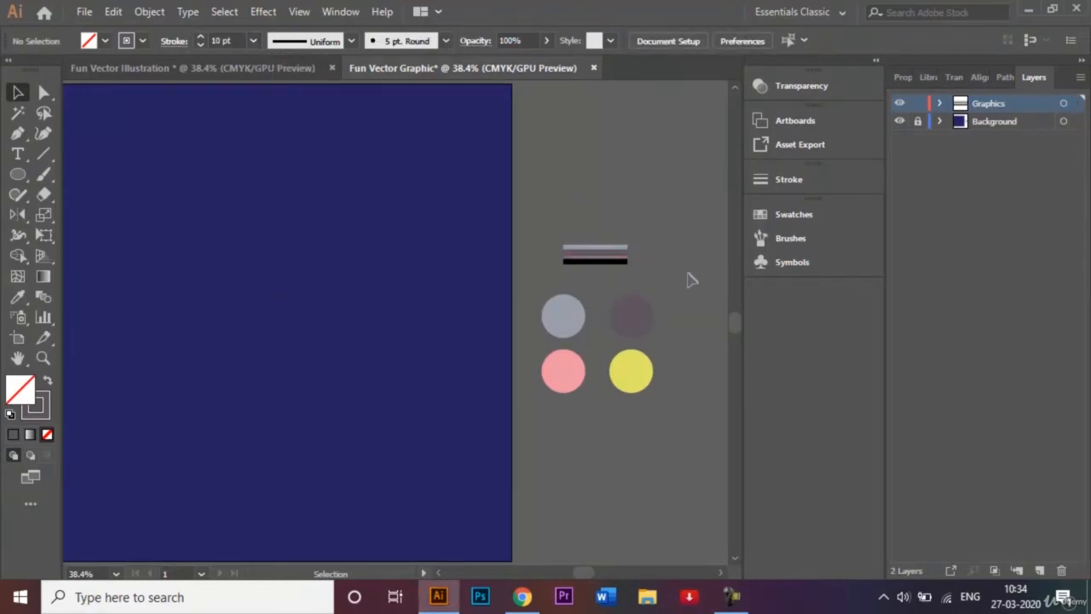
# Swap the third line's pink fill to its stroke and set the stroke weight to 10 pt
pyautogui.click(619, 262)
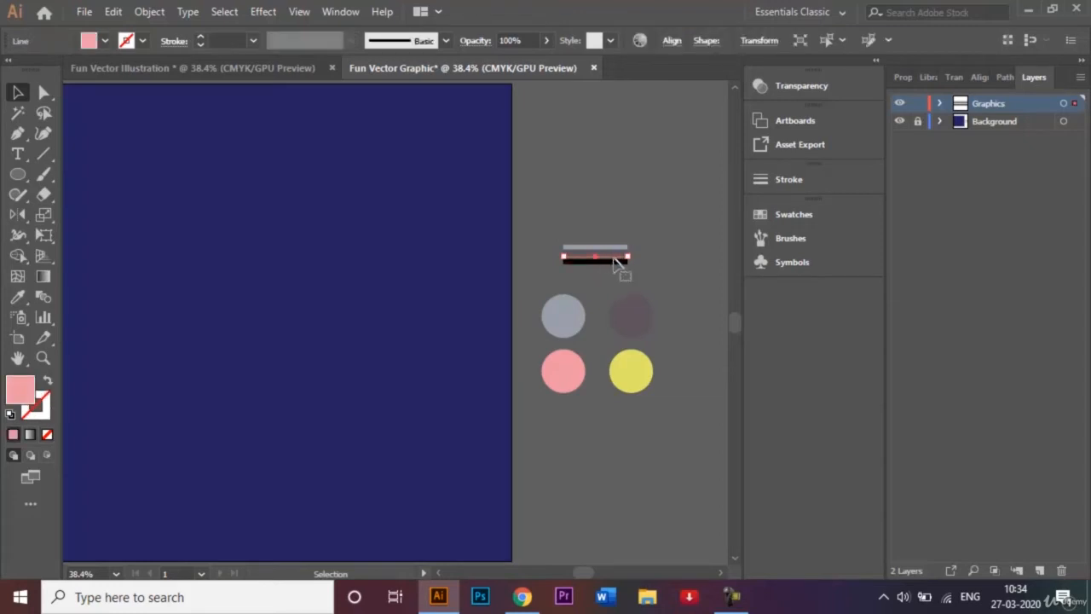
pyautogui.click(49, 383)
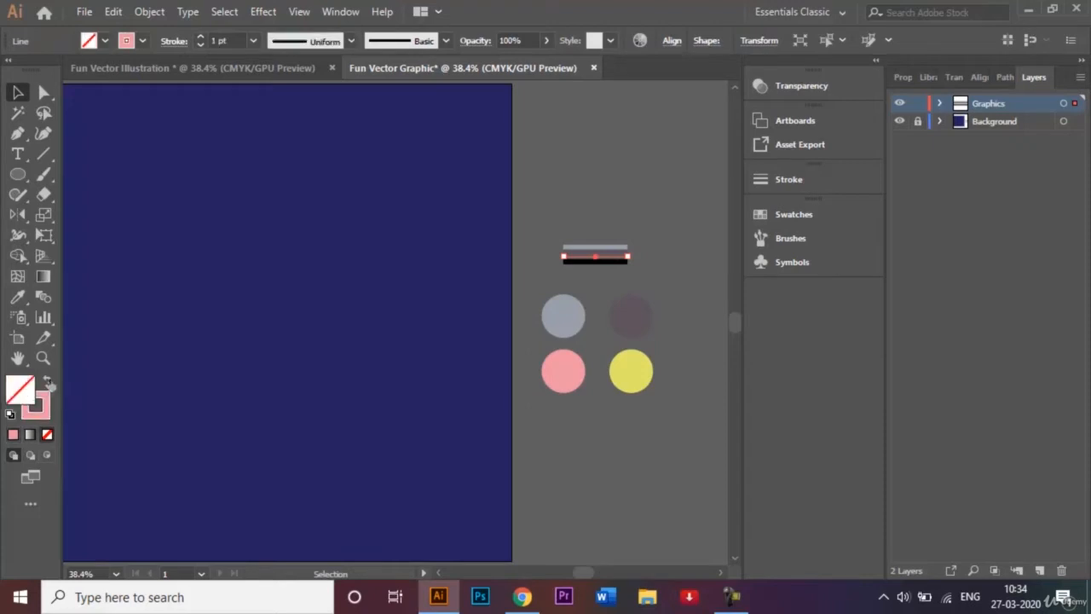
pyautogui.click(253, 41)
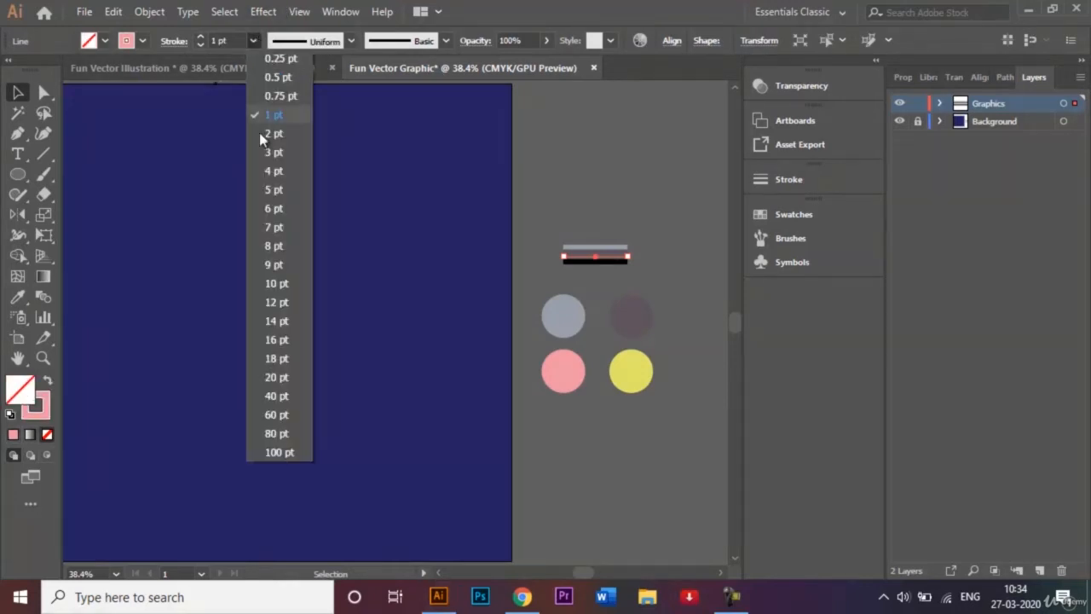
pyautogui.click(277, 284)
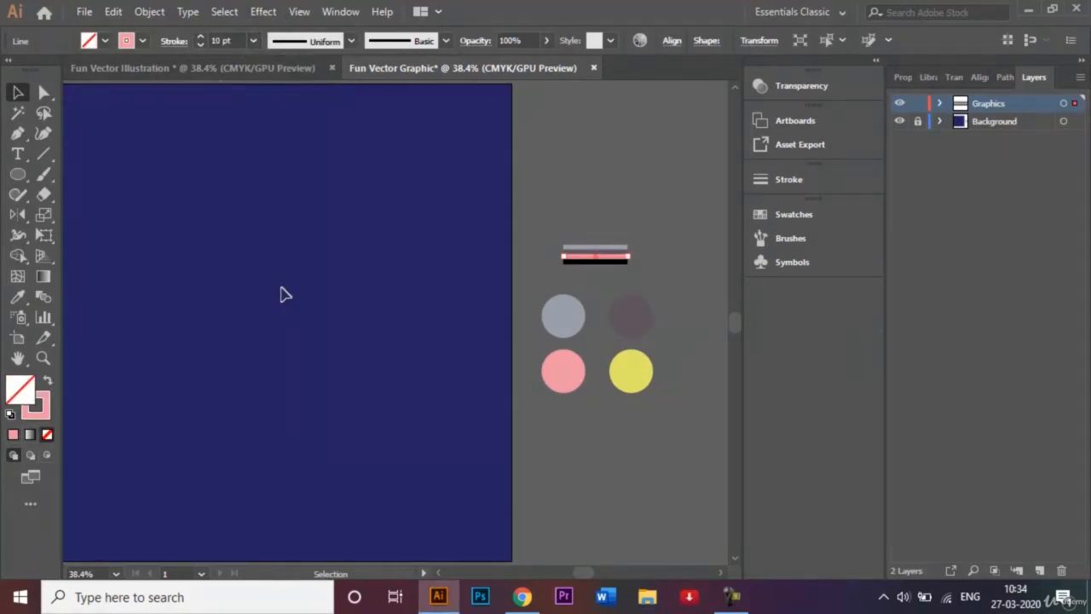
pyautogui.click(670, 173)
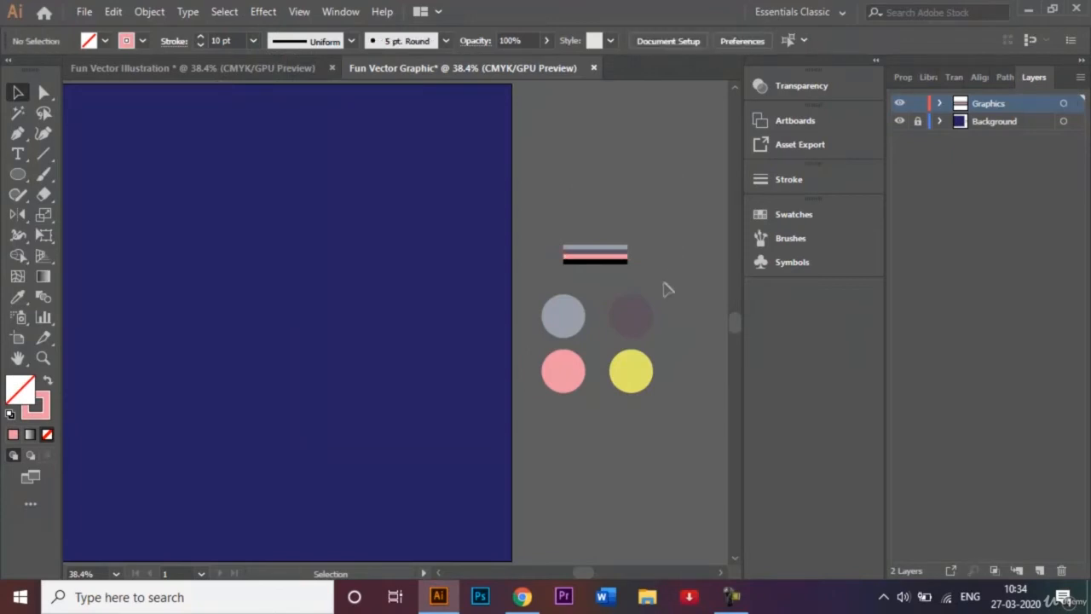
# Sample the yellow circle's colour for the bottom black line, swap it to the stroke and set the weight to 10 pt
pyautogui.click(612, 263)
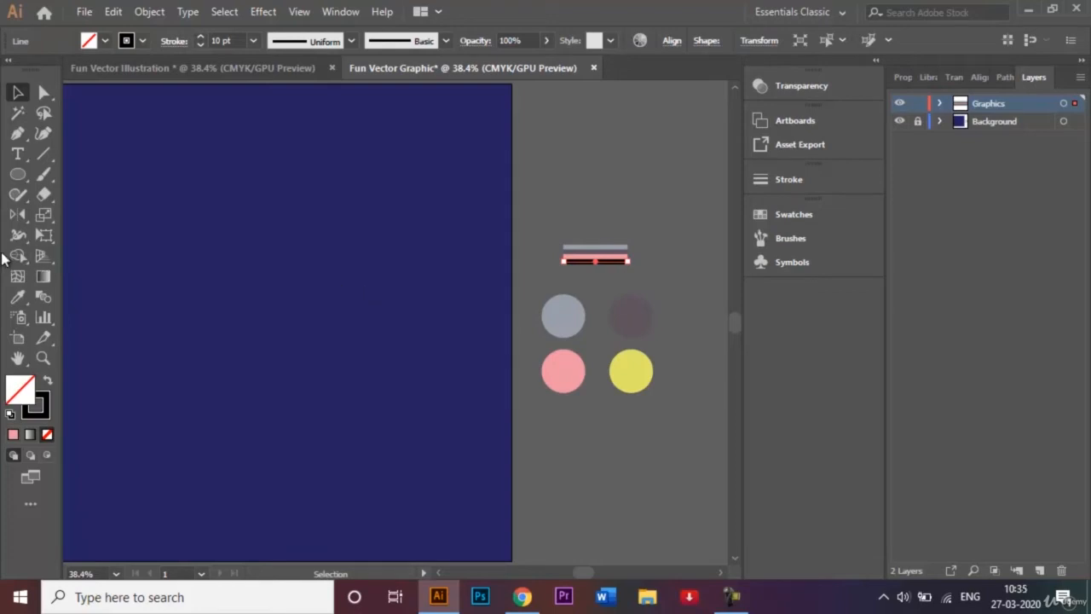
pyautogui.click(19, 299)
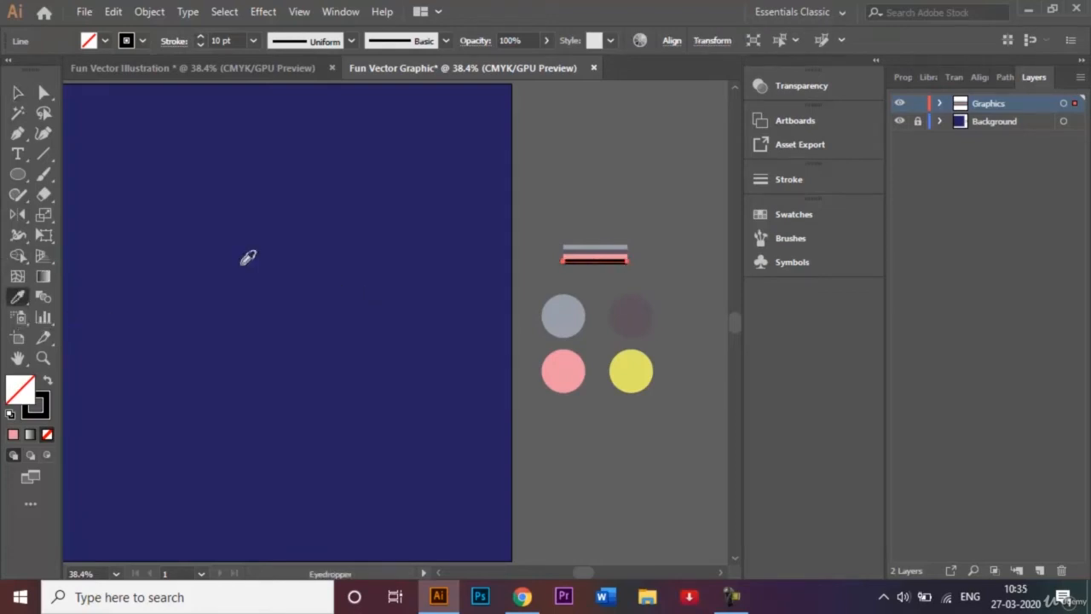
pyautogui.click(642, 373)
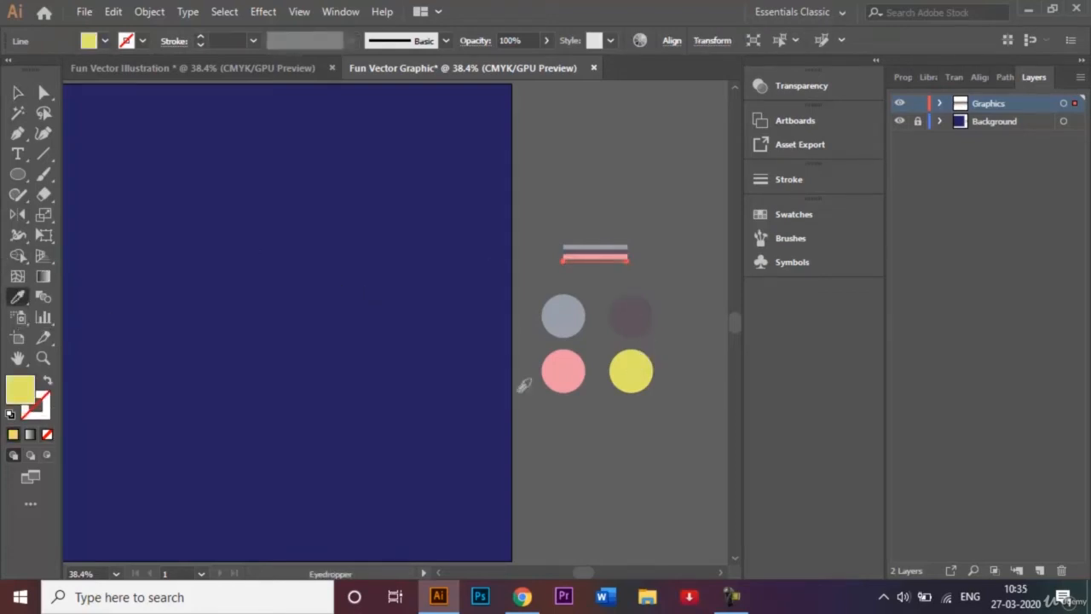
pyautogui.click(48, 383)
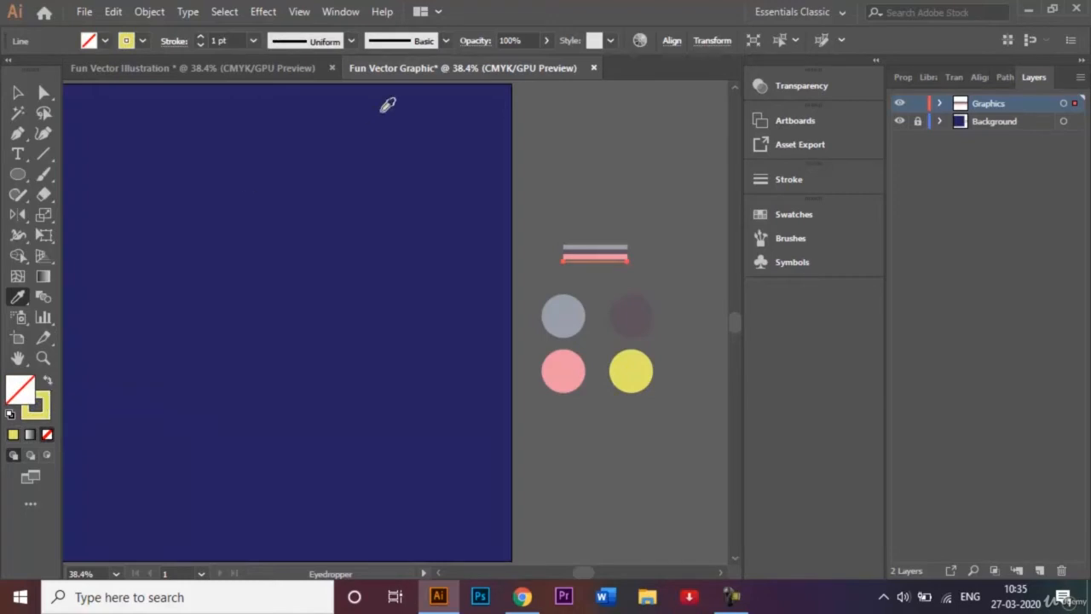
pyautogui.click(252, 41)
pyautogui.click(273, 284)
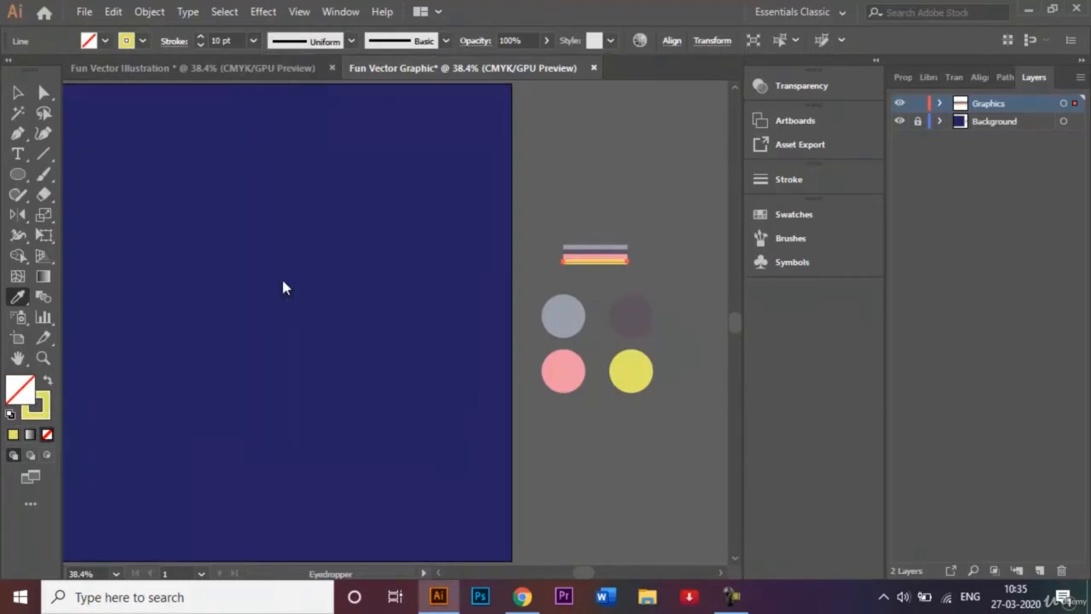
# Move the four stacked colour stripes together to the empty area below the palette circles
pyautogui.click(18, 95)
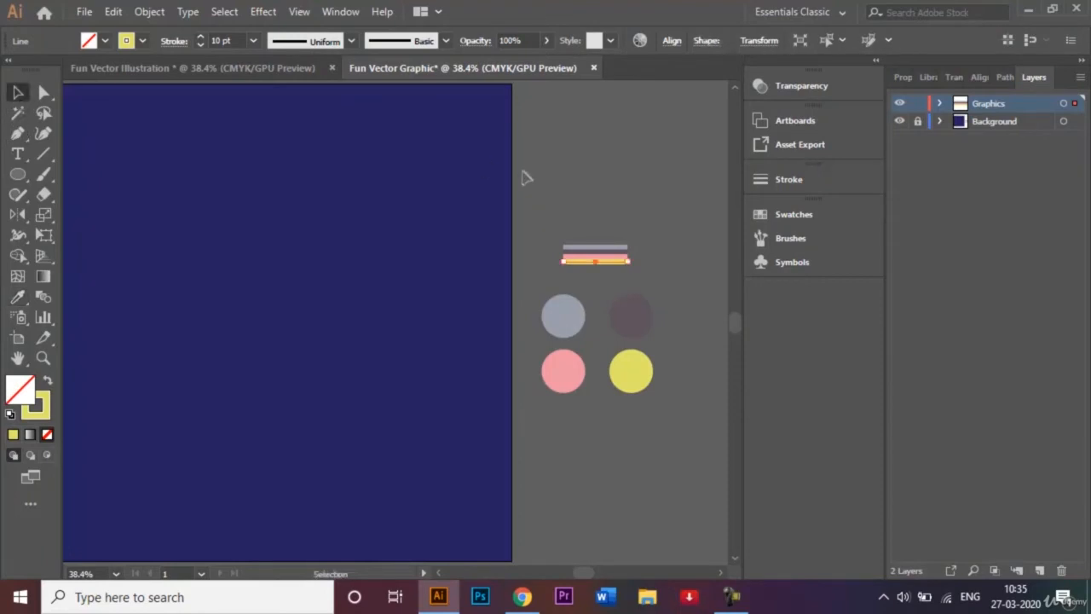
pyautogui.click(573, 192)
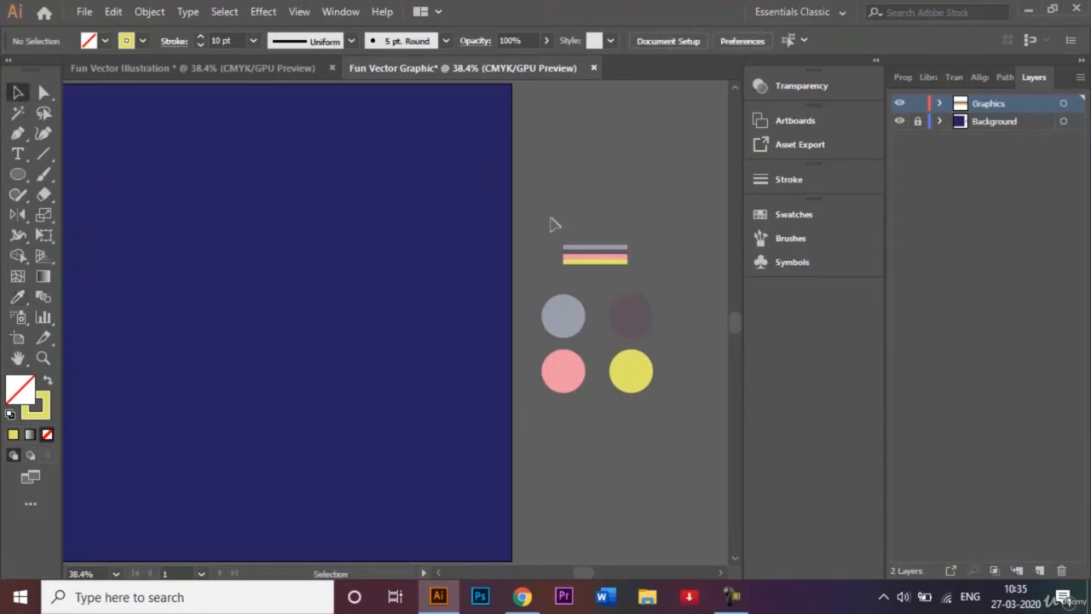
pyautogui.moveTo(596, 243)
pyautogui.mouseDown()
pyautogui.moveTo(645, 280)
pyautogui.moveTo(583, 453)
pyautogui.moveTo(572, 432)
pyautogui.moveTo(546, 431)
pyautogui.moveTo(549, 445)
pyautogui.mouseUp()
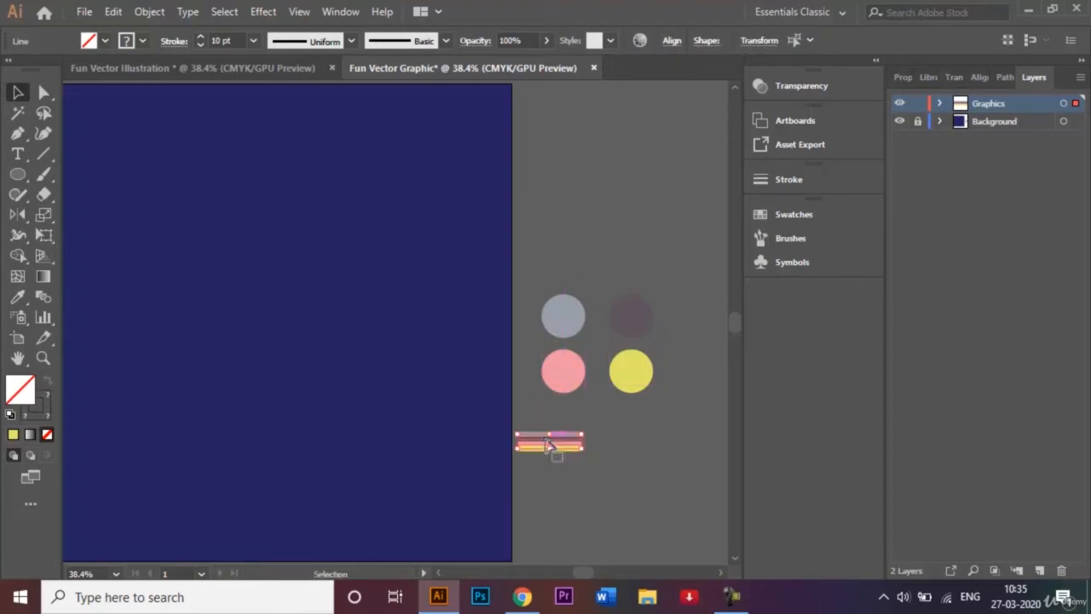
# Create a new Art Brush from the four selected colour stripes, keeping the default brush options
pyautogui.click(816, 241)
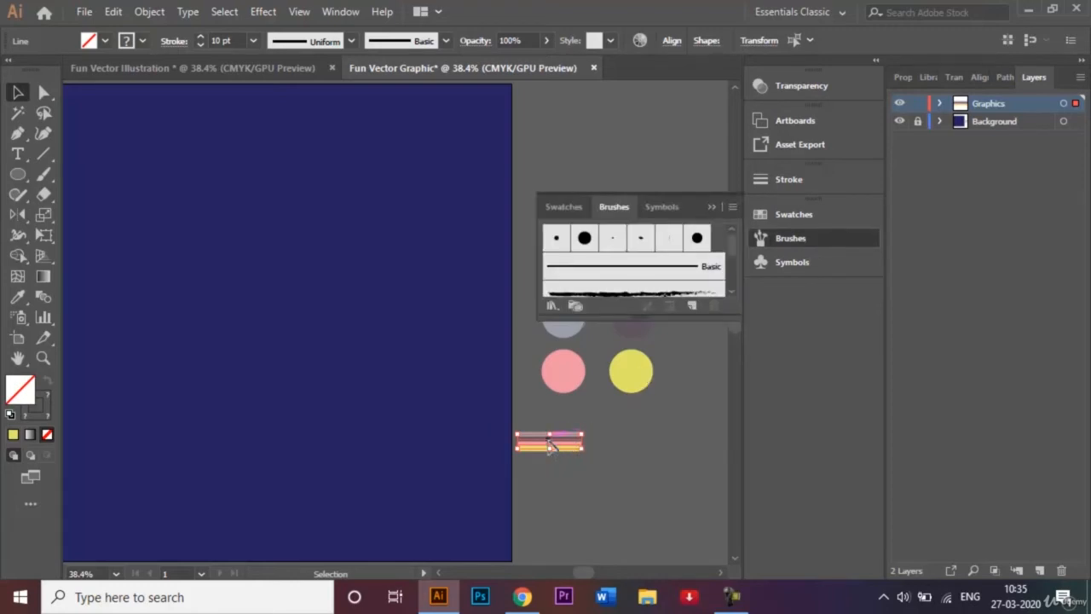
pyautogui.moveTo(550, 445)
pyautogui.mouseDown()
pyautogui.moveTo(640, 236)
pyautogui.moveTo(653, 239)
pyautogui.moveTo(640, 271)
pyautogui.mouseUp()
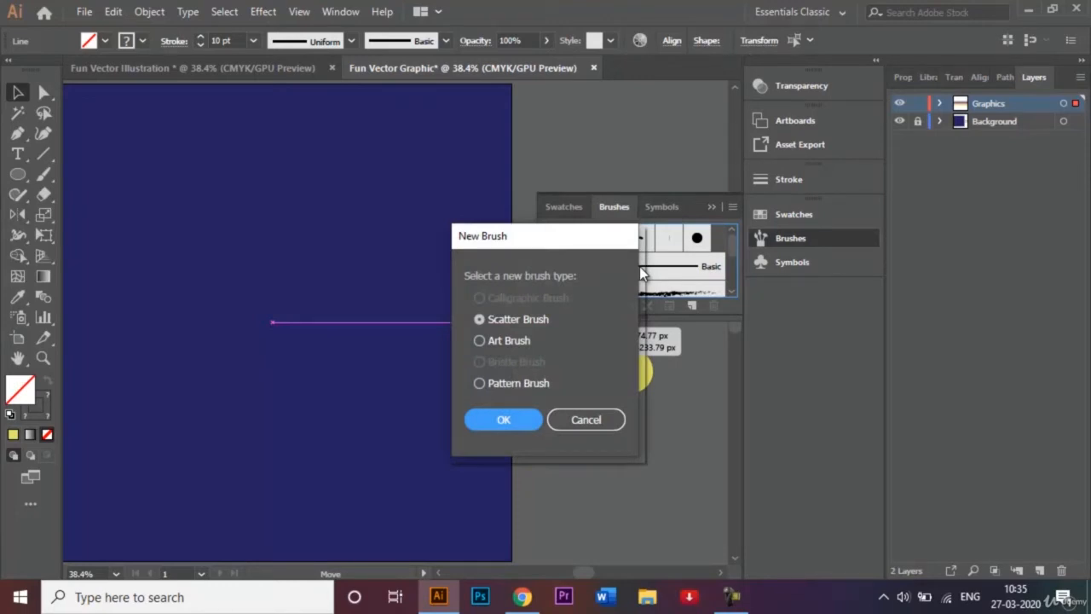
pyautogui.click(480, 341)
pyautogui.click(522, 420)
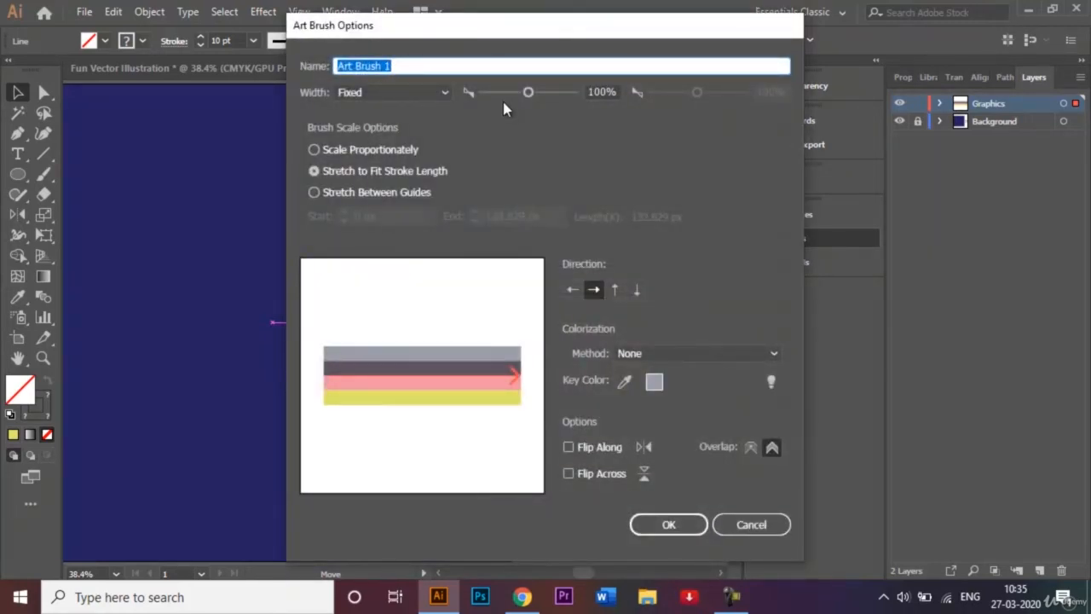
pyautogui.click(670, 525)
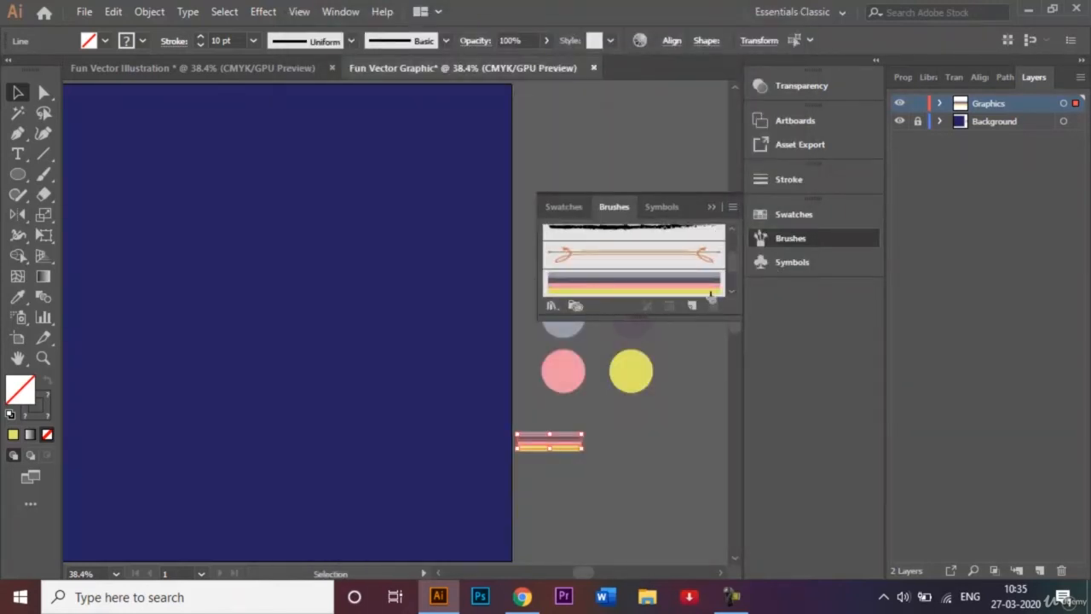
pyautogui.click(711, 207)
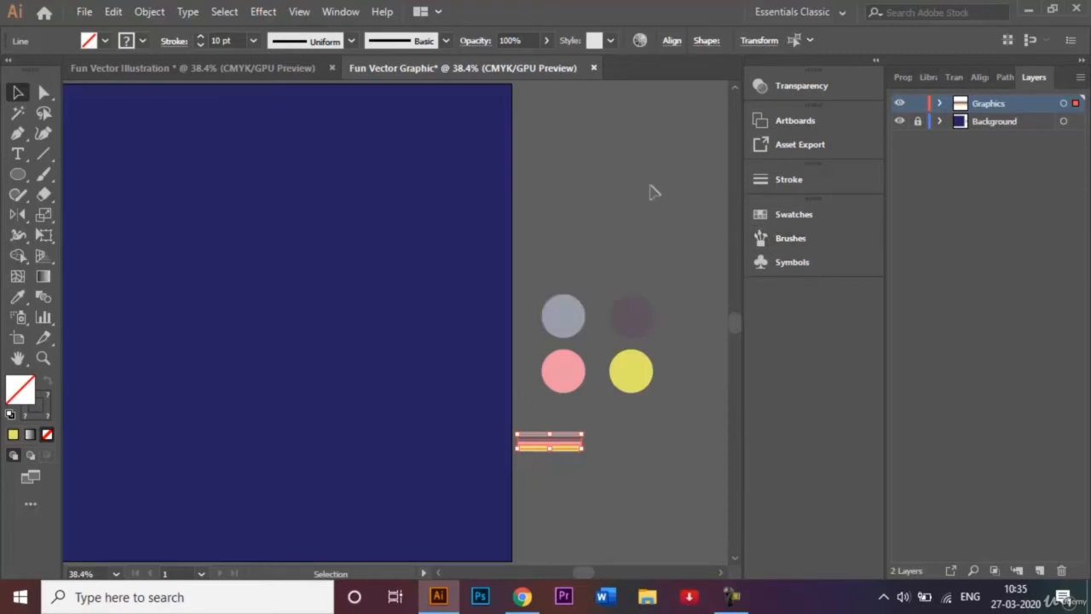
# Activate the Pen tool and set the stroke colour to the light green swatch, with the stripes still selected
pyautogui.hscroll(-3, 649, 192)
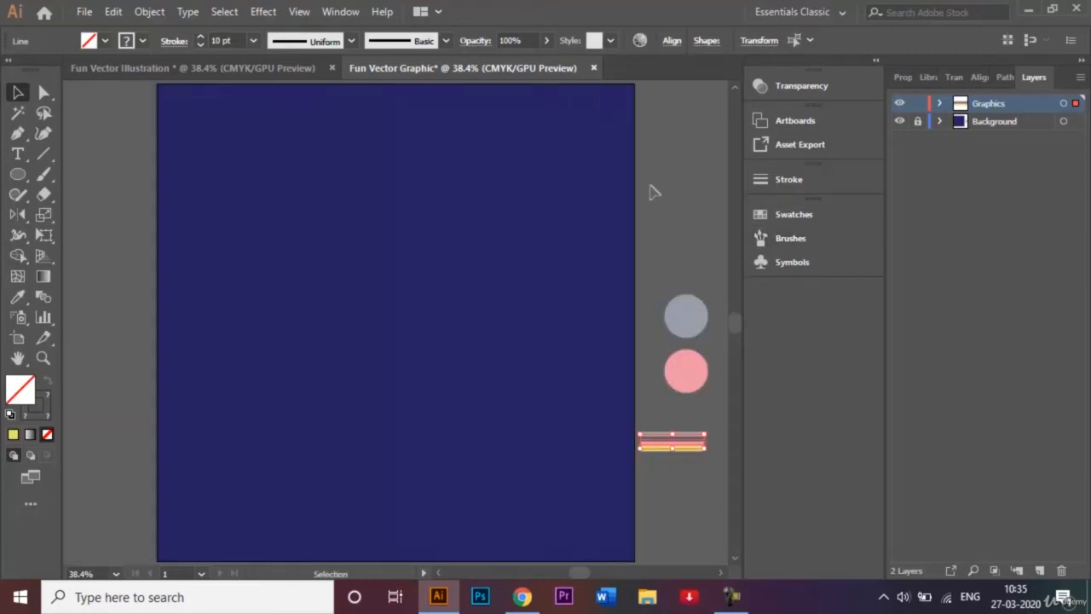
pyautogui.click(21, 136)
pyautogui.click(144, 41)
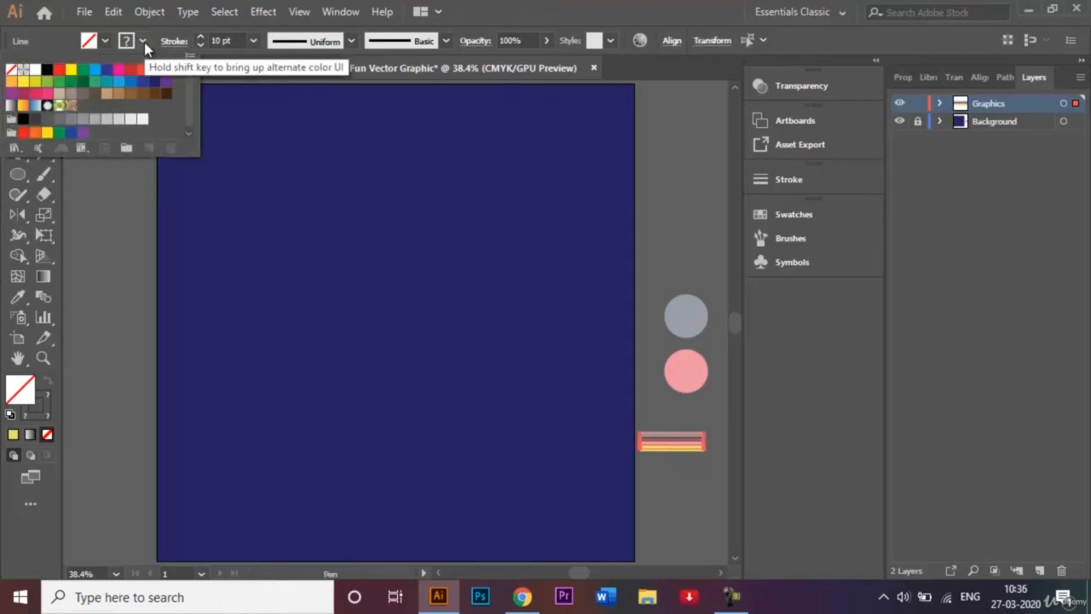
pyautogui.click(47, 81)
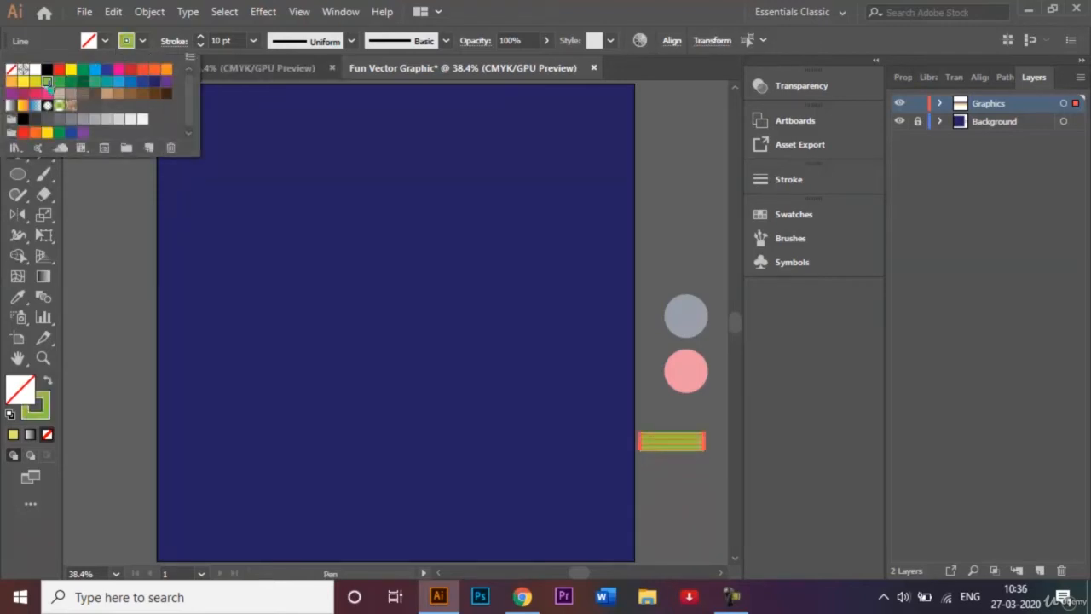
pyautogui.click(236, 191)
# Draw an open, self-crossing zigzag path of 14 straight-segment anchor points across the navy artboard, from its upper left to its lower-left corner
pyautogui.click(183, 214)
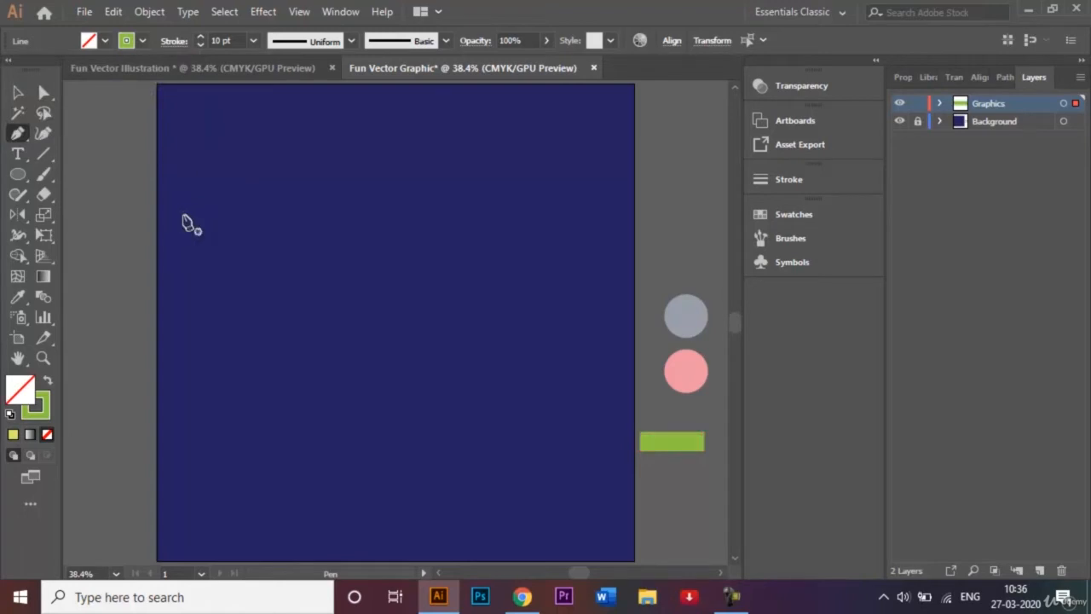
pyautogui.click(361, 117)
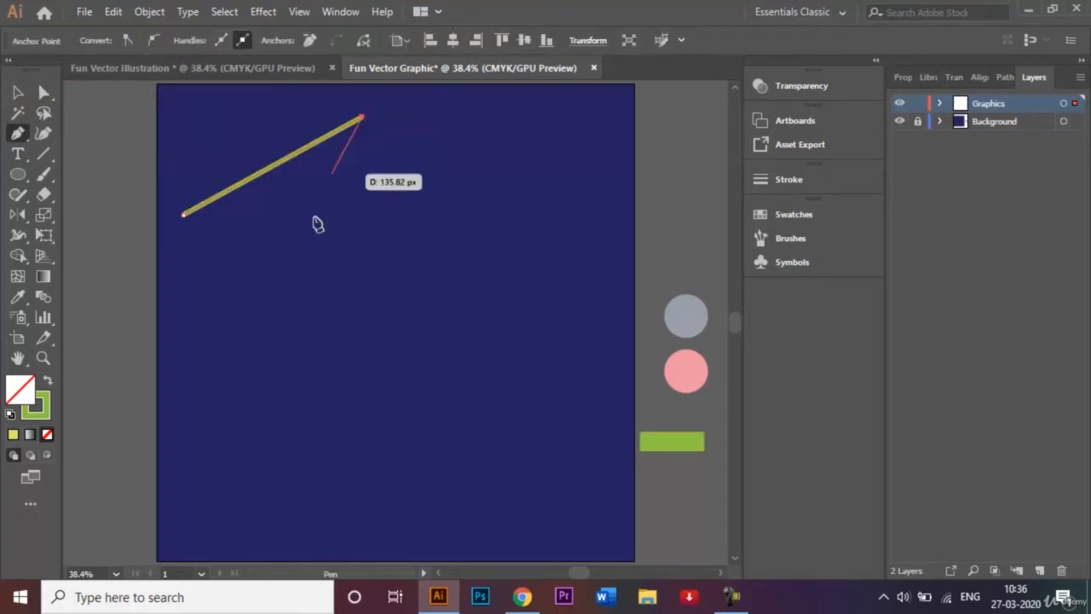
pyautogui.click(244, 394)
pyautogui.click(214, 128)
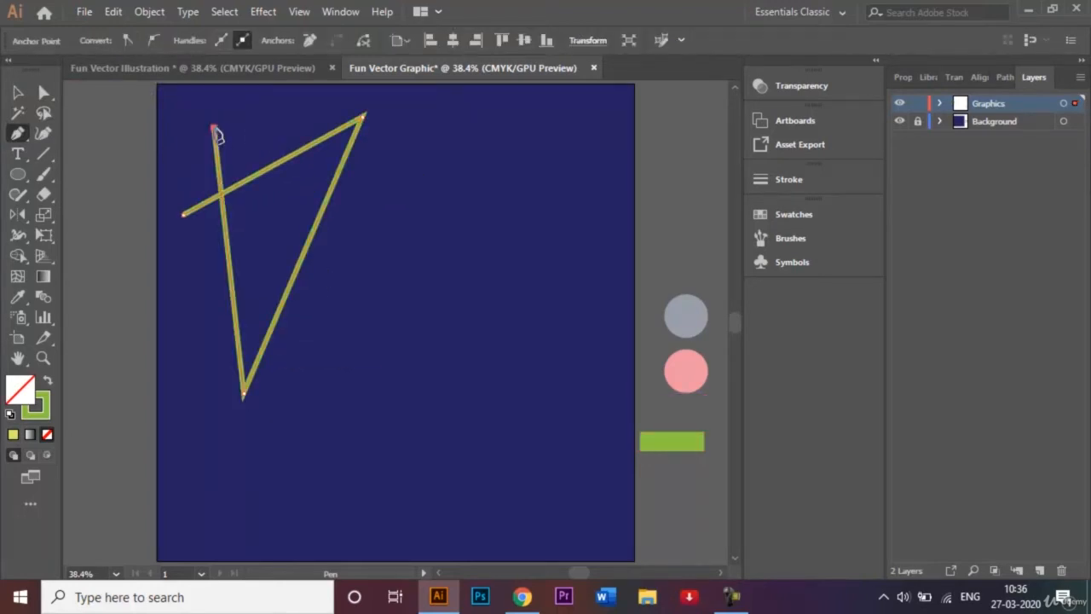
pyautogui.click(579, 202)
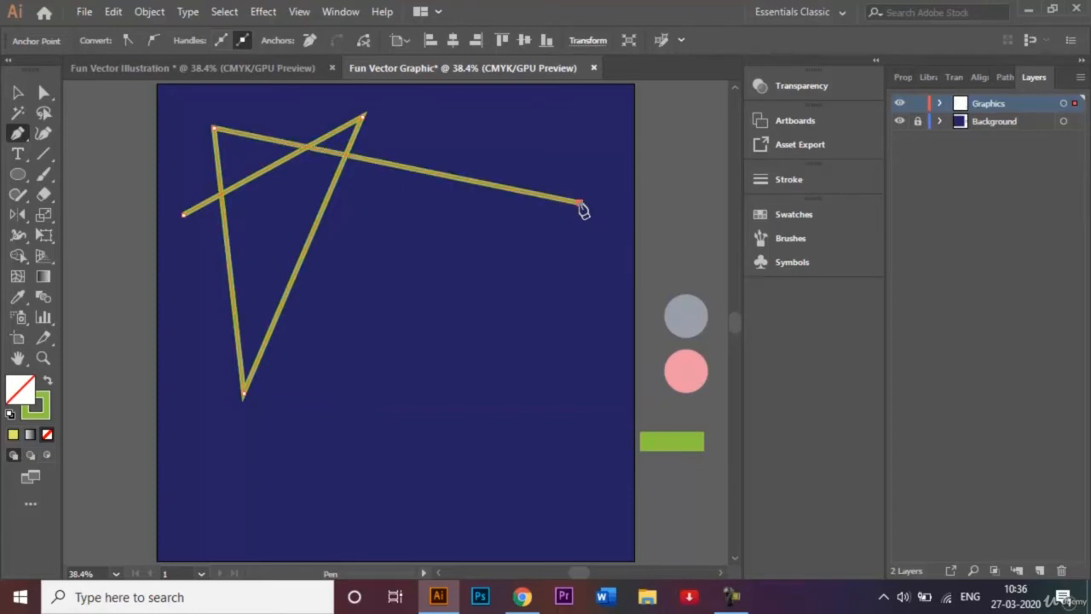
pyautogui.click(292, 545)
pyautogui.click(195, 459)
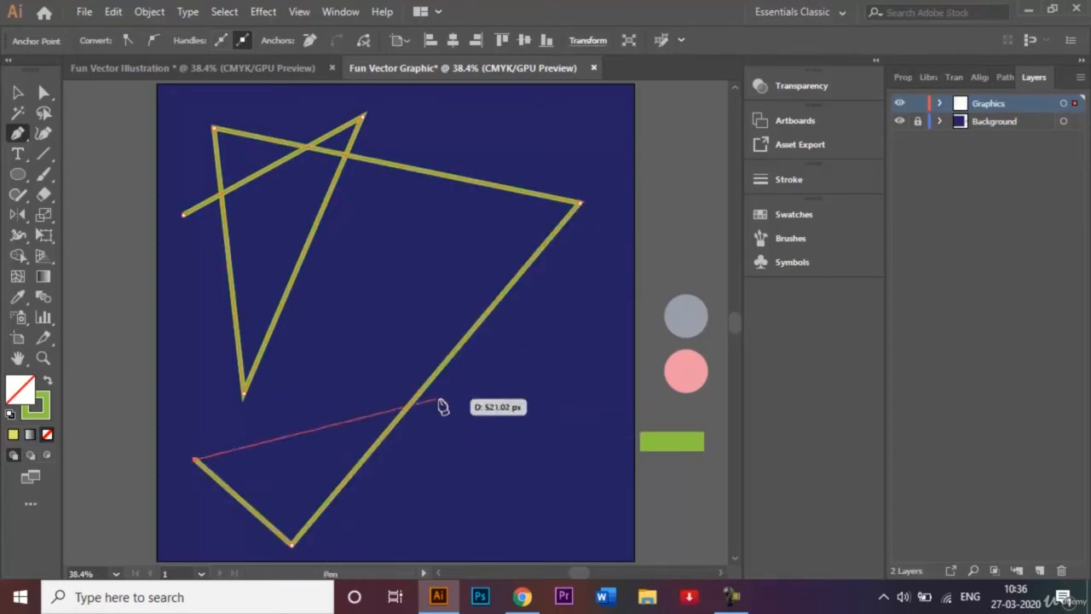
pyautogui.click(540, 381)
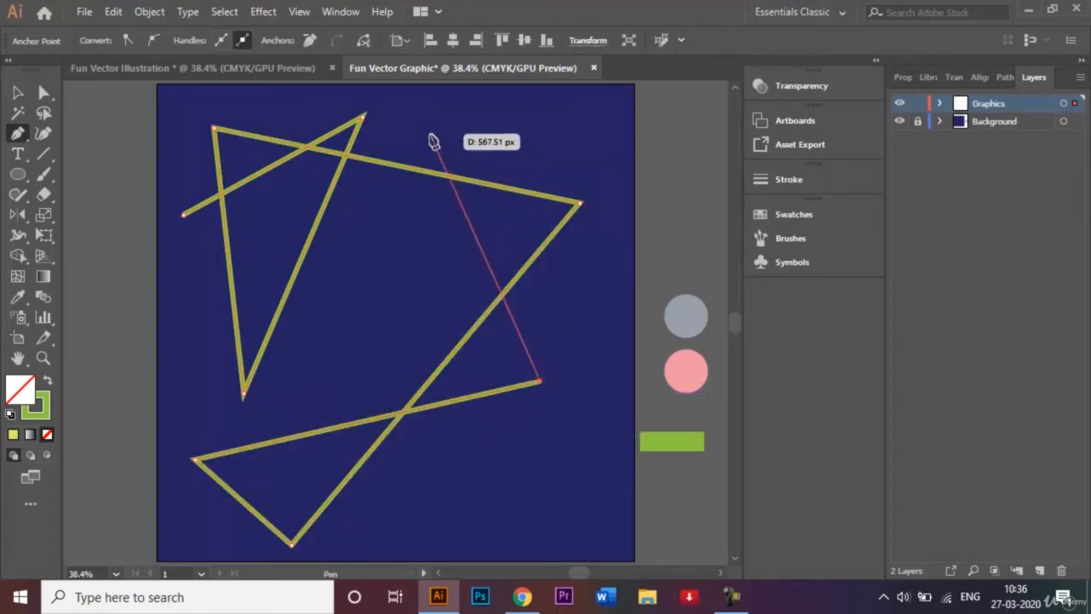
pyautogui.click(428, 134)
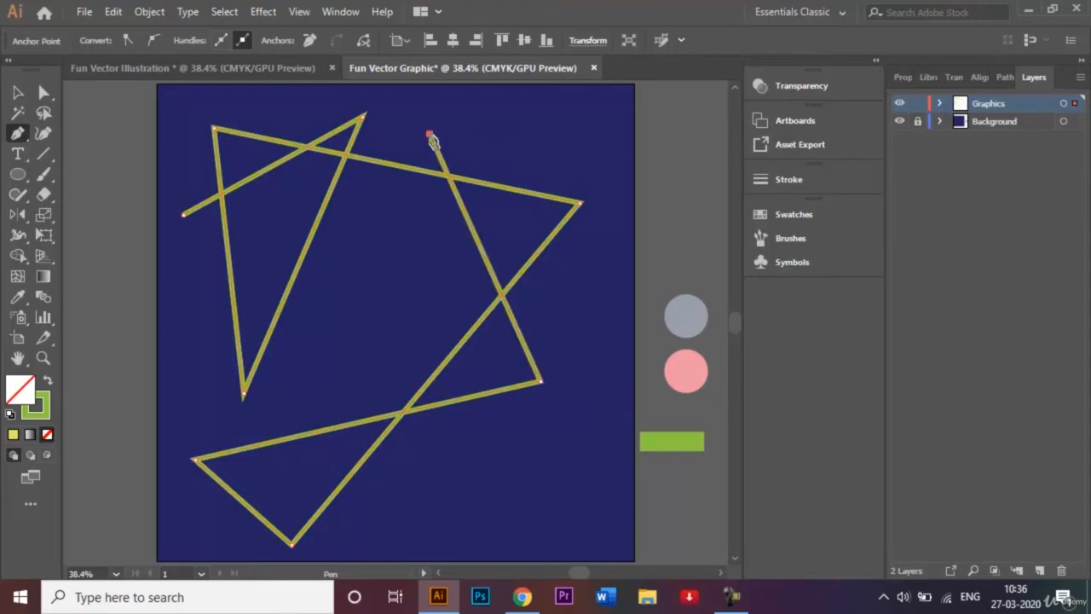
pyautogui.click(390, 545)
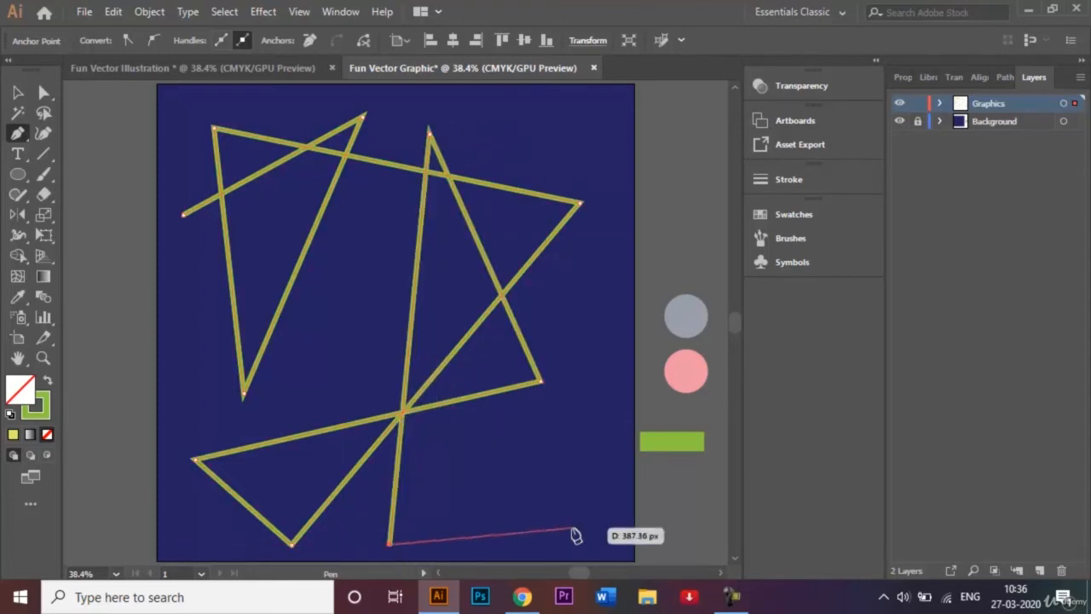
pyautogui.click(614, 545)
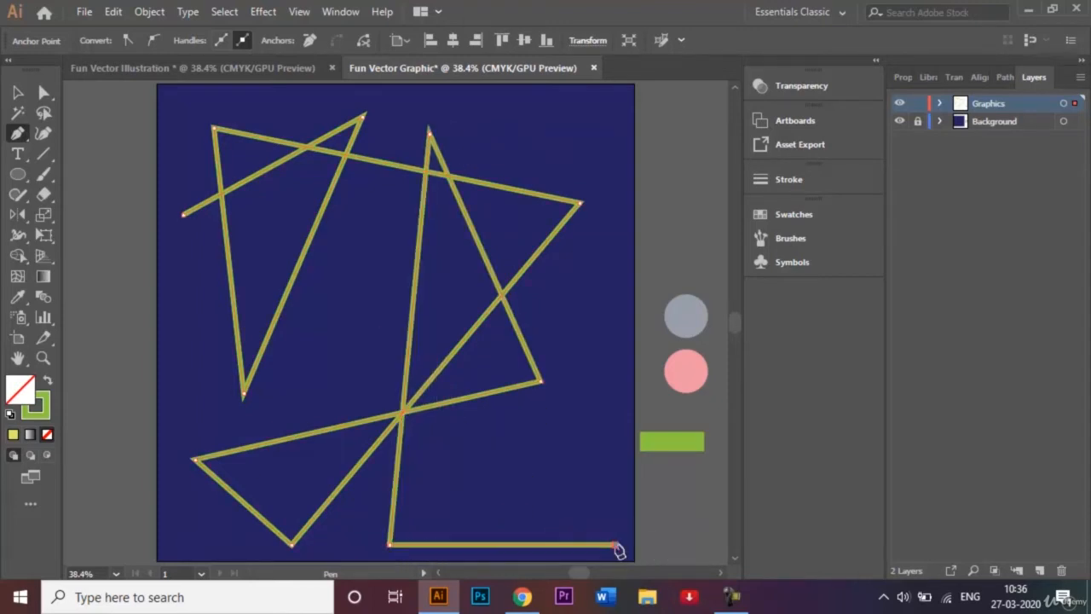
pyautogui.click(615, 103)
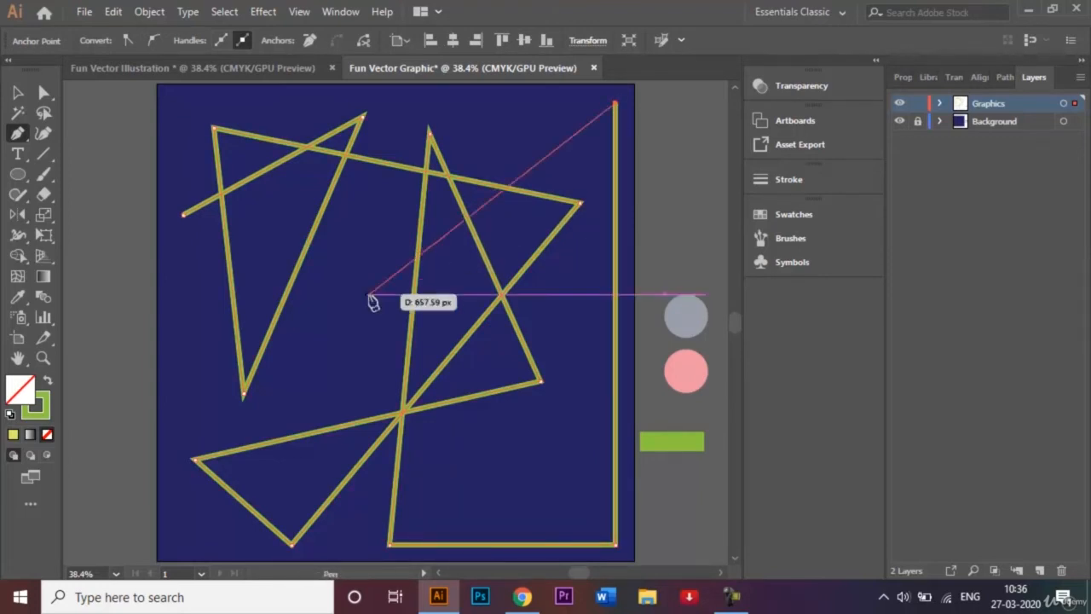
pyautogui.click(272, 400)
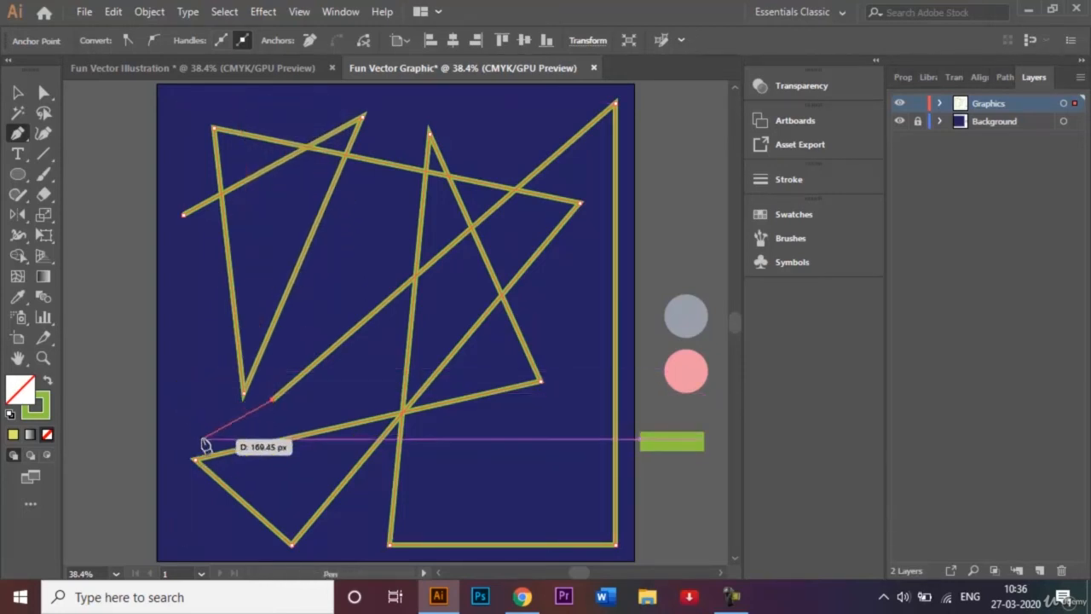
pyautogui.click(185, 549)
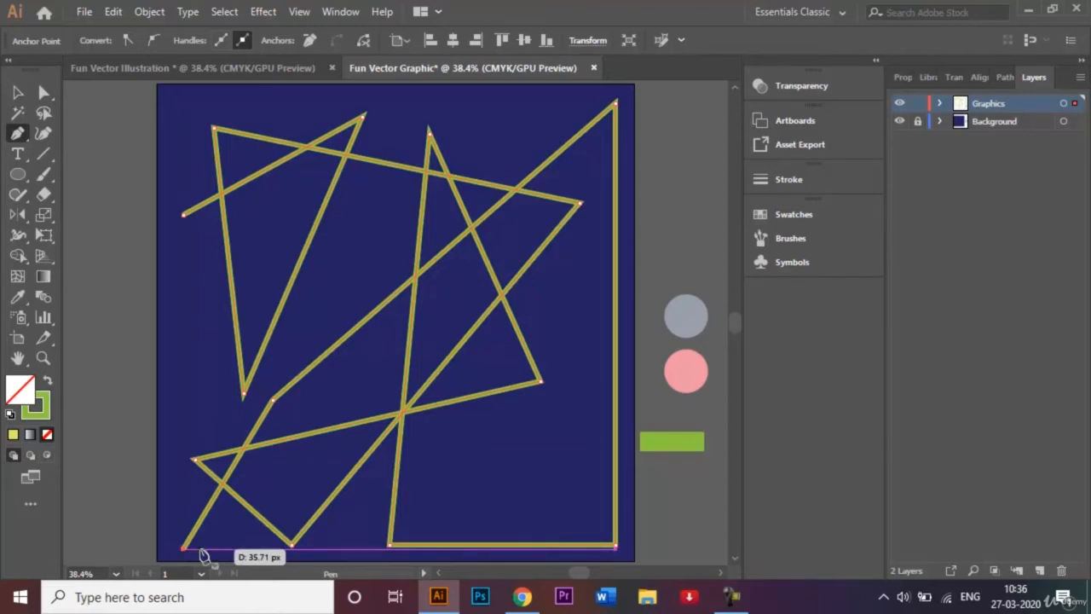
# Apply the four-colour stripe art brush to the zigzag path and deselect it
pyautogui.click(17, 92)
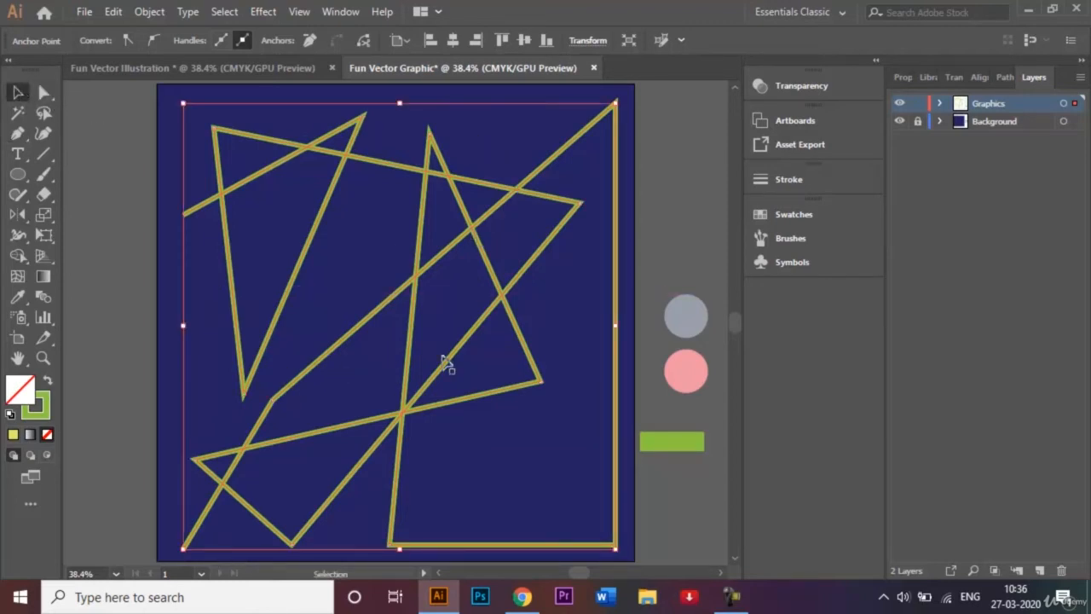
pyautogui.click(828, 232)
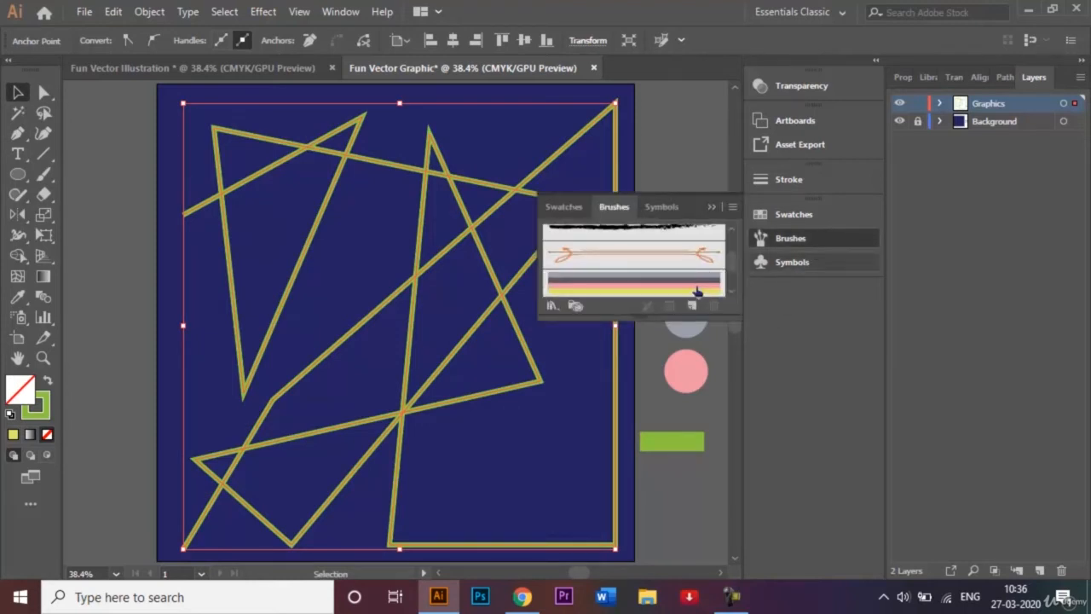
pyautogui.click(697, 291)
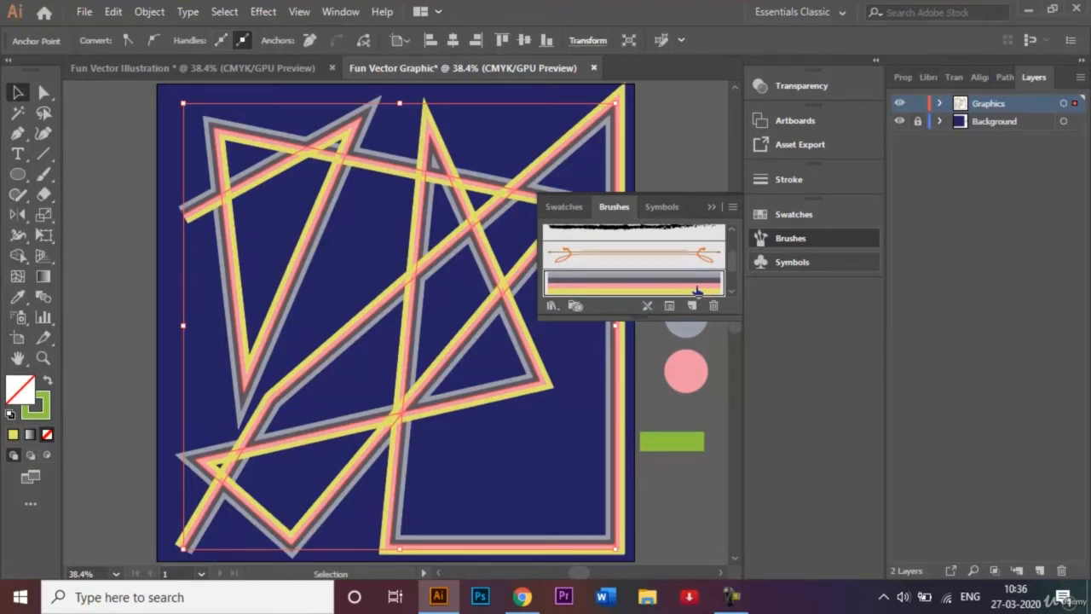
pyautogui.click(711, 208)
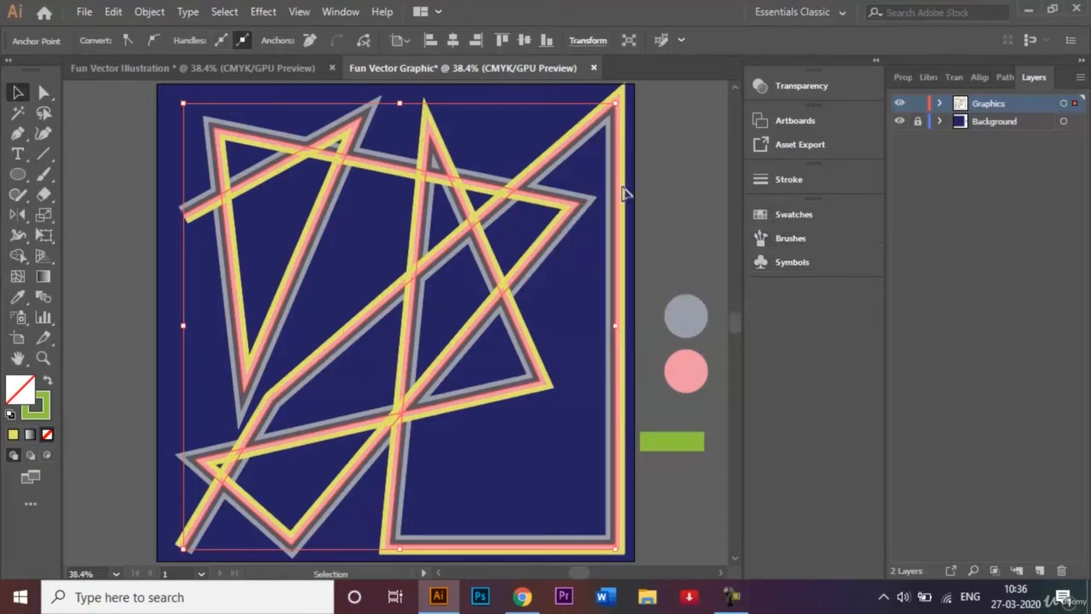
pyautogui.click(672, 234)
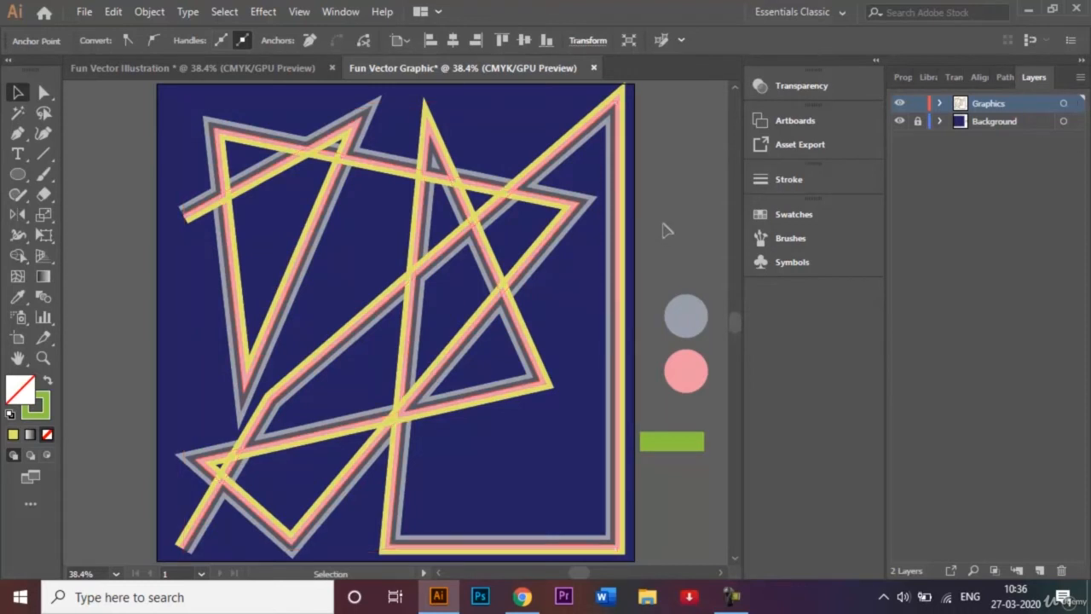
# Scale the striped zigzag path down slightly about its centre and nudge it a little to the left within the artboard
pyautogui.click(615, 191)
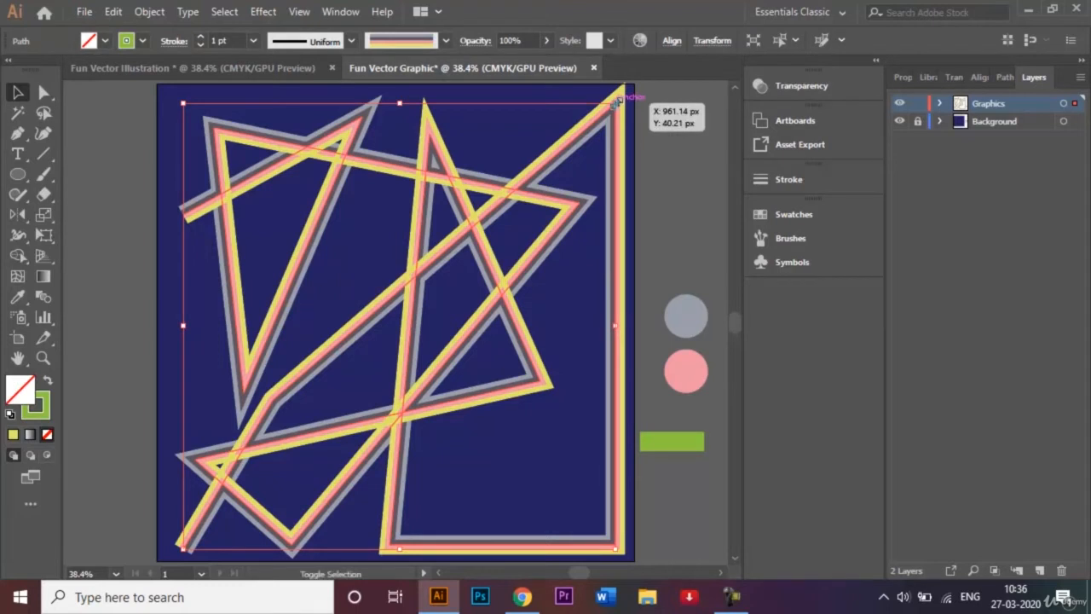
pyautogui.moveTo(615, 100); pyautogui.dragTo(608, 109)
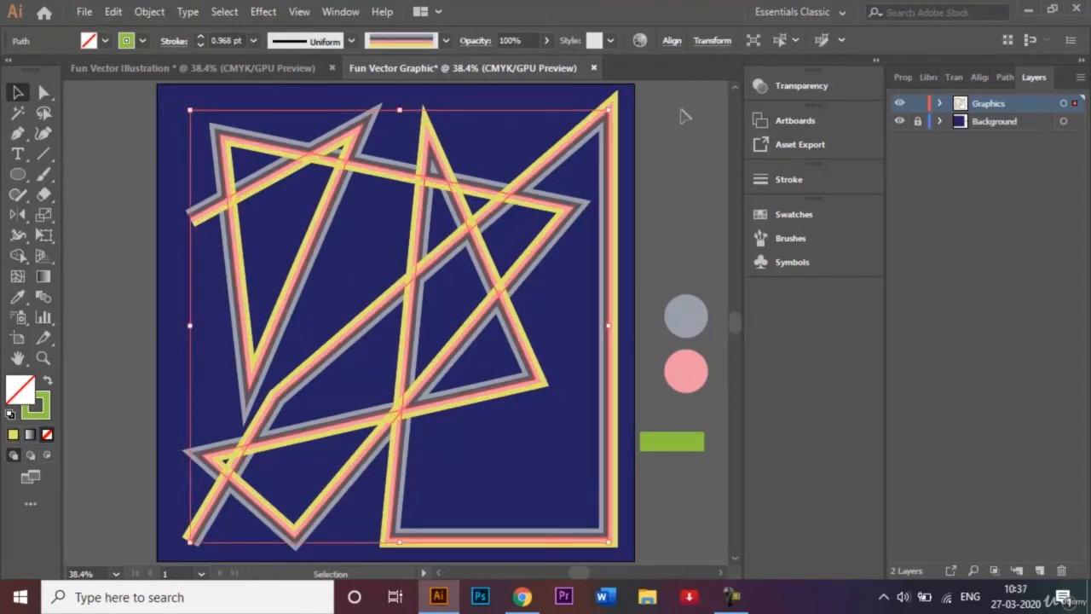
pyautogui.hotkey('shift', 'Left')
pyautogui.hotkey('shift', 'Left')
pyautogui.hotkey('shift', 'Left')
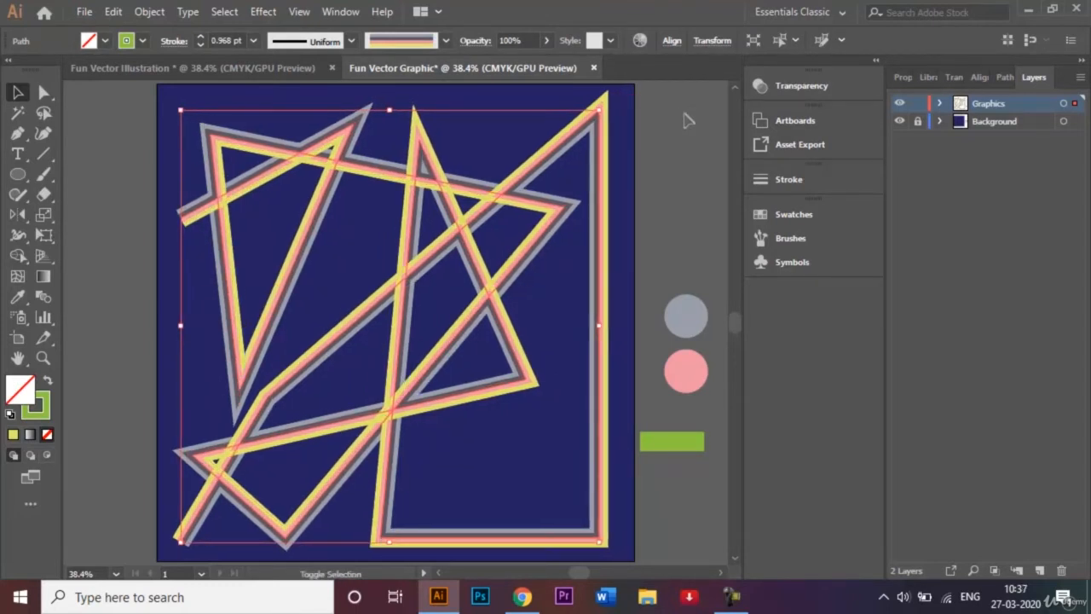
pyautogui.hotkey('shift', 'Right')
pyautogui.hotkey('shift', 'Right')
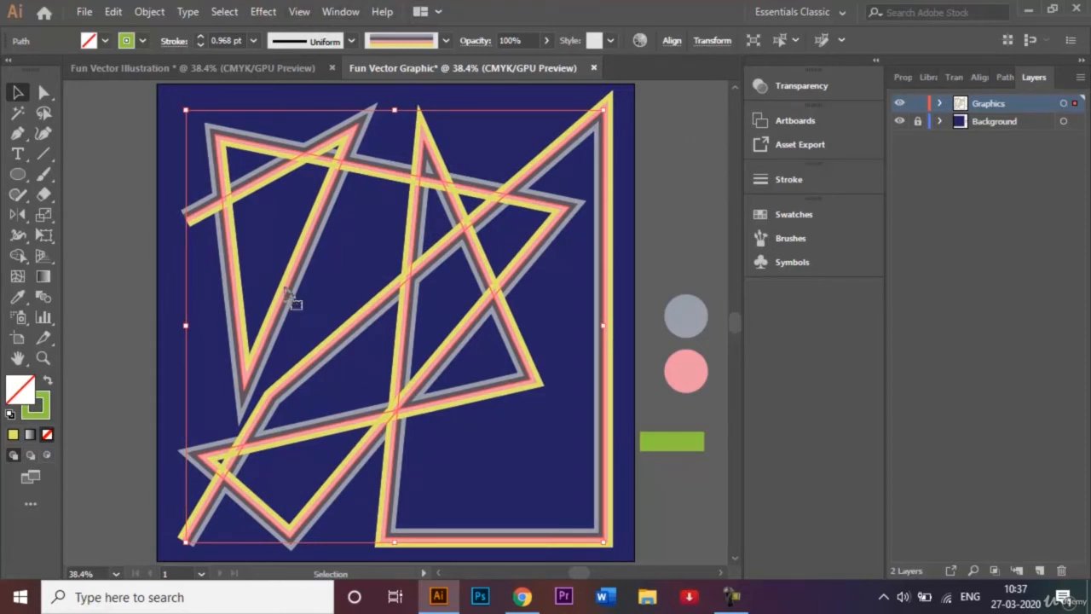
# Apply a Round Corners effect with a 30 px radius to the striped zigzag path and deselect it
pyautogui.click(263, 13)
pyautogui.moveTo(368, 210)
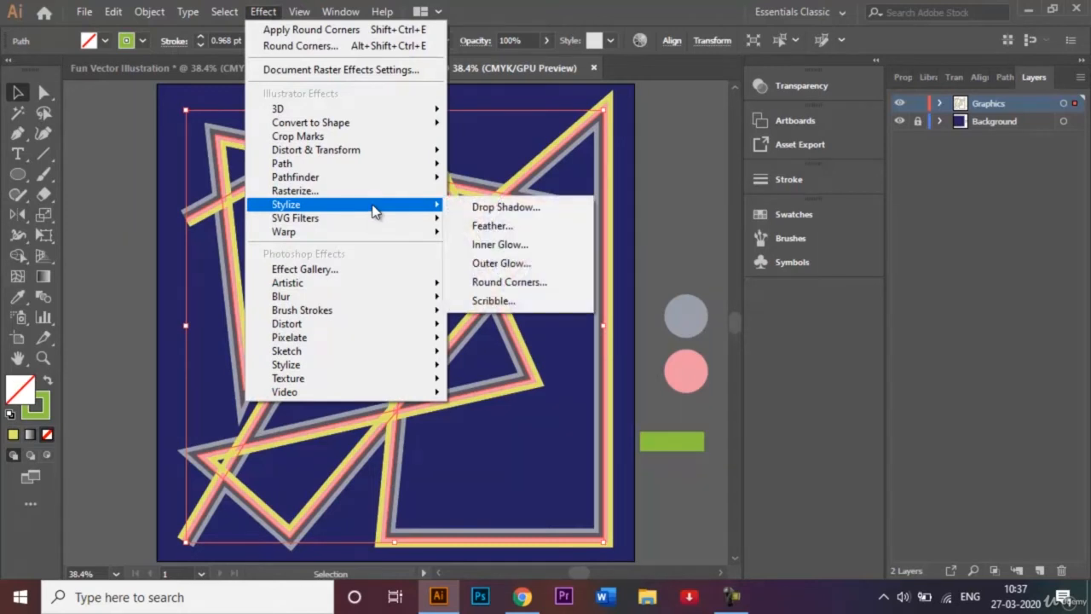
pyautogui.click(504, 287)
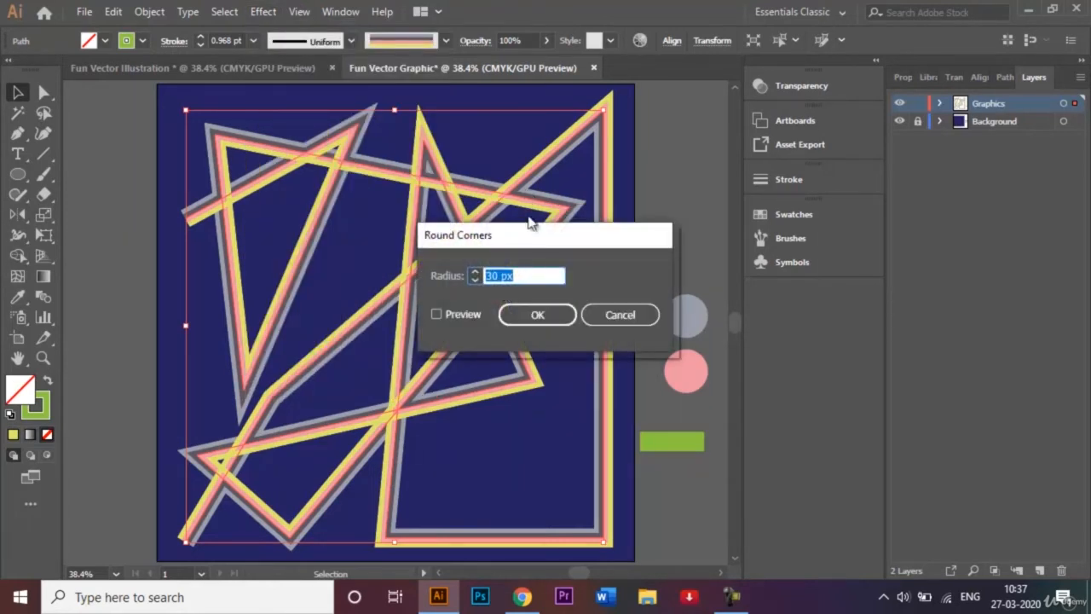
pyautogui.moveTo(537, 236); pyautogui.dragTo(745, 188)
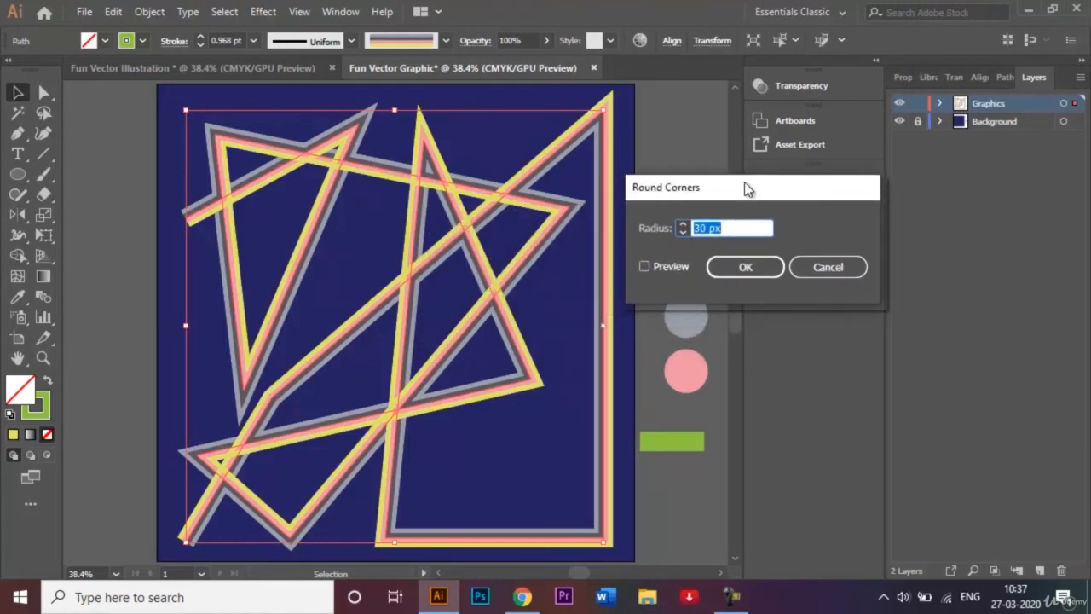
pyautogui.click(728, 270)
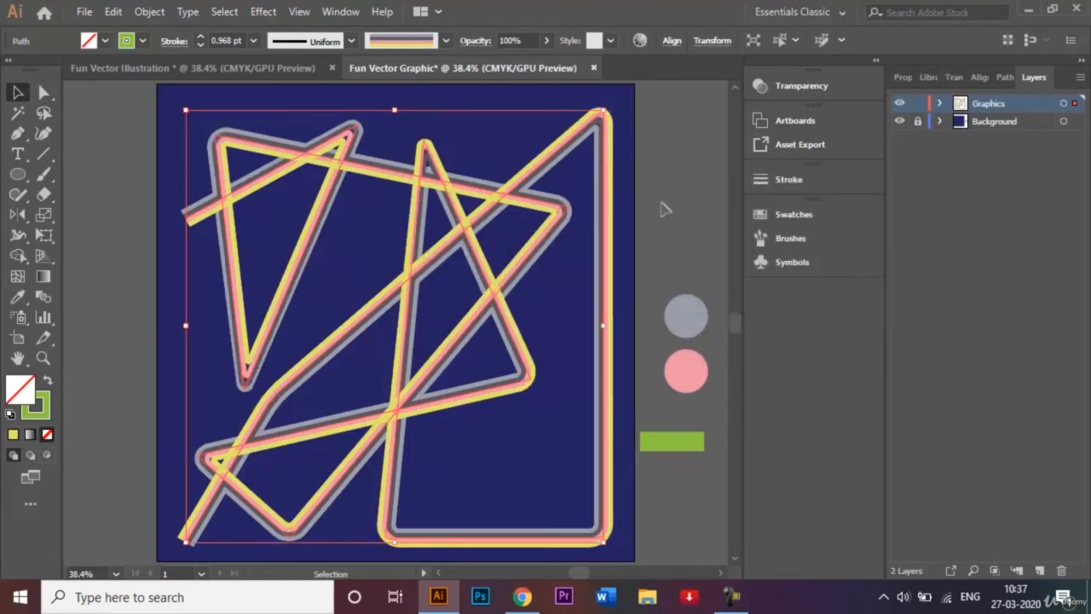
pyautogui.click(665, 180)
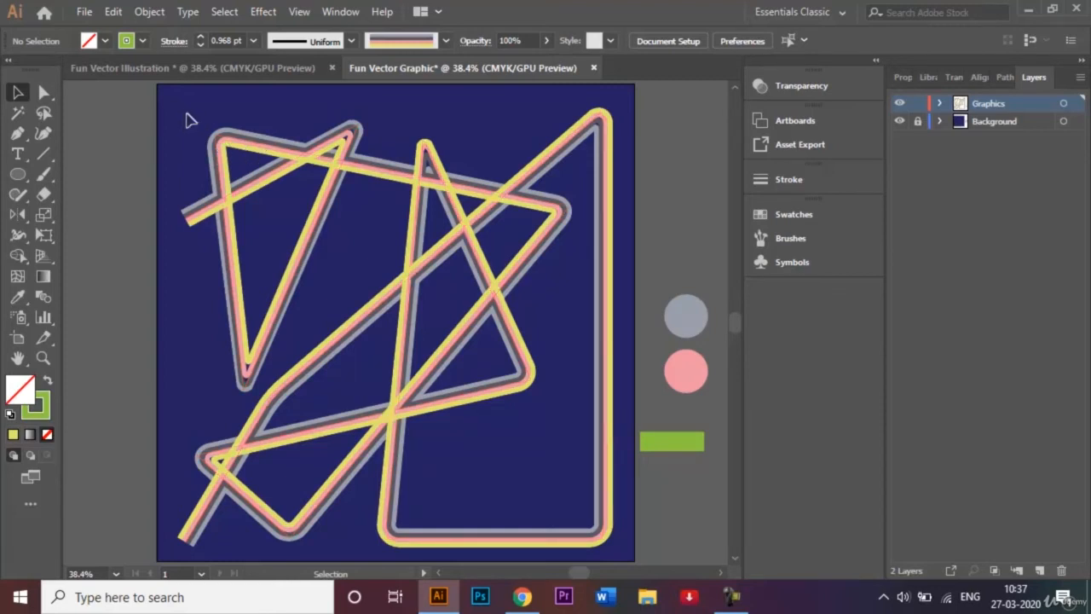
# Expand the appearance of the striped zigzag path and ungroup the result into separate stripes
pyautogui.moveTo(185, 107); pyautogui.dragTo(435, 361)
pyautogui.moveTo(599, 558); pyautogui.dragTo(601, 559)
pyautogui.click(150, 12)
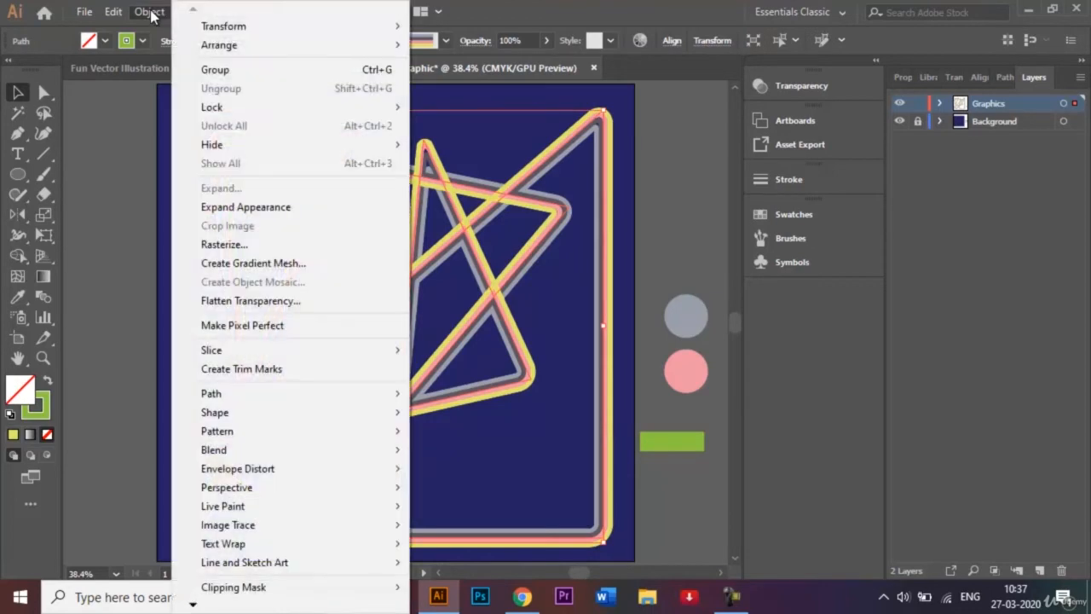
pyautogui.click(272, 205)
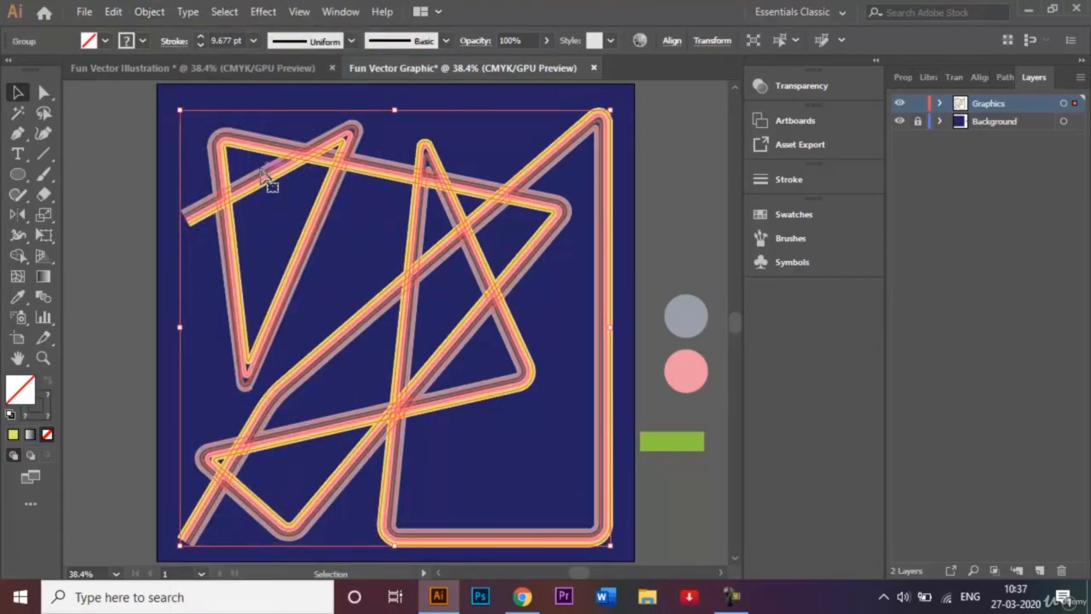
pyautogui.rightClick(266, 175)
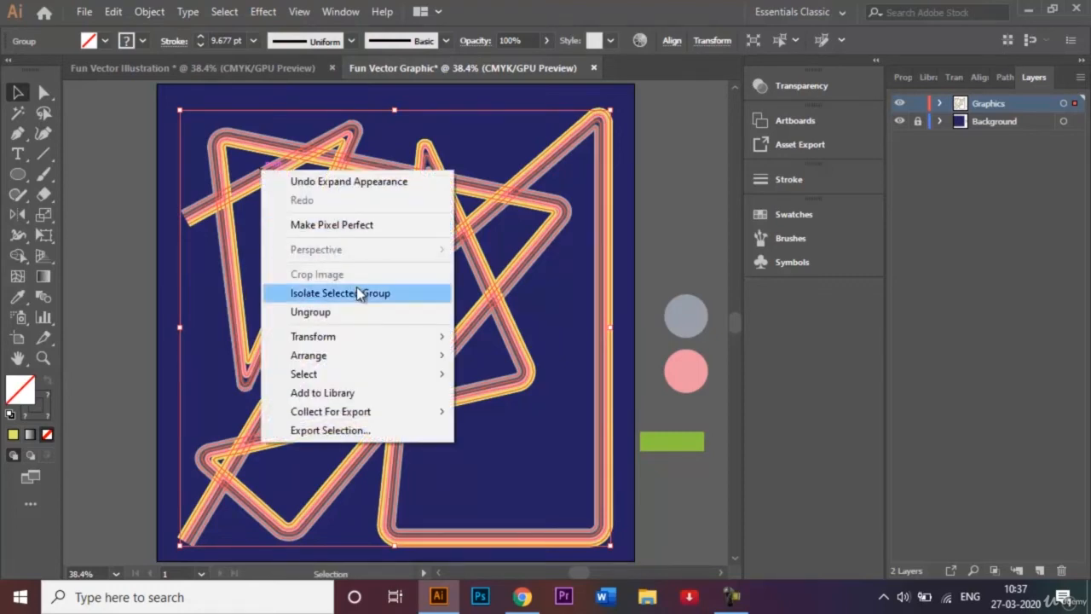
pyautogui.click(384, 316)
pyautogui.click(643, 184)
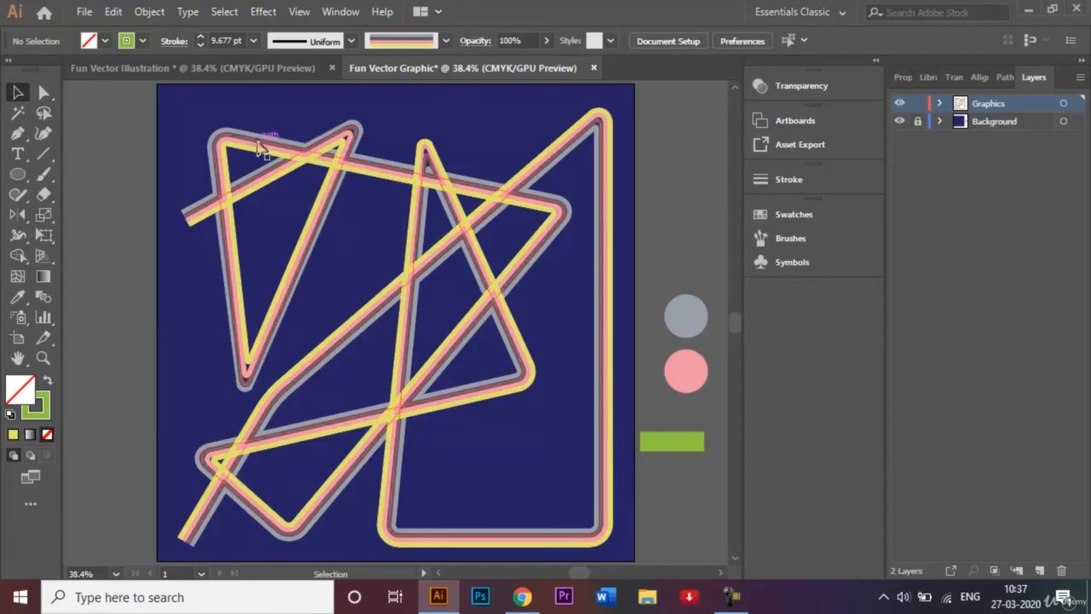
# Extend the light grey and pink stripes outward along their direction at the zigzag's upper-left open end, moving only their end anchor points
pyautogui.hotkey('ctrl', '=')
pyautogui.hotkey('ctrl', '=')
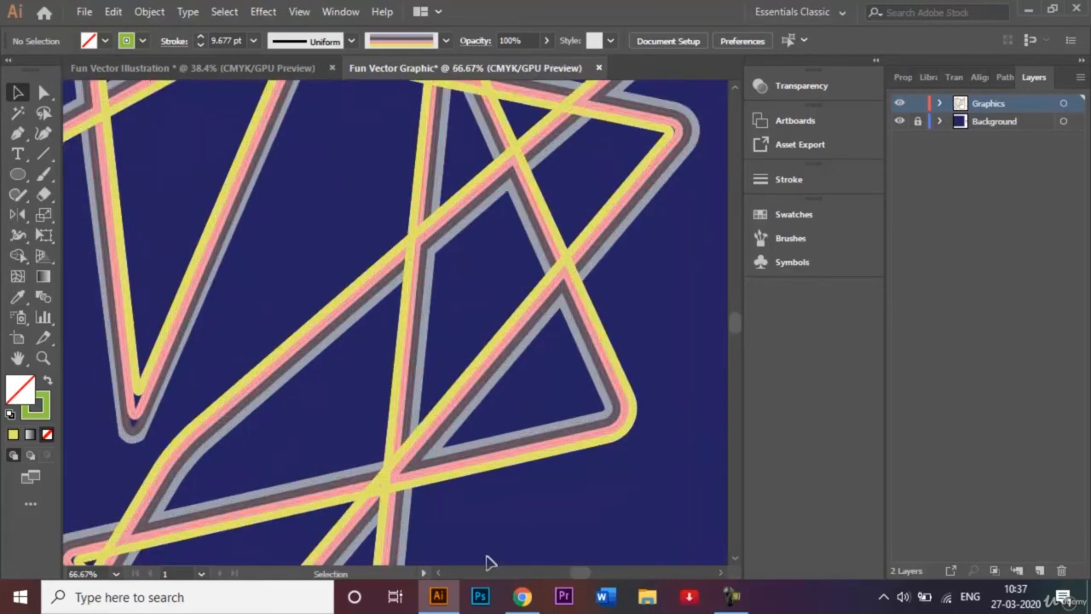
pyautogui.click(439, 573)
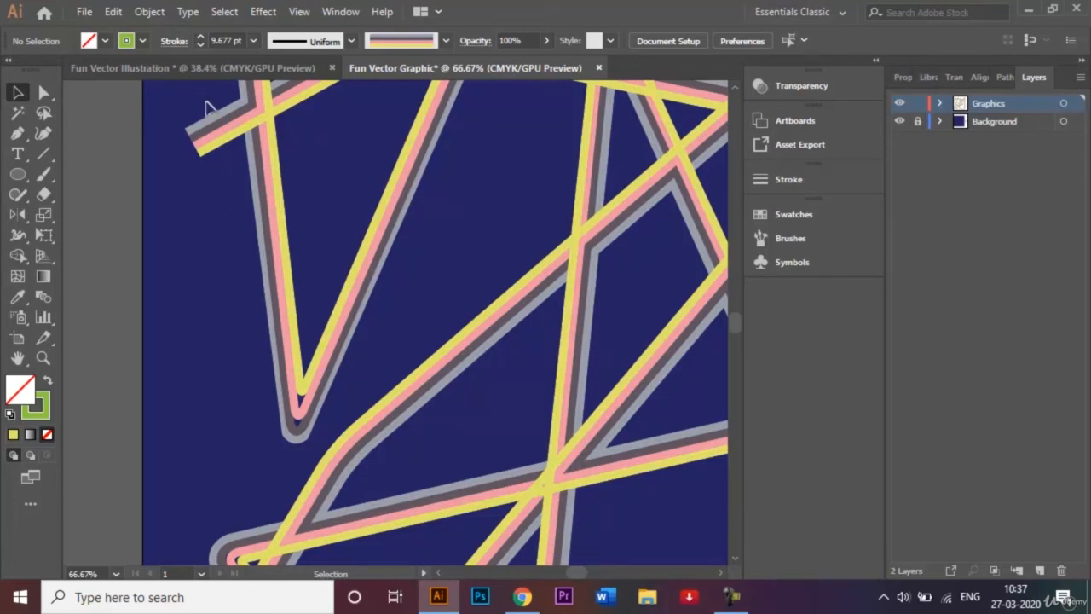
pyautogui.click(221, 151)
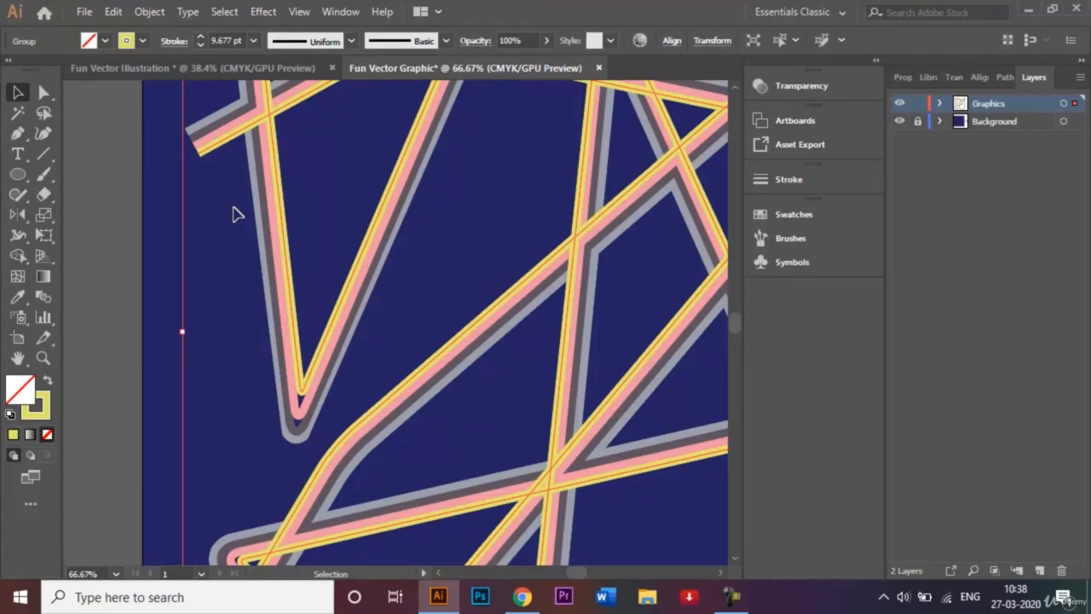
pyautogui.click(126, 129)
pyautogui.hotkey('ctrl', '+')
pyautogui.hotkey('ctrl', '+')
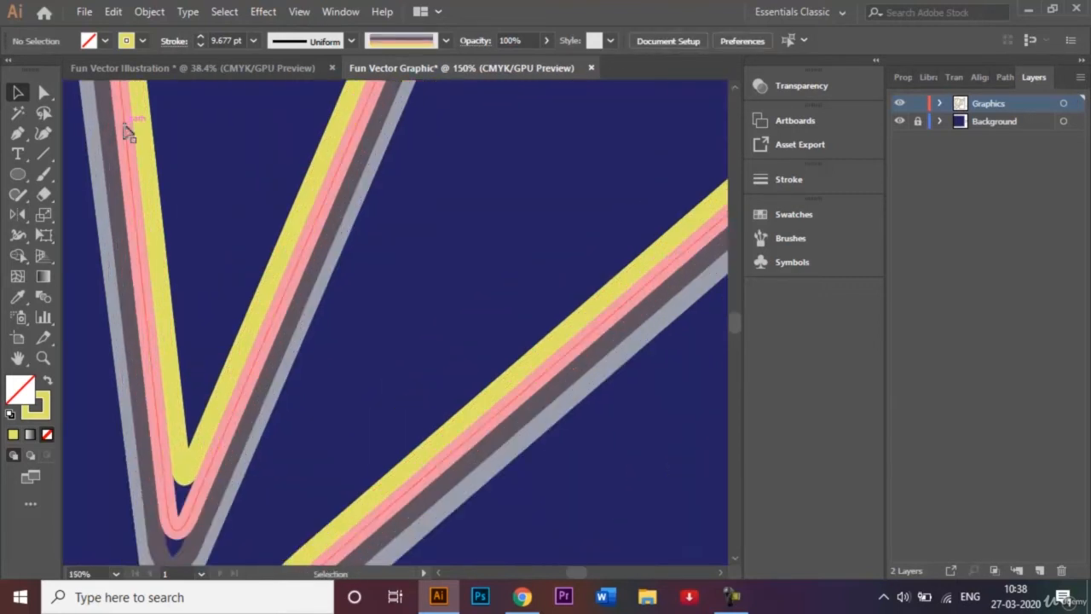
pyautogui.click(439, 574)
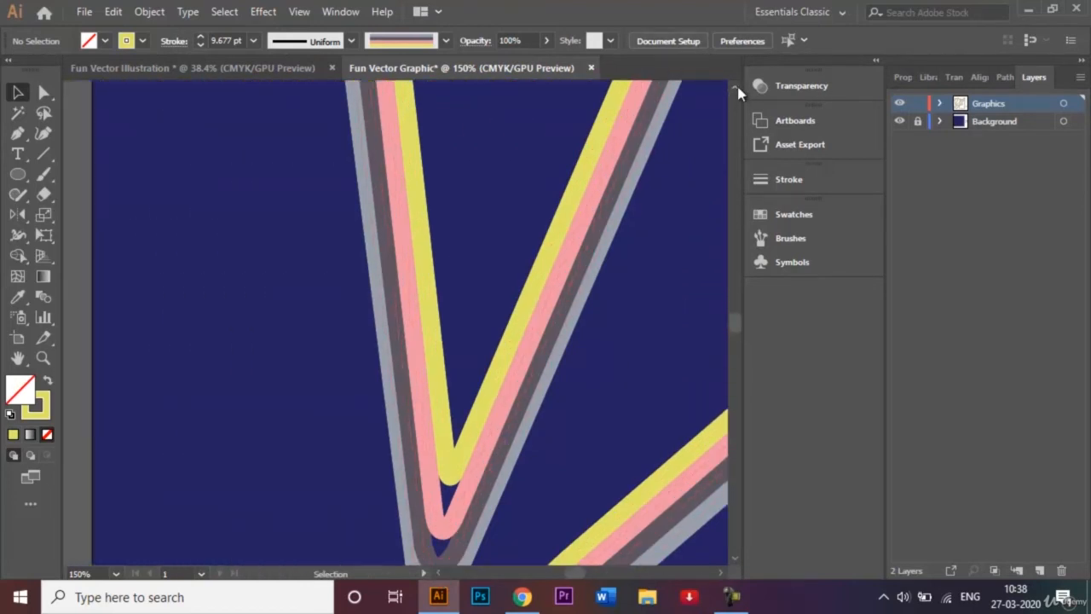
pyautogui.click(736, 87)
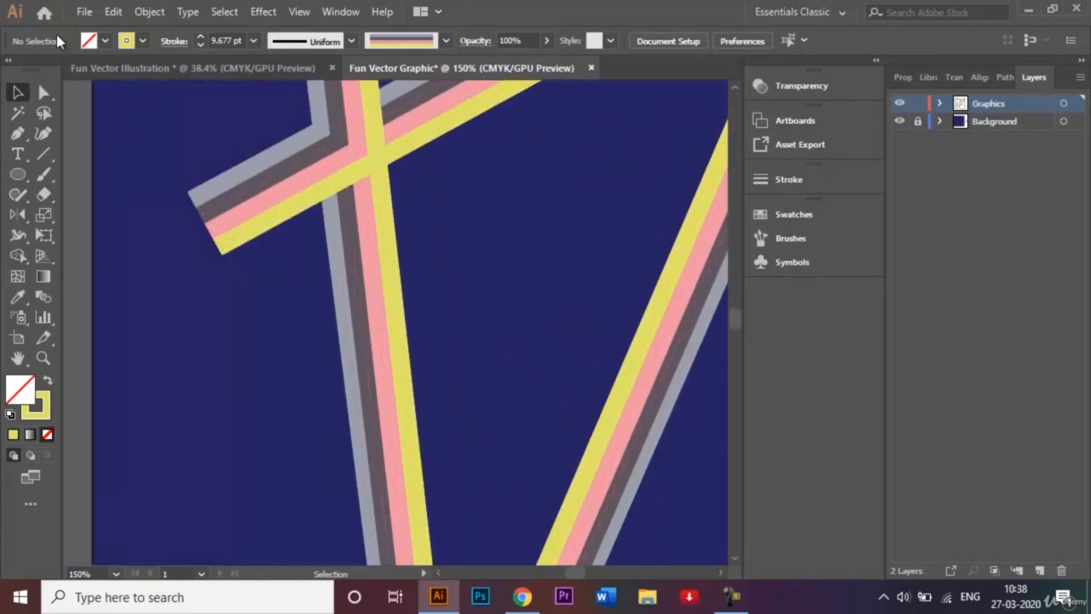
pyautogui.click(43, 94)
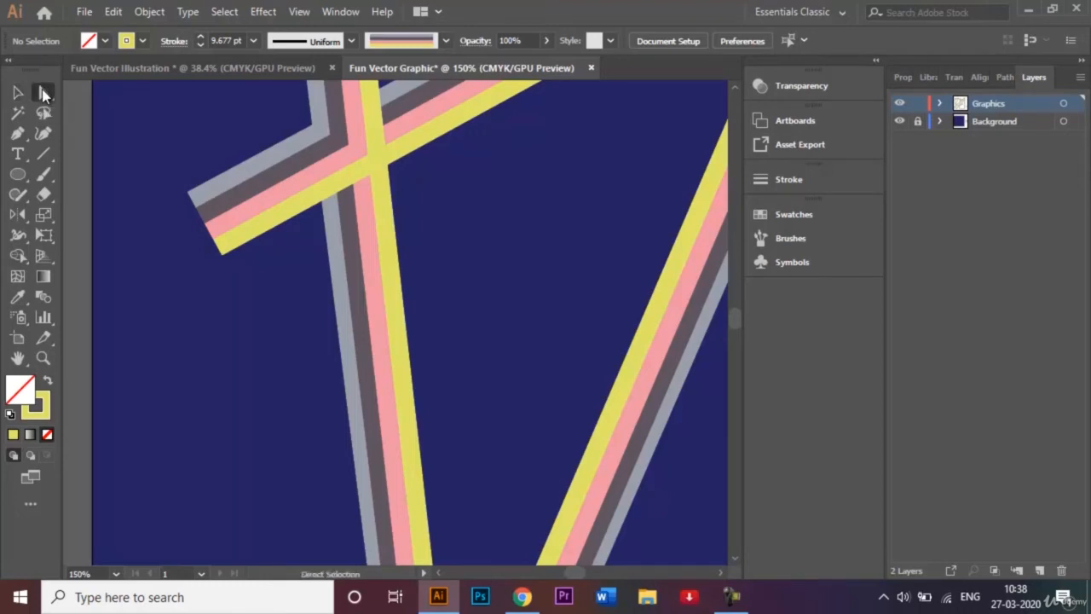
pyautogui.click(191, 202)
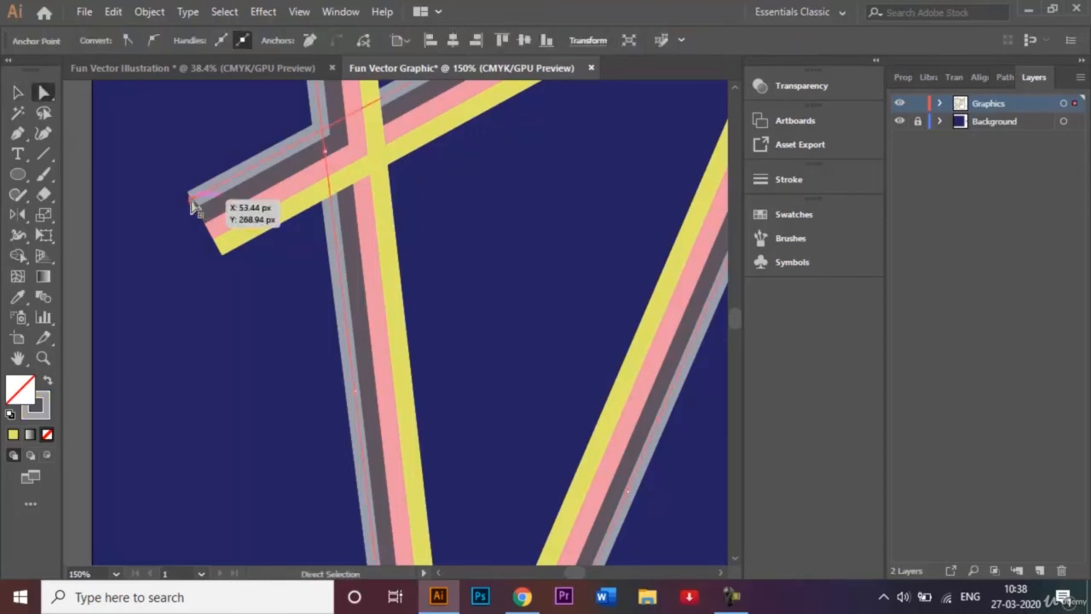
pyautogui.moveTo(191, 203); pyautogui.dragTo(118, 241)
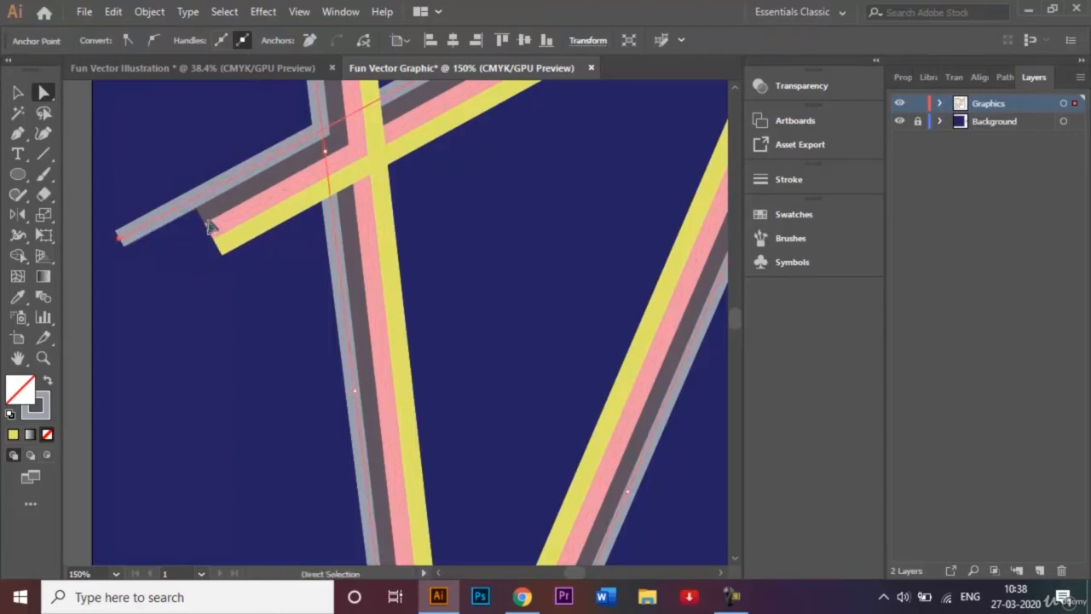
pyautogui.moveTo(210, 237)
pyautogui.mouseDown()
pyautogui.moveTo(139, 270)
pyautogui.moveTo(131, 293)
pyautogui.moveTo(117, 283)
pyautogui.mouseUp()
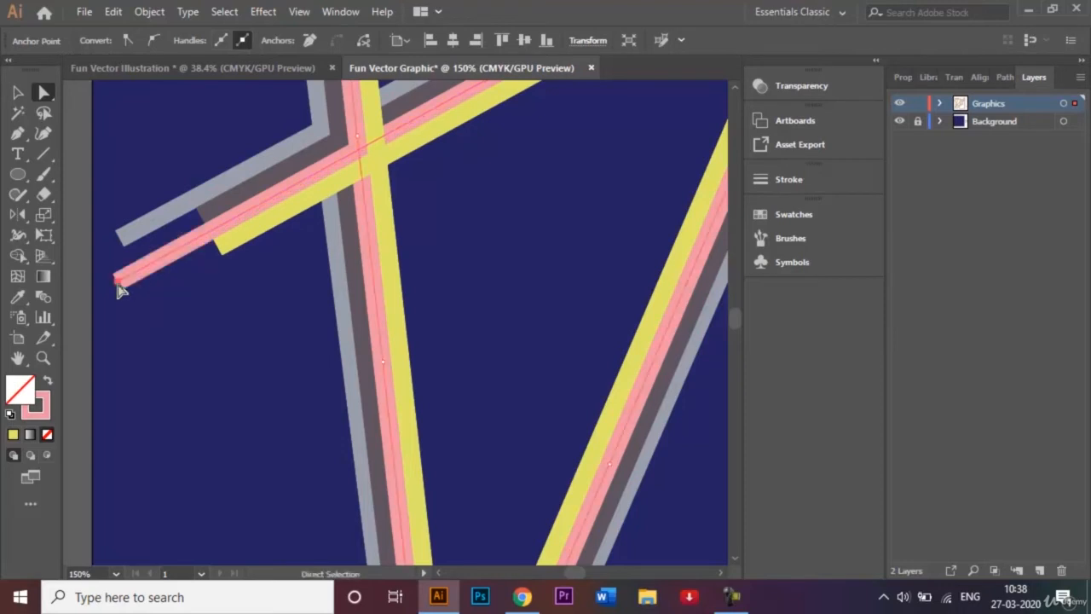
# Shorten the yellow stripe and slightly lengthen the dark mauve stripe at the zigzag's upper-left open end
pyautogui.click(217, 251)
pyautogui.moveTo(217, 250); pyautogui.dragTo(252, 230)
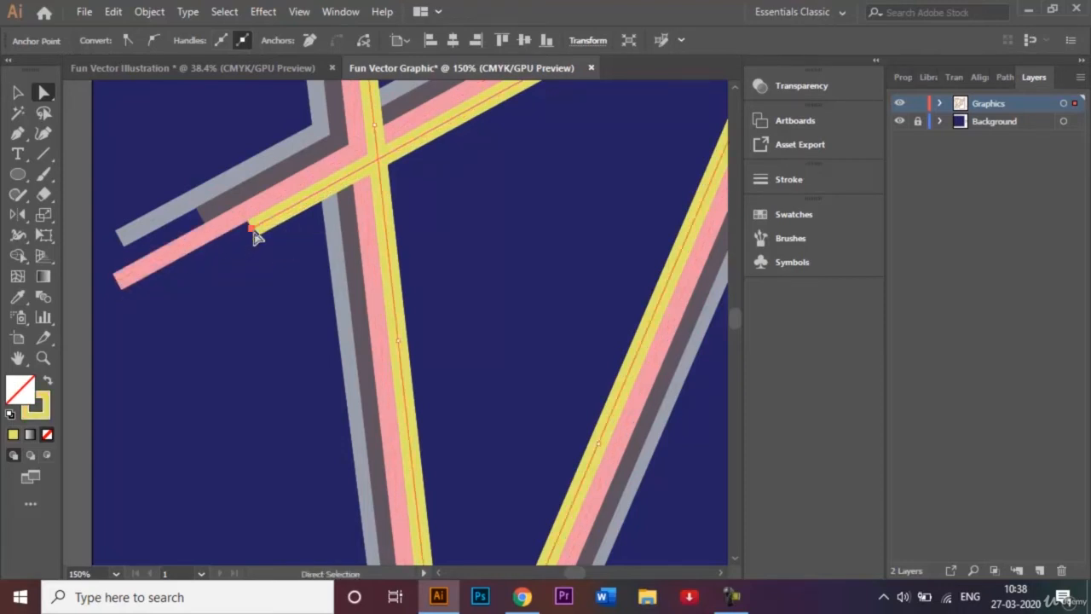
pyautogui.click(203, 218)
pyautogui.moveTo(200, 220); pyautogui.dragTo(175, 228)
# Extend the yellow stripe's end anchor well beyond the others at the zigzag's lower-left end, nudging it flush against the pink stripe
pyautogui.hotkey('ctrl', '0')
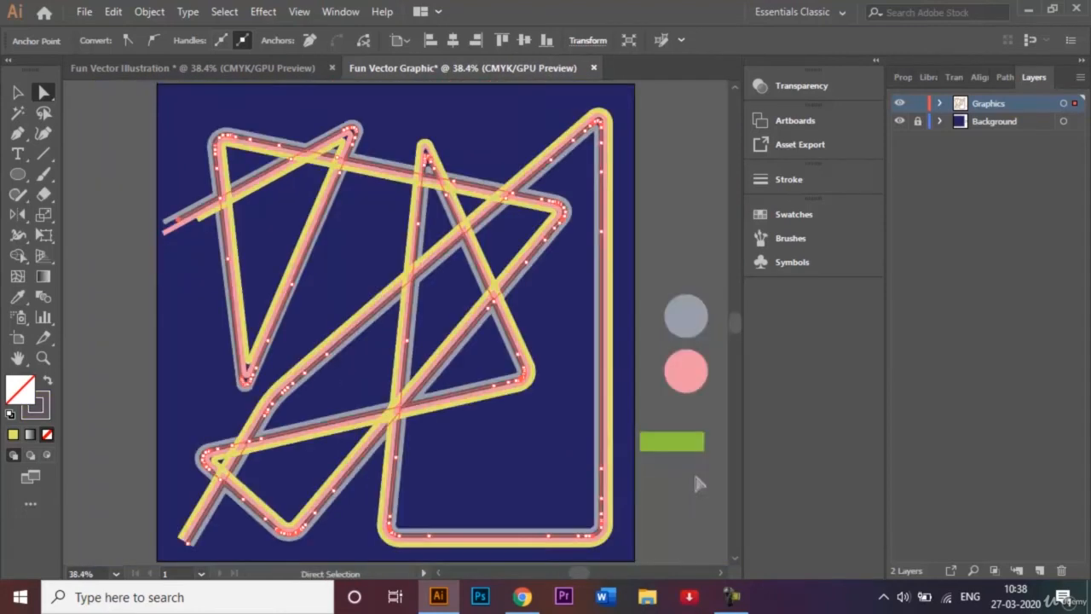
pyautogui.click(183, 540)
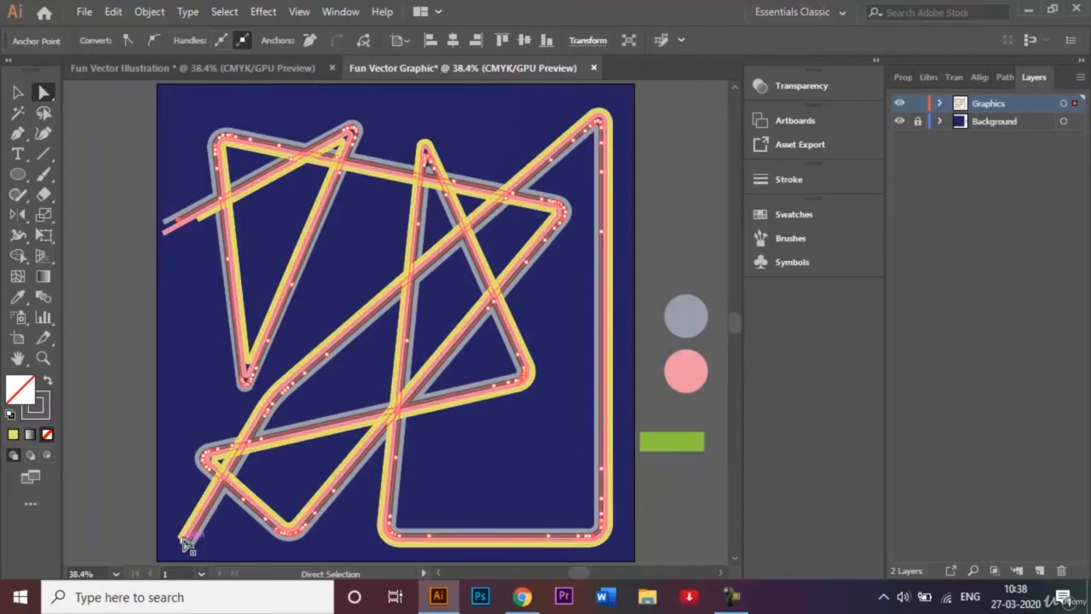
pyautogui.hotkey('ctrl', '+')
pyautogui.hotkey('ctrl', '+')
pyautogui.hotkey('ctrl', '+')
pyautogui.hotkey('ctrl', '+')
pyautogui.hotkey('ctrl', '+')
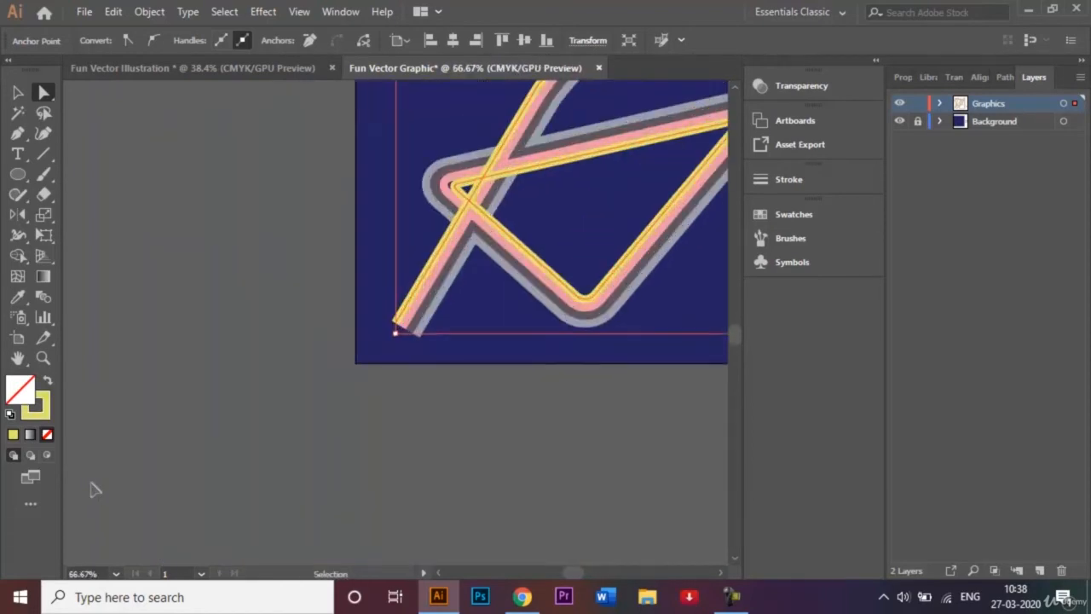
pyautogui.hotkey('ctrl', '+')
pyautogui.hotkey('ctrl', '+')
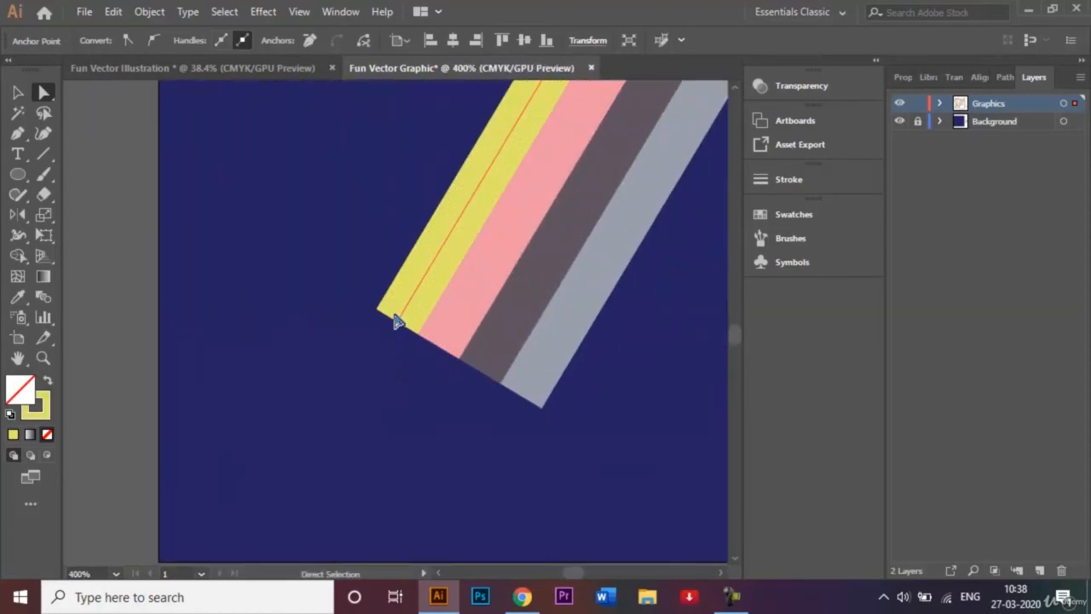
pyautogui.moveTo(396, 319); pyautogui.dragTo(300, 473)
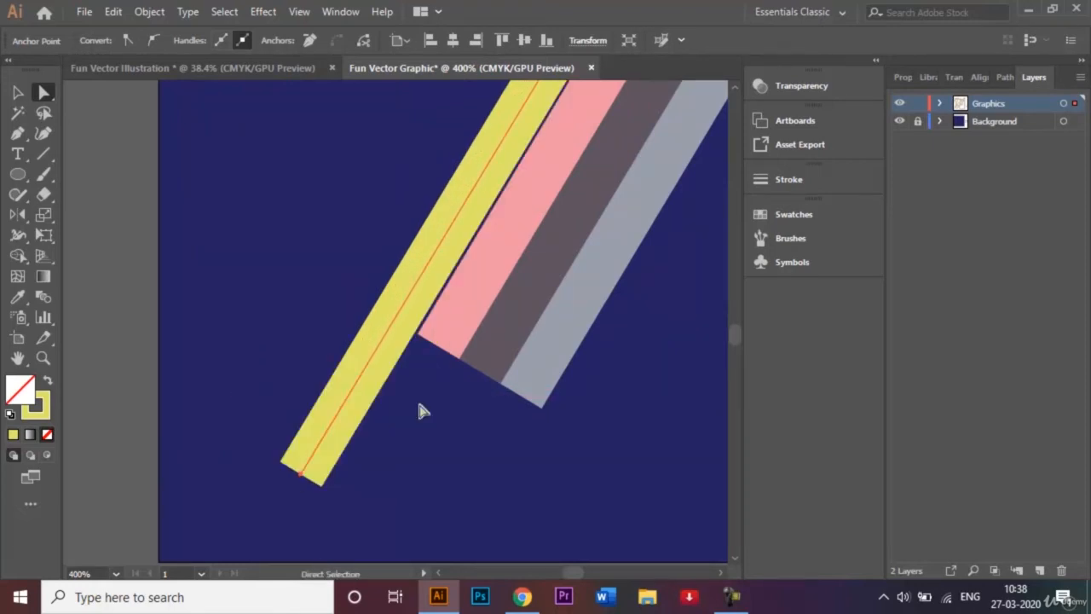
pyautogui.press('Right')
pyautogui.press('Right')
pyautogui.press('Left')
pyautogui.press('Left')
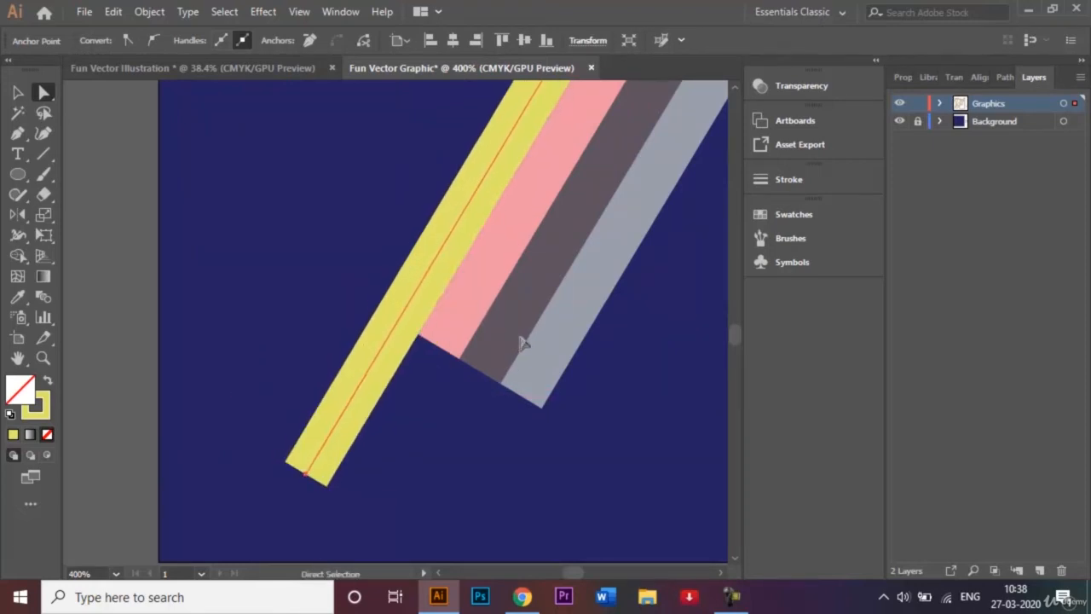
pyautogui.press('Right')
# Shorten the pink stripe at the zigzag's lower-left end by pulling its end anchor back along the stripe
pyautogui.click(437, 349)
pyautogui.moveTo(438, 348); pyautogui.dragTo(477, 304)
pyautogui.click(505, 313)
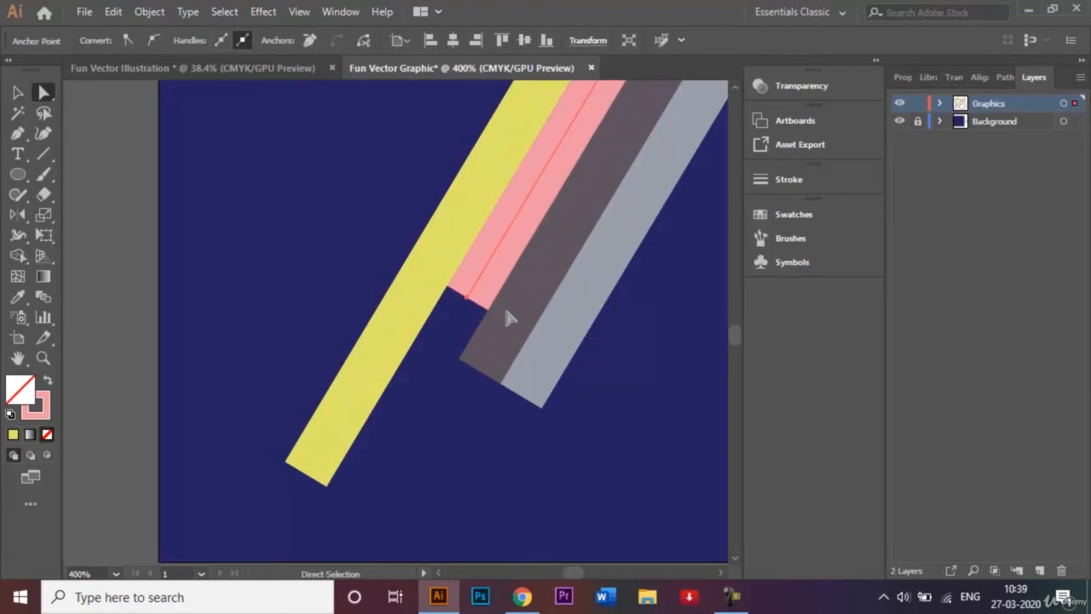
# Lengthen the dark mauve stripe and very slightly extend the light grey stripe at the zigzag's lower-left end, then deselect
pyautogui.click(479, 371)
pyautogui.moveTo(480, 373); pyautogui.dragTo(429, 458)
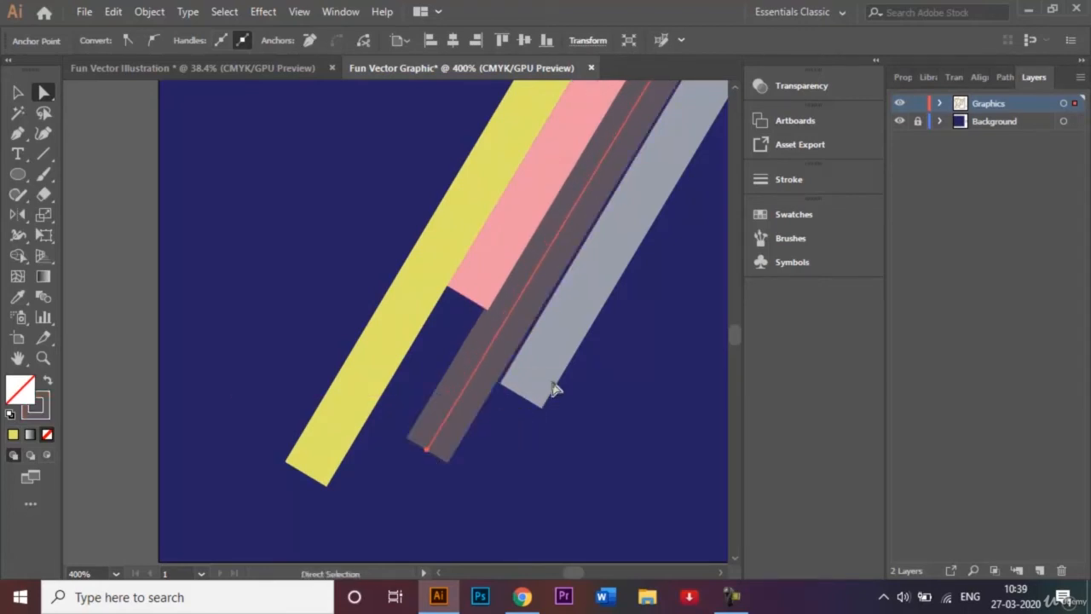
pyautogui.moveTo(524, 397)
pyautogui.mouseDown()
pyautogui.moveTo(492, 452)
pyautogui.moveTo(519, 402)
pyautogui.mouseUp()
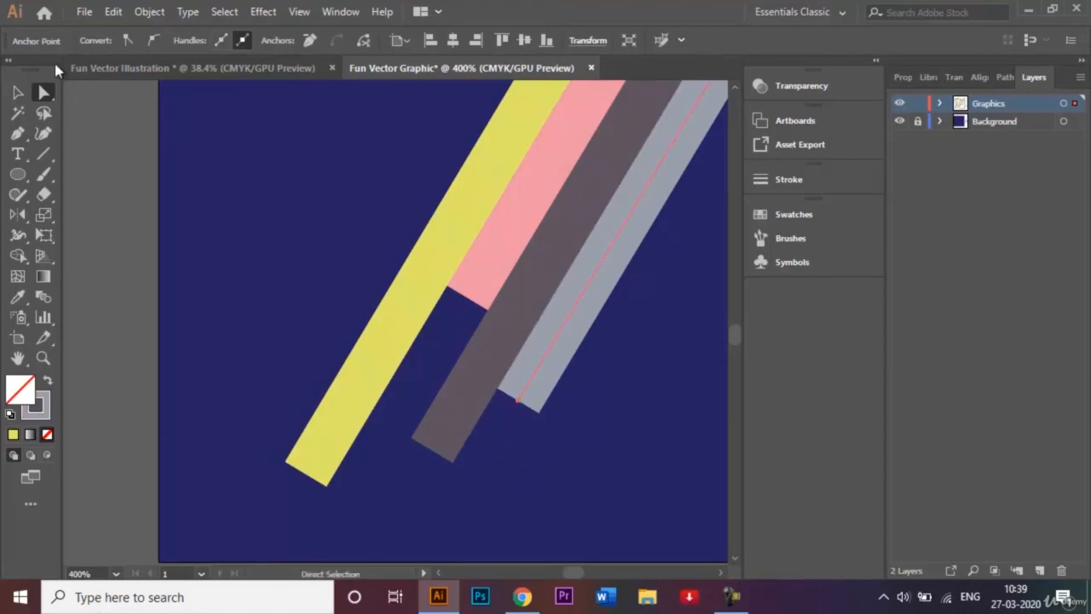
pyautogui.click(19, 92)
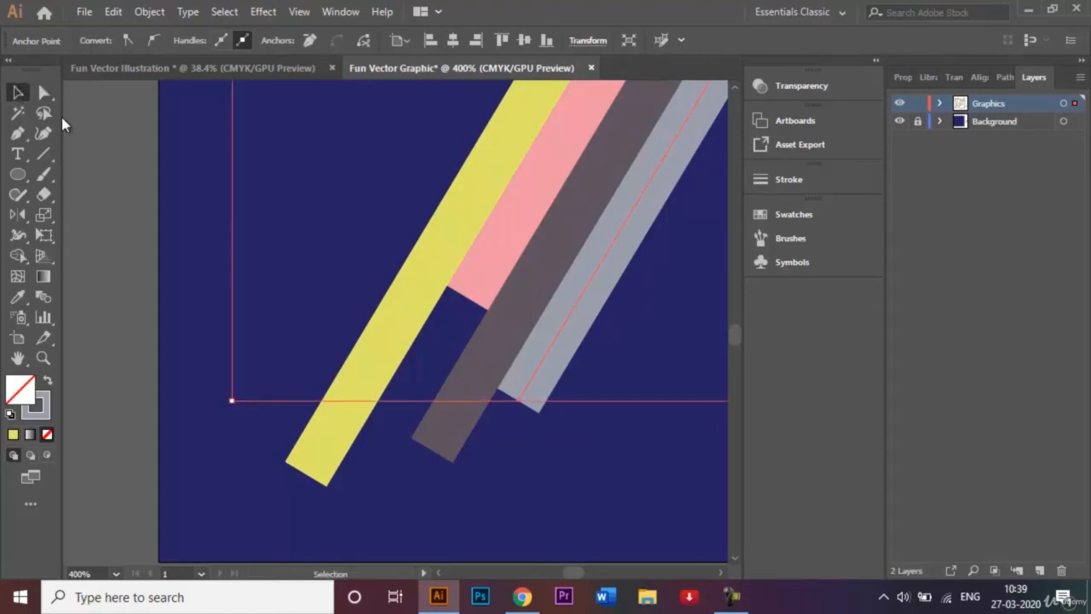
pyautogui.click(113, 147)
# Select all four zigzag stripes together and set their stroke ends to Round Cap
pyautogui.hotkey('ctrl', '0')
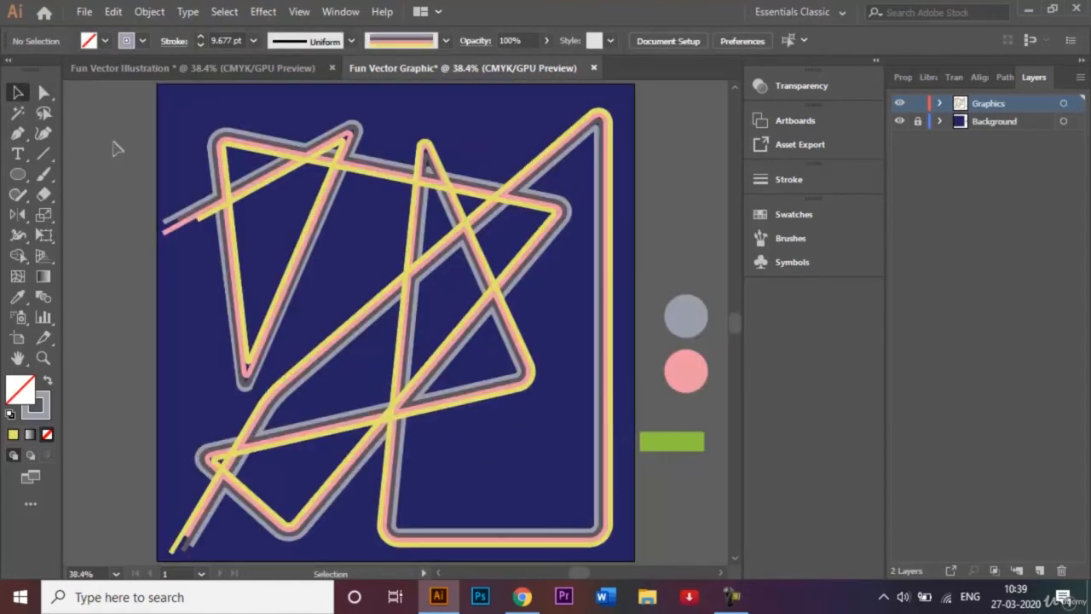
pyautogui.scroll(-5, 264, 452)
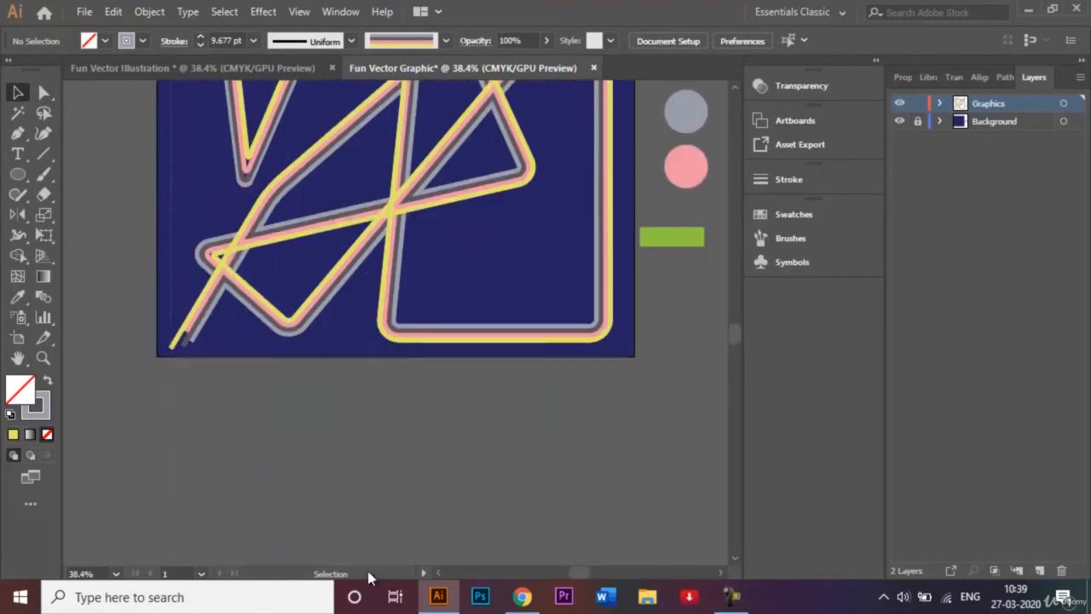
pyautogui.click(481, 343)
pyautogui.scroll(5, 482, 347)
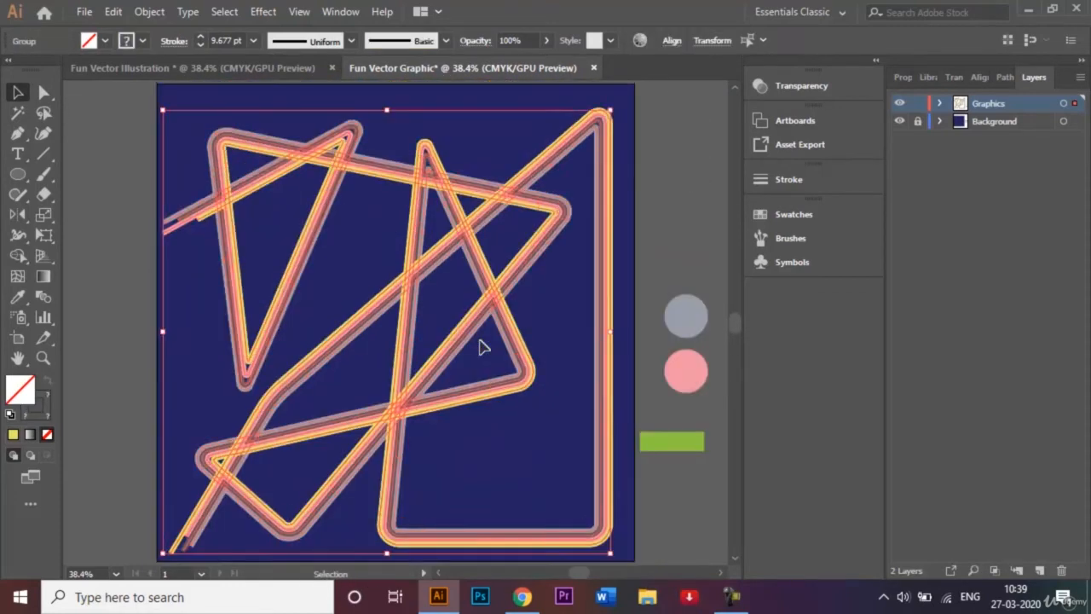
pyautogui.click(787, 179)
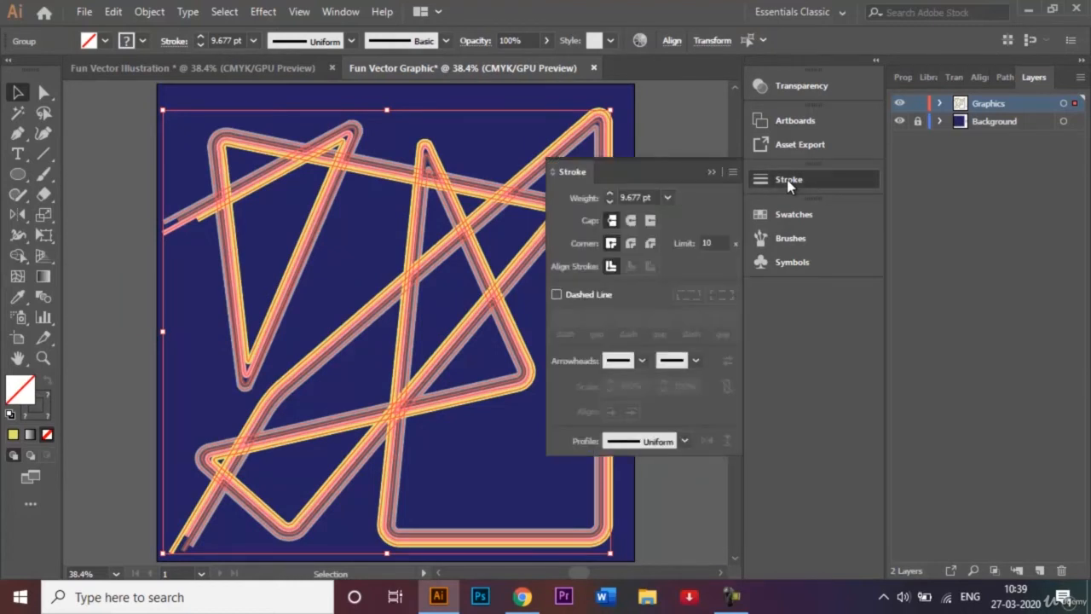
pyautogui.click(631, 220)
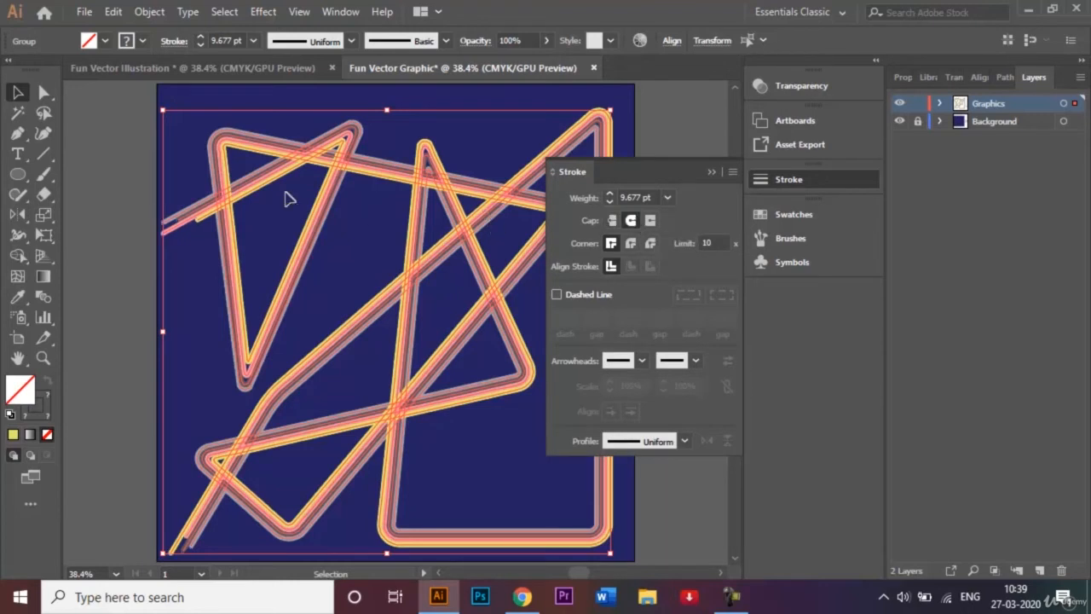
# Deselect the stripes and compare the artwork with the finished Fun Vector Illustration document, returning to Fun Vector Graphic
pyautogui.click(117, 203)
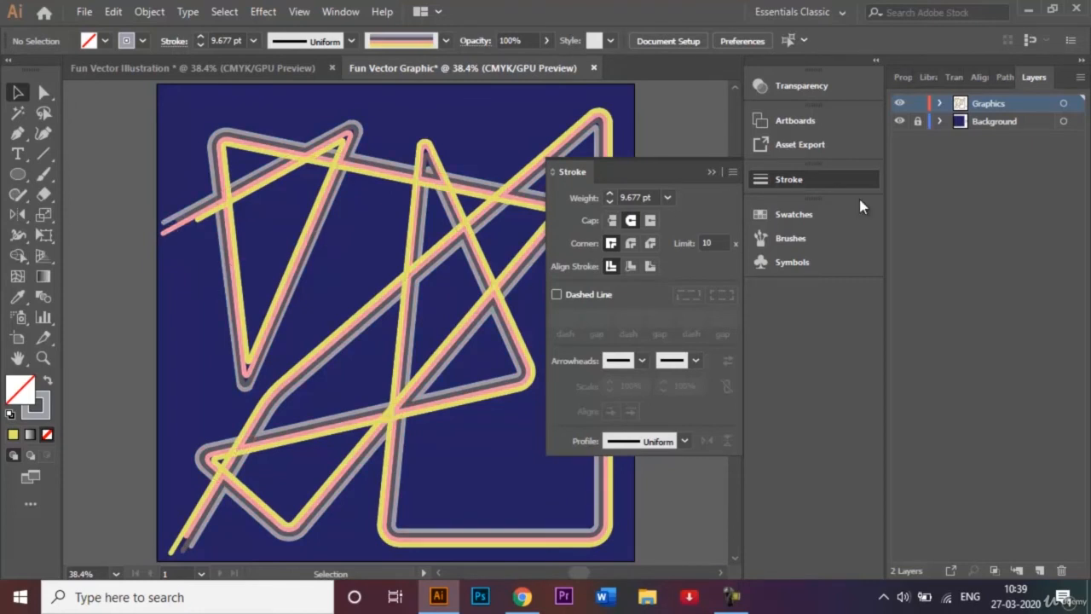
pyautogui.click(711, 175)
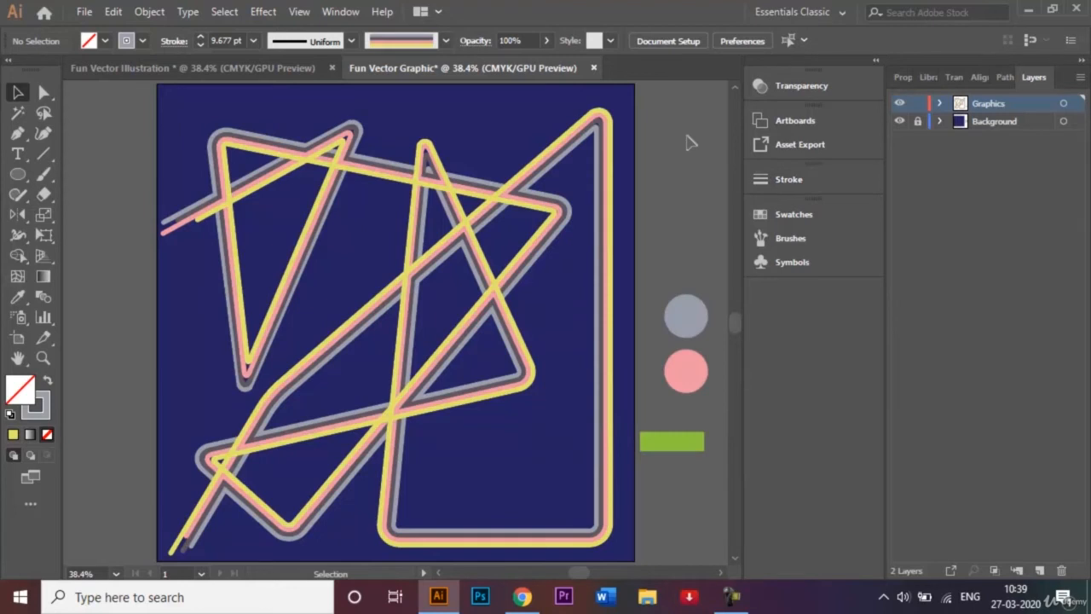
pyautogui.click(265, 64)
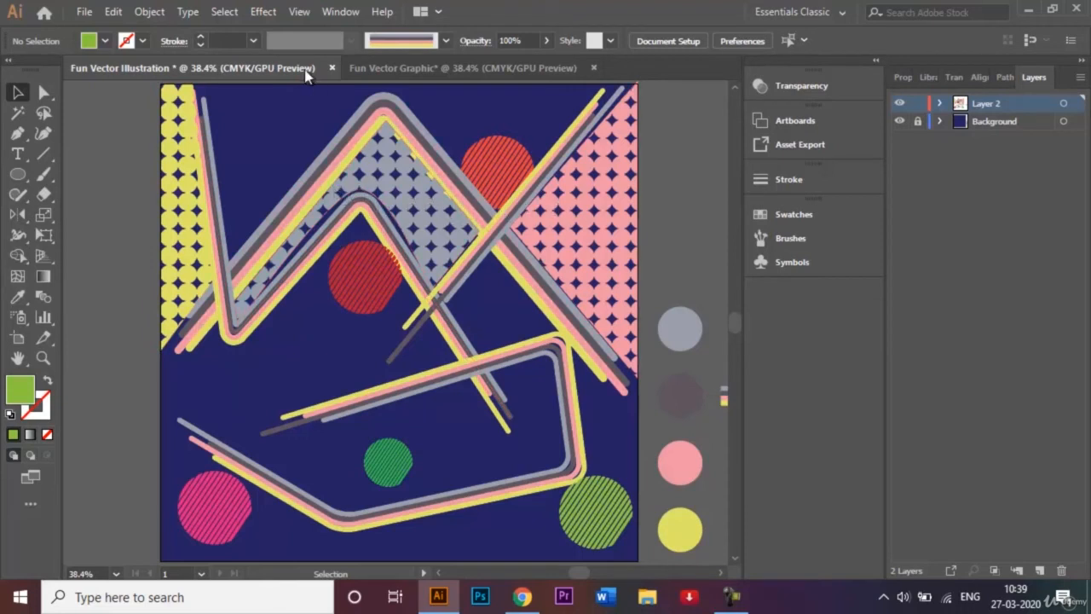
pyautogui.click(413, 76)
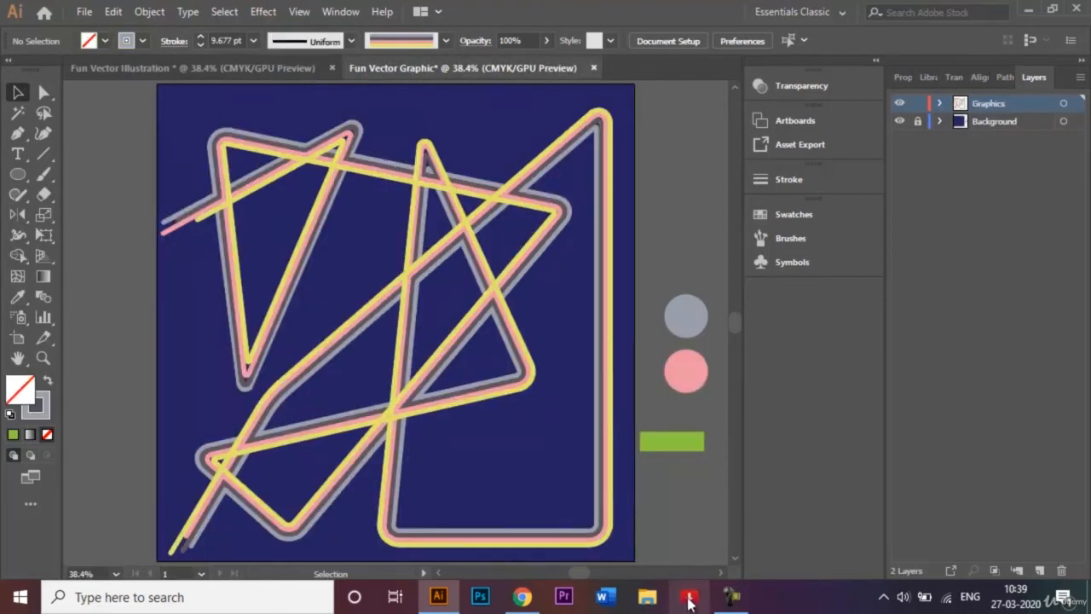
# Draw a very small circle on the empty canvas above the light grey and pink colour reference circles
pyautogui.click(720, 573)
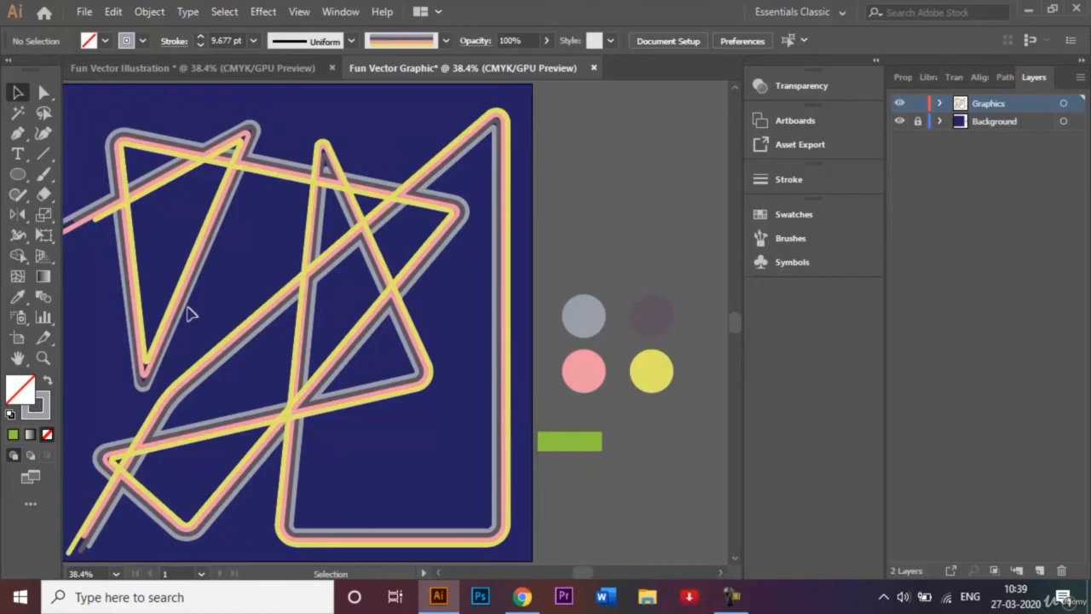
pyautogui.click(21, 175)
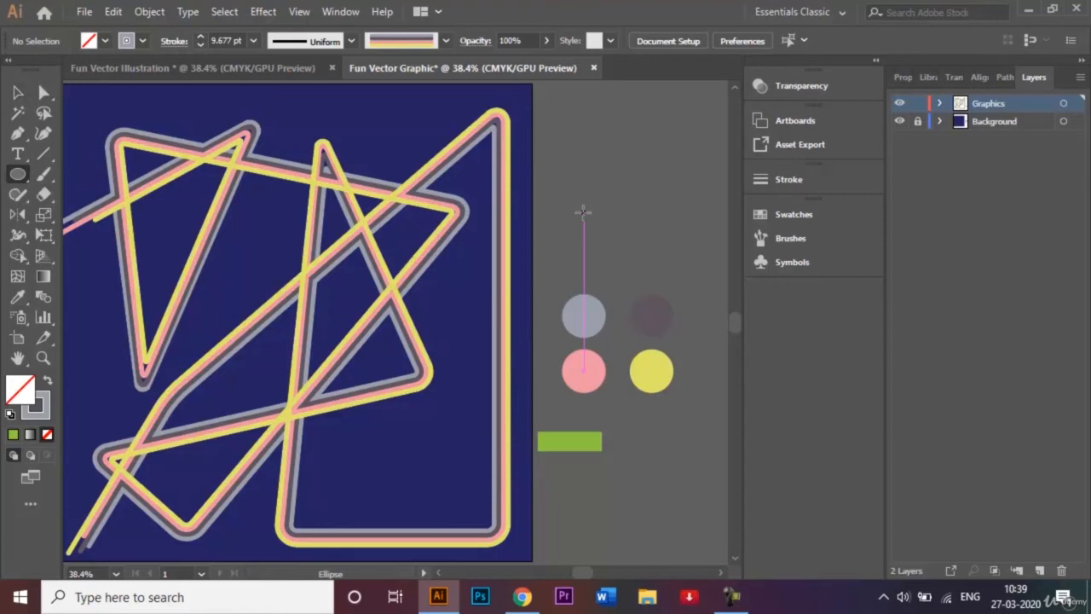
pyautogui.moveTo(583, 211); pyautogui.dragTo(594, 222)
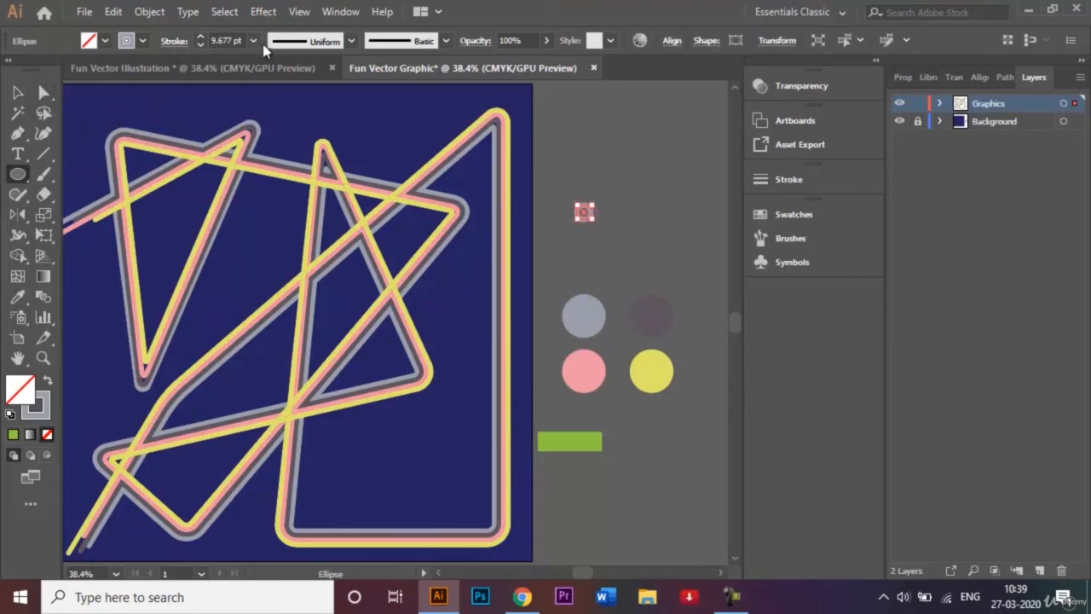
# Scale the small circle down about its centre, swap its stroke and fill to make it solid light grey, and deselect it
pyautogui.click(19, 93)
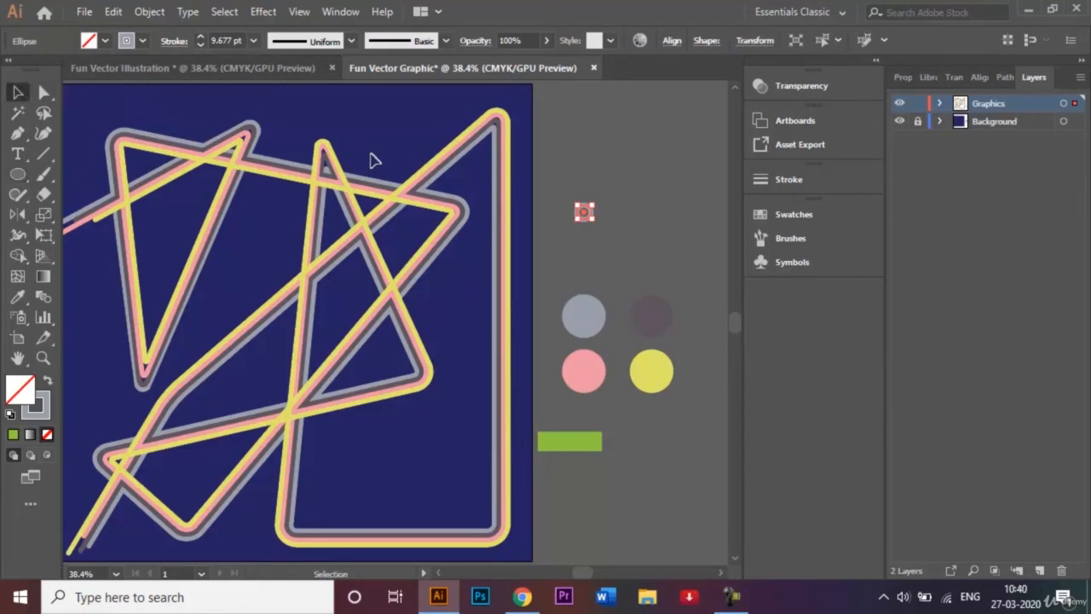
pyautogui.hotkey('ctrl', '=')
pyautogui.hotkey('ctrl', '=')
pyautogui.hotkey('ctrl', '=')
pyautogui.hotkey('ctrl', '=')
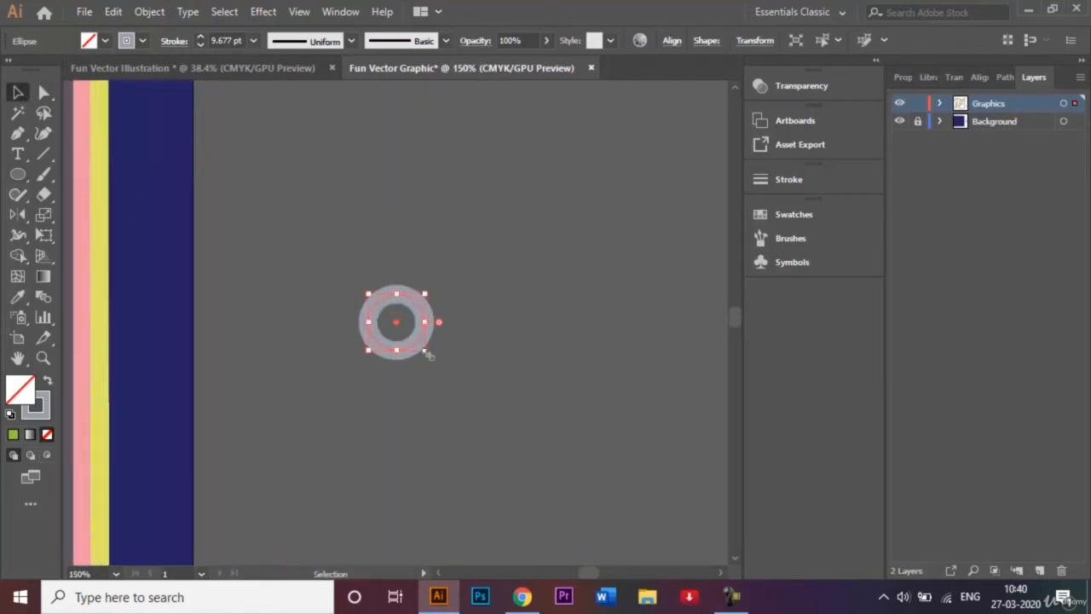
pyautogui.moveTo(429, 354); pyautogui.dragTo(426, 351)
pyautogui.moveTo(421, 341); pyautogui.dragTo(417, 334)
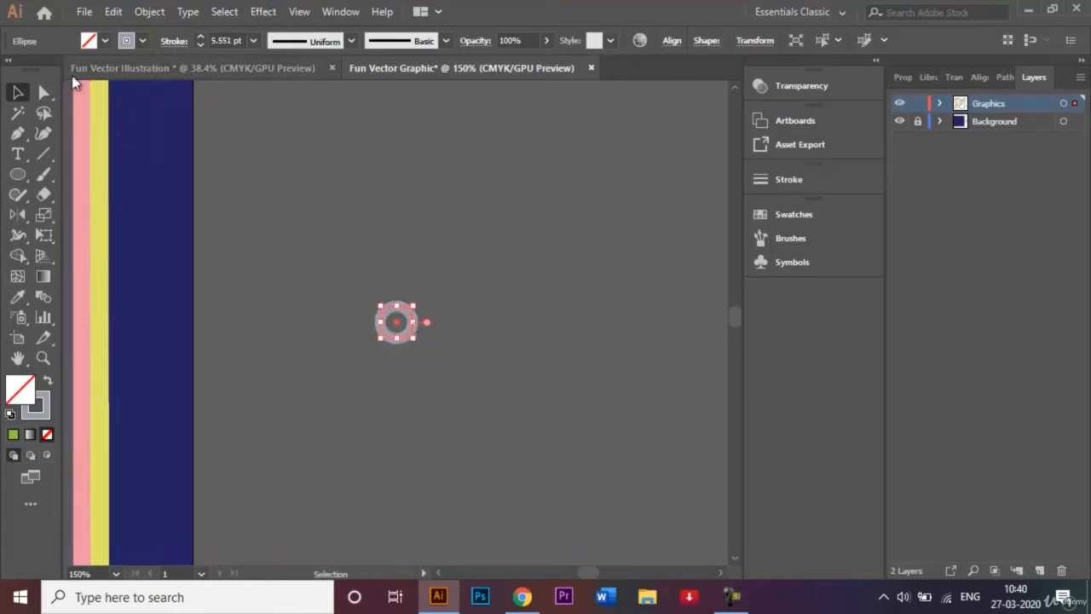
pyautogui.click(49, 382)
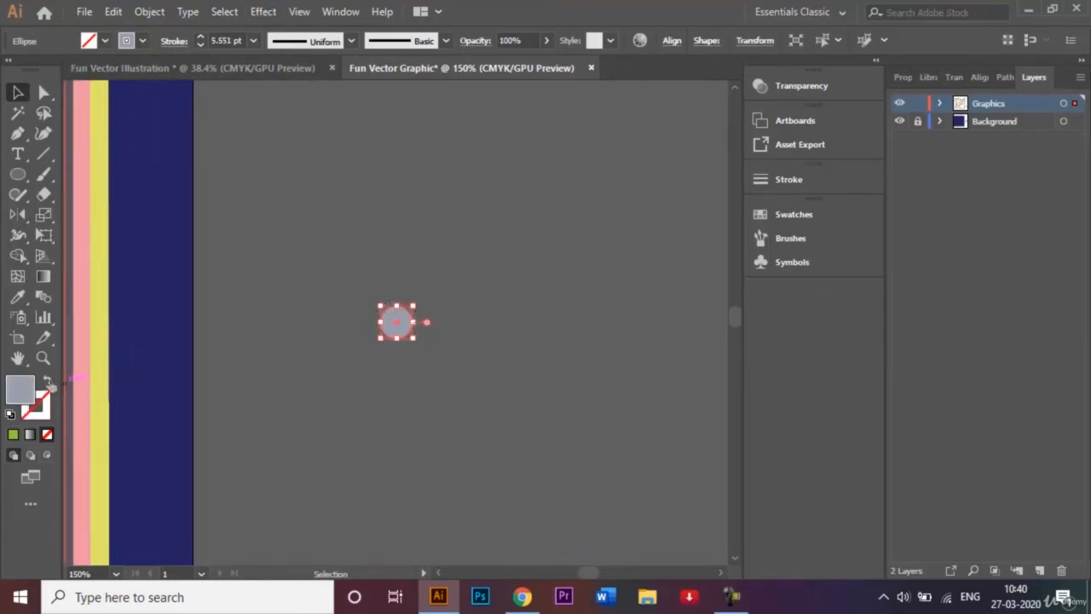
pyautogui.click(393, 258)
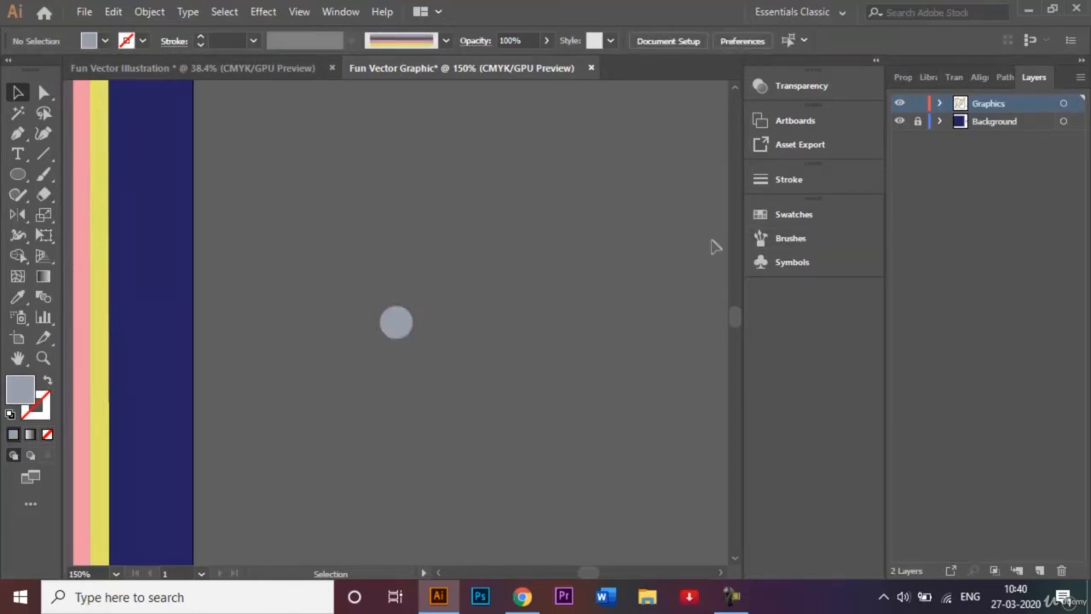
# Add the small light grey circle to the swatches as a pattern swatch, keeping the original circle on the canvas
pyautogui.click(778, 242)
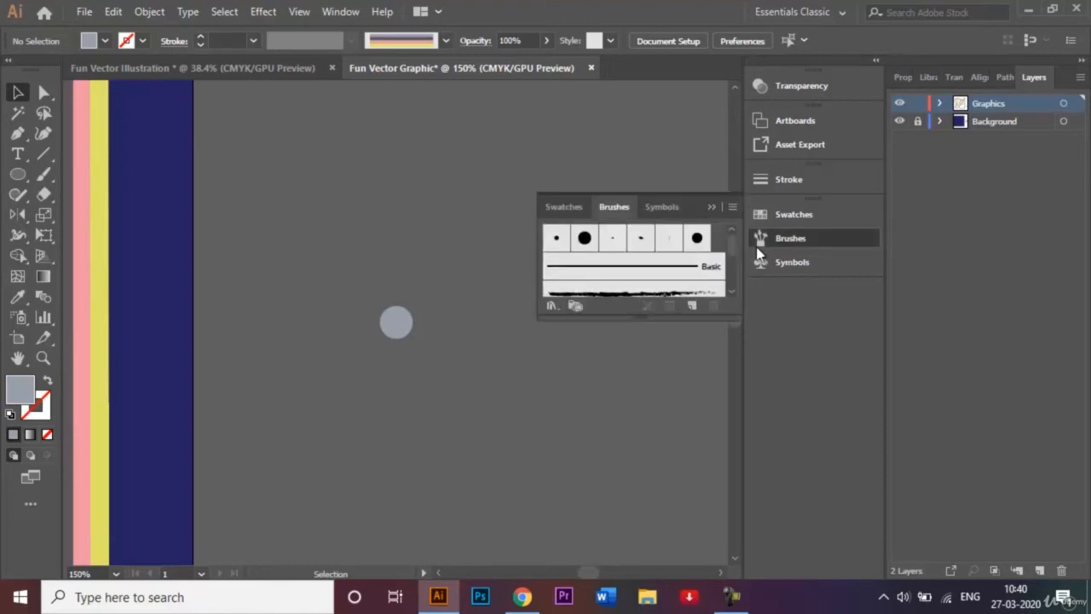
pyautogui.click(572, 207)
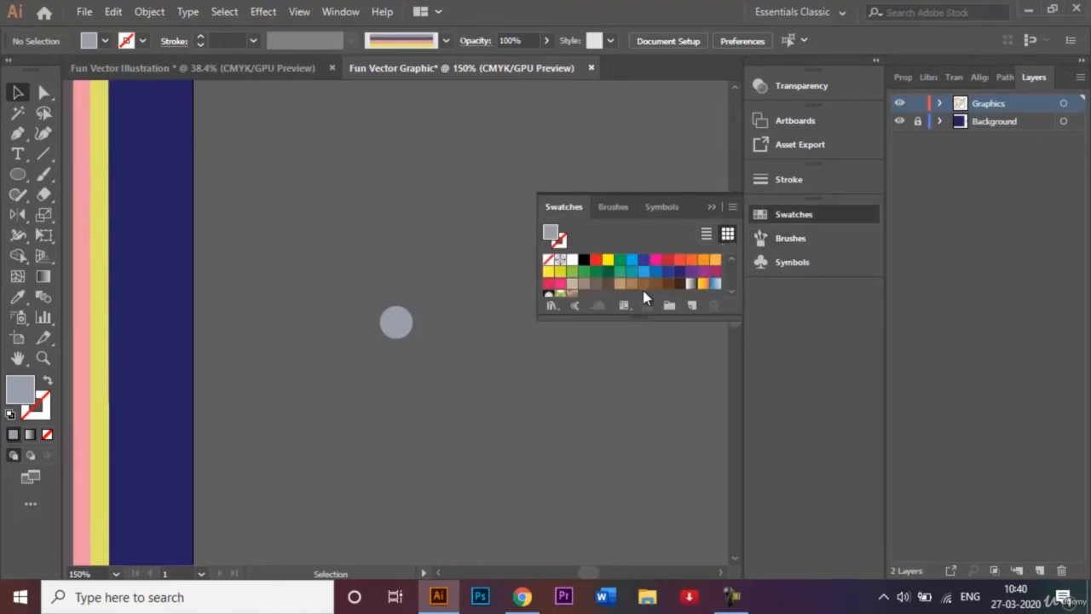
pyautogui.click(395, 329)
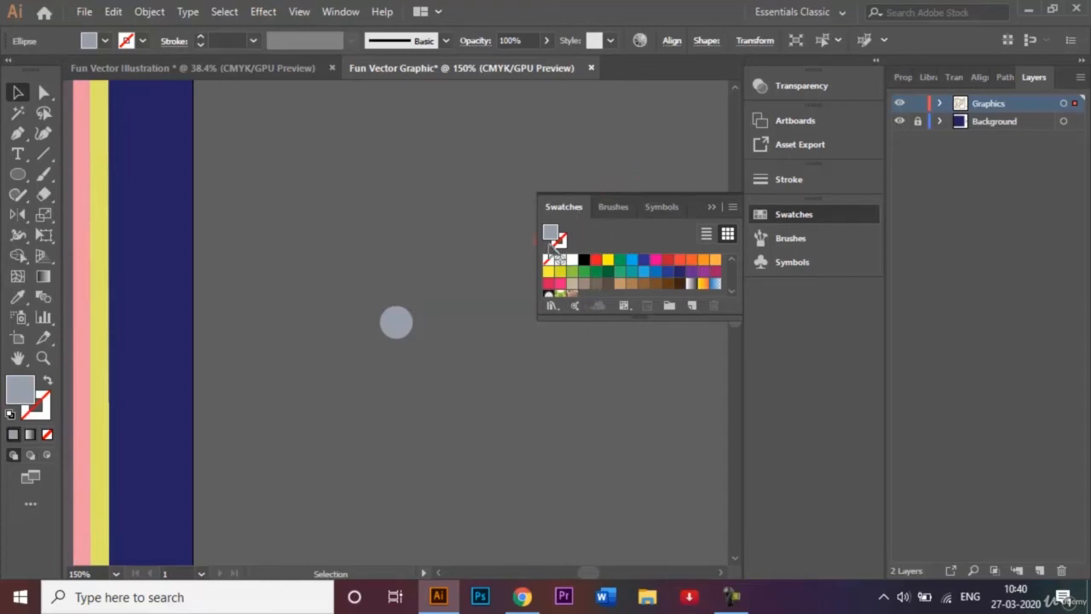
pyautogui.moveTo(397, 322); pyautogui.dragTo(421, 311)
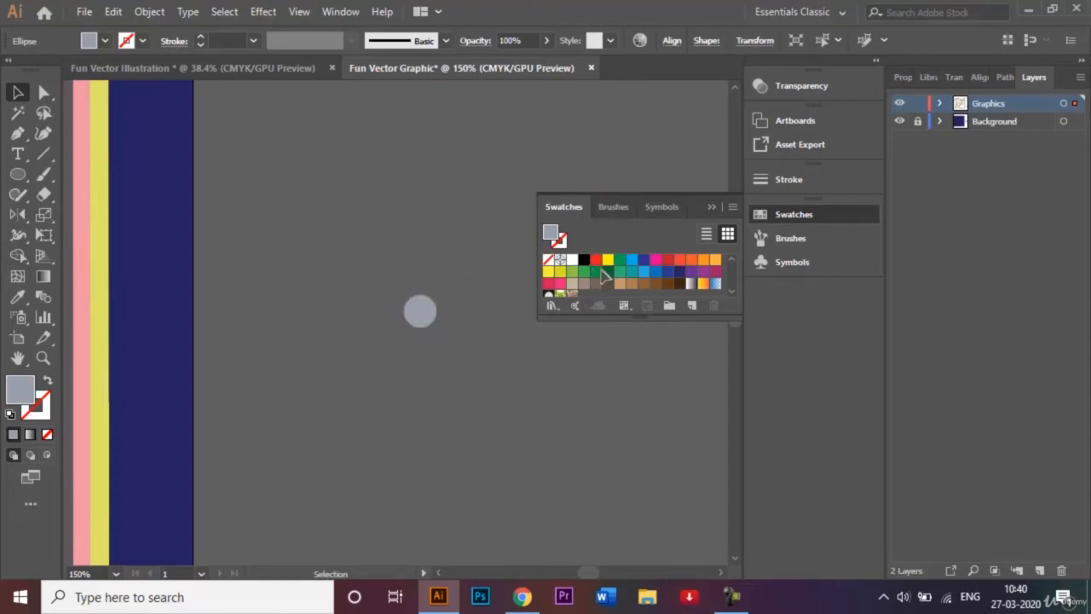
pyautogui.moveTo(622, 282); pyautogui.dragTo(625, 295)
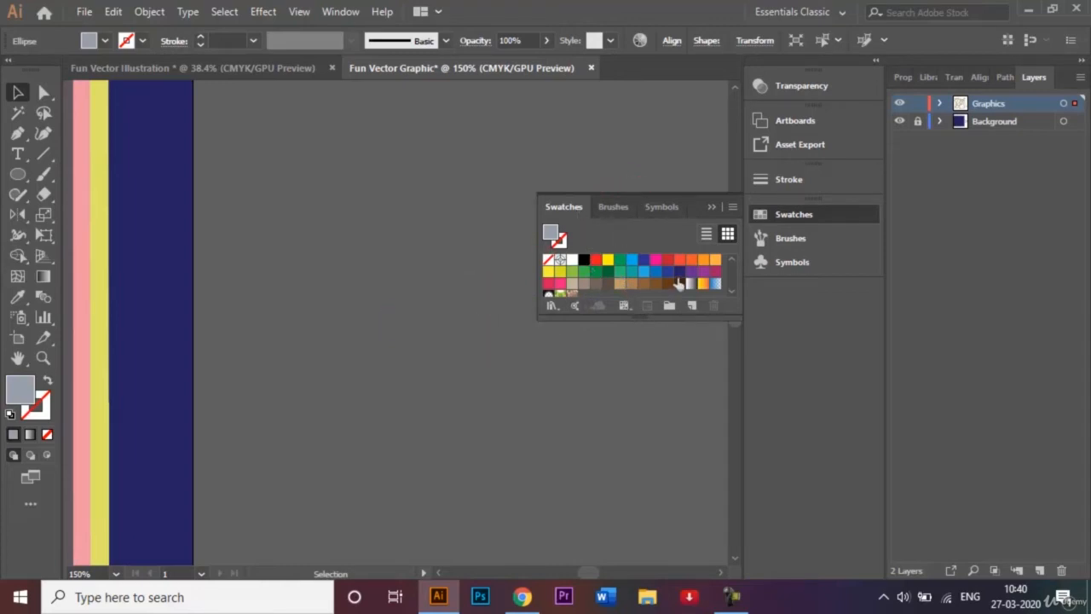
pyautogui.hotkey('ctrl', 'z')
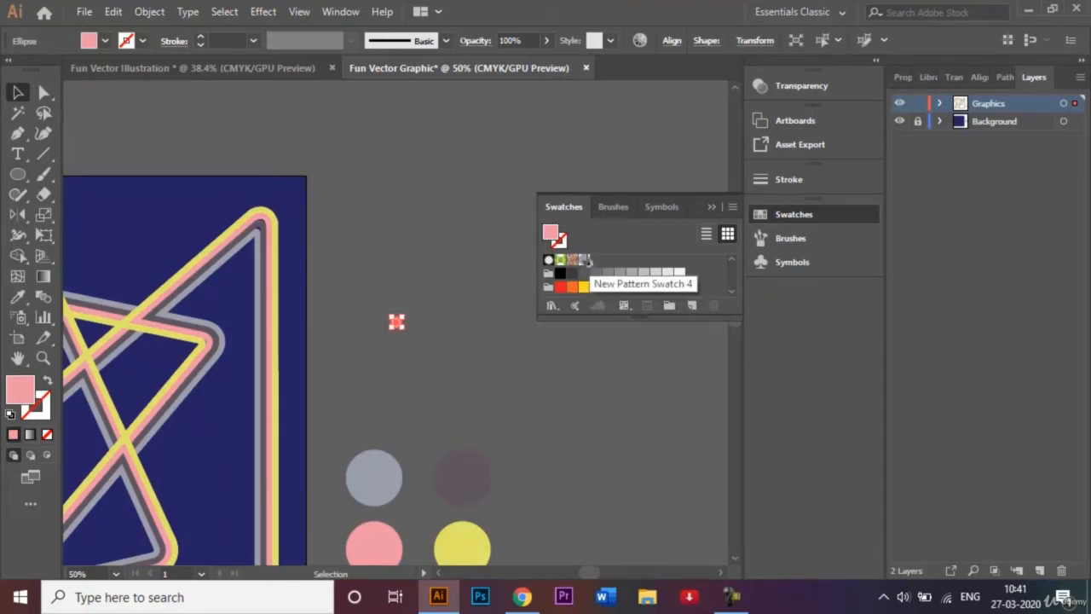
# Try adding the small pink circle to the swatches, then place it on the empty canvas just beside them
pyautogui.moveTo(397, 322); pyautogui.dragTo(399, 323)
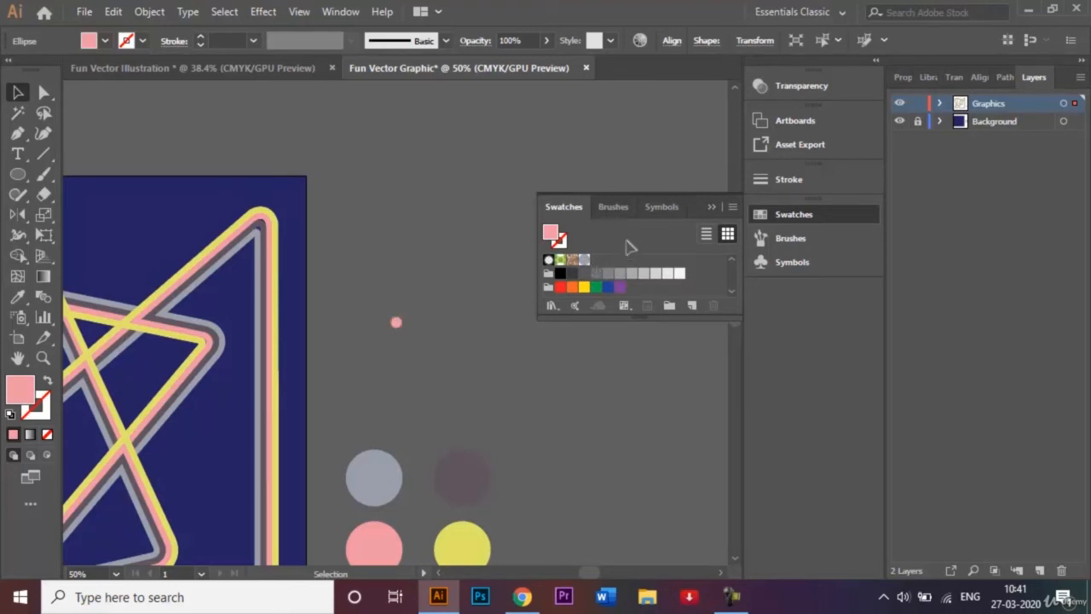
pyautogui.press('Delete')
pyautogui.hotkey('ctrl', 'z')
pyautogui.hotkey('ctrl', '1')
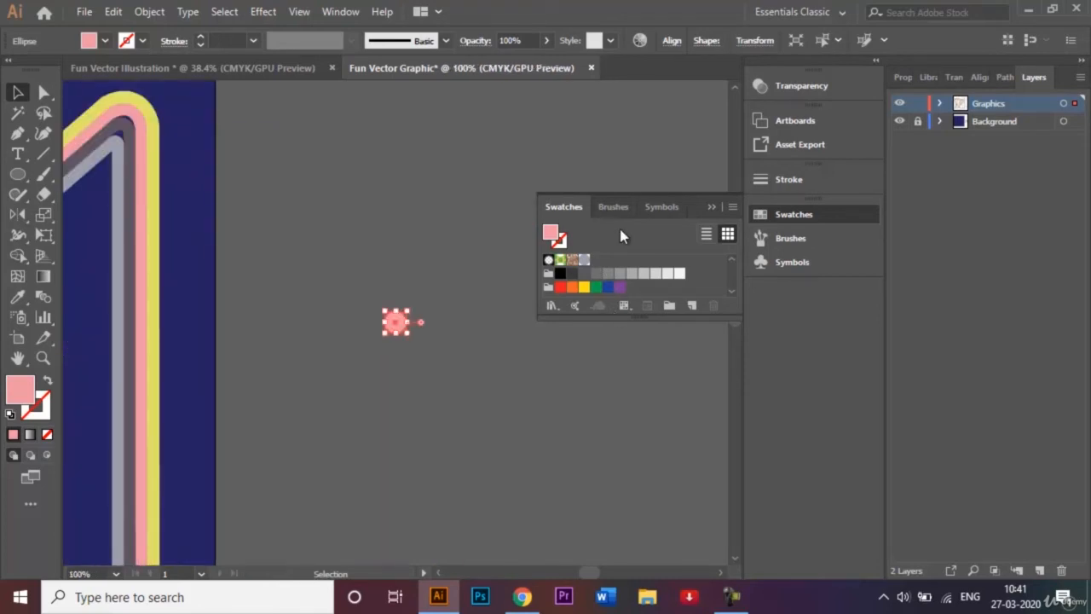
pyautogui.hotkey('ctrl', '=')
pyautogui.moveTo(409, 325); pyautogui.dragTo(584, 277)
pyautogui.moveTo(493, 280); pyautogui.dragTo(458, 299)
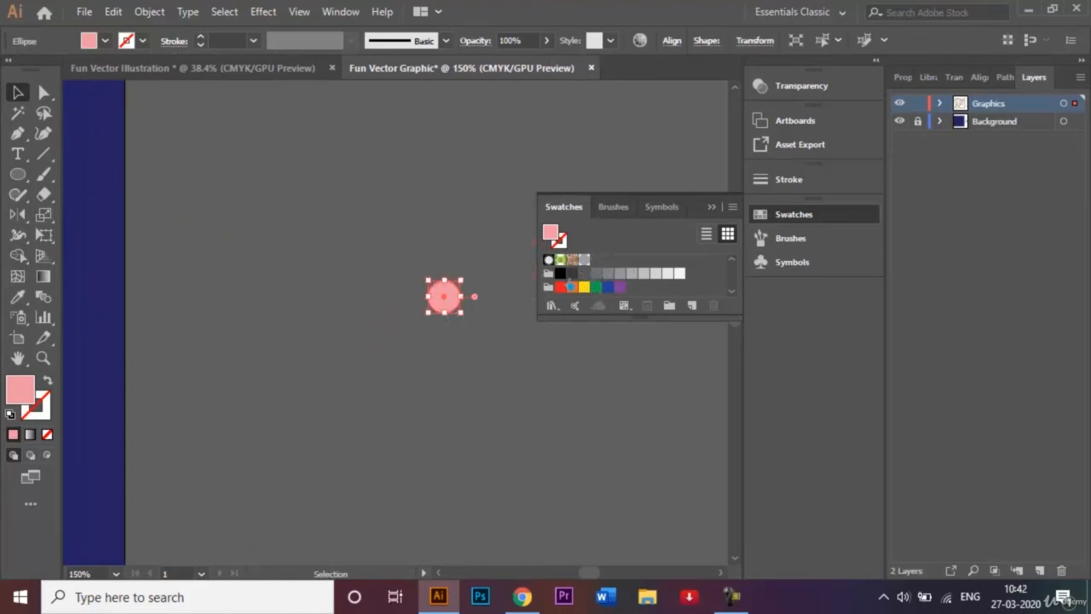
# Add the small pink circle to the swatches as a pattern swatch
pyautogui.click(731, 260)
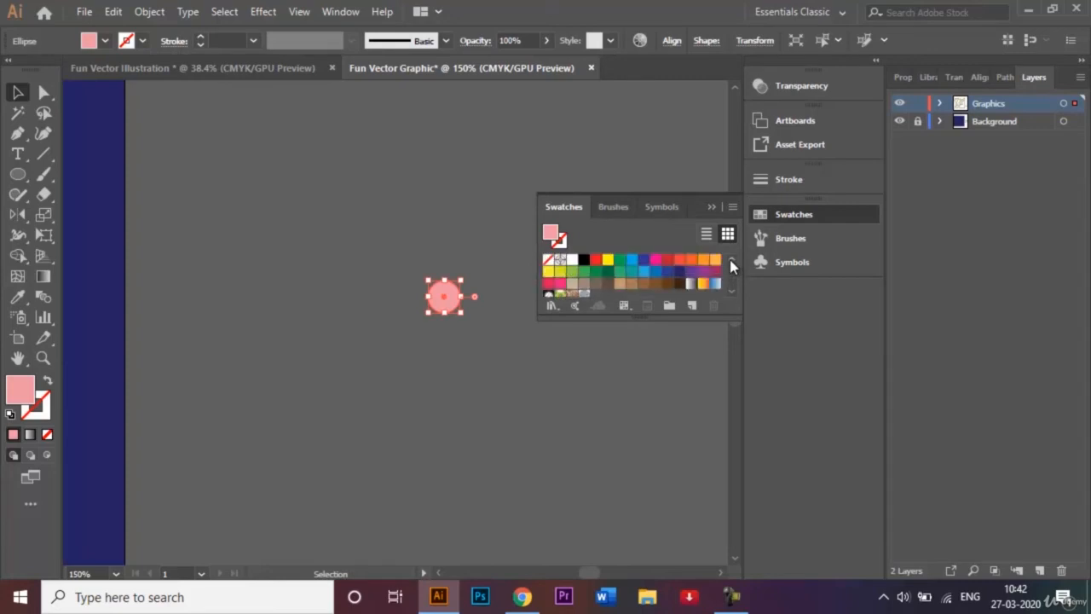
pyautogui.moveTo(440, 297); pyautogui.dragTo(623, 237)
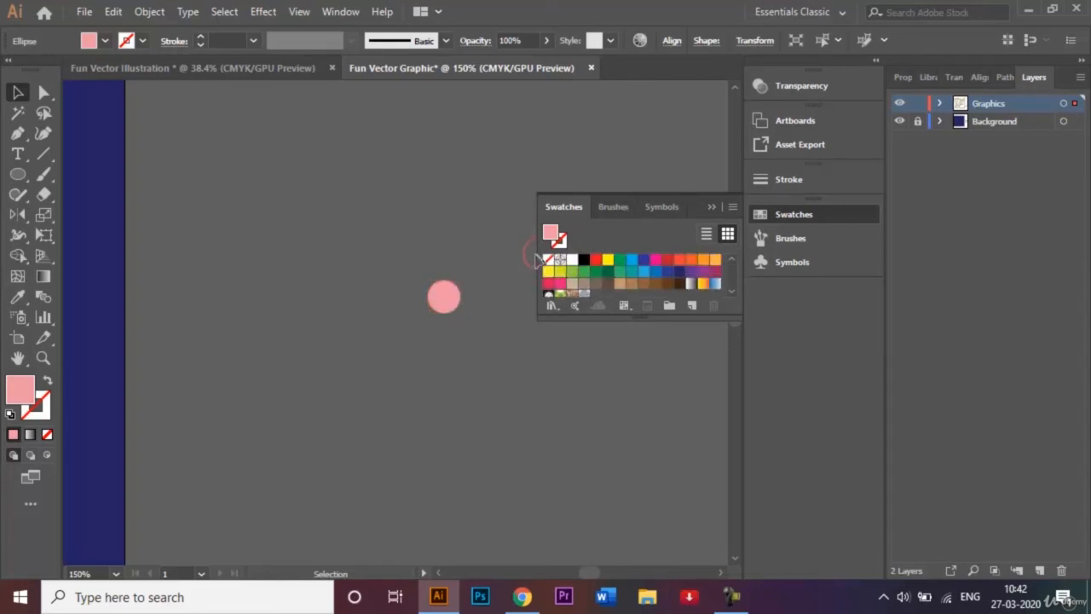
pyautogui.moveTo(539, 259); pyautogui.dragTo(593, 296)
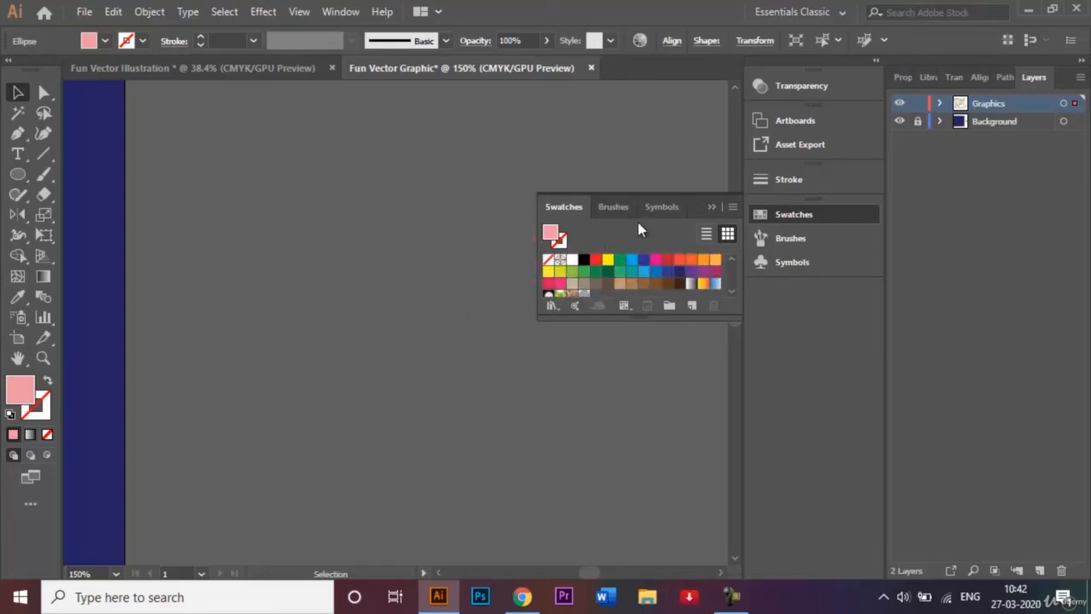
pyautogui.hotkey('ctrl', 'z')
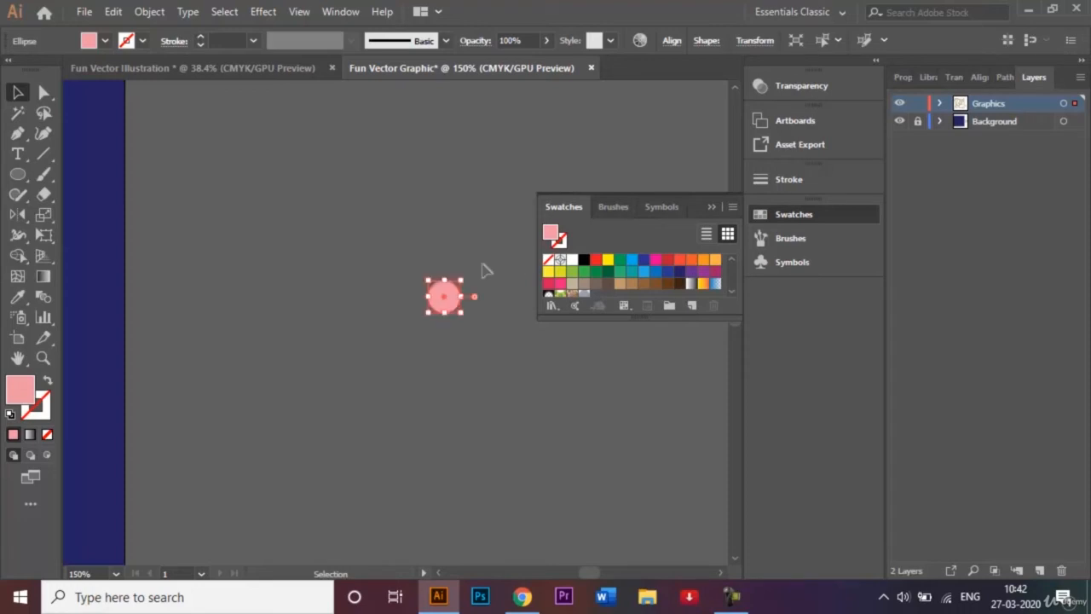
pyautogui.moveTo(447, 301); pyautogui.dragTo(594, 295)
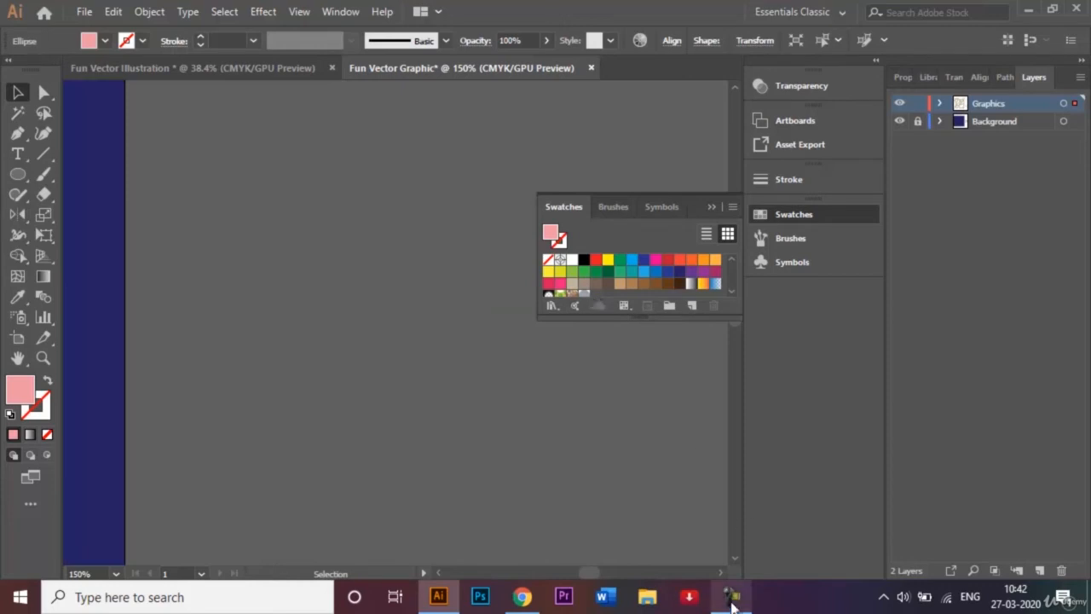
pyautogui.click(731, 597)
pyautogui.click(1011, 516)
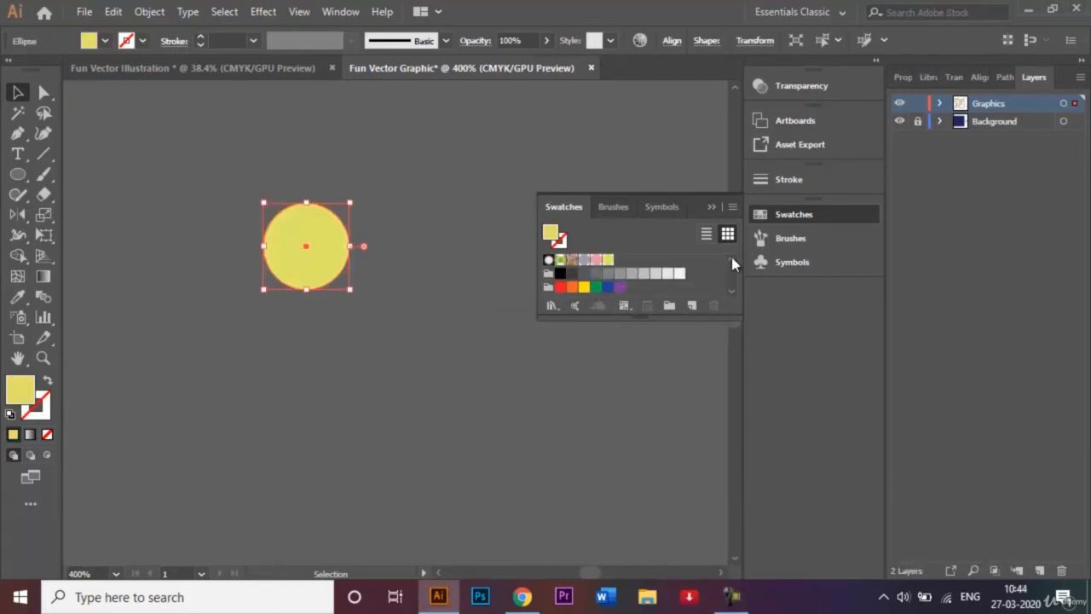
# Check the dot pattern swatches, close the swatch list and delete the leftover small yellow circle beside the artboard
pyautogui.scroll(2, 731, 260)
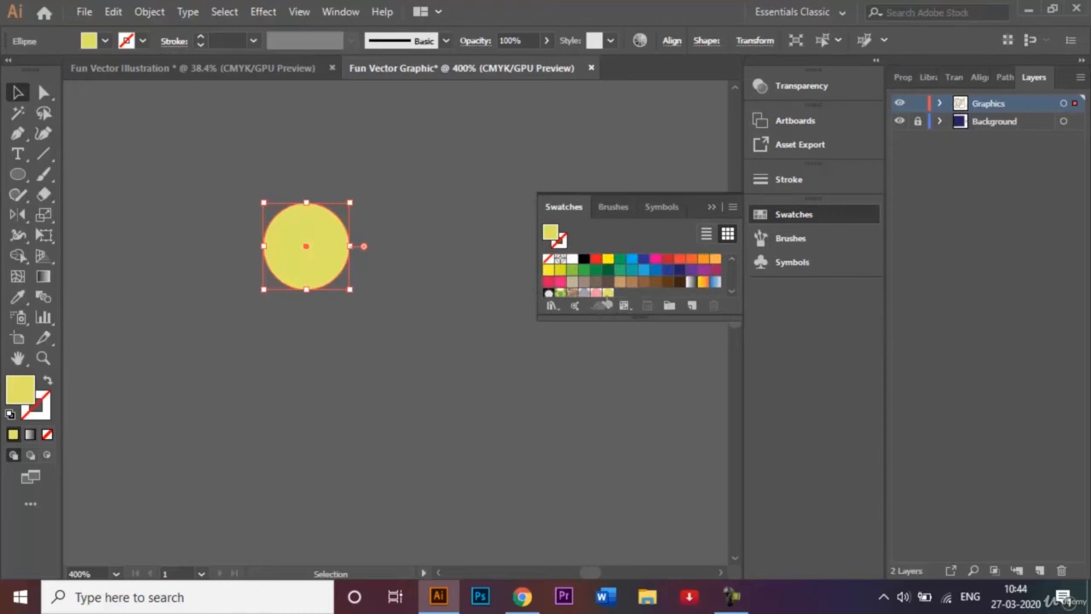
pyautogui.scroll(-2, 731, 298)
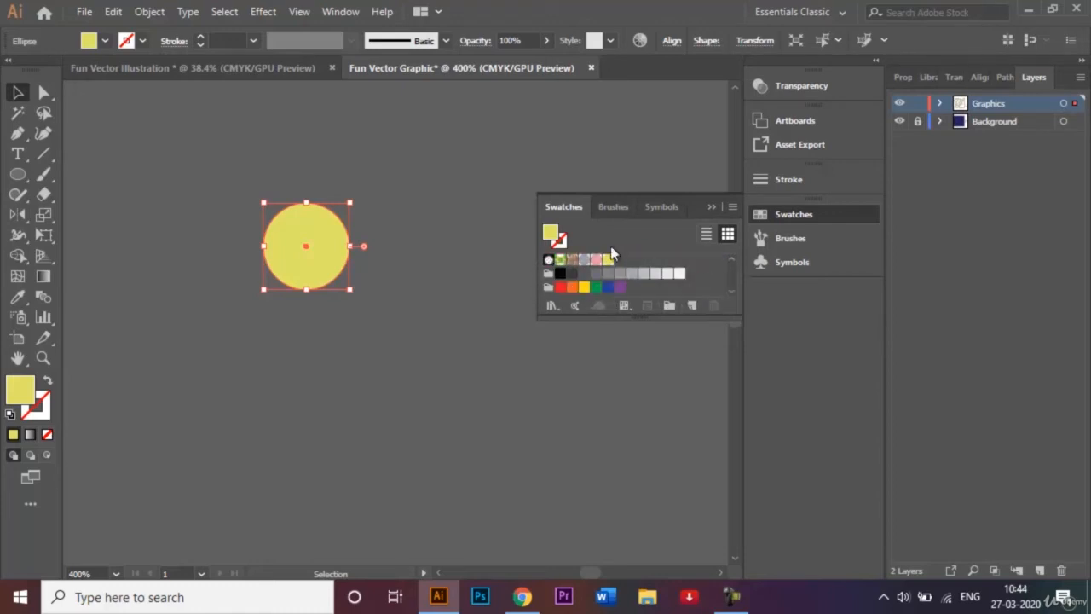
pyautogui.click(713, 207)
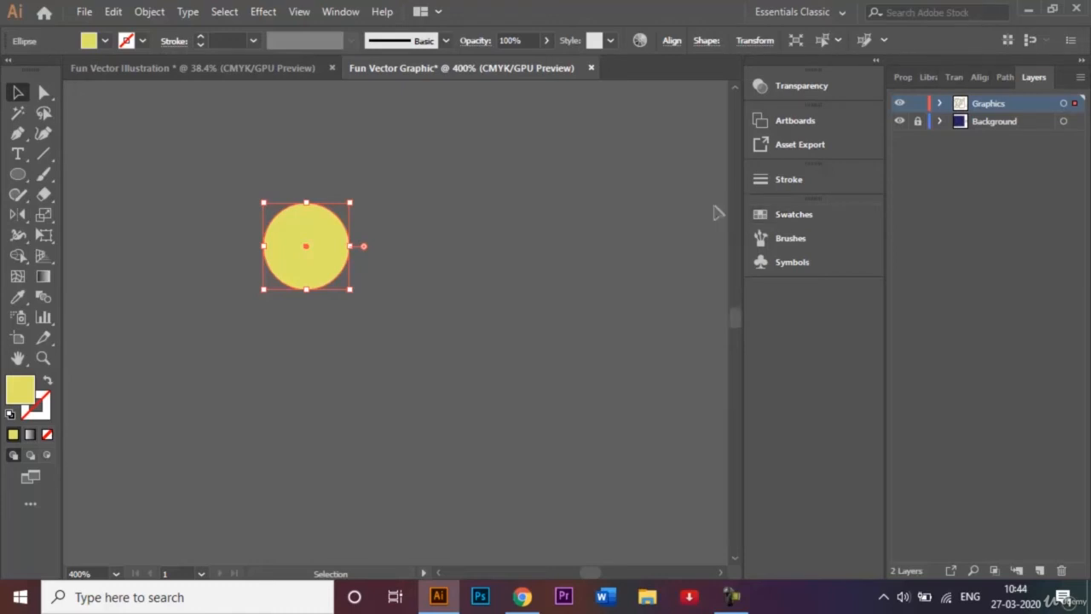
pyautogui.click(718, 212)
pyautogui.hotkey('ctrl', '0')
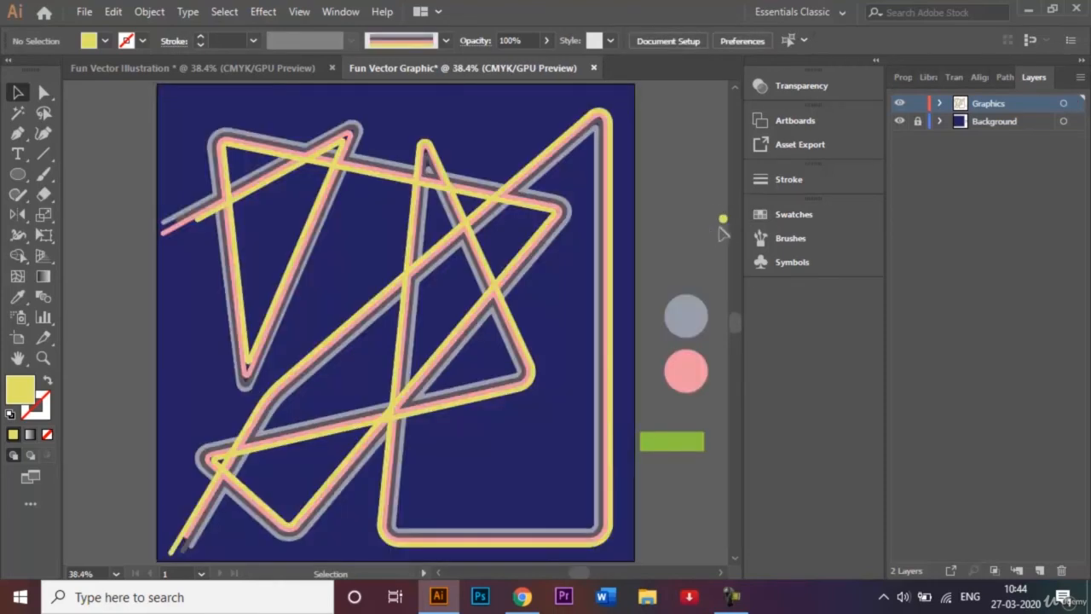
pyautogui.click(723, 220)
pyautogui.press('Delete')
# Draw a closed four-cornered shape with the Pen tool in the central gap enclosed by the crossing stripes
pyautogui.click(20, 135)
pyautogui.click(383, 324)
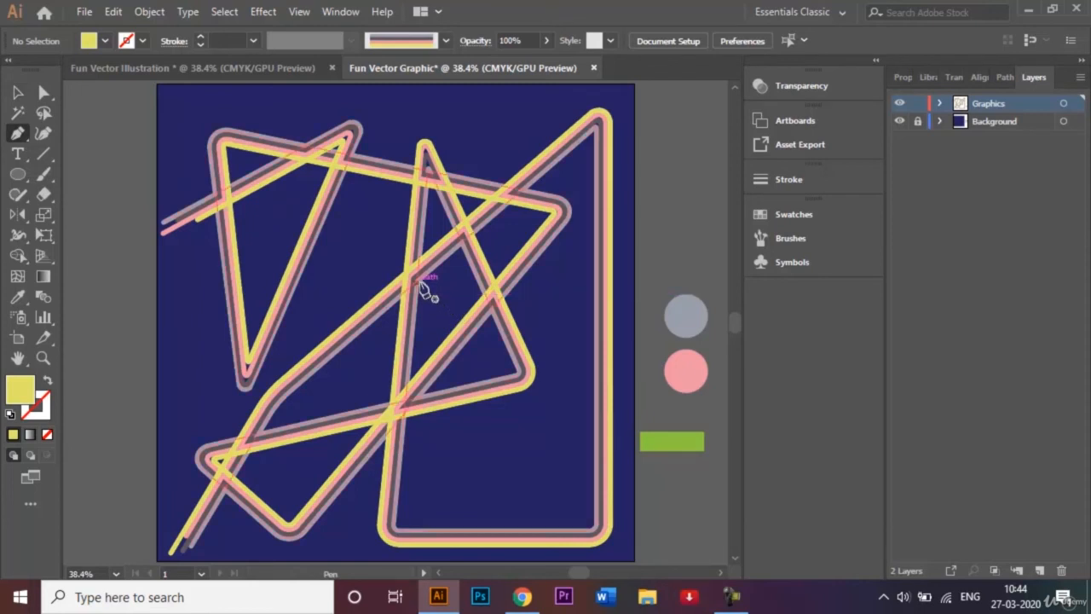
pyautogui.moveTo(422, 287); pyautogui.dragTo(462, 254)
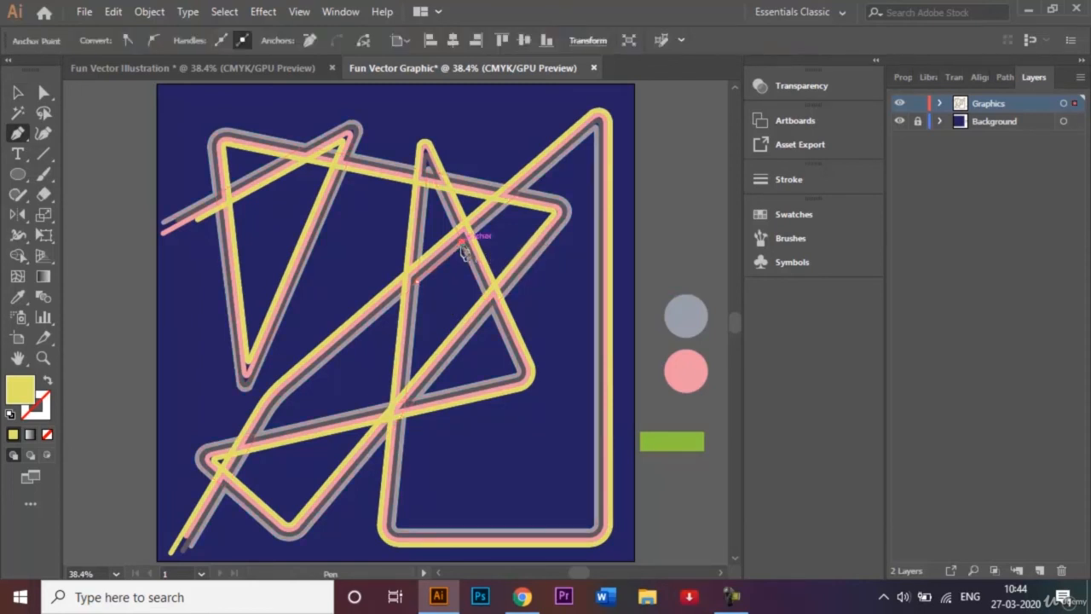
pyautogui.click(484, 295)
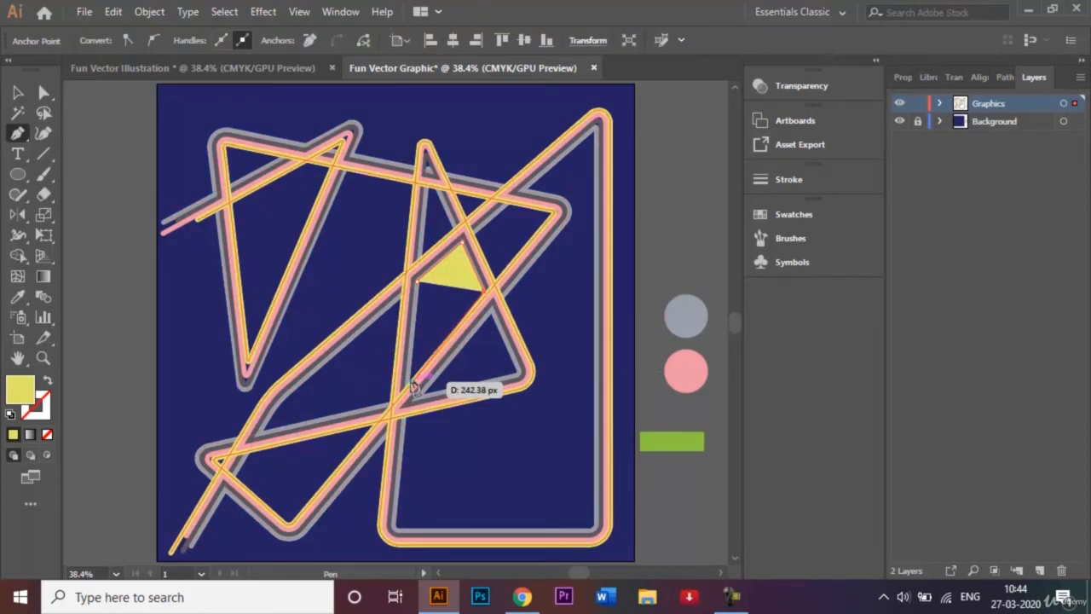
pyautogui.click(407, 385)
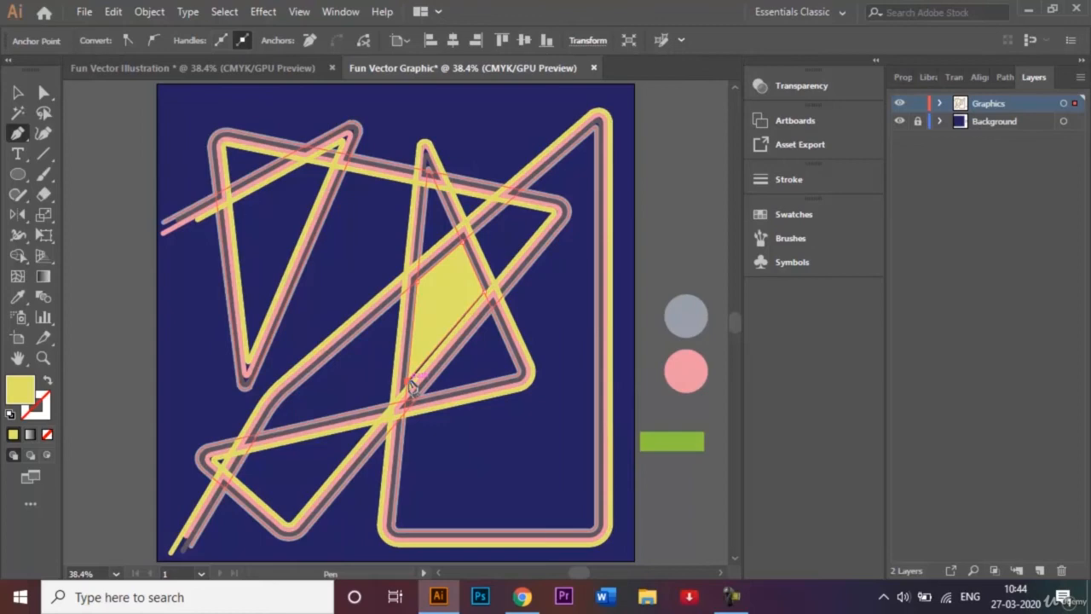
pyautogui.click(416, 282)
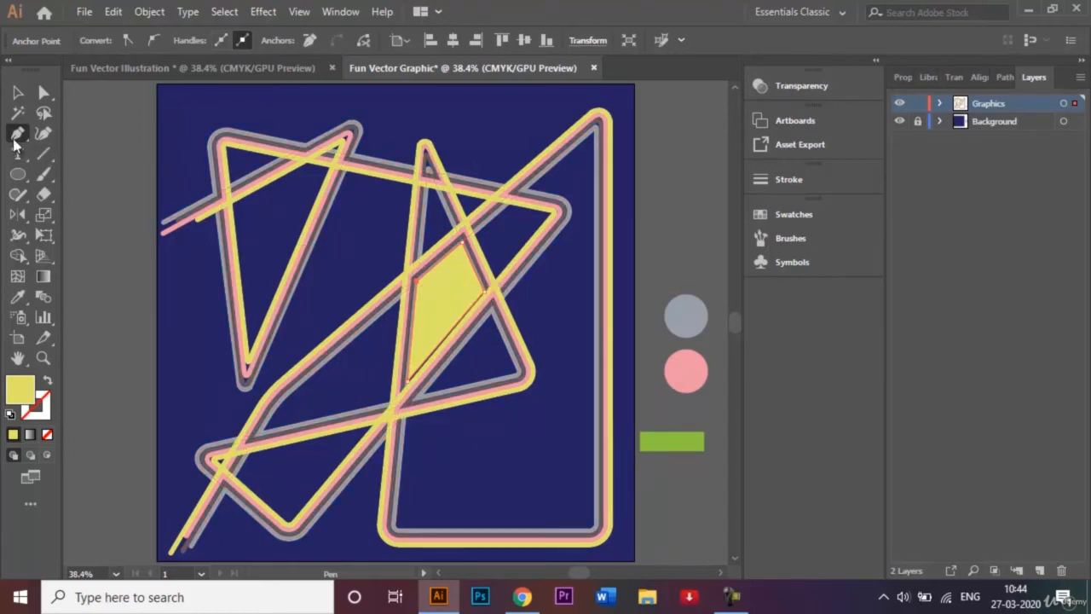
# Adjust the right and bottom anchor points of the central yellow shape so its edges meet the surrounding stripes
pyautogui.click(44, 92)
pyautogui.hotkey('ctrl', '=')
pyautogui.hotkey('ctrl', '=')
pyautogui.hotkey('ctrl', '=')
pyautogui.hotkey('ctrl', '=')
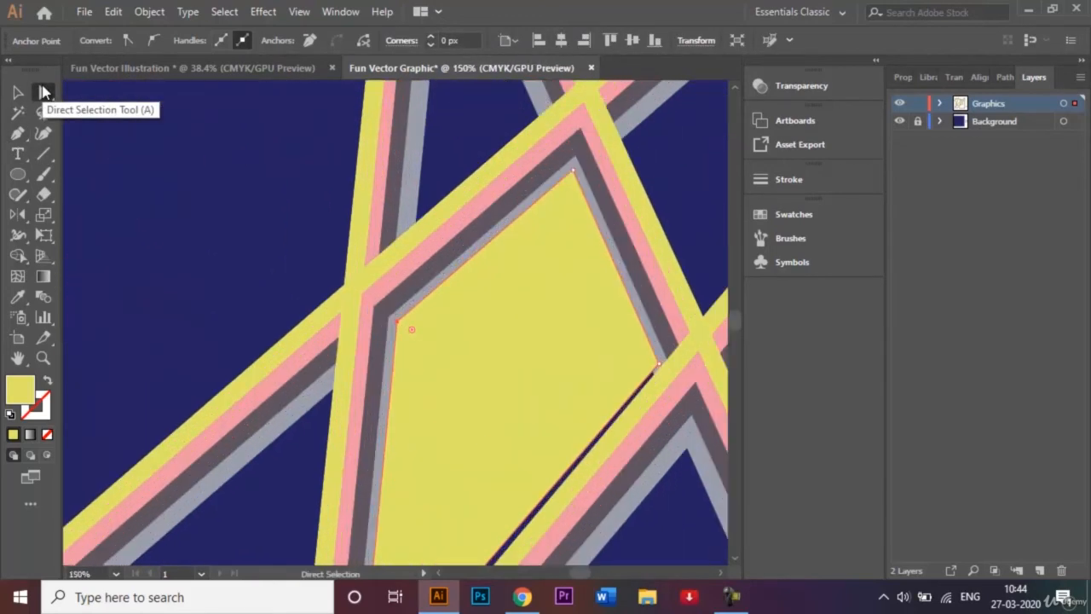
pyautogui.moveTo(661, 363); pyautogui.dragTo(657, 379)
pyautogui.scroll(-5, 730, 558)
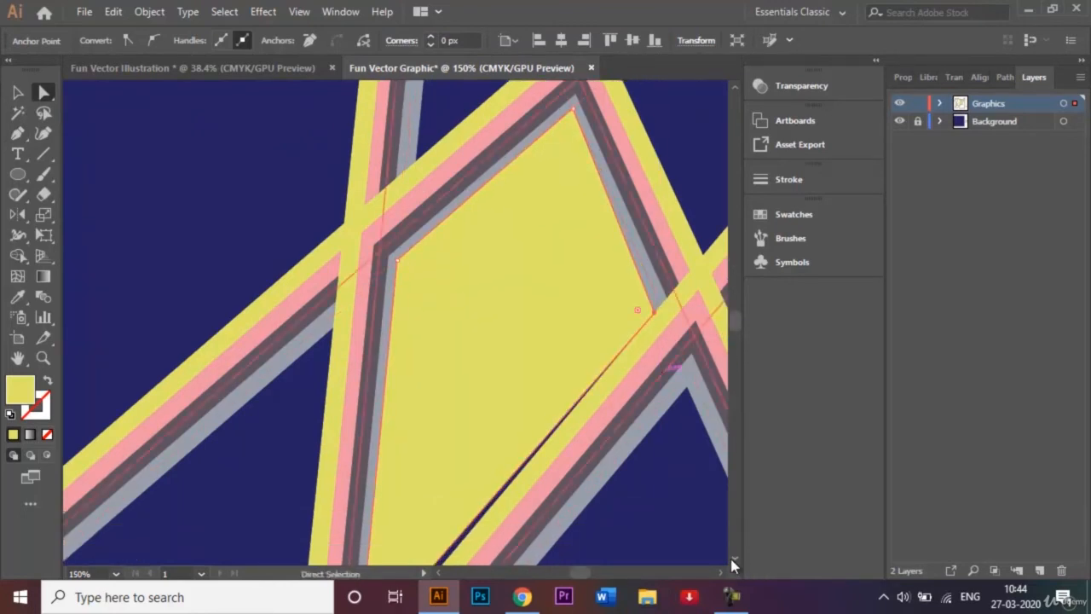
pyautogui.moveTo(357, 426); pyautogui.dragTo(369, 424)
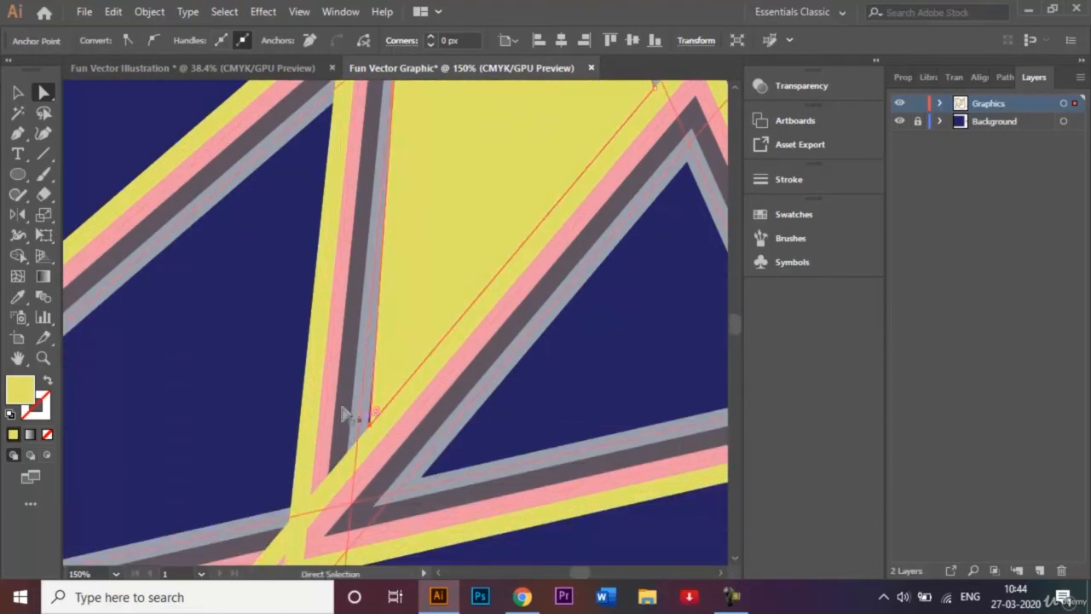
# Fill the central four-cornered shape with the light grey dot pattern swatch and deselect it
pyautogui.click(17, 93)
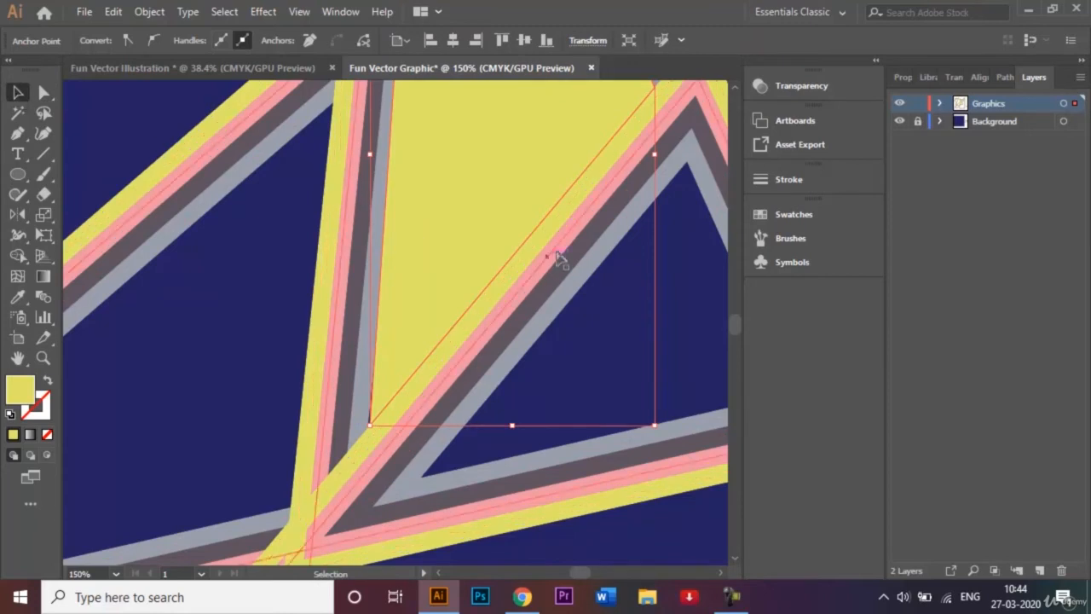
pyautogui.click(821, 215)
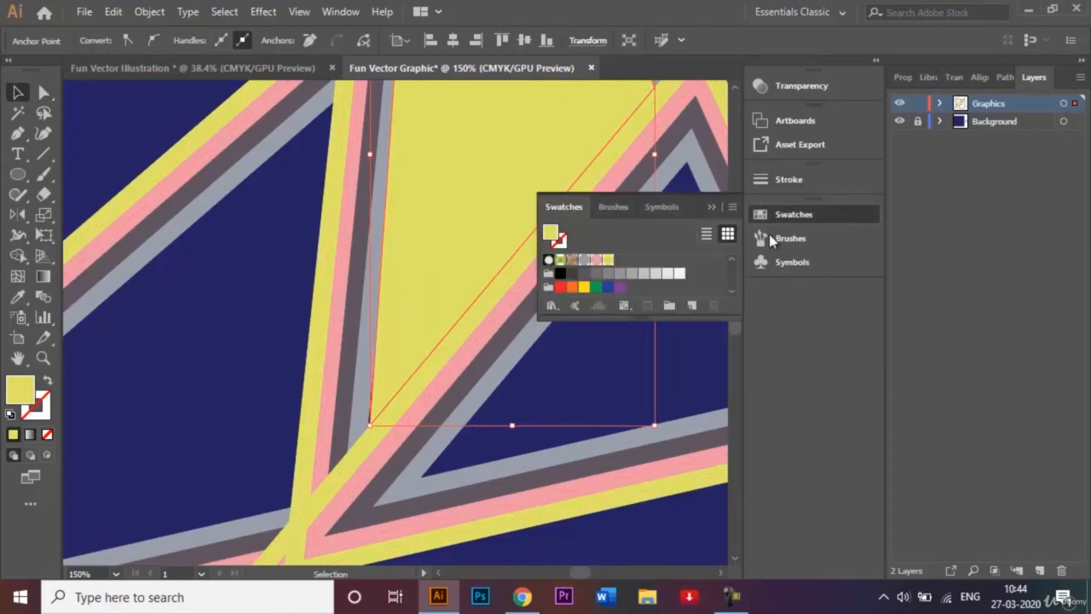
pyautogui.click(584, 262)
pyautogui.hotkey('ctrl', '0')
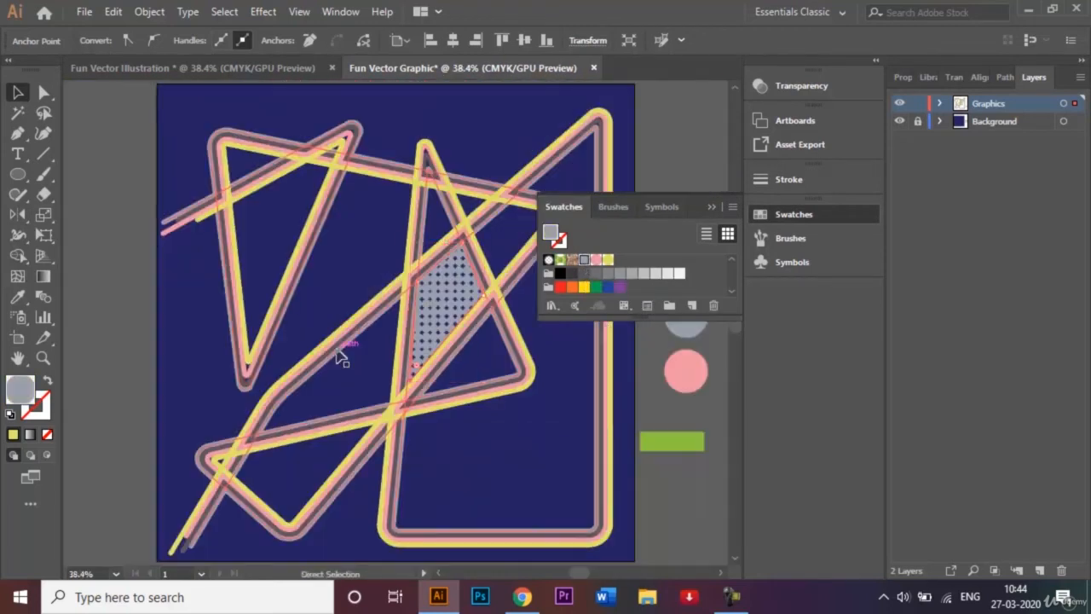
pyautogui.click(484, 139)
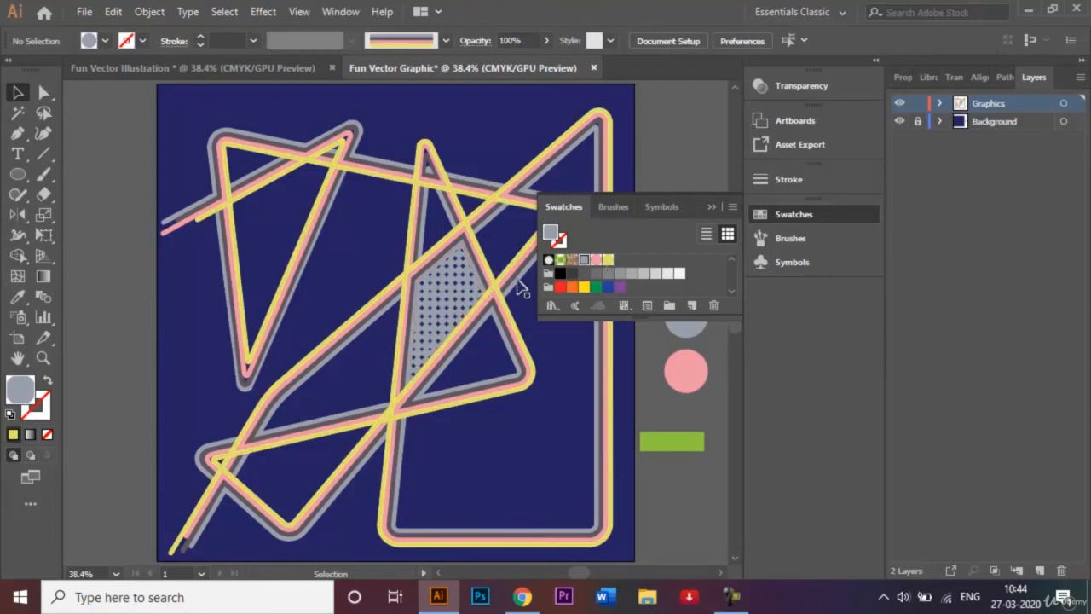
pyautogui.click(718, 208)
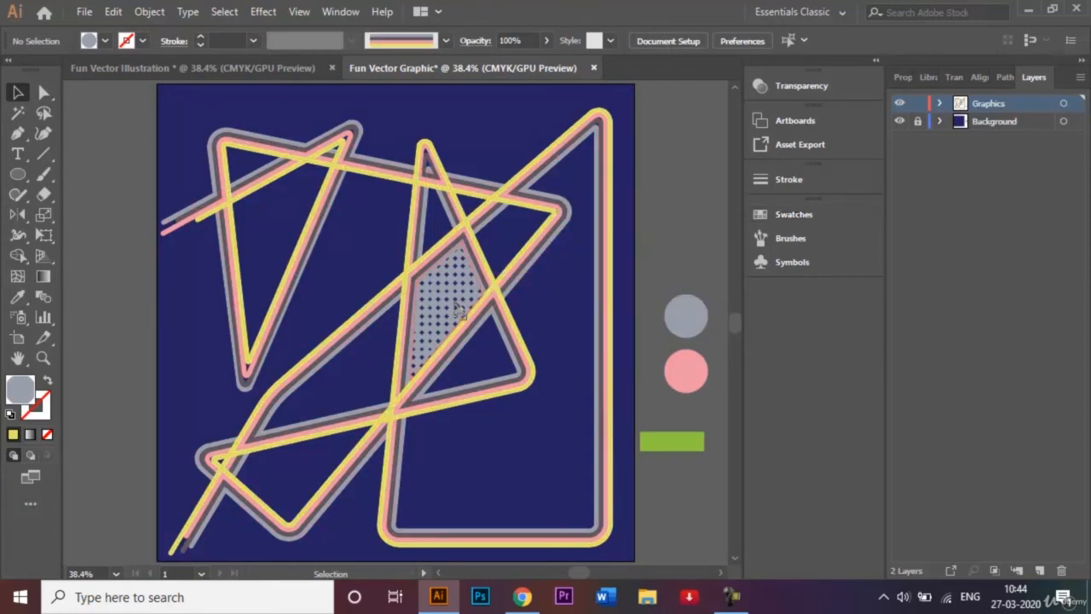
pyautogui.click(17, 133)
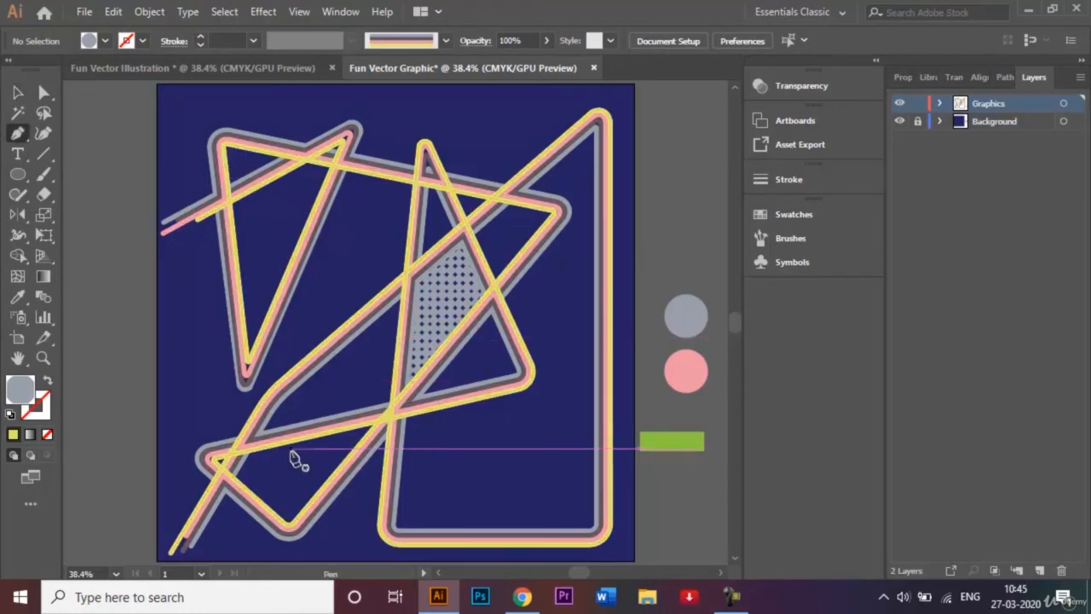
pyautogui.moveTo(239, 480); pyautogui.dragTo(251, 474)
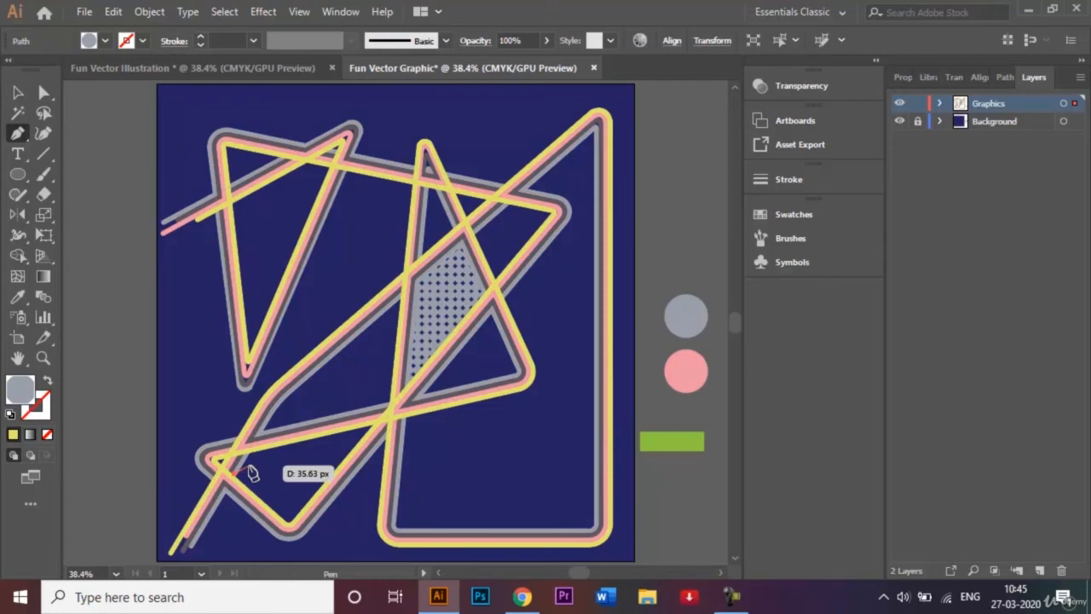
pyautogui.click(21, 93)
pyautogui.click(108, 264)
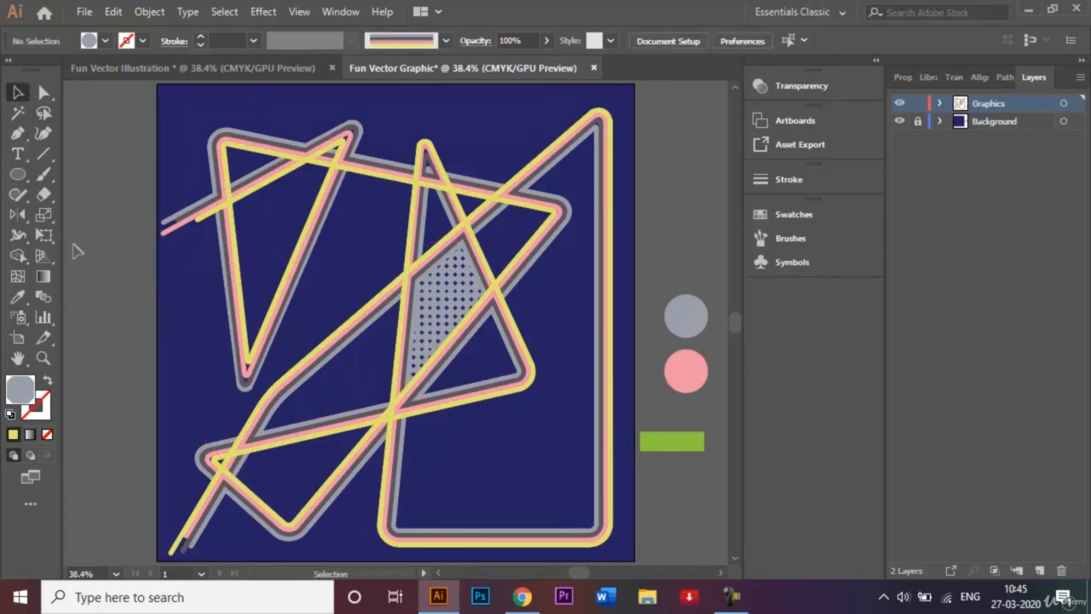
# Set the fill to solid yellow and draw a closed four-cornered Pen shape in the lower-left gap between the stripes
pyautogui.click(106, 40)
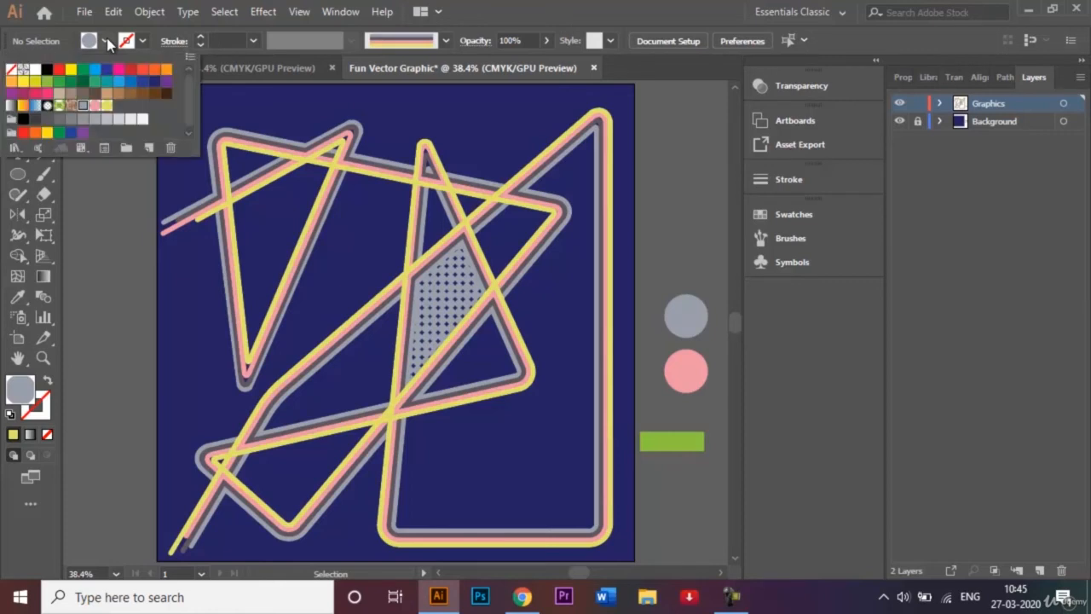
pyautogui.click(71, 71)
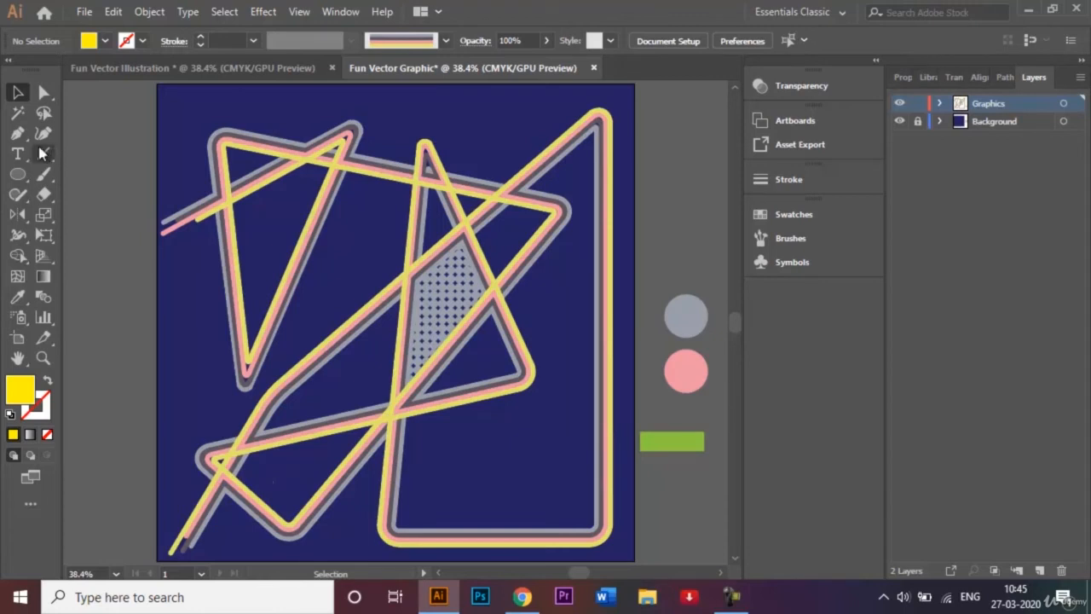
pyautogui.click(17, 133)
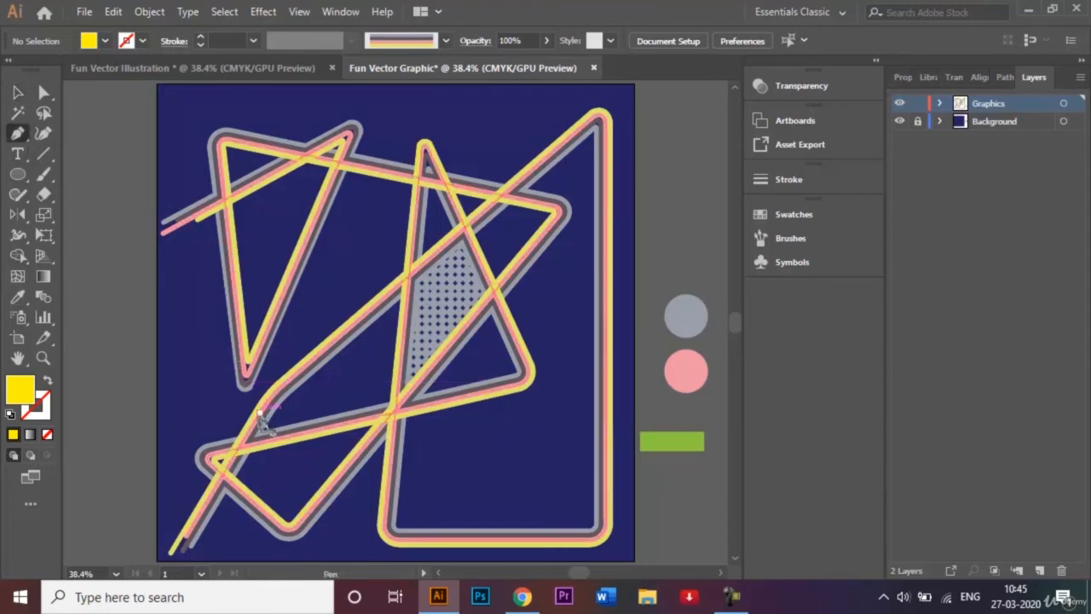
pyautogui.click(244, 473)
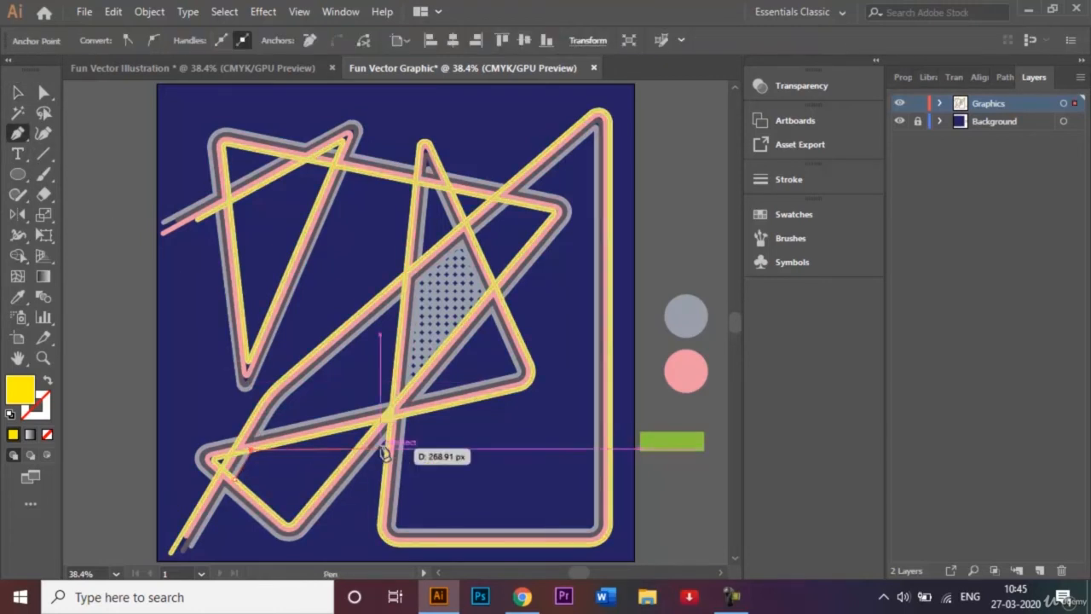
pyautogui.click(371, 421)
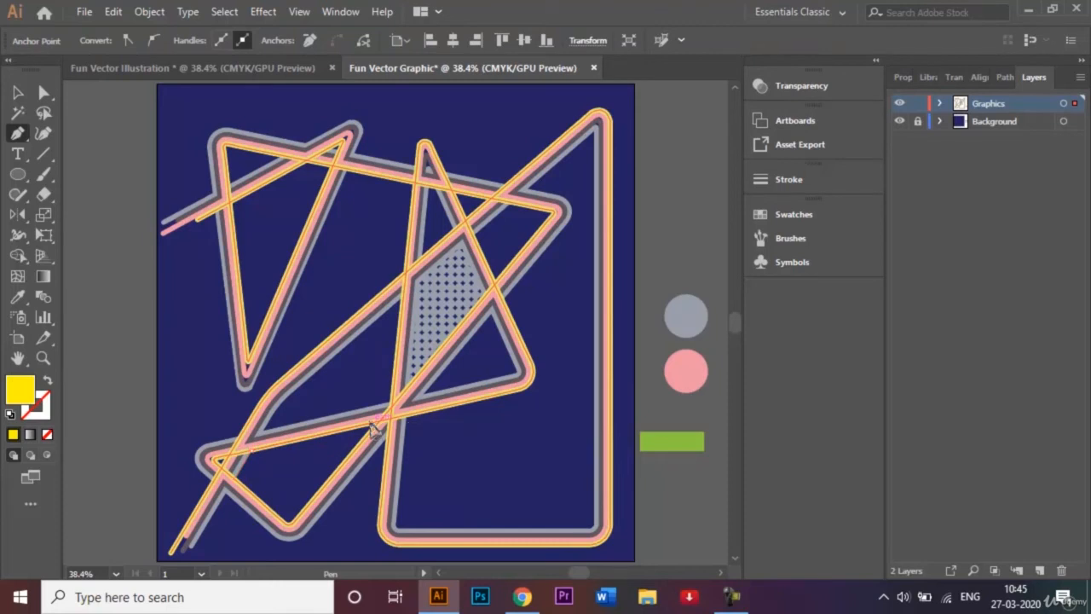
pyautogui.click(290, 521)
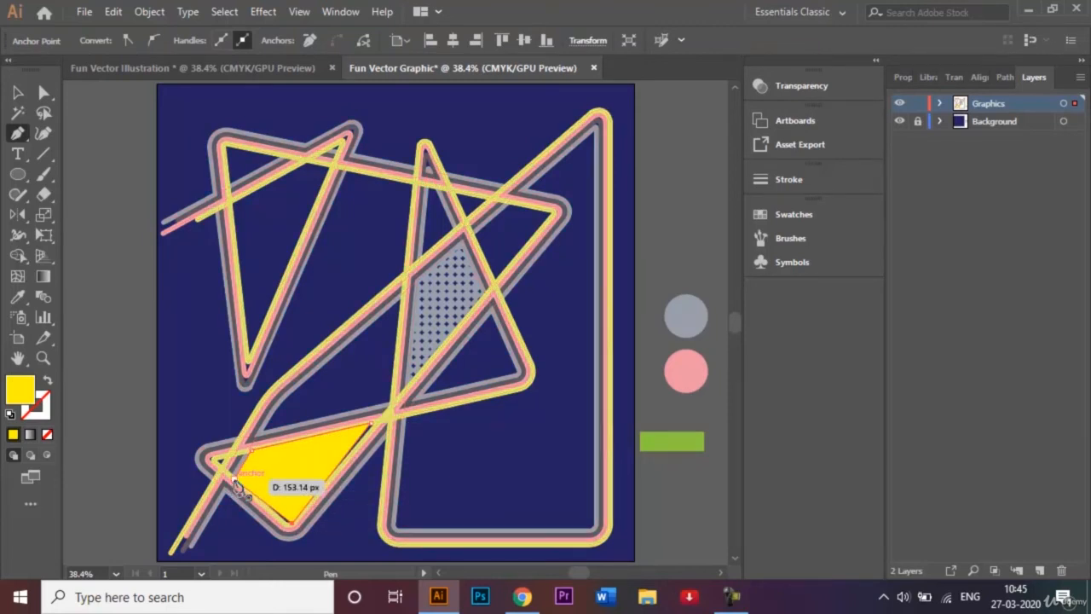
pyautogui.click(236, 478)
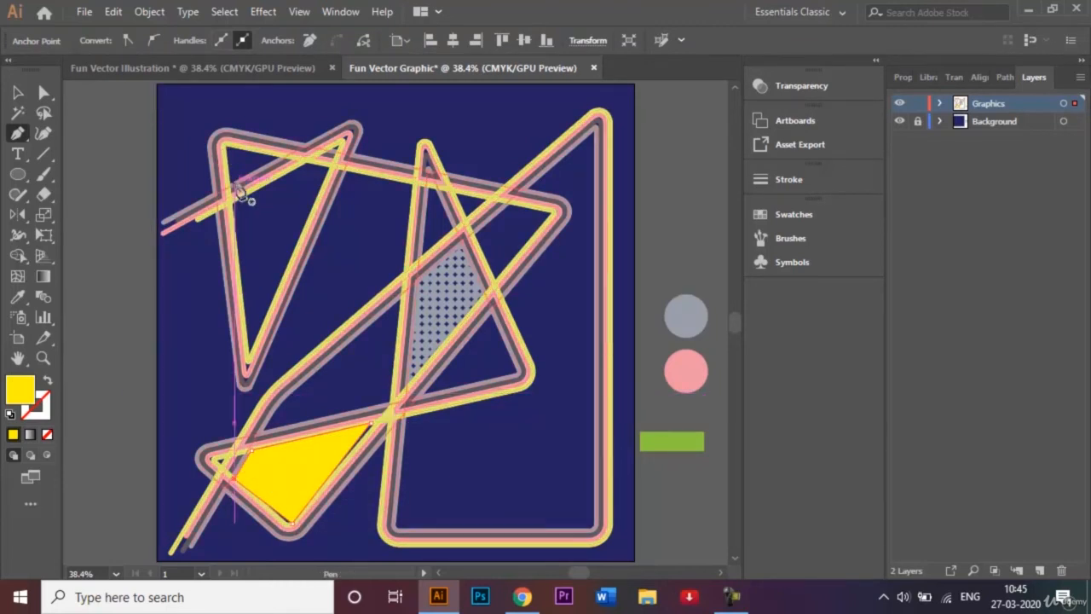
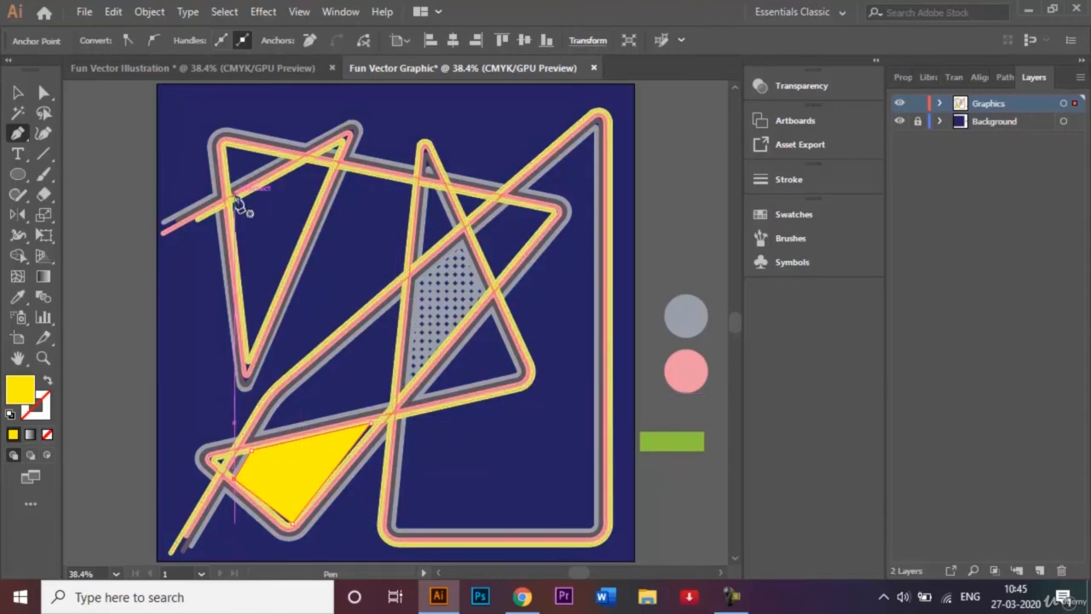
# Draw a closed four-cornered yellow shape with the Pen tool inside the upper-left triangle of stripes
pyautogui.click(232, 204)
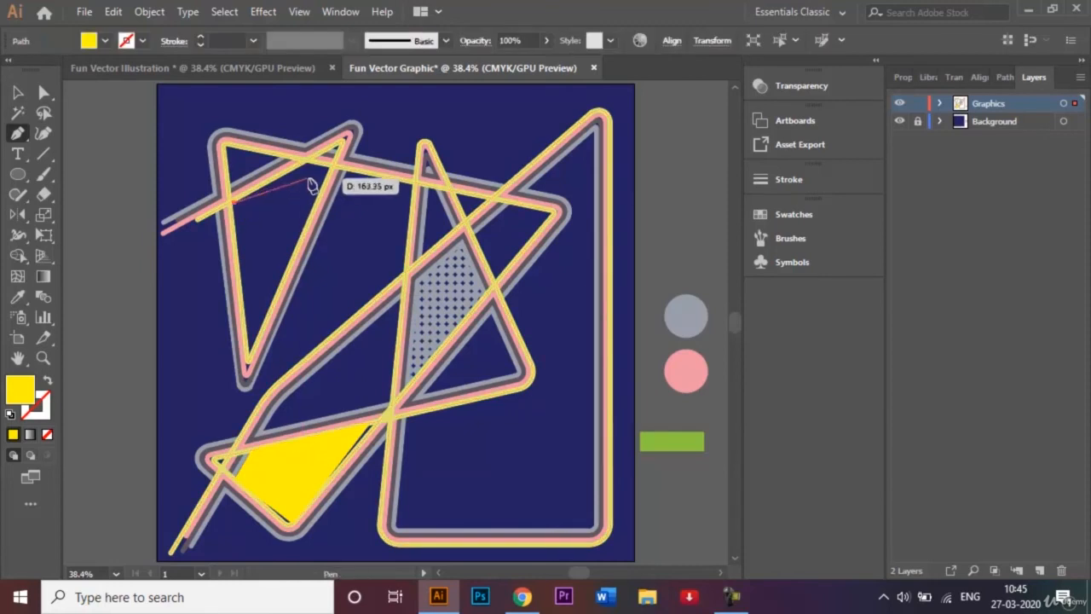
pyautogui.click(309, 169)
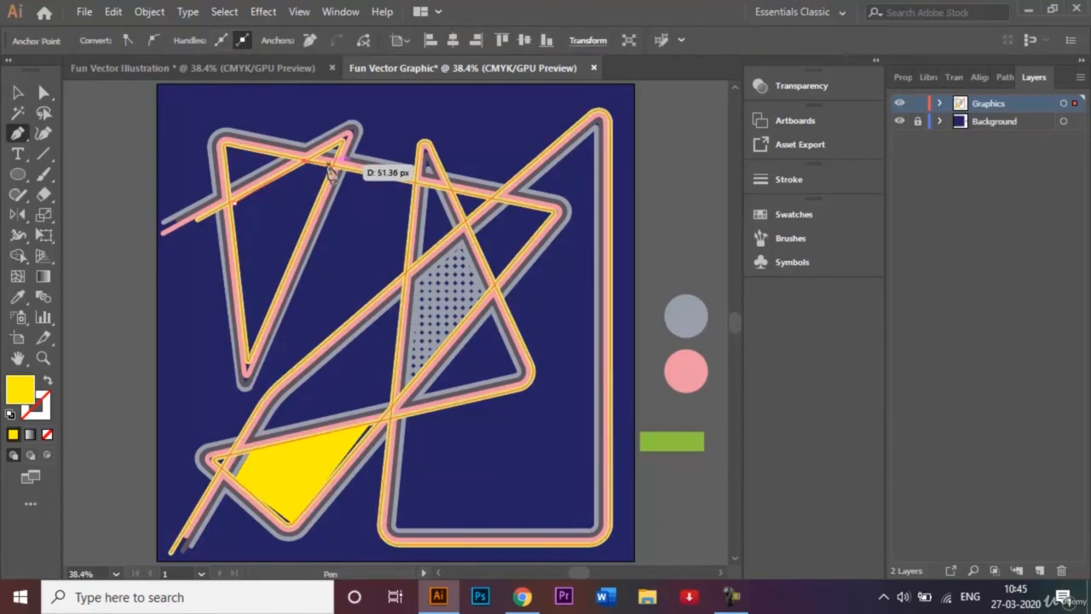
pyautogui.click(331, 164)
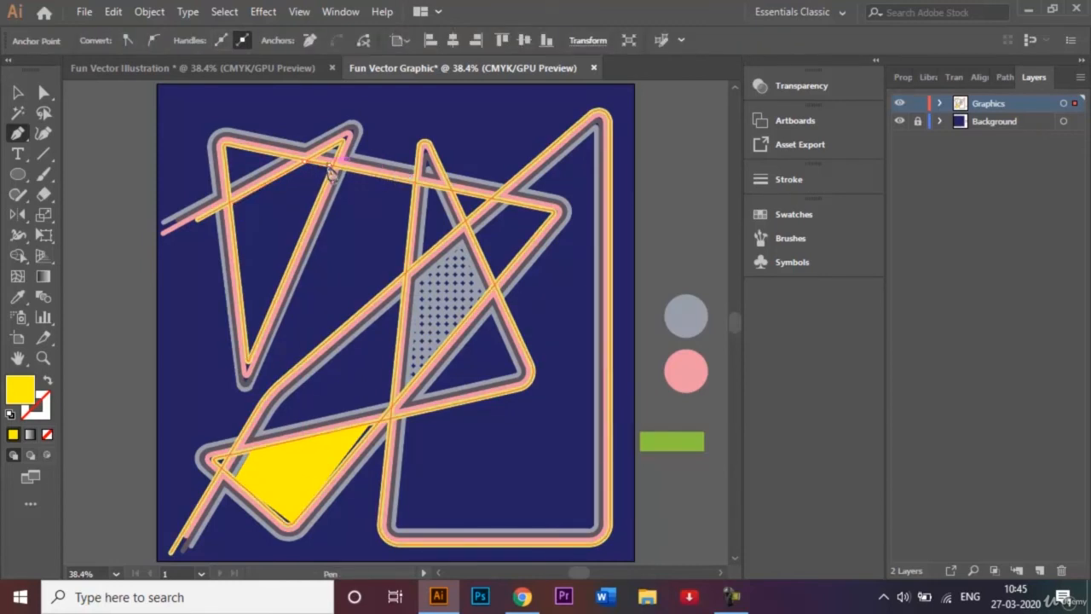
pyautogui.click(248, 361)
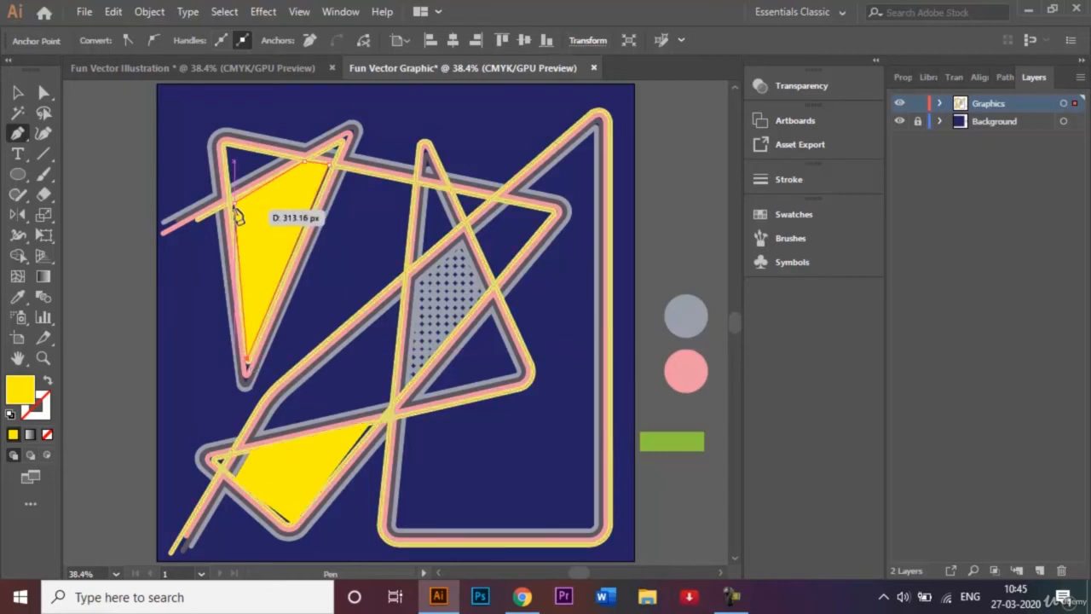
pyautogui.click(233, 205)
# Fill the yellow shape in the upper-left triangle with the pink dot pattern swatch
pyautogui.click(17, 94)
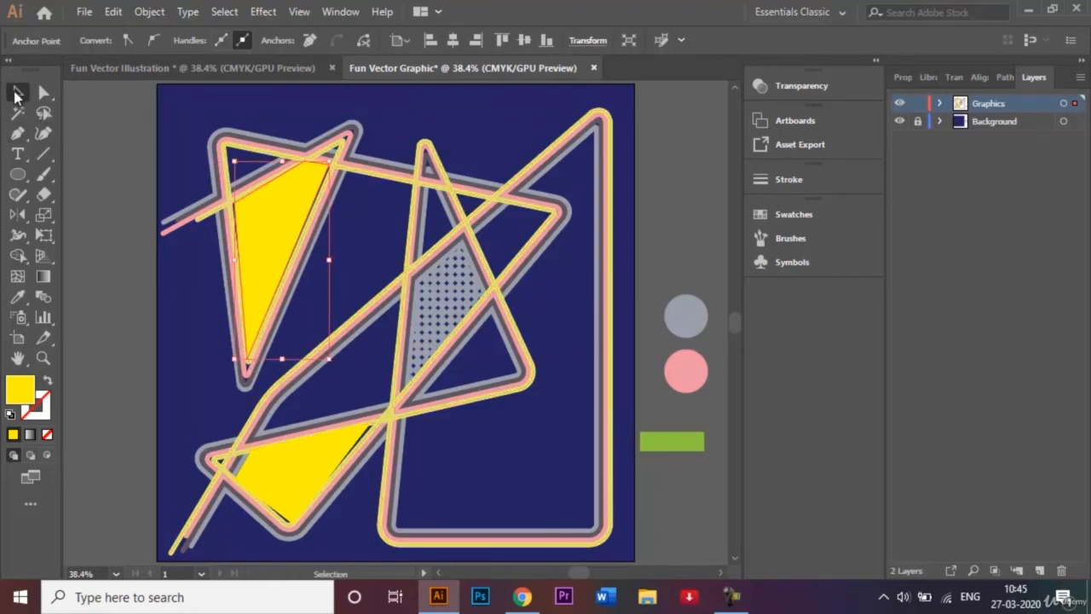
pyautogui.click(250, 229)
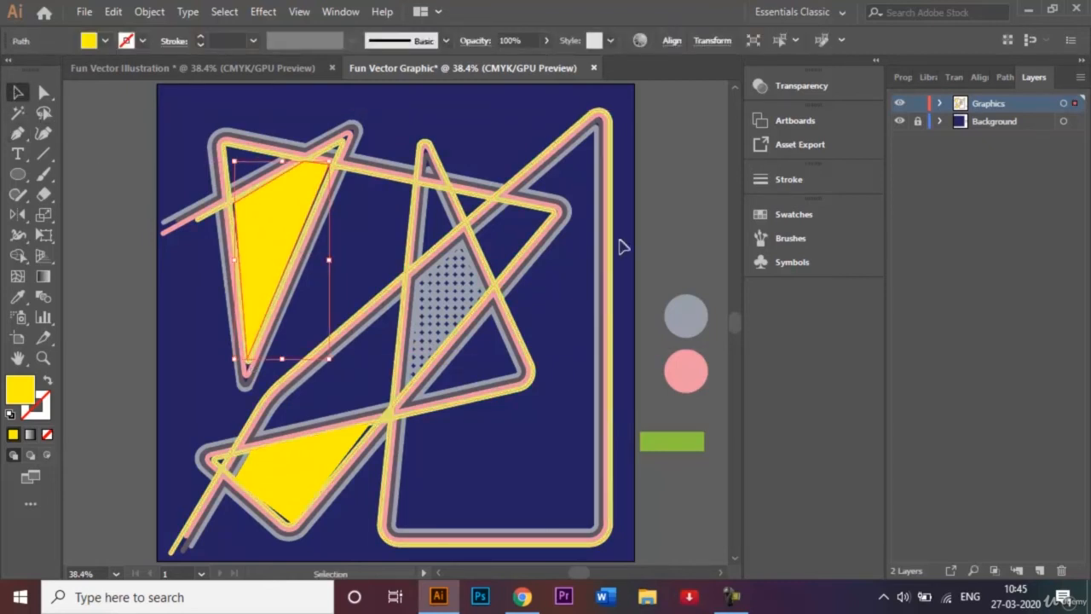
pyautogui.click(806, 219)
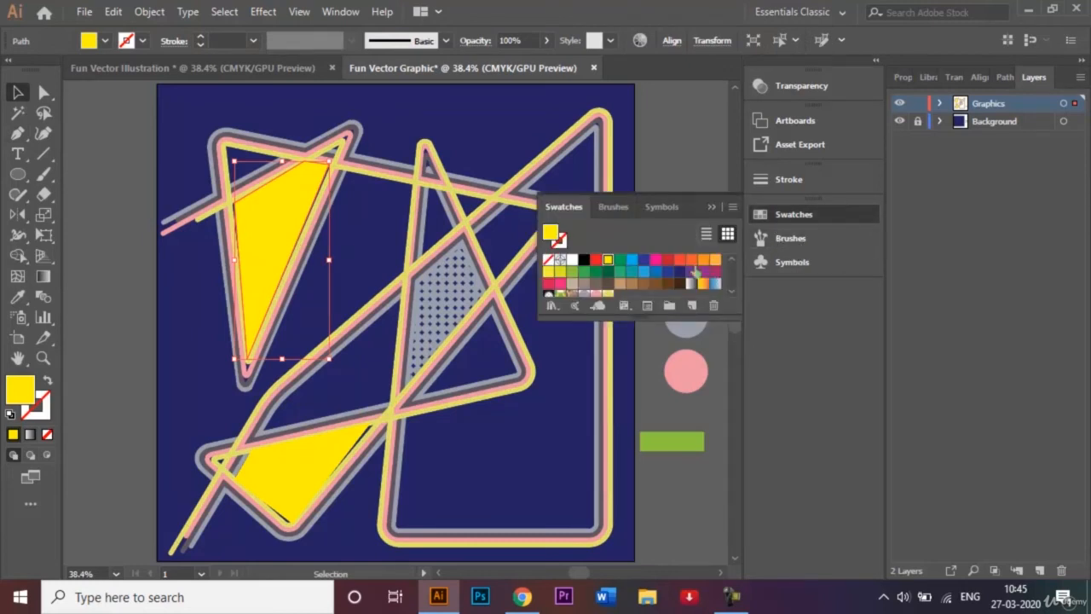
pyautogui.click(596, 295)
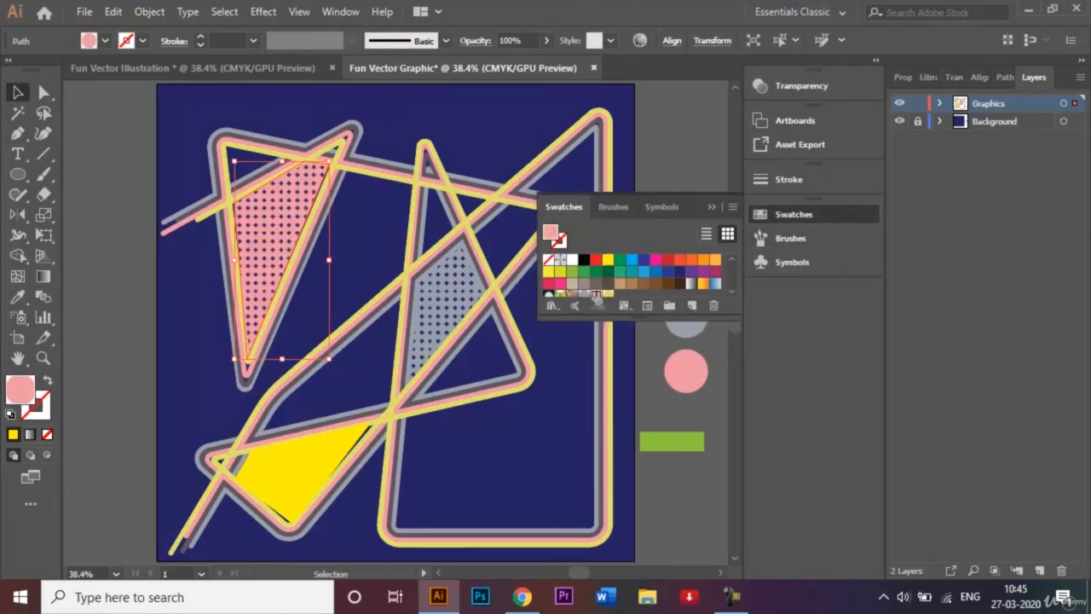
pyautogui.click(710, 208)
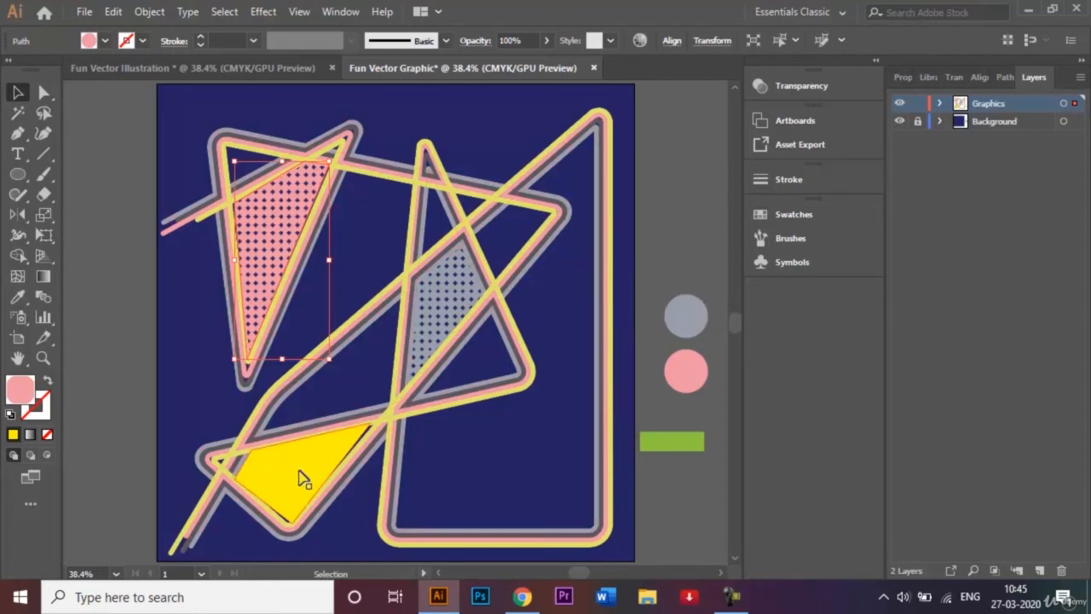
# Fill the solid yellow shape in the lower-left gap with the yellow dot pattern swatch
pyautogui.click(303, 478)
pyautogui.click(808, 219)
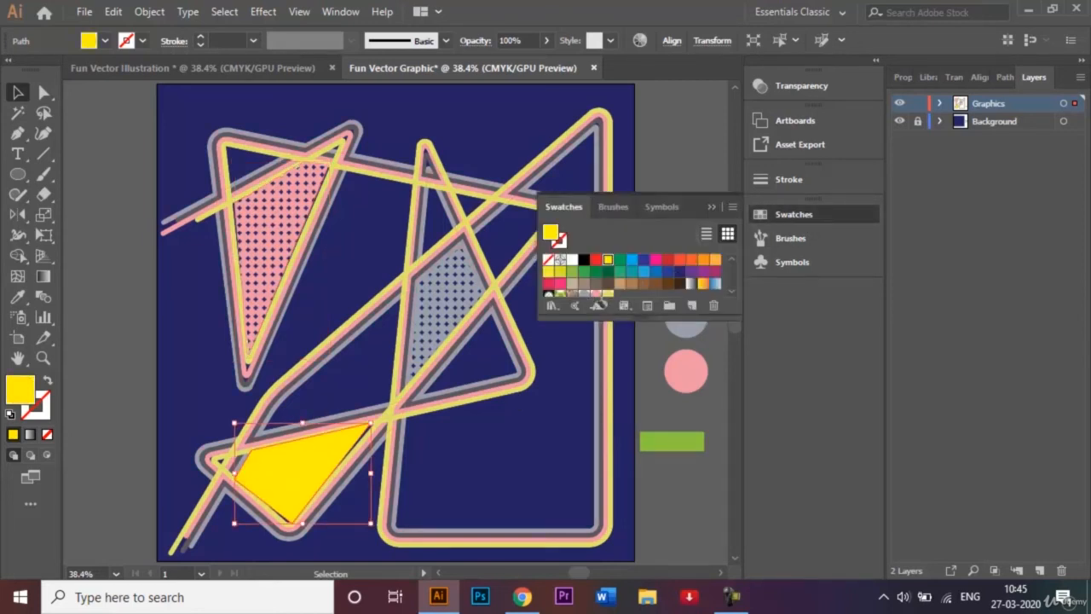
pyautogui.click(608, 294)
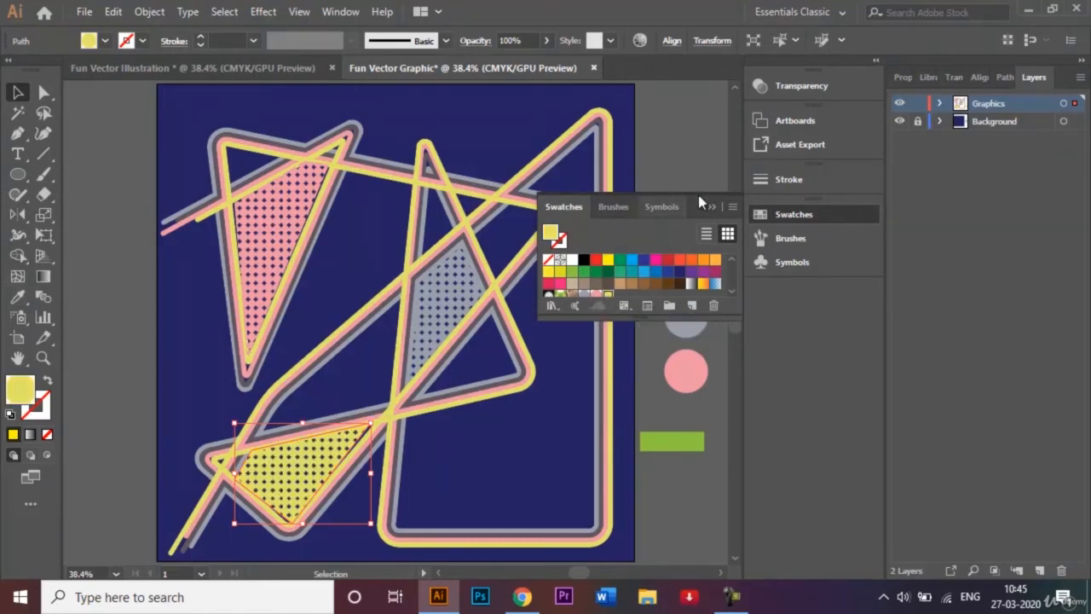
# Draw a closed four-cornered Pen shape in the gap above the lower-left yellow dotted shape, beside the grey dotted shape
pyautogui.click(712, 207)
pyautogui.click(697, 167)
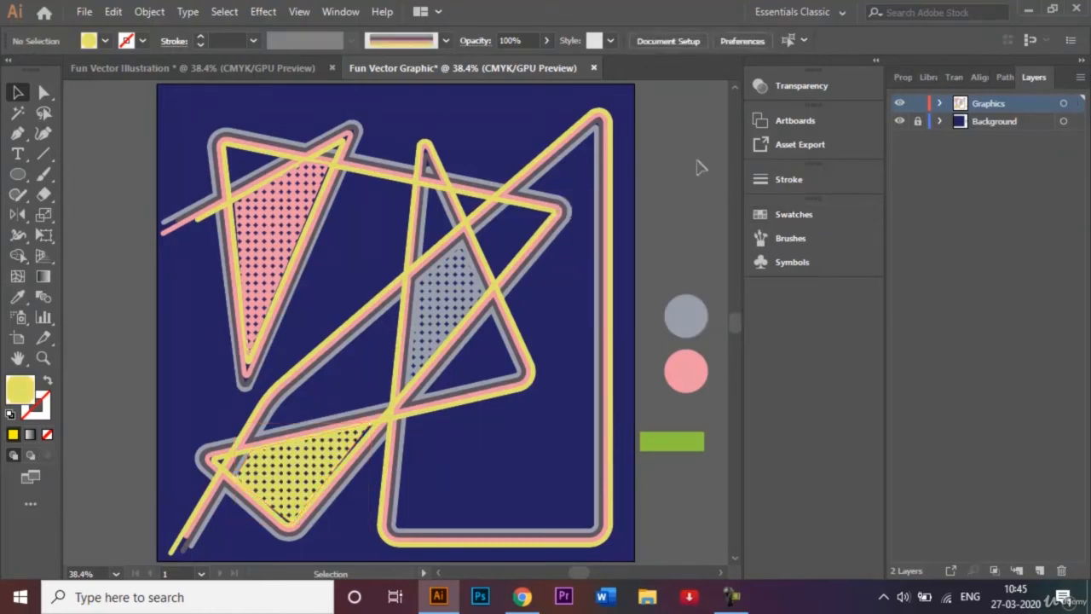
pyautogui.click(18, 134)
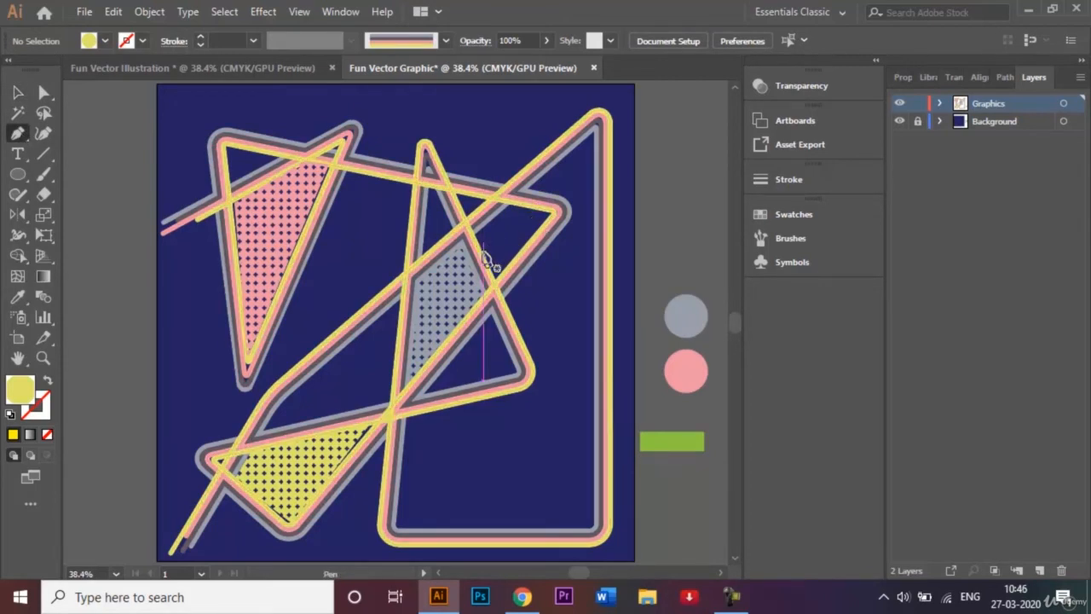
pyautogui.click(271, 434)
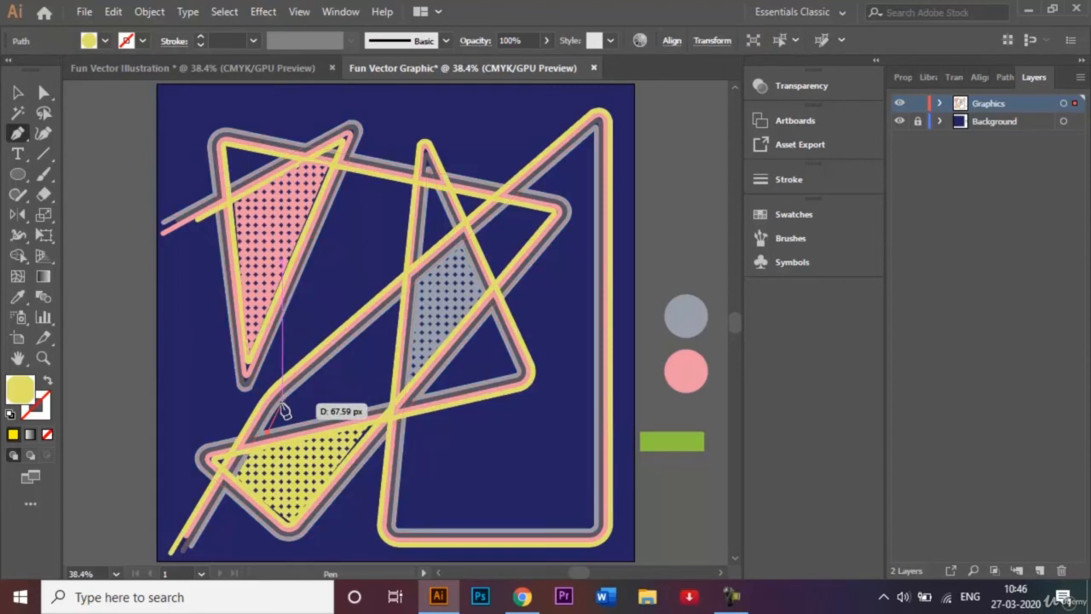
pyautogui.click(284, 404)
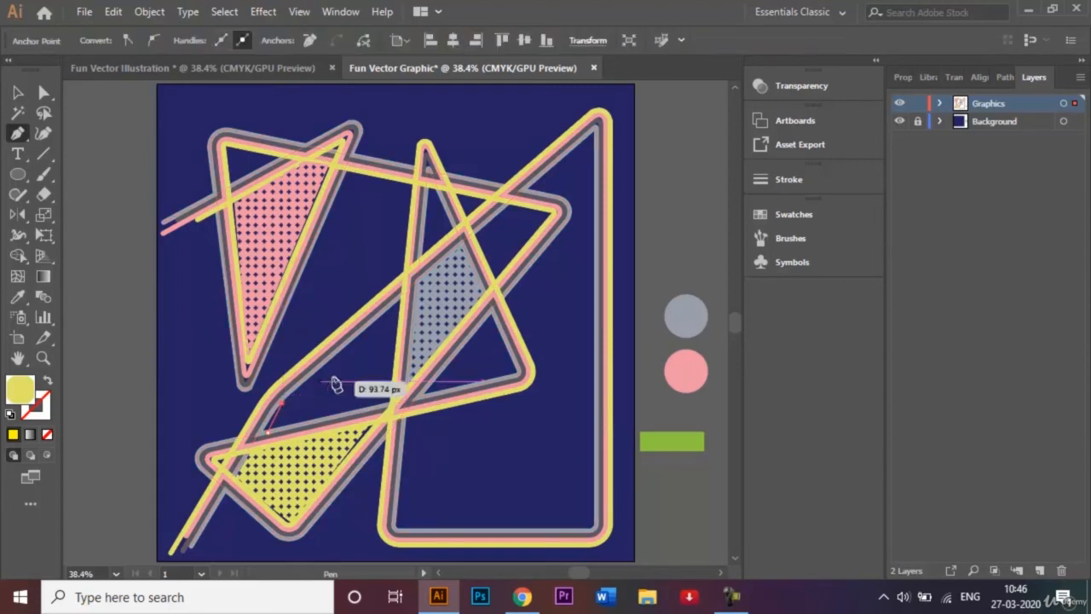
pyautogui.click(401, 308)
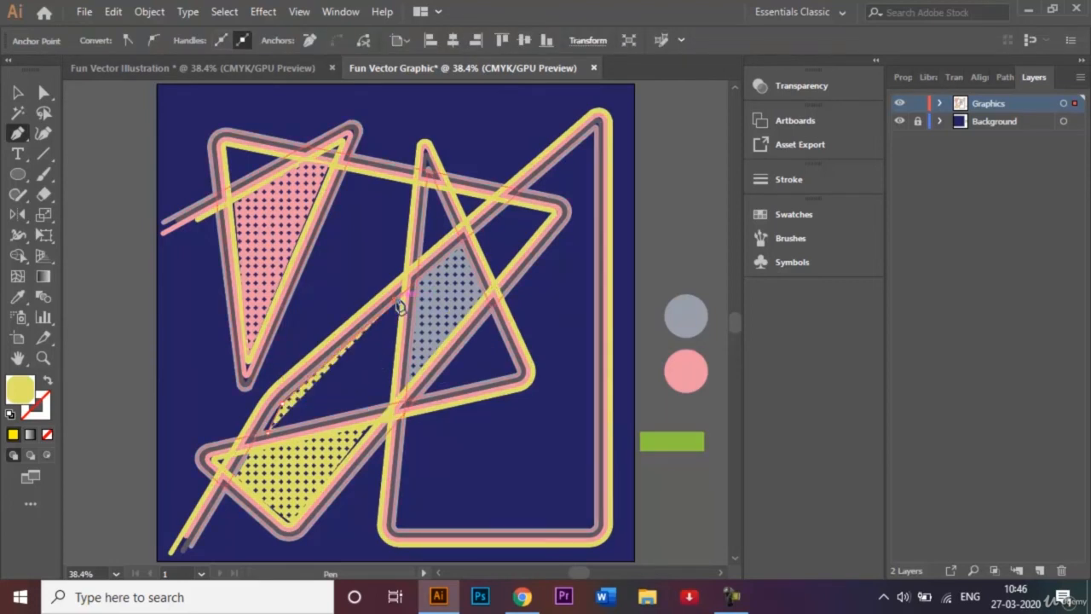
pyautogui.click(390, 410)
pyautogui.click(270, 433)
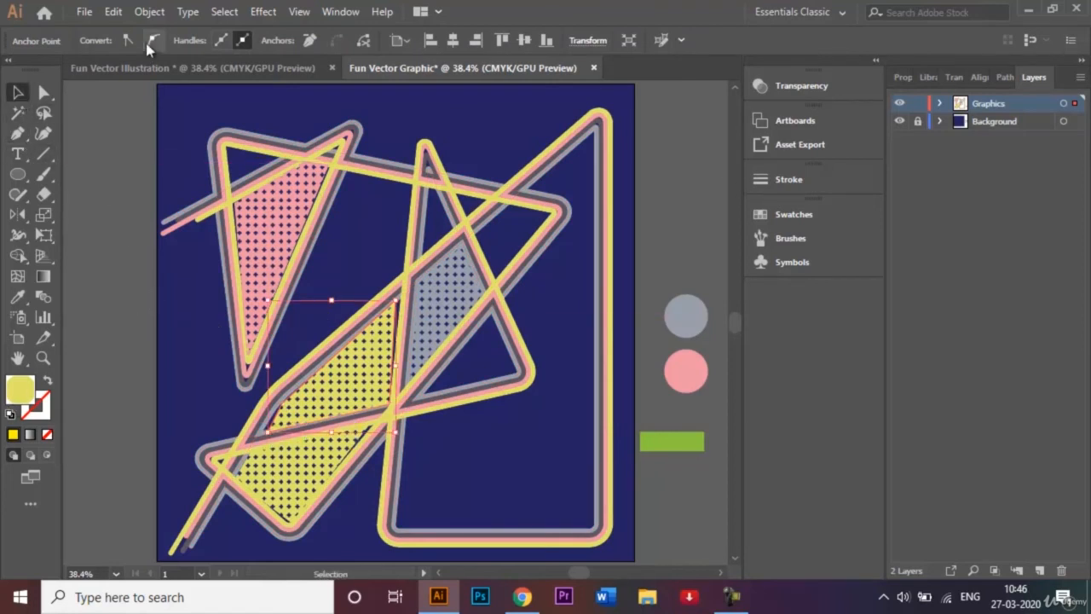
# Fill the new shape beside the grey dotted shape with the pink dot pattern swatch
pyautogui.click(67, 296)
pyautogui.click(371, 381)
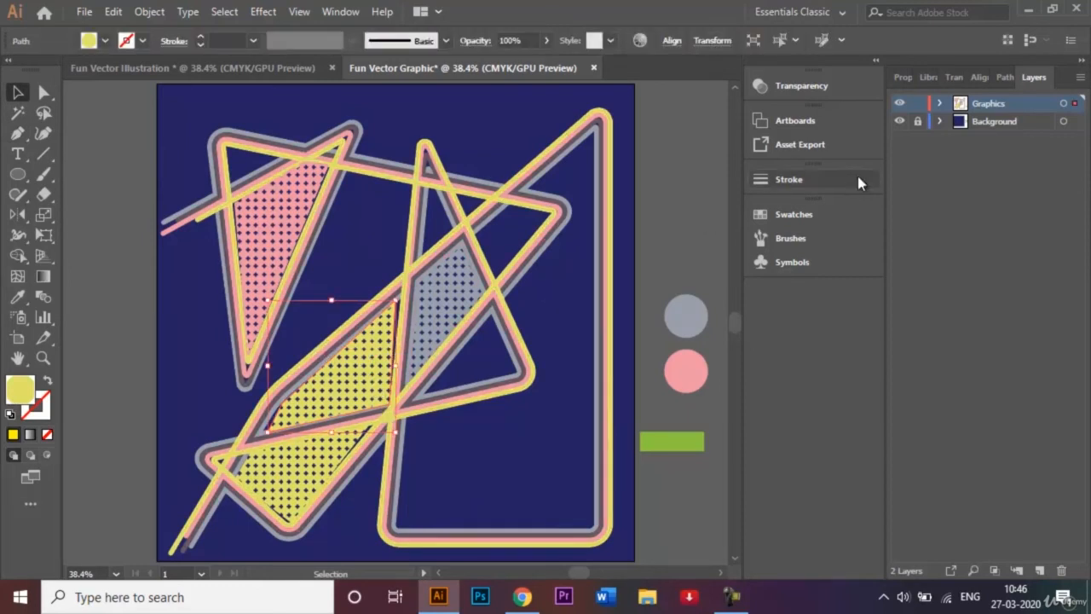
pyautogui.click(797, 216)
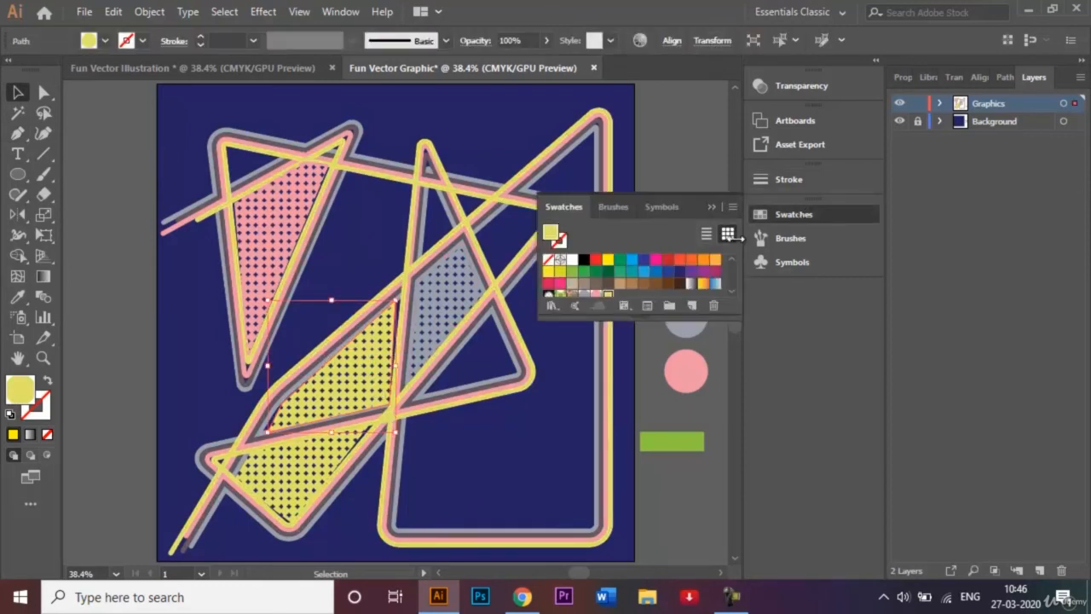
pyautogui.click(595, 295)
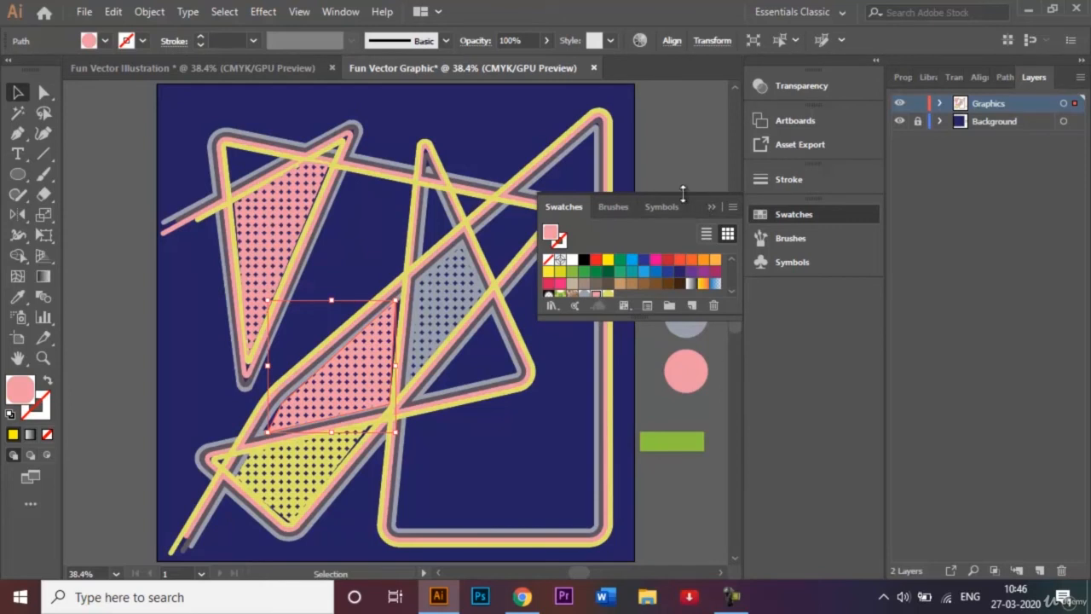
pyautogui.click(712, 207)
pyautogui.click(17, 134)
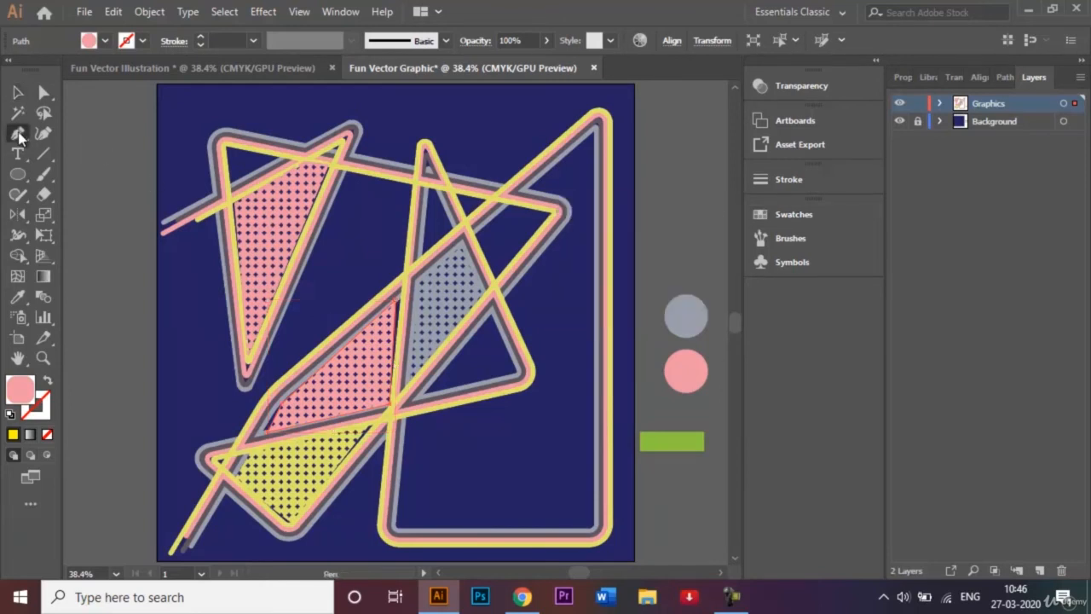
pyautogui.click(106, 43)
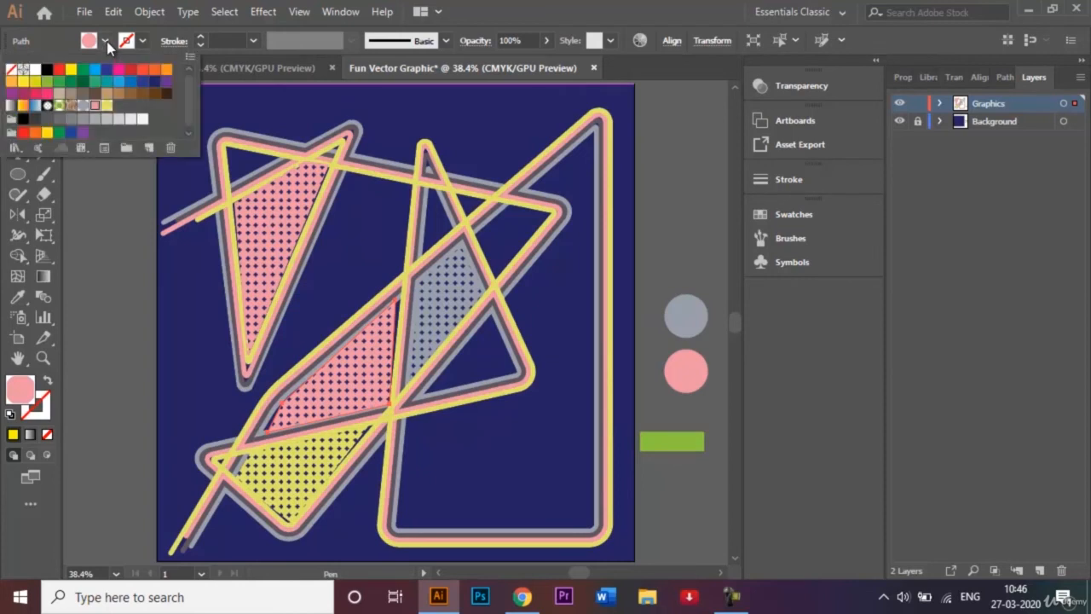
pyautogui.click(107, 105)
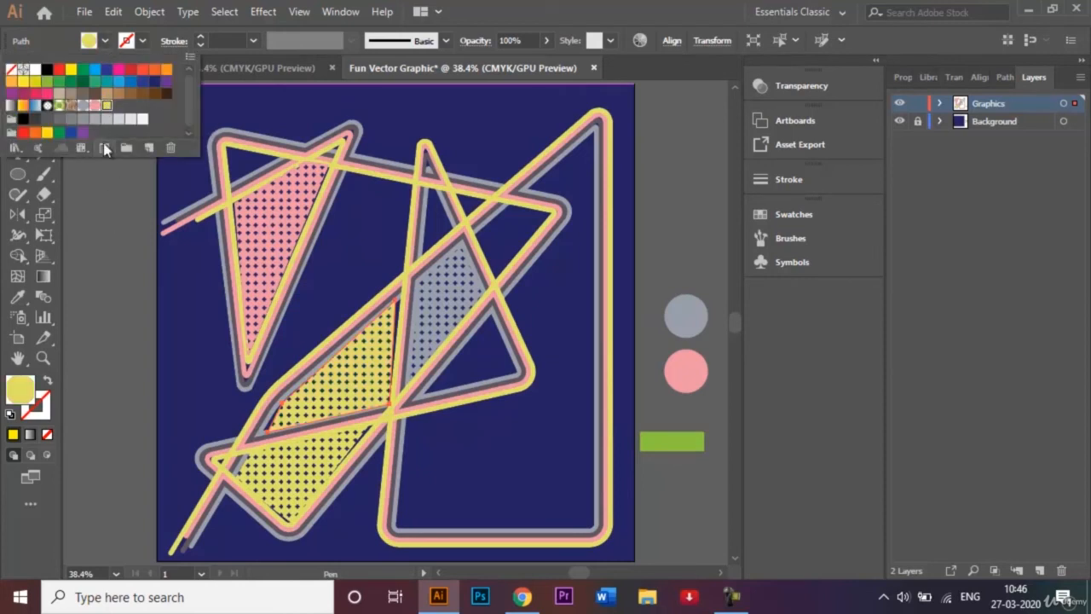
pyautogui.click(117, 214)
pyautogui.hotkey('ctrl', 'z')
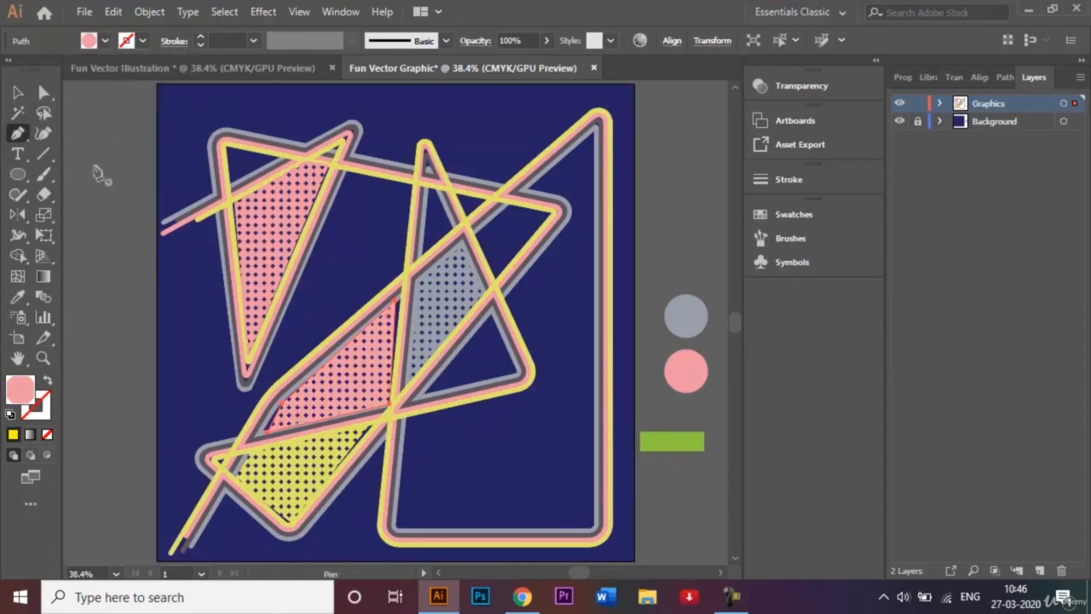
# With nothing selected, set the fill to the yellow dot pattern and draw a closed four-cornered Pen shape in the gap upper-right of the grey shape
pyautogui.click(17, 91)
pyautogui.click(107, 134)
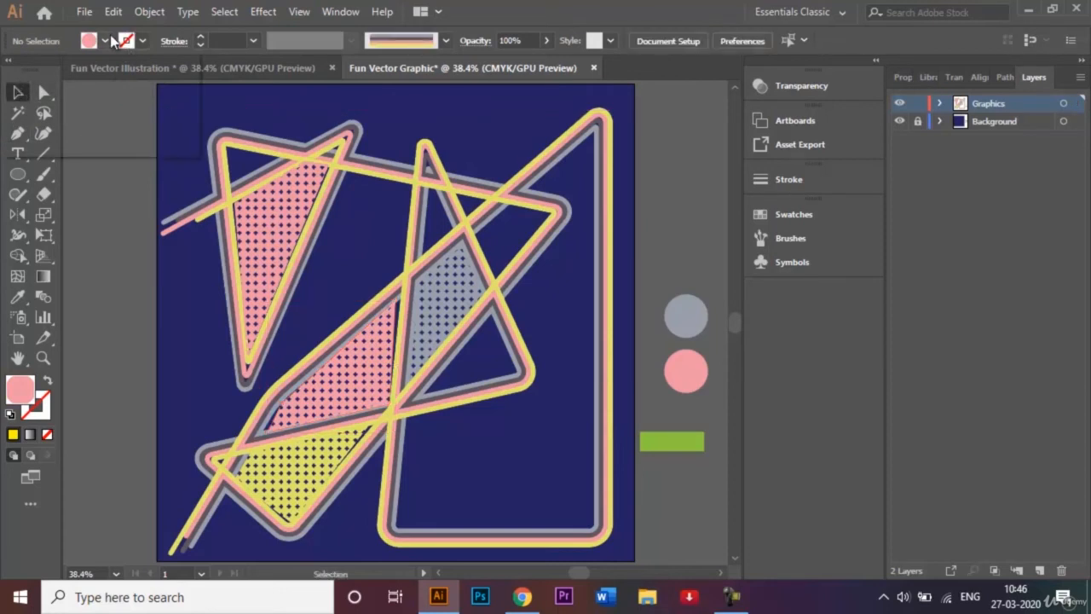
pyautogui.click(105, 40)
pyautogui.click(109, 106)
pyautogui.click(119, 213)
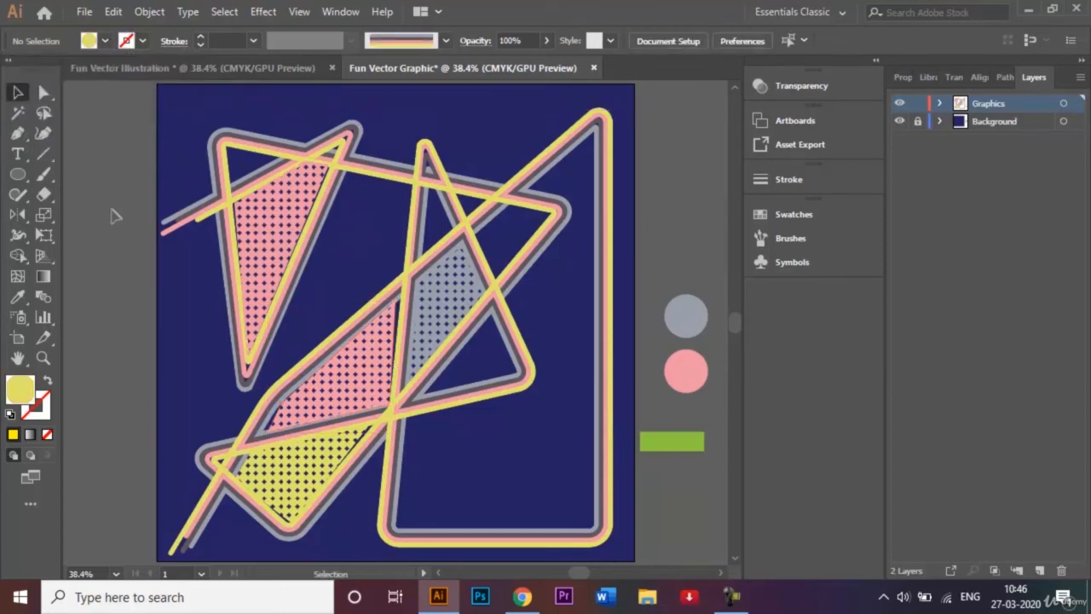
pyautogui.click(17, 134)
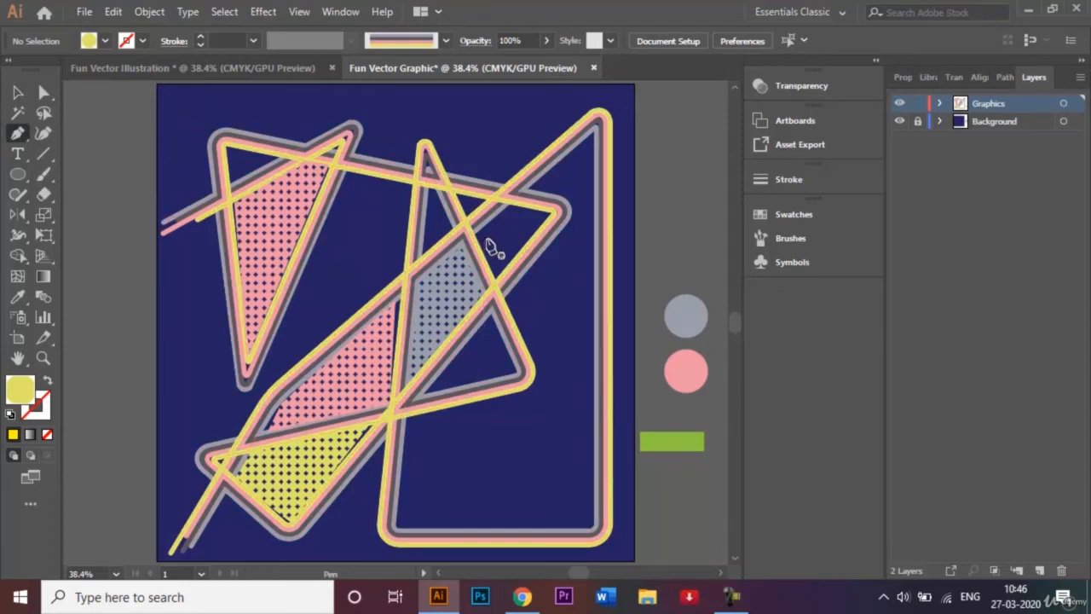
pyautogui.moveTo(476, 236); pyautogui.dragTo(549, 216)
pyautogui.click(548, 210)
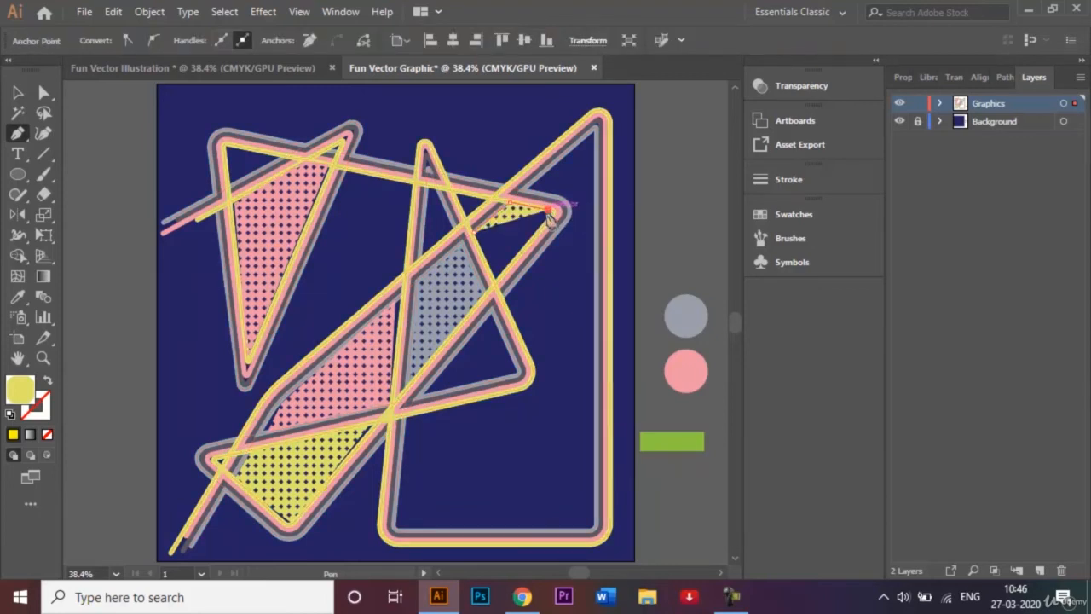
pyautogui.click(494, 284)
pyautogui.click(471, 230)
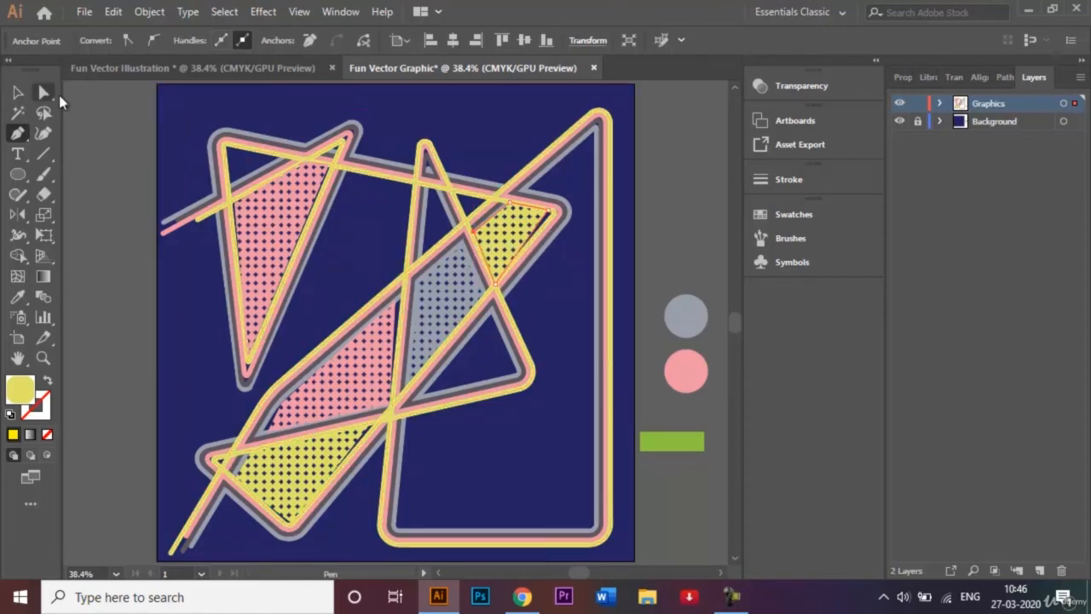
pyautogui.click(17, 94)
pyautogui.click(162, 189)
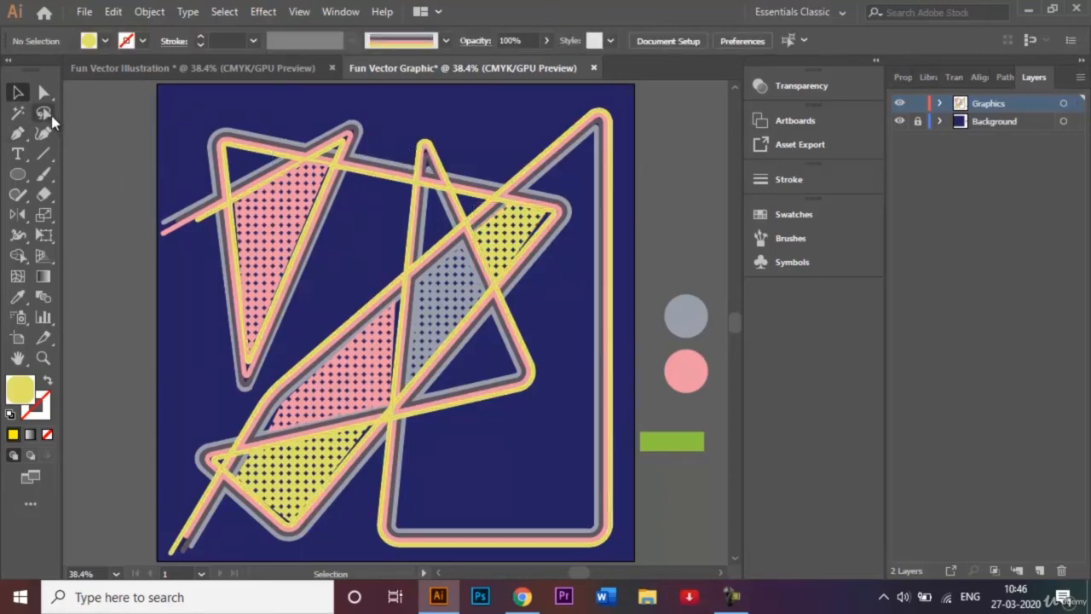
# Check the Fun Vector Illustration reference, then set the fill to solid orange and draw a tall, narrow rectangle outside the artboard
pyautogui.click(259, 68)
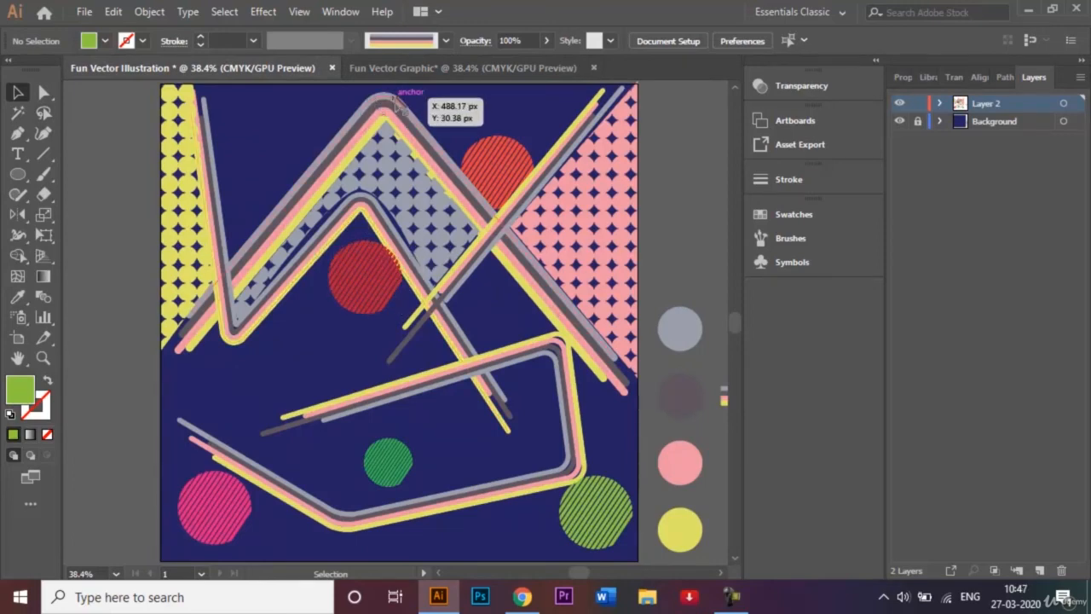
pyautogui.click(460, 69)
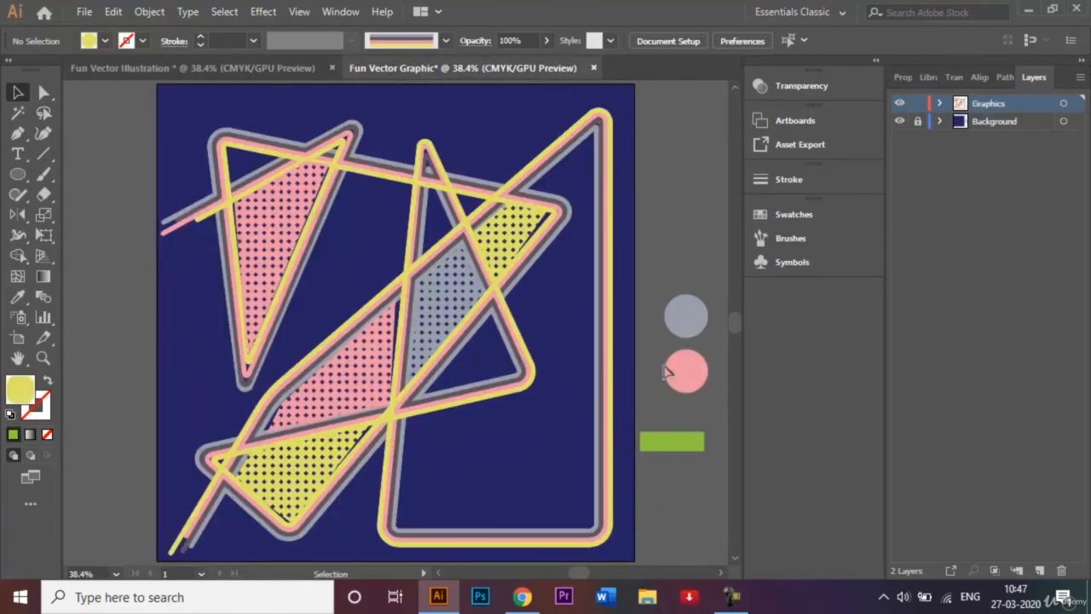
pyautogui.click(437, 573)
pyautogui.click(437, 574)
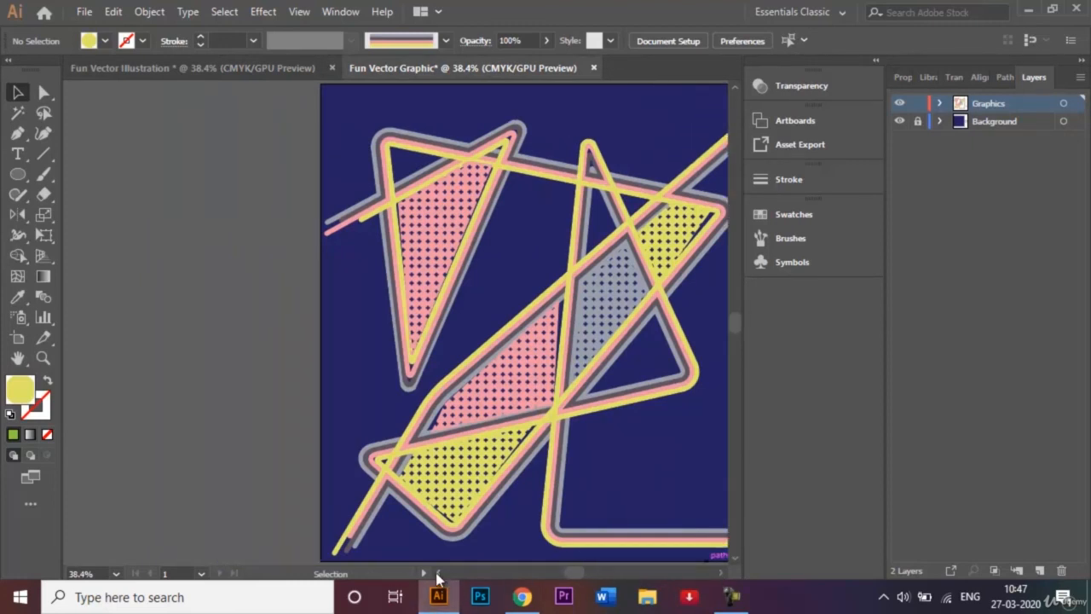
pyautogui.click(107, 45)
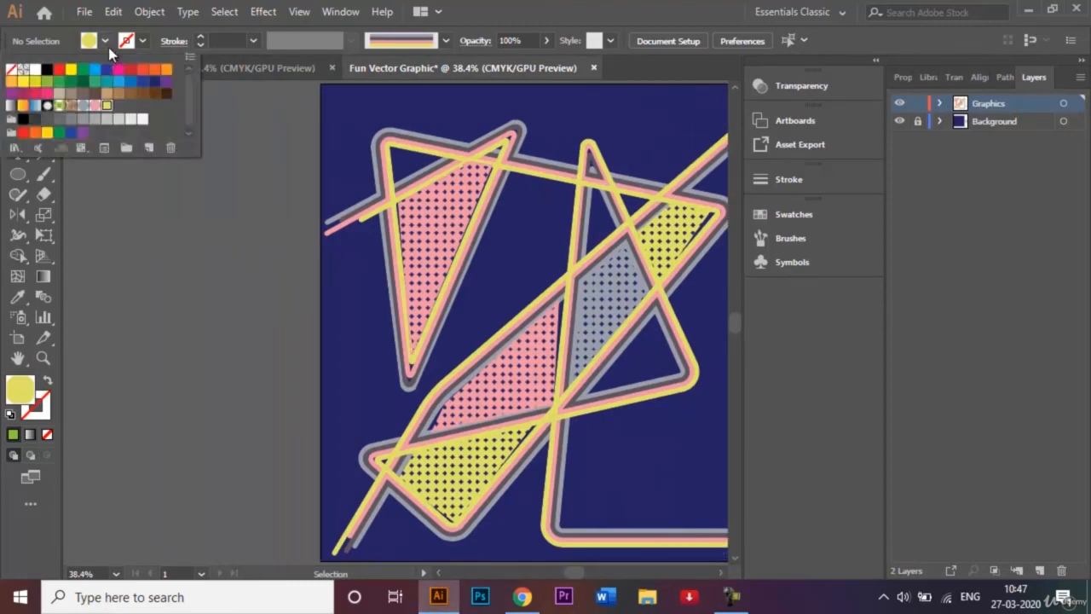
pyautogui.click(167, 74)
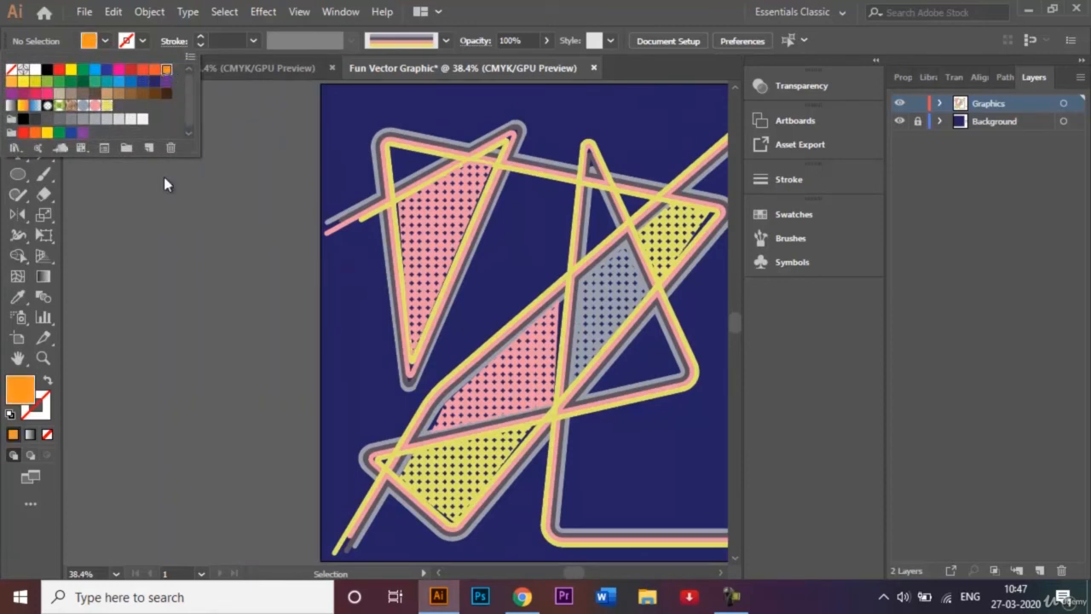
pyautogui.click(177, 226)
pyautogui.moveTo(23, 180); pyautogui.dragTo(80, 181)
pyautogui.moveTo(95, 225)
pyautogui.mouseDown()
pyautogui.moveTo(112, 312)
pyautogui.moveTo(97, 400)
pyautogui.moveTo(101, 517)
pyautogui.mouseUp()
# Duplicate the orange bar sideways with a small gap and repeat the copy to build an evenly spaced row of 21 bars
pyautogui.click(21, 98)
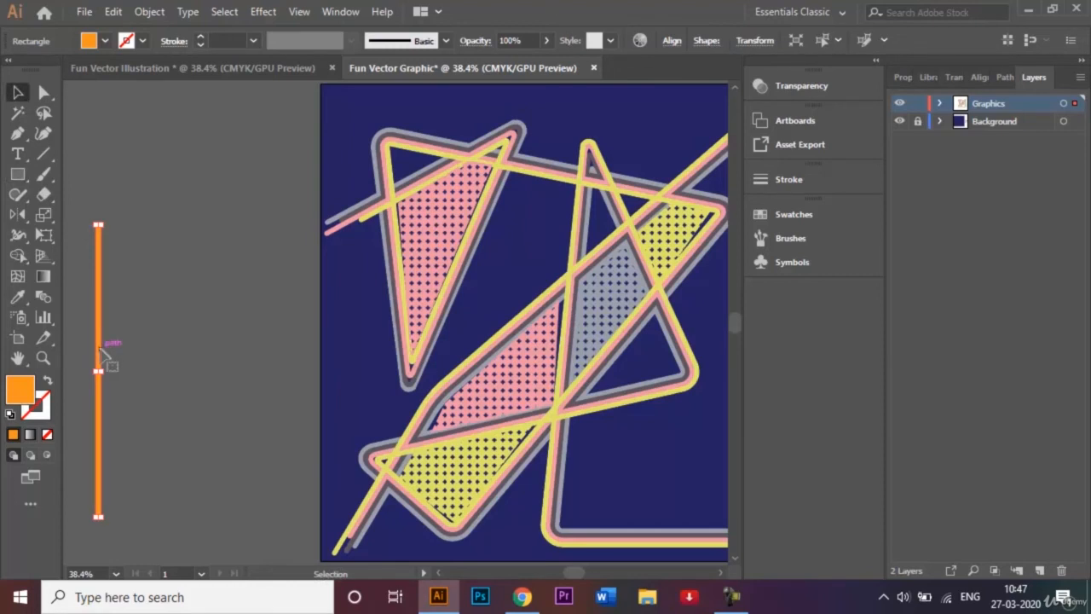
pyautogui.moveTo(104, 352); pyautogui.dragTo(114, 356)
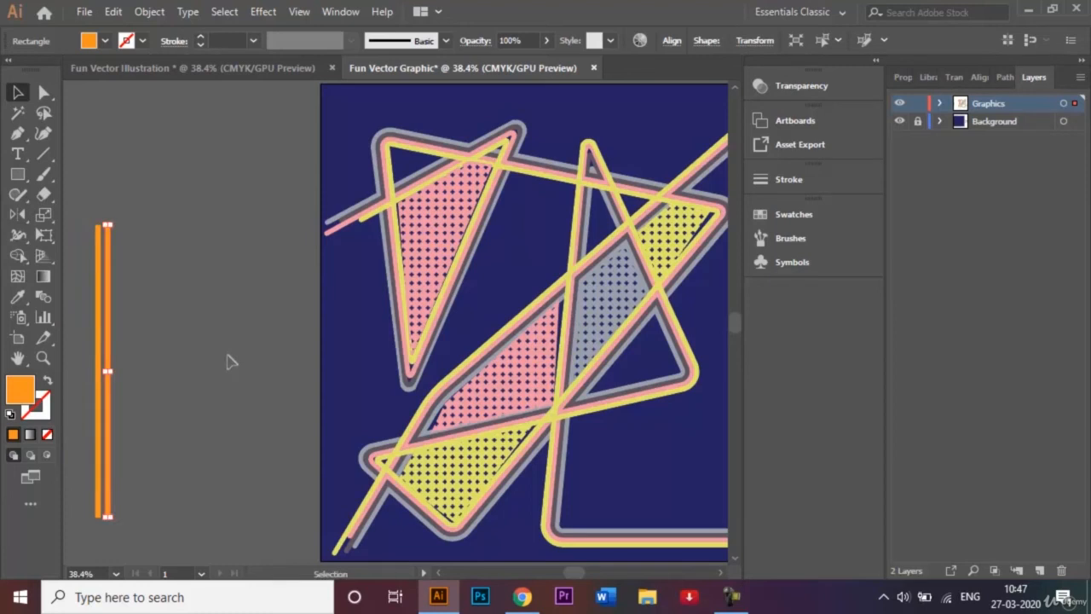
pyautogui.hotkey('ctrl', 'd')
pyautogui.hotkey('ctrl', 'd')
pyautogui.hotkey('ctrl', 'd')
pyautogui.hotkey('ctrl', 'd')
pyautogui.hotkey('ctrl', 'd')
pyautogui.hotkey('ctrl', 'd')
pyautogui.hotkey('ctrl', 'd')
pyautogui.hotkey('ctrl', 'd')
pyautogui.hotkey('ctrl', 'd')
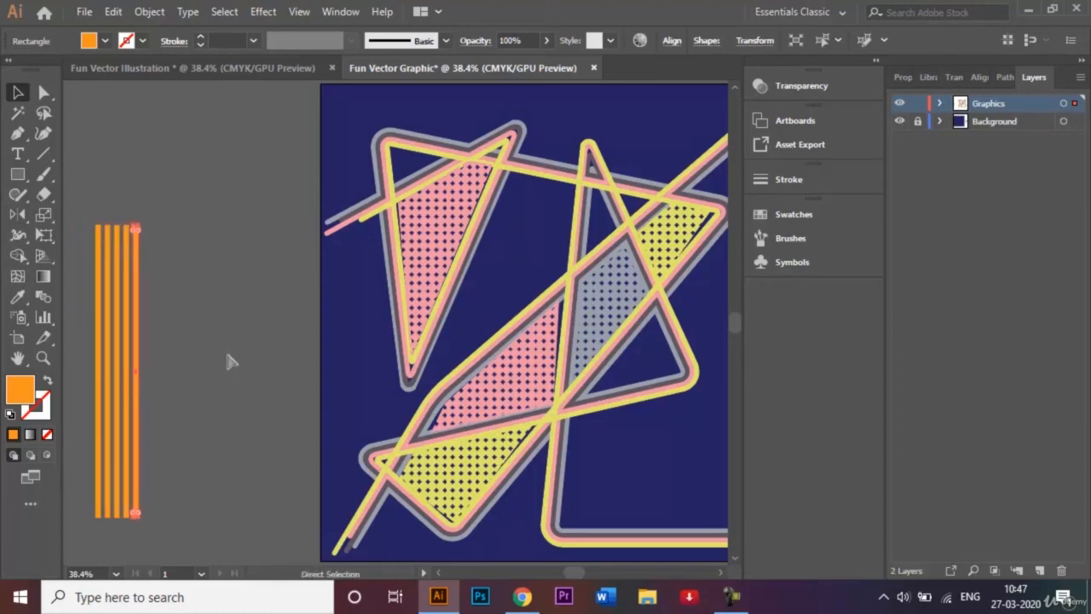
pyautogui.hotkey('ctrl', 'd')
pyautogui.hotkey('ctrl', 'd')
pyautogui.hotkey('ctrl', 'd')
pyautogui.hotkey('ctrl', 'd')
pyautogui.hotkey('ctrl', 'd')
pyautogui.hotkey('ctrl', 'd')
pyautogui.hotkey('ctrl', 'd')
pyautogui.hotkey('ctrl', 'd')
pyautogui.hotkey('ctrl', 'd')
pyautogui.hotkey('ctrl', 'd')
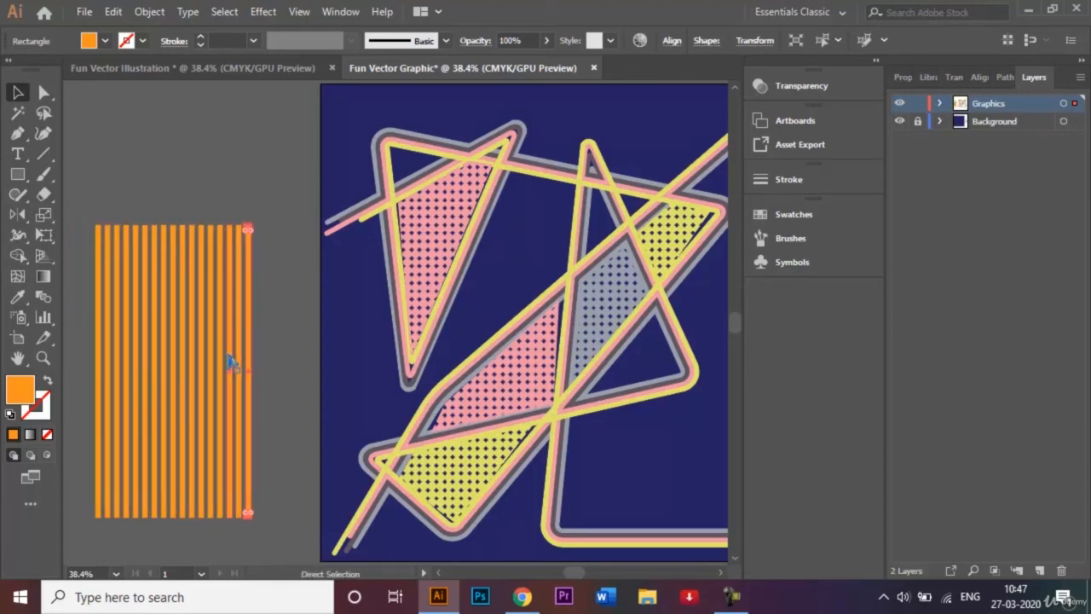
# Draw an orange circle with the Ellipse tool, centred over the row of bars and nearly as wide as it
pyautogui.click(18, 174)
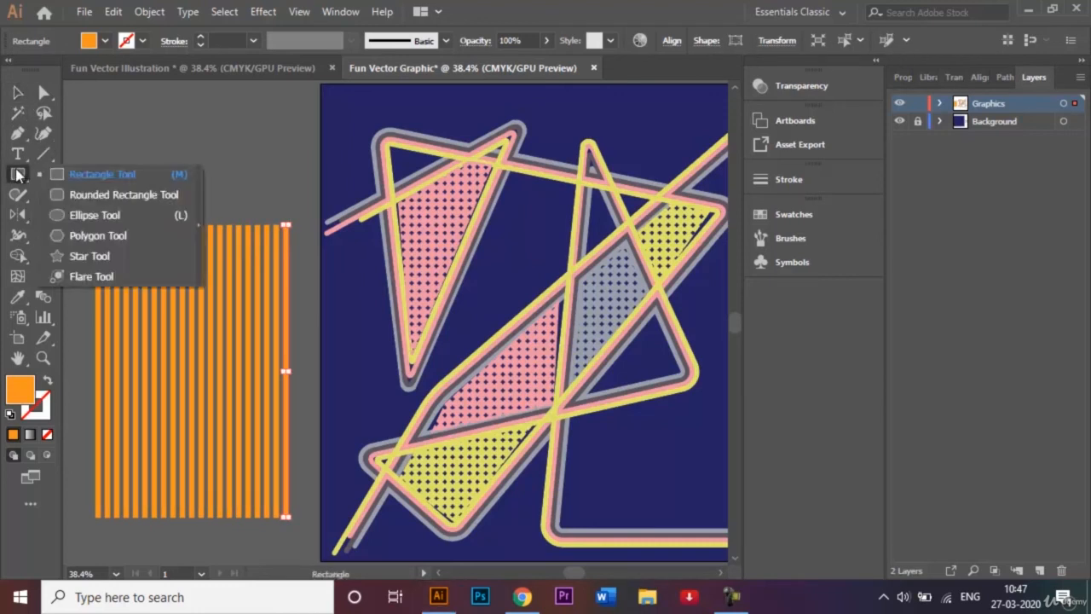
pyautogui.click(91, 218)
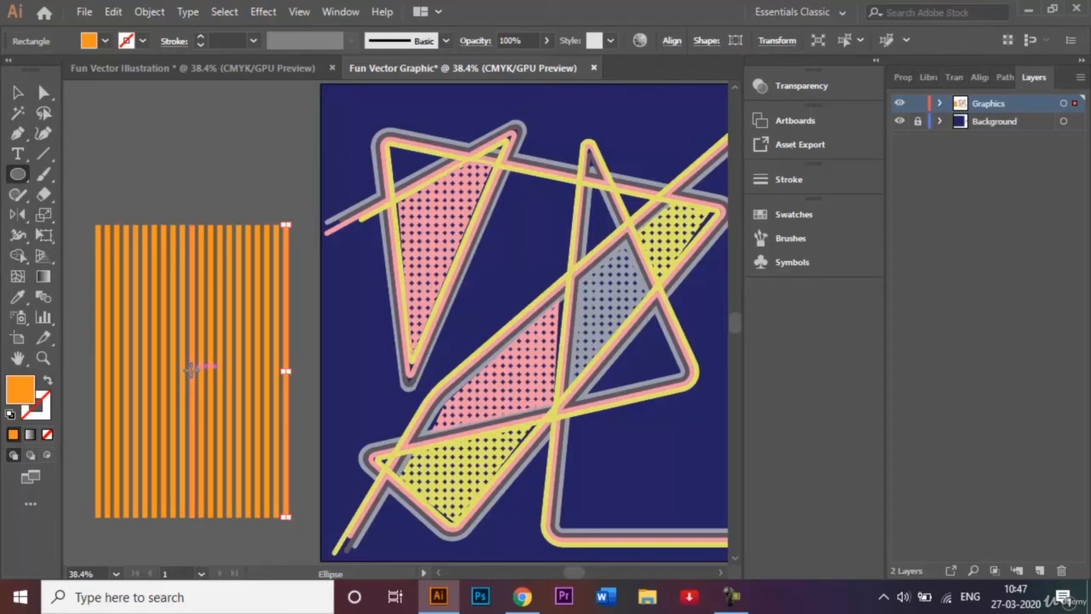
pyautogui.moveTo(191, 370); pyautogui.dragTo(283, 467)
pyautogui.click(17, 92)
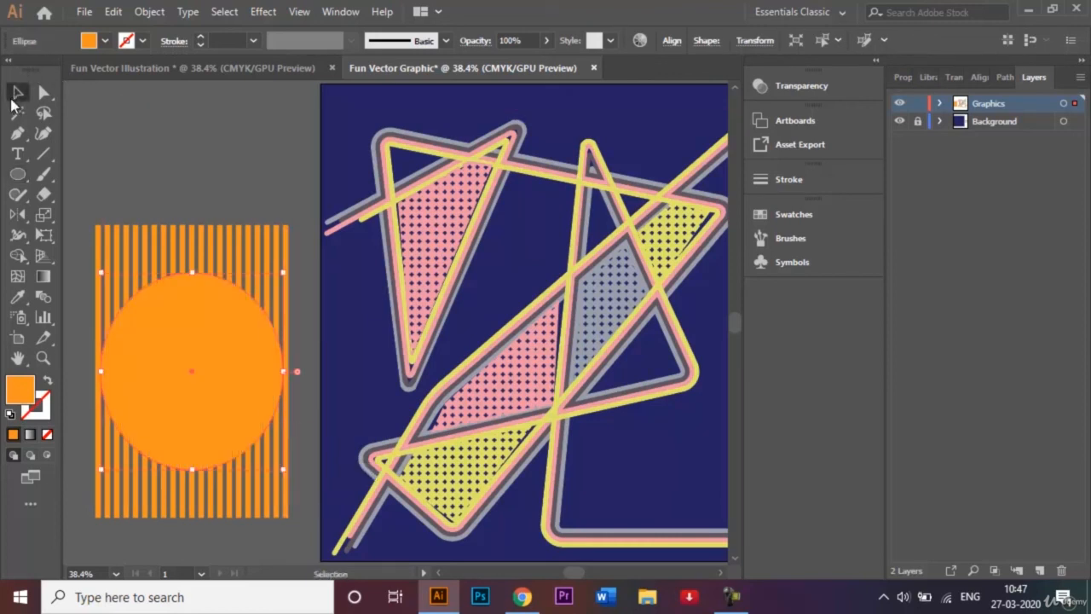
pyautogui.click(103, 175)
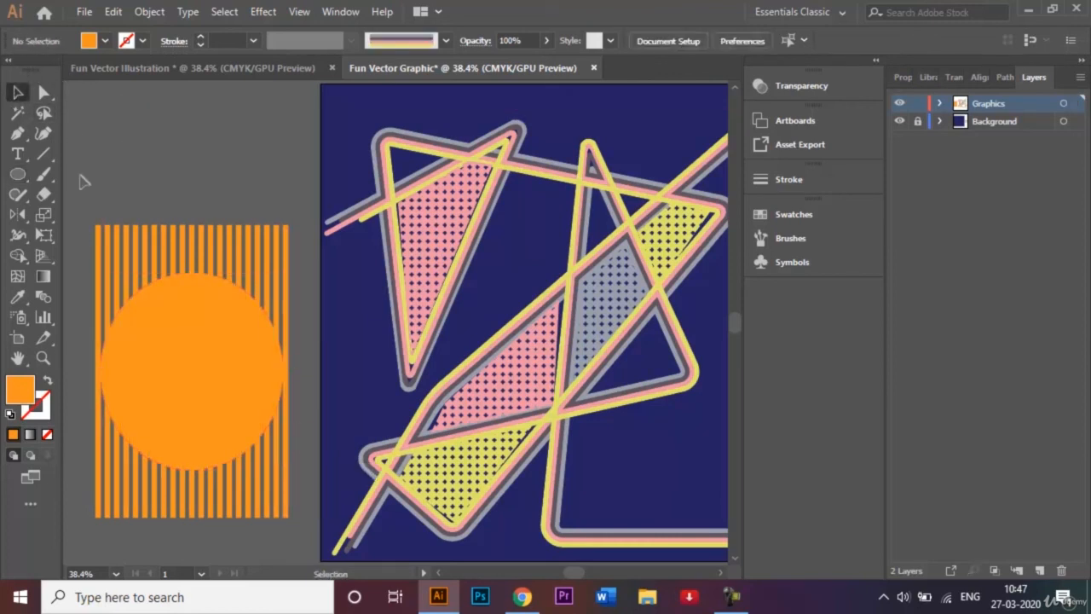
# Combine the orange bars with the circle, excluding the last bar, into a compound path and intersect the shapes into a vertically striped circle
pyautogui.click(275, 499)
pyautogui.rightClick(198, 359)
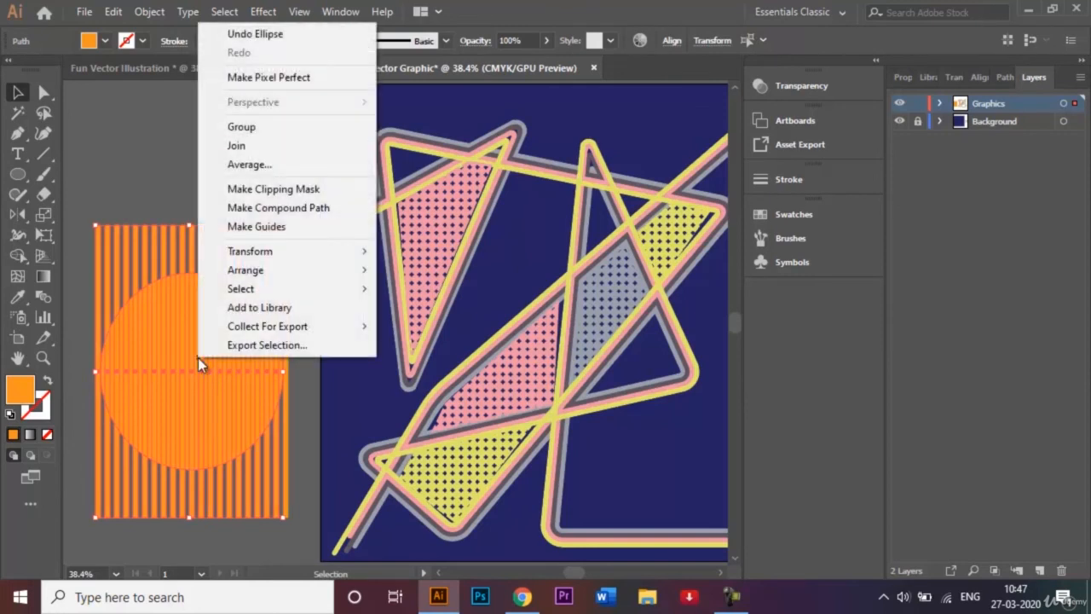
pyautogui.click(319, 208)
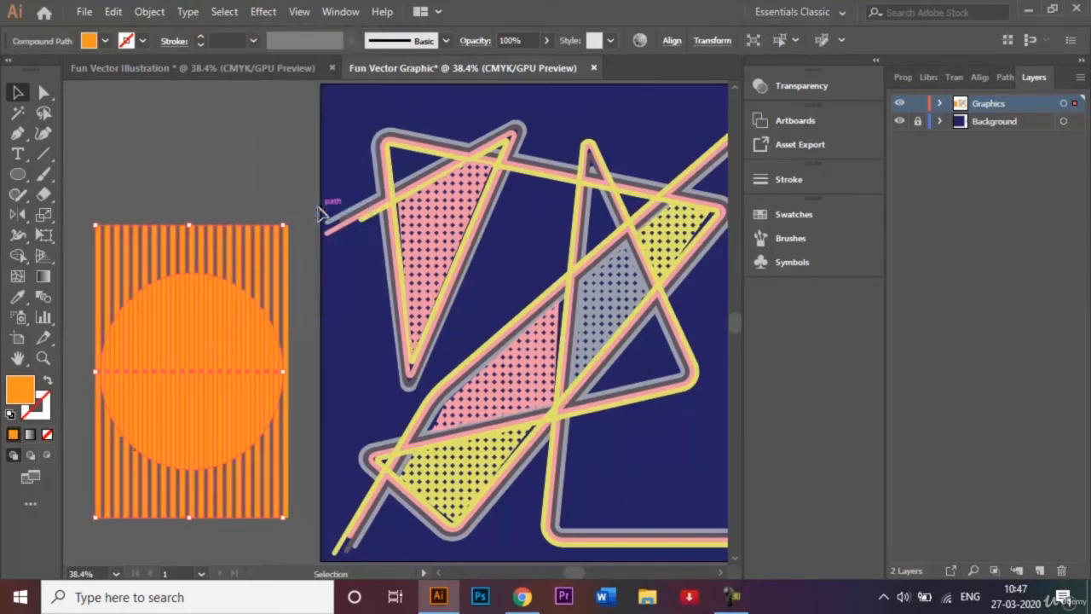
pyautogui.click(1002, 82)
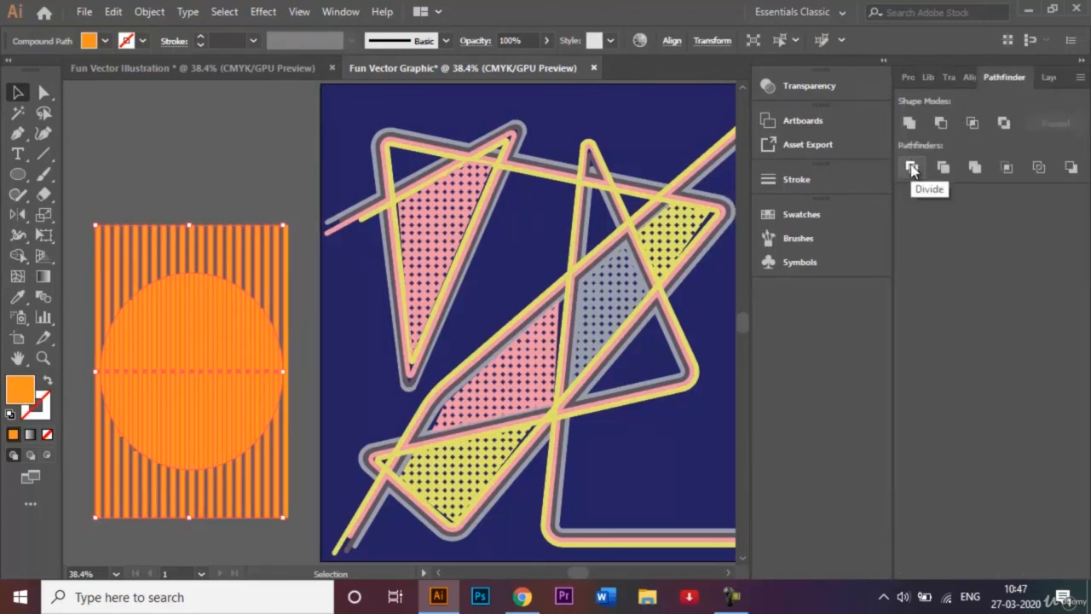
pyautogui.click(979, 123)
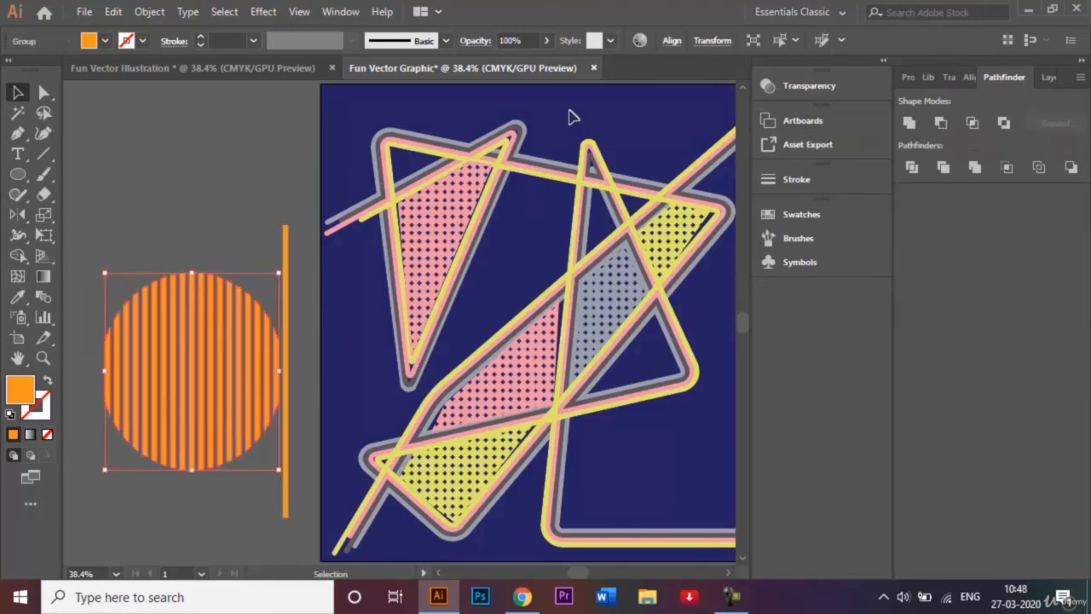
# Delete the leftover full-height orange bar beside the striped circle
pyautogui.click(264, 164)
pyautogui.click(285, 243)
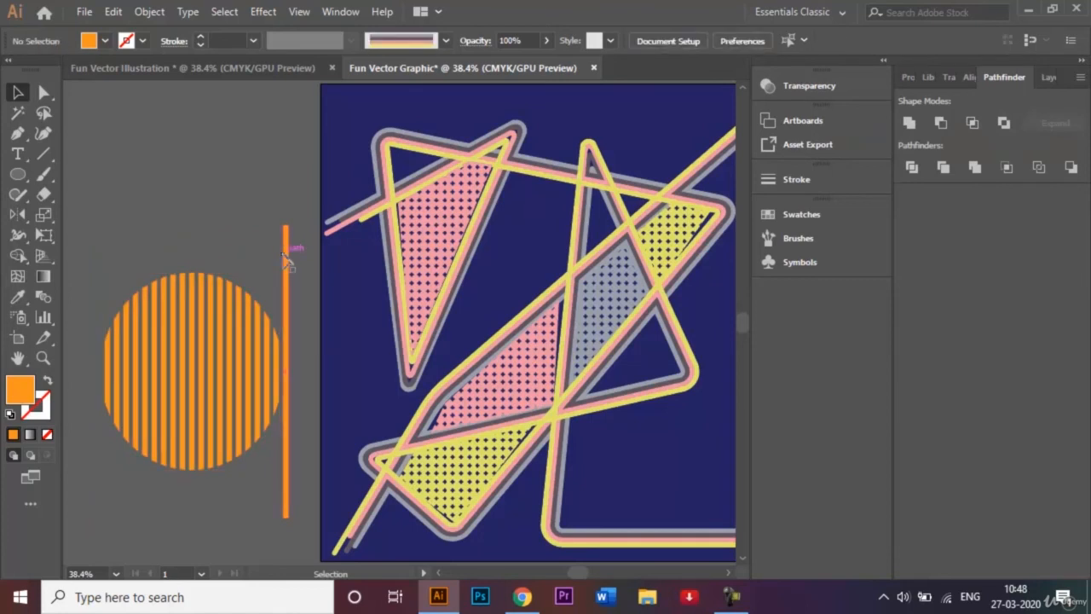
pyautogui.press('Delete')
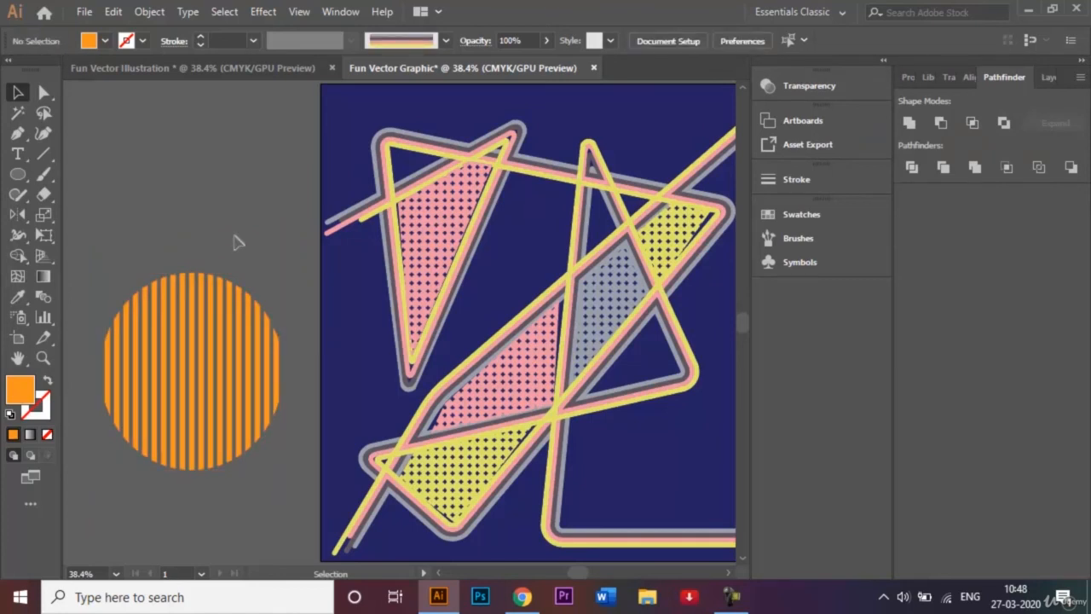
# Scale down the striped circle and distribute five copies of it across the artboard around the zigzag stripes
pyautogui.hotkey('ctrl', '-')
pyautogui.hotkey('ctrl', '-')
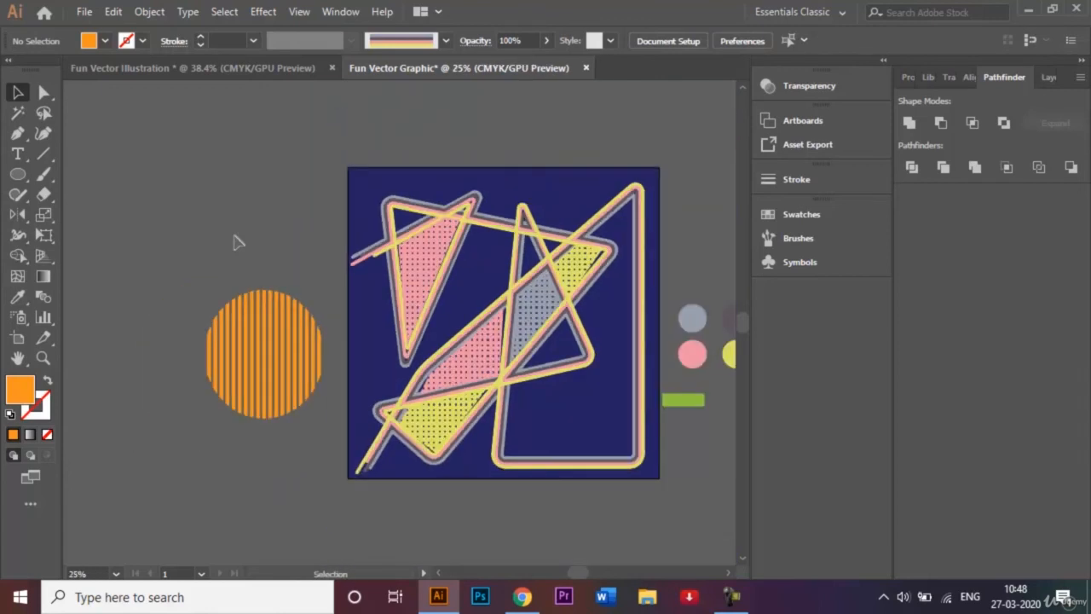
pyautogui.click(299, 388)
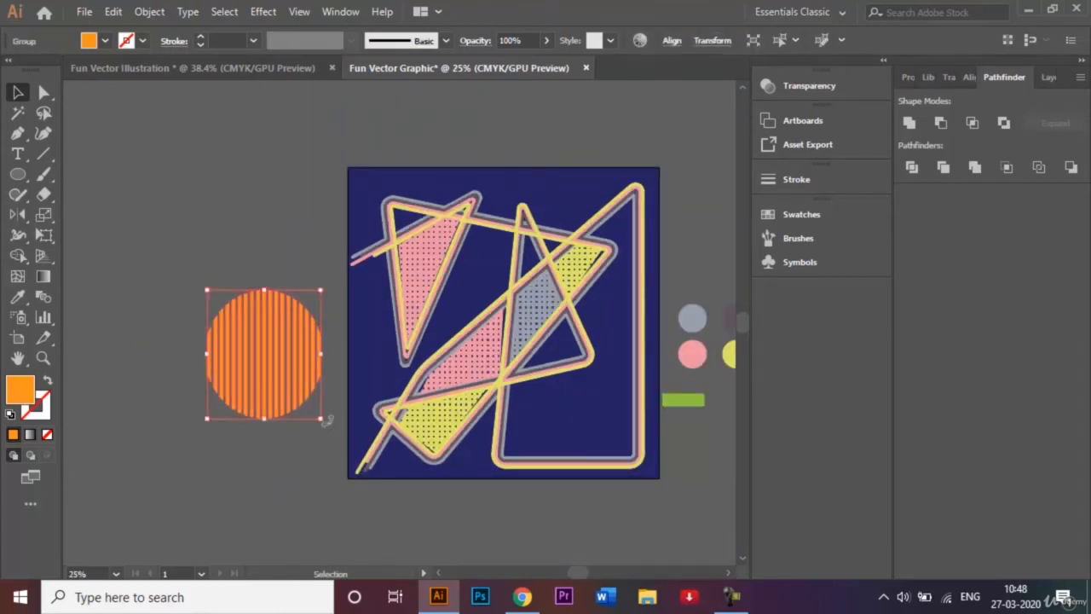
pyautogui.moveTo(322, 420); pyautogui.dragTo(384, 271)
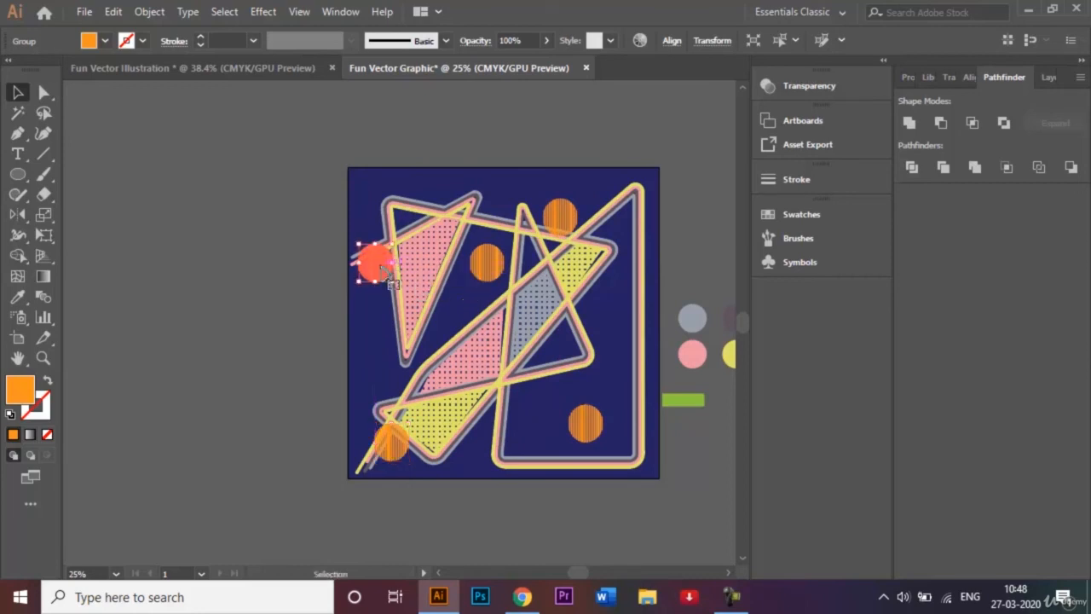
# Shrink the striped circle between the two upper triangles and place it just outside the zigzag's upper-right corner
pyautogui.click(487, 268)
pyautogui.moveTo(488, 268); pyautogui.dragTo(650, 209)
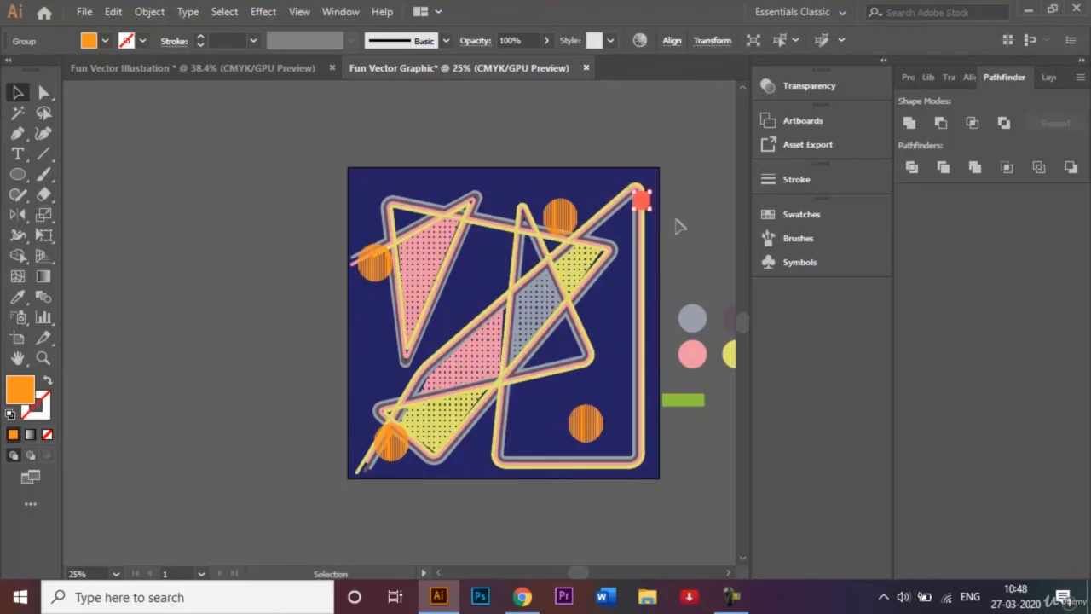
pyautogui.hotkey('ctrl', '1')
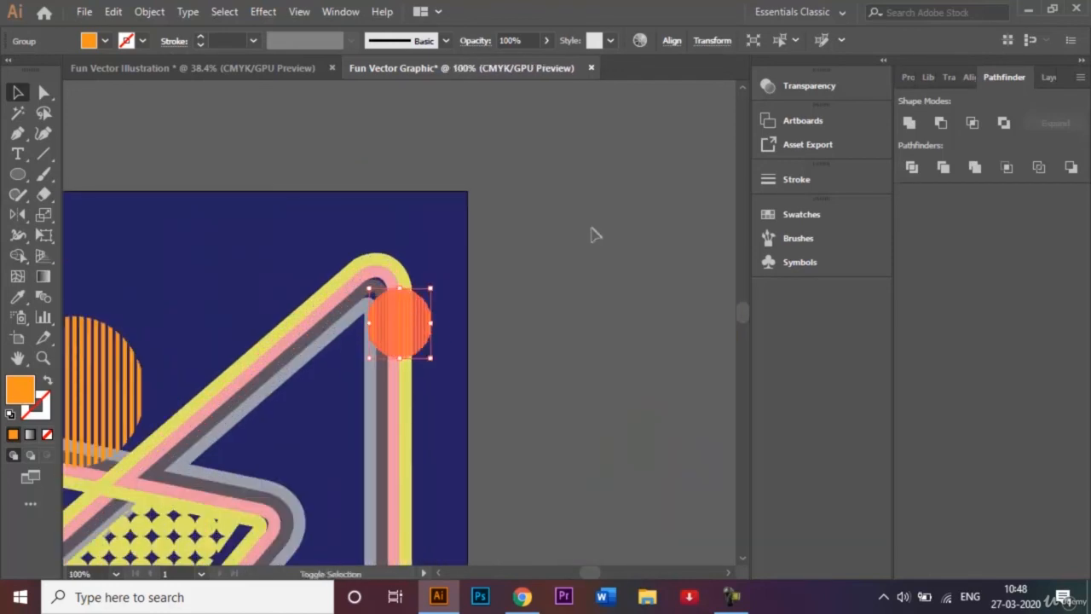
pyautogui.hotkey('shift', 'Right')
pyautogui.hotkey('shift', 'Right')
pyautogui.hotkey('shift', 'Right')
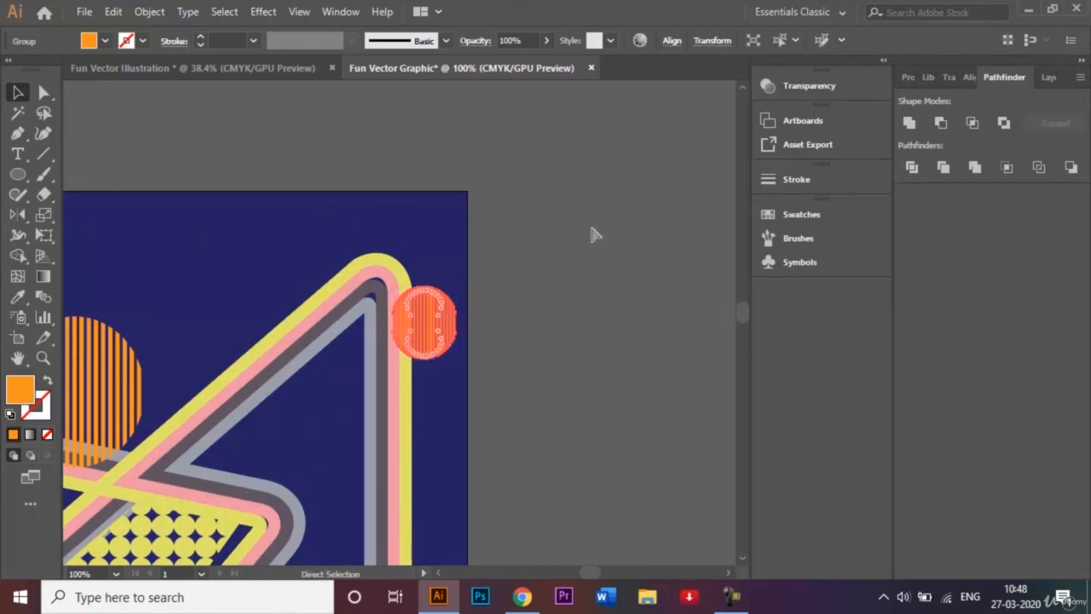
pyautogui.hotkey('ctrl', '0')
pyautogui.click(652, 168)
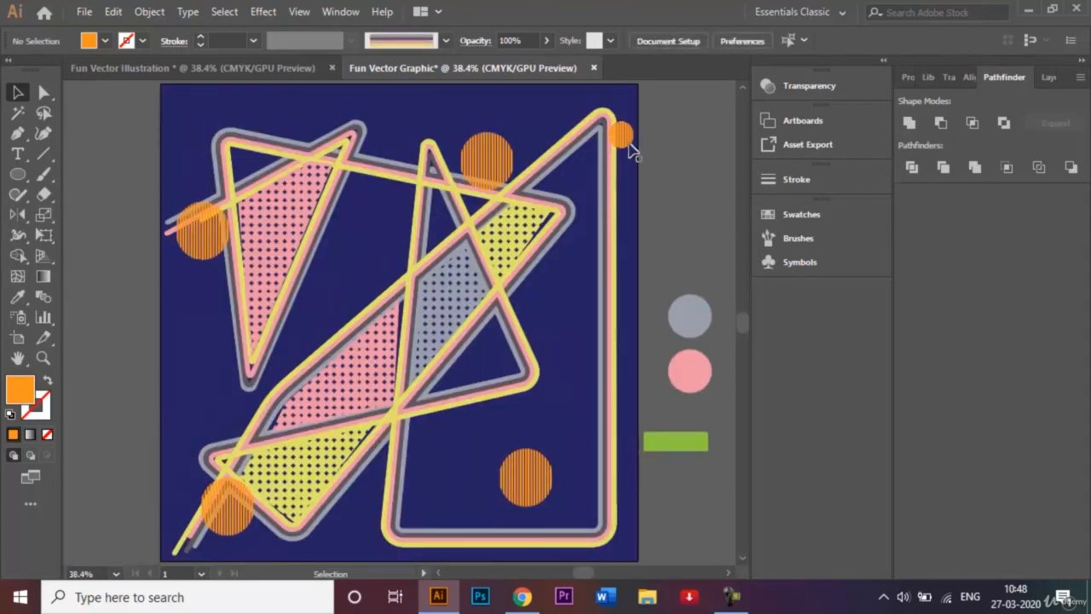
# Recolour the small striped circle at the artboard's upper-right corner with the magenta swatch
pyautogui.click(625, 140)
pyautogui.click(107, 40)
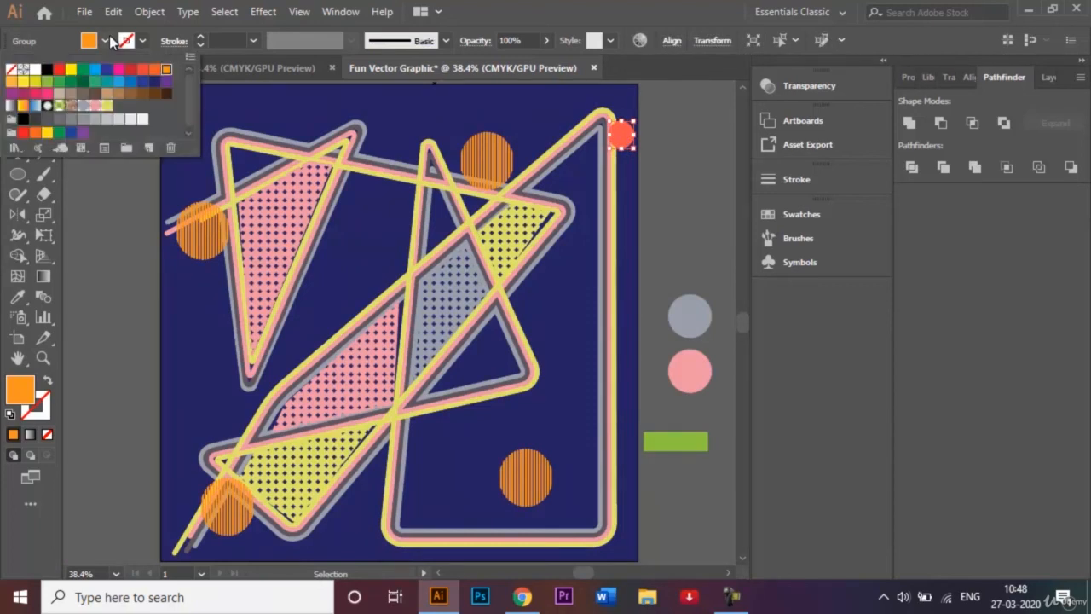
pyautogui.click(22, 95)
pyautogui.click(94, 219)
pyautogui.click(102, 224)
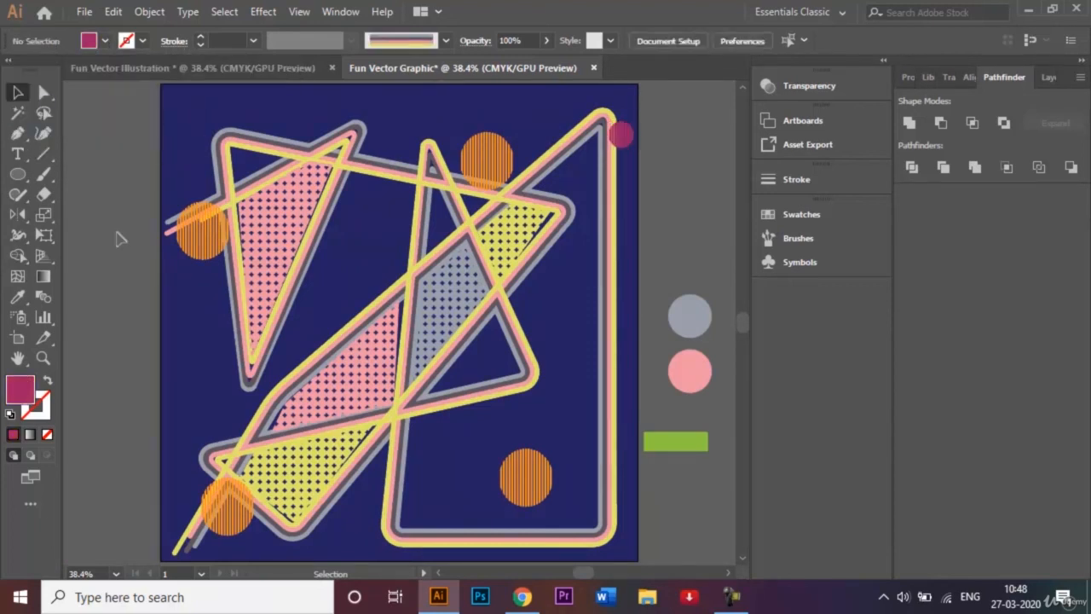
# Recolour the striped circle near the artboard's lower-left corner with the red swatch
pyautogui.click(247, 517)
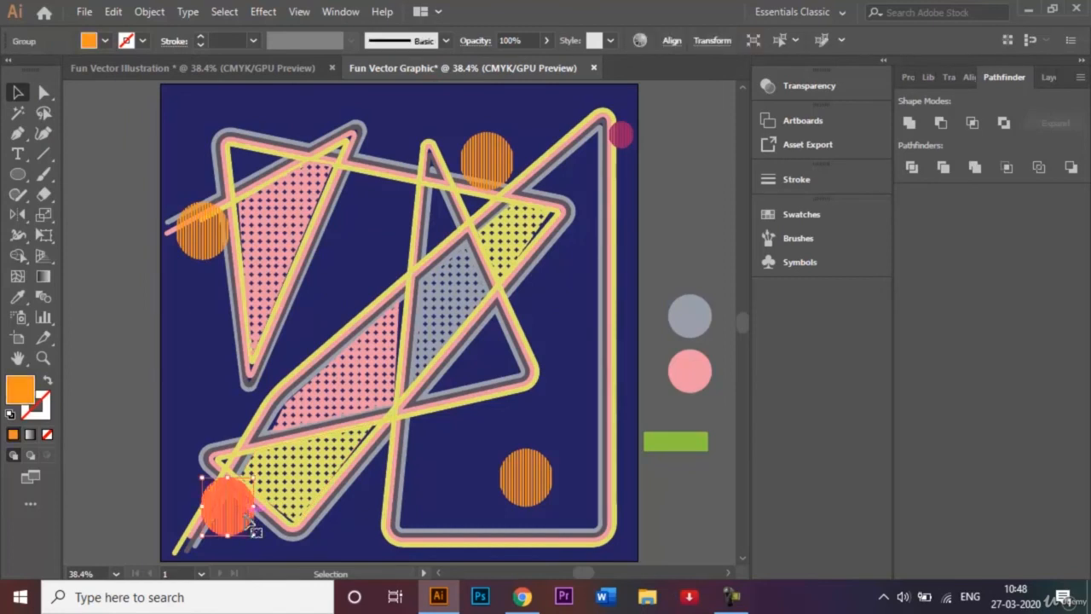
pyautogui.click(105, 41)
pyautogui.click(167, 70)
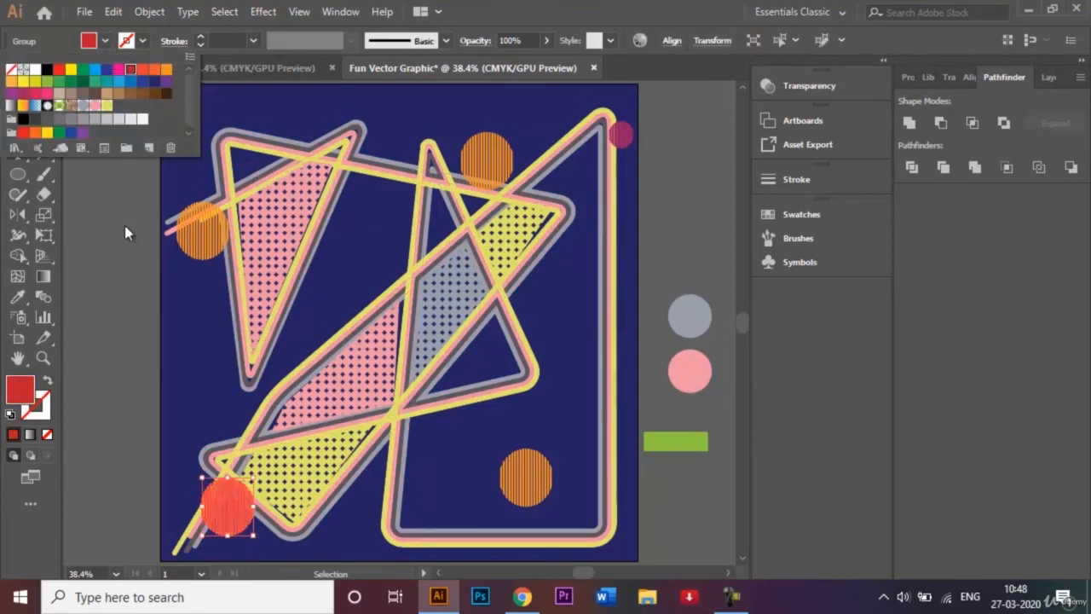
pyautogui.click(120, 302)
# Recolour the striped circle at the artboard's upper-left edge with the green swatch
pyautogui.click(213, 235)
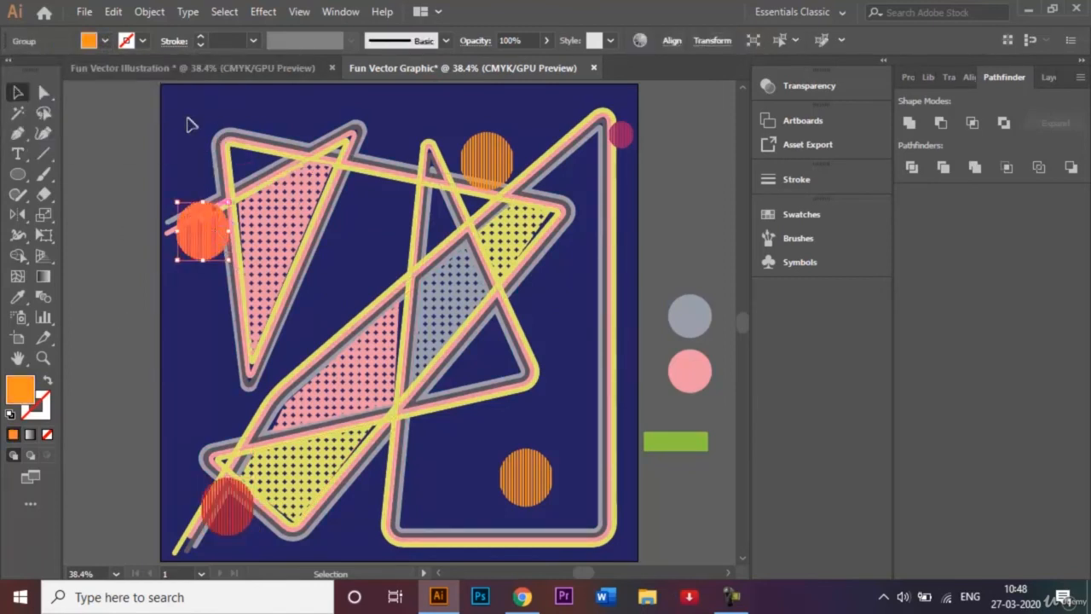
pyautogui.click(105, 41)
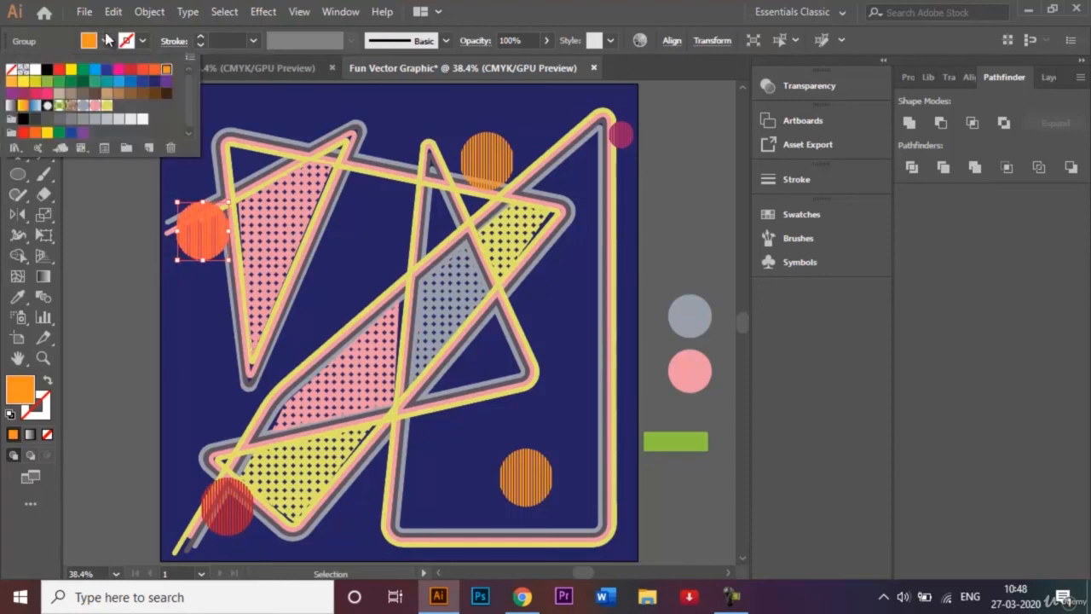
pyautogui.click(59, 82)
pyautogui.click(70, 269)
pyautogui.click(93, 316)
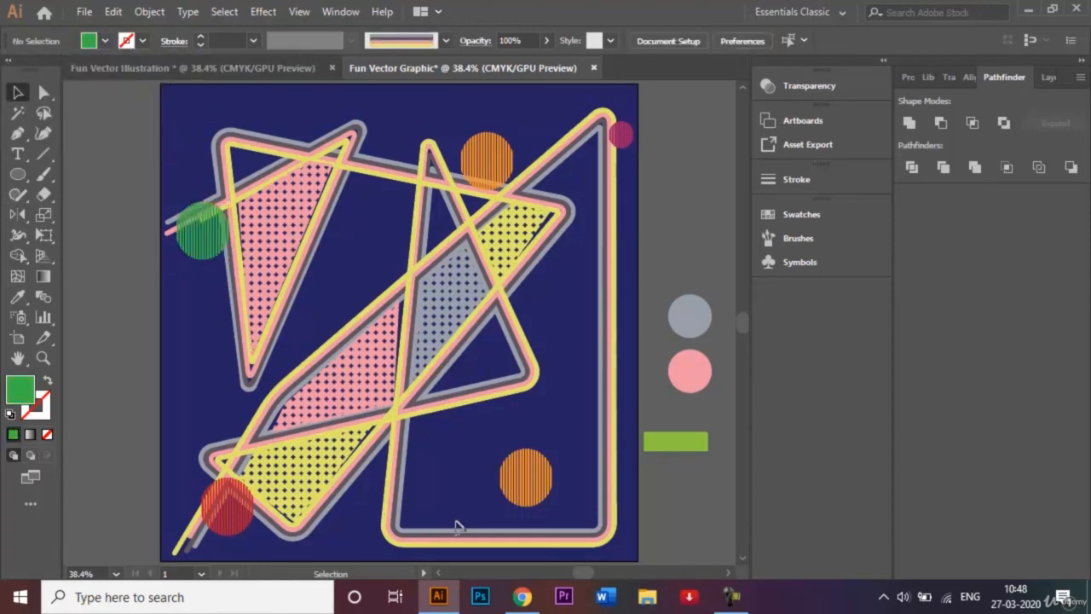
# Recolour the striped circle in the artboard's lower-right area with the light blue swatch
pyautogui.click(522, 487)
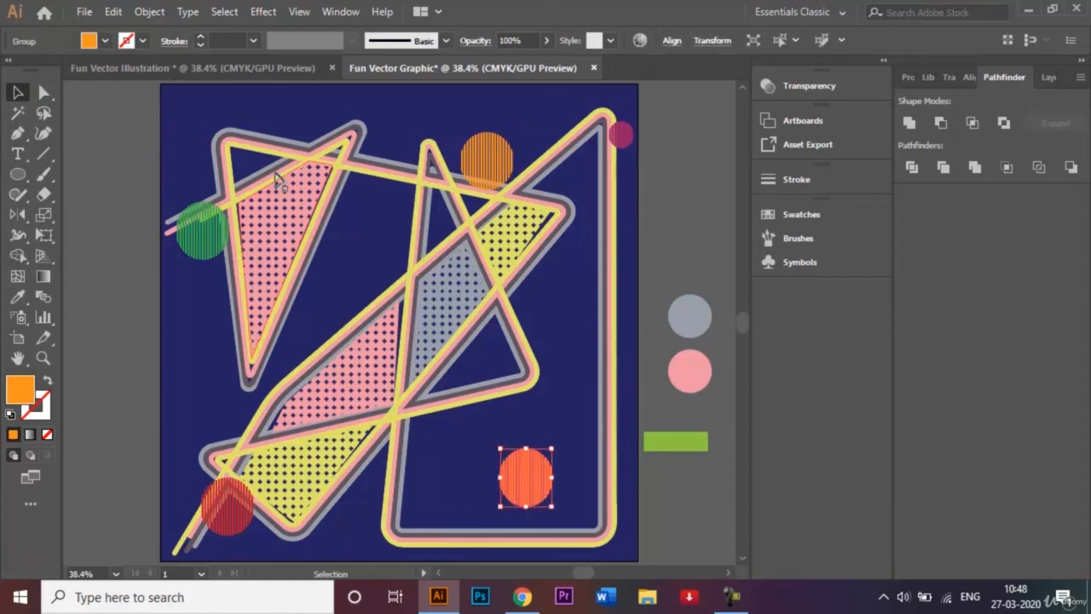
pyautogui.click(105, 41)
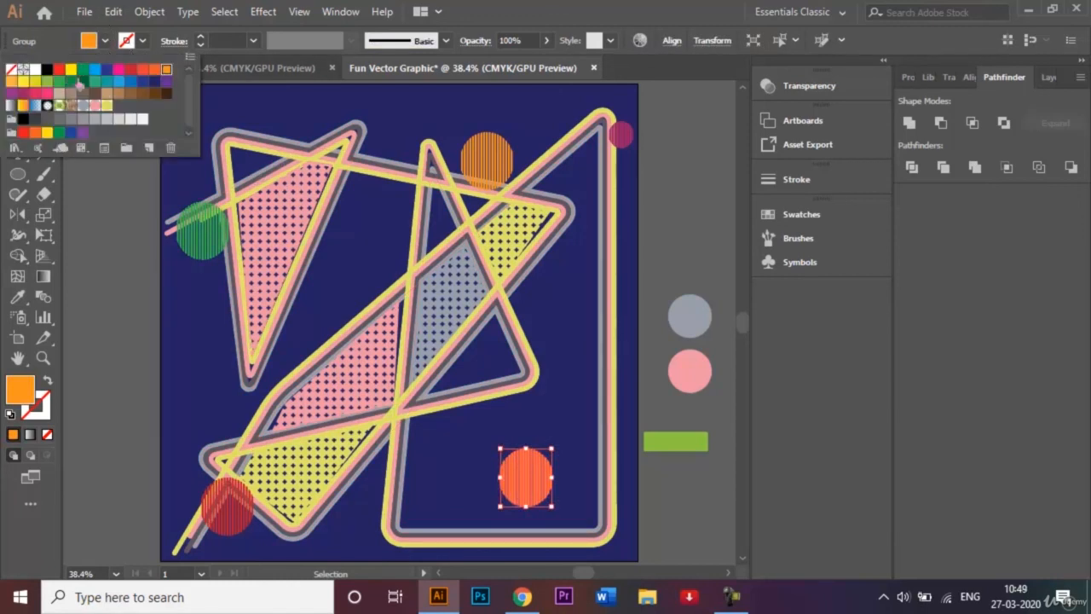
pyautogui.click(99, 73)
pyautogui.click(100, 312)
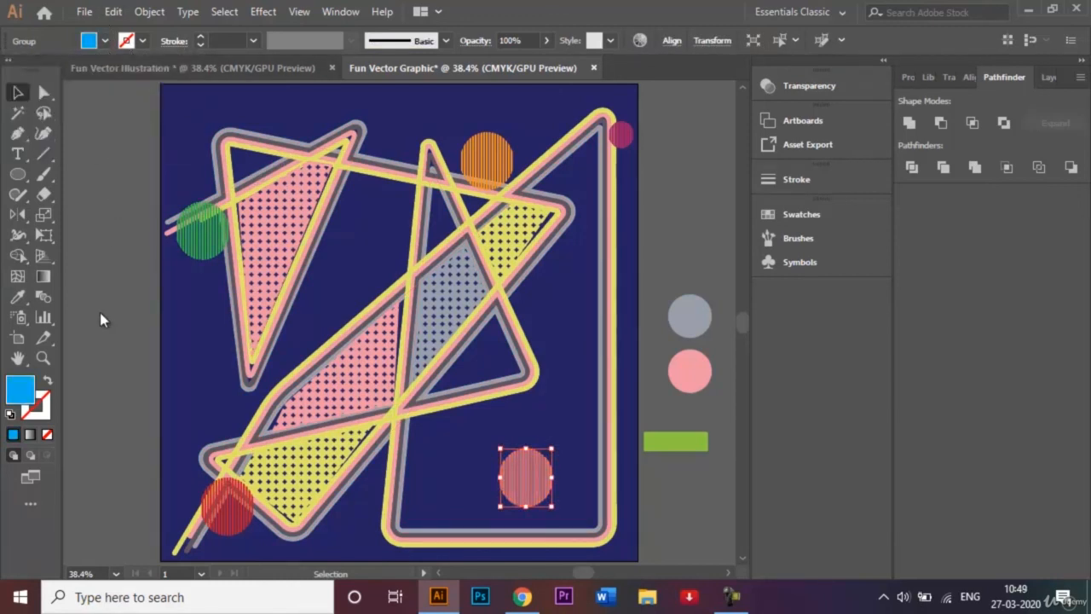
pyautogui.click(124, 332)
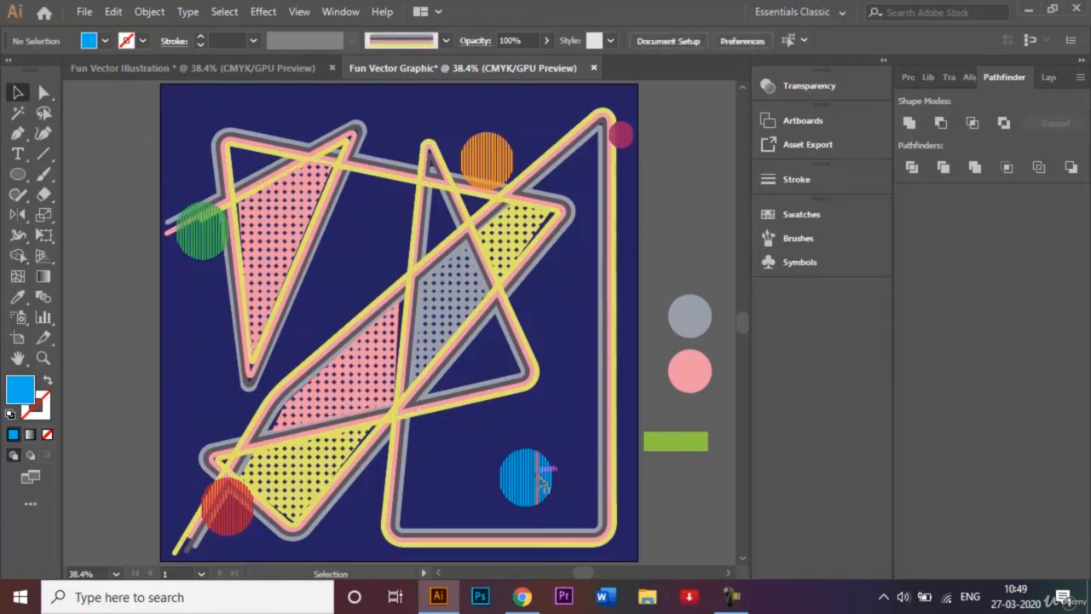
# Move the blue striped circle into the empty triangle below the grey dotted shape and send it to the back
pyautogui.moveTo(535, 470); pyautogui.dragTo(484, 372)
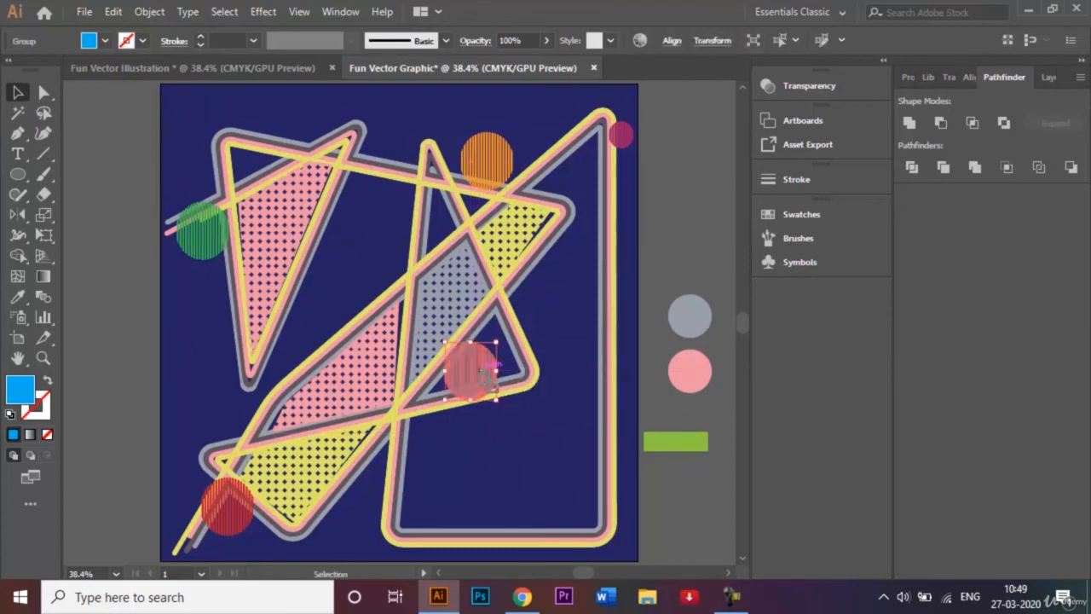
pyautogui.rightClick(481, 370)
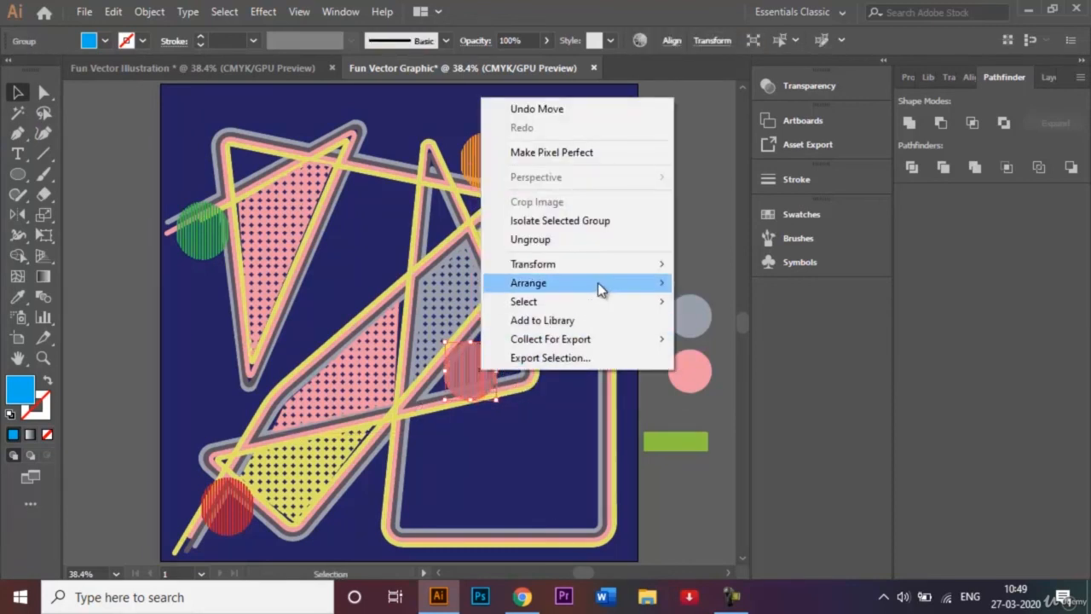
pyautogui.moveTo(598, 282)
pyautogui.click(731, 338)
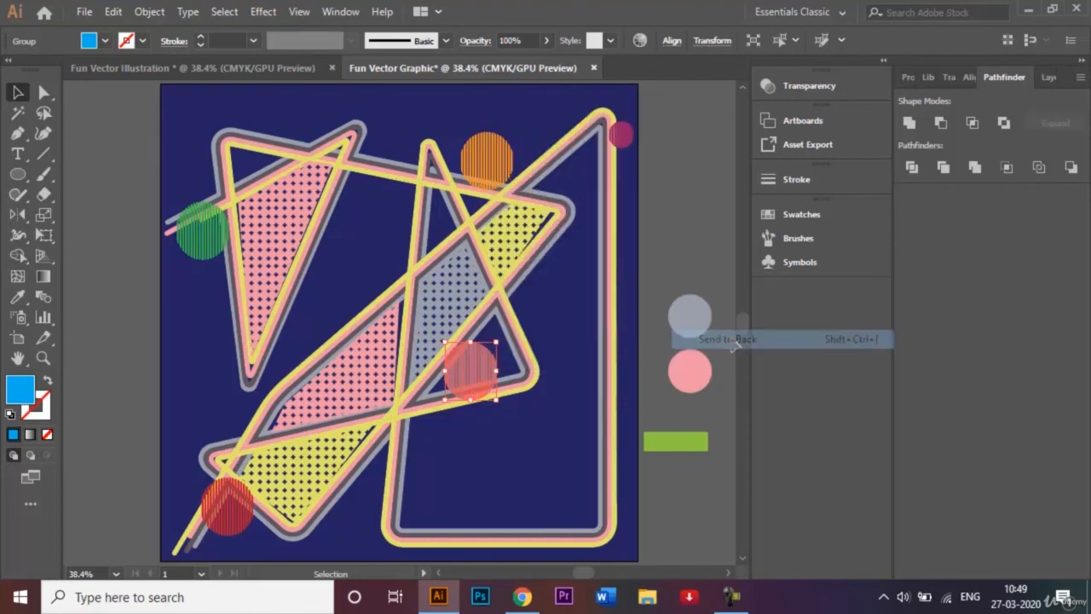
pyautogui.click(714, 260)
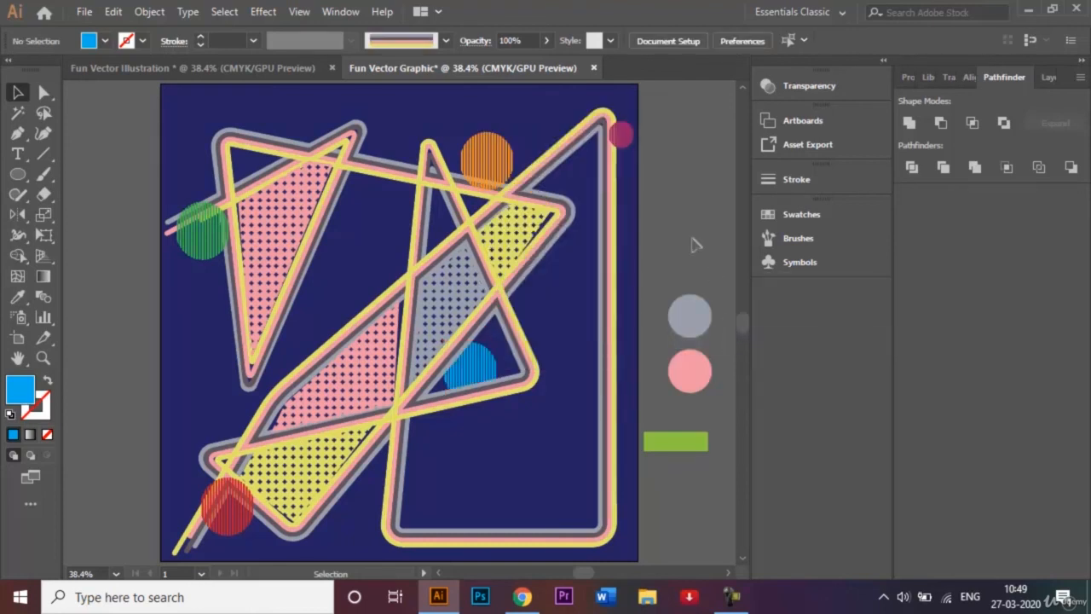
# Send the small magenta striped circle to the back, behind the zigzag stripes
pyautogui.rightClick(623, 133)
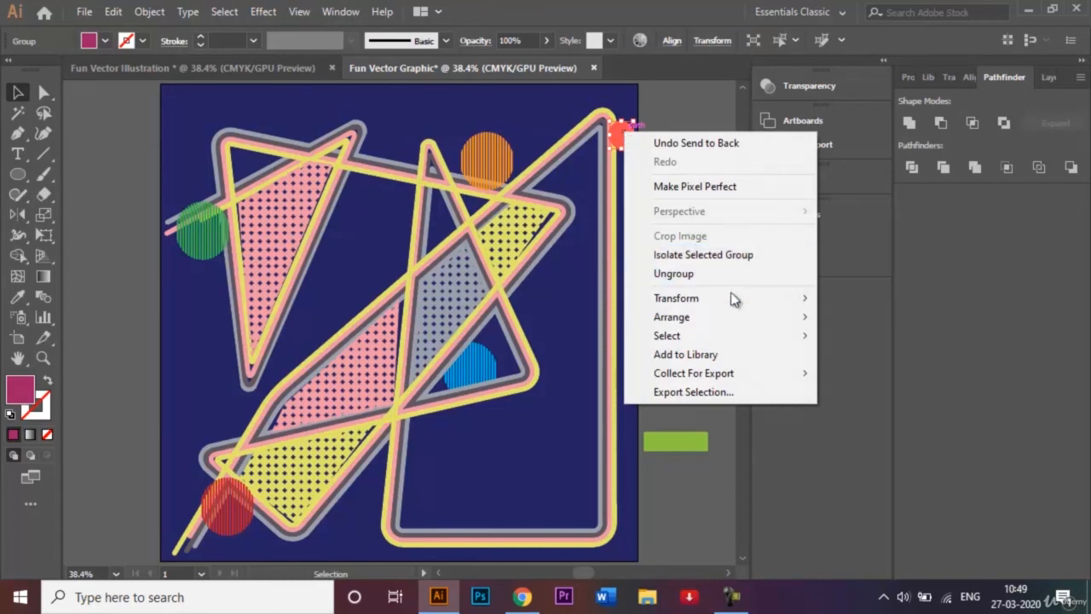
pyautogui.moveTo(756, 316)
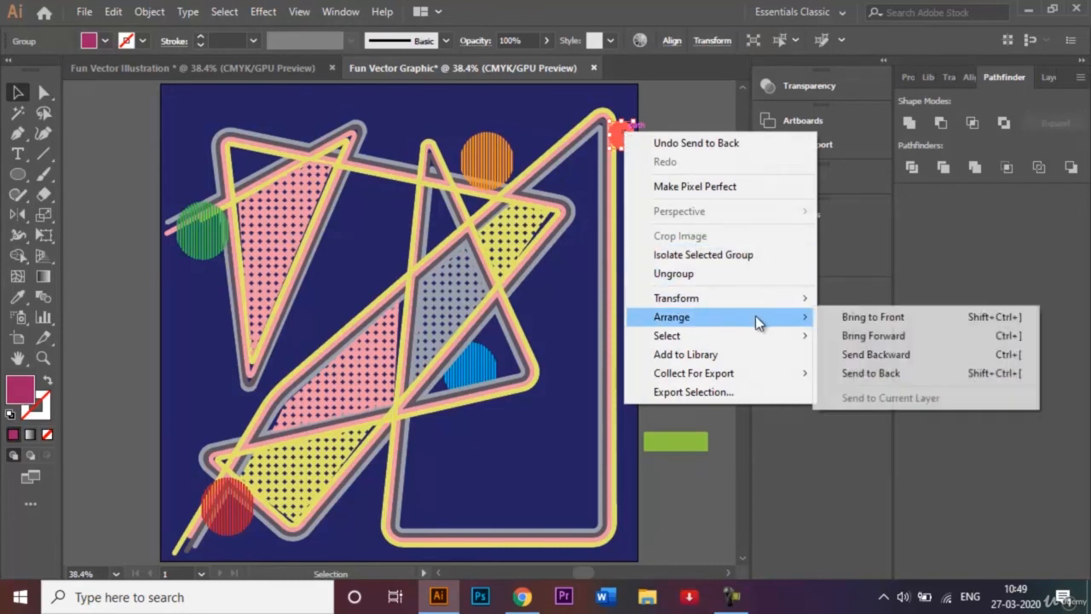
pyautogui.click(890, 373)
pyautogui.click(701, 146)
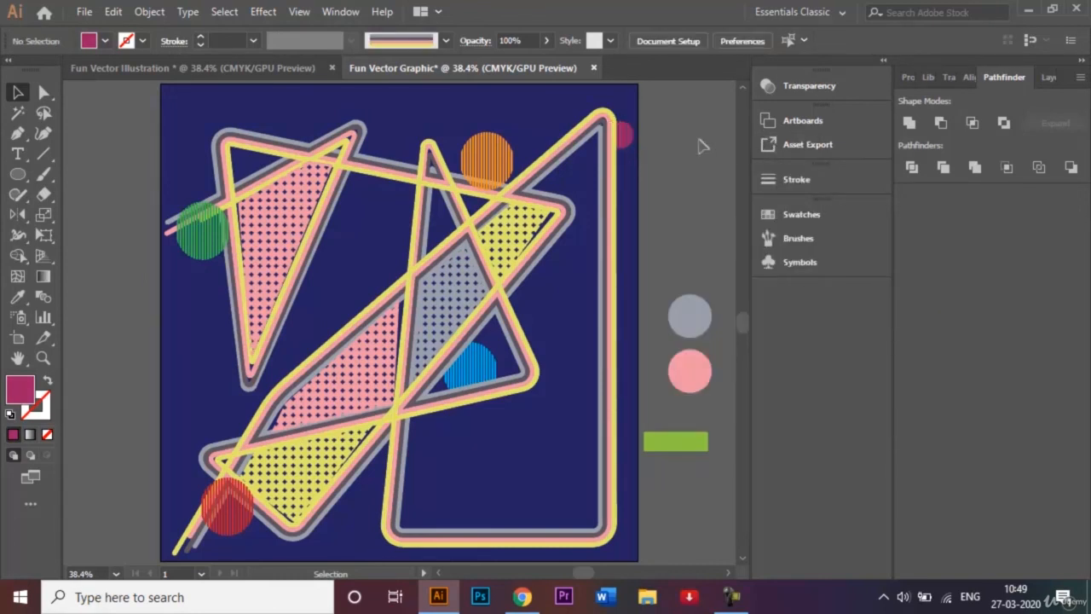
# Select the green, red and orange striped circles together and send them to the back, behind the zigzag stripes
pyautogui.click(202, 229)
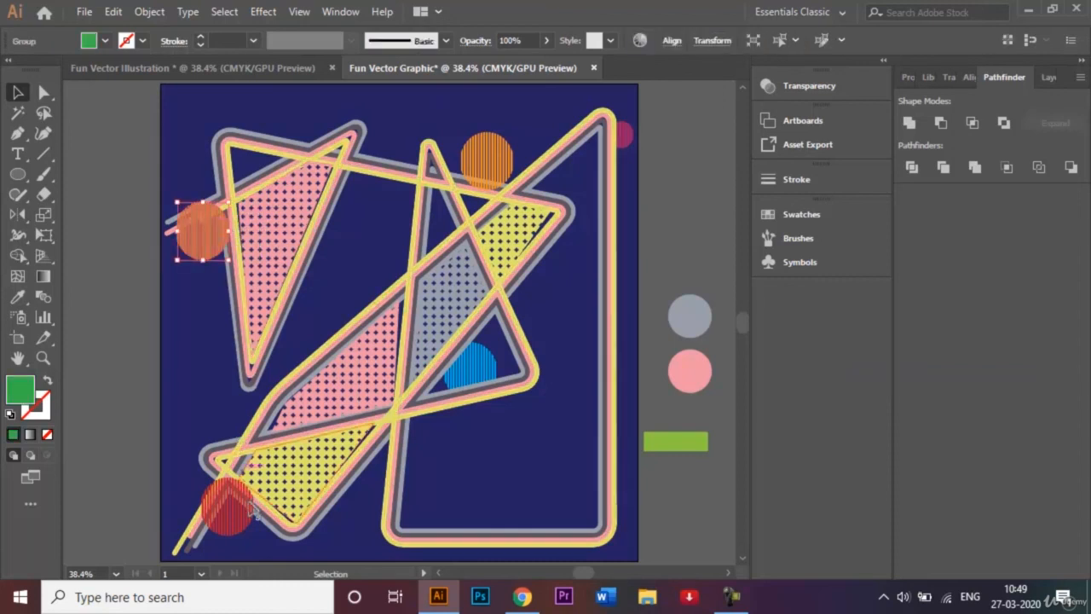
pyautogui.keyDown('shift'); pyautogui.click(235, 522); pyautogui.keyUp('shift')
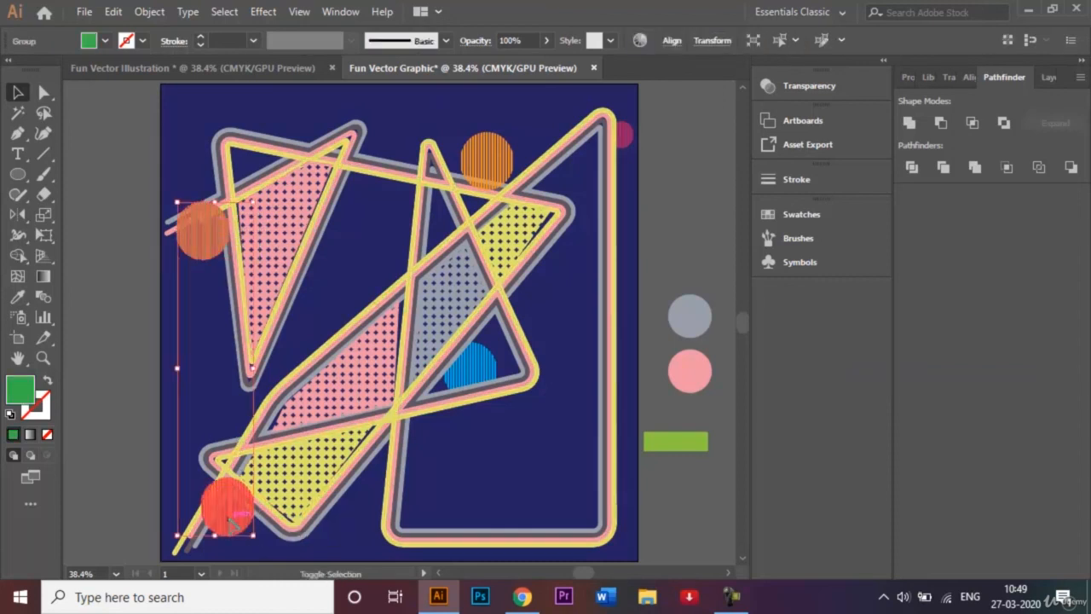
pyautogui.keyDown('shift'); pyautogui.click(505, 158); pyautogui.keyUp('shift')
pyautogui.rightClick(507, 156)
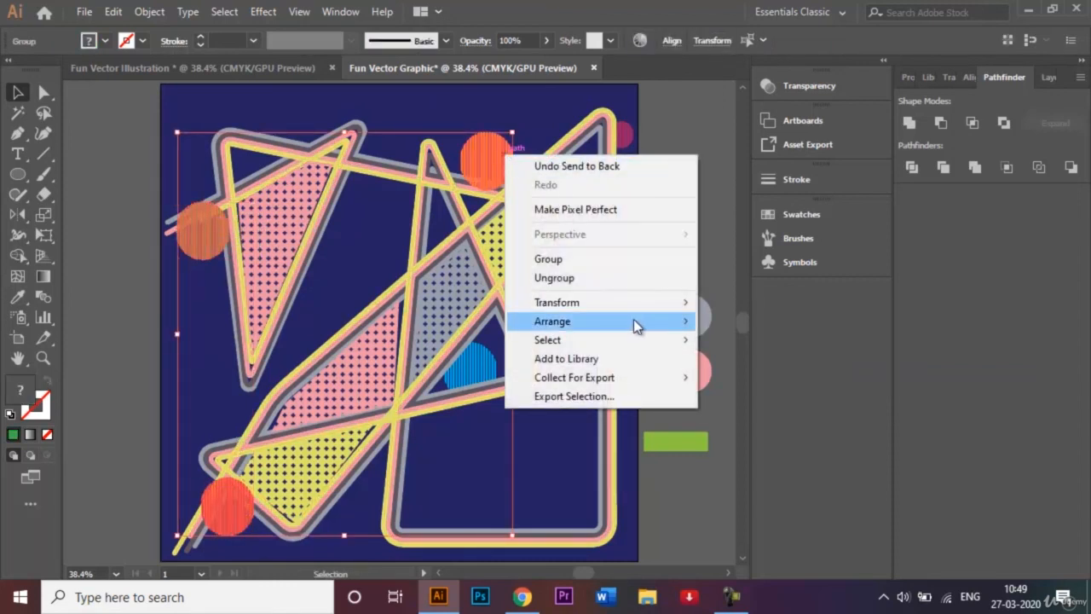
pyautogui.moveTo(633, 322)
pyautogui.click(754, 376)
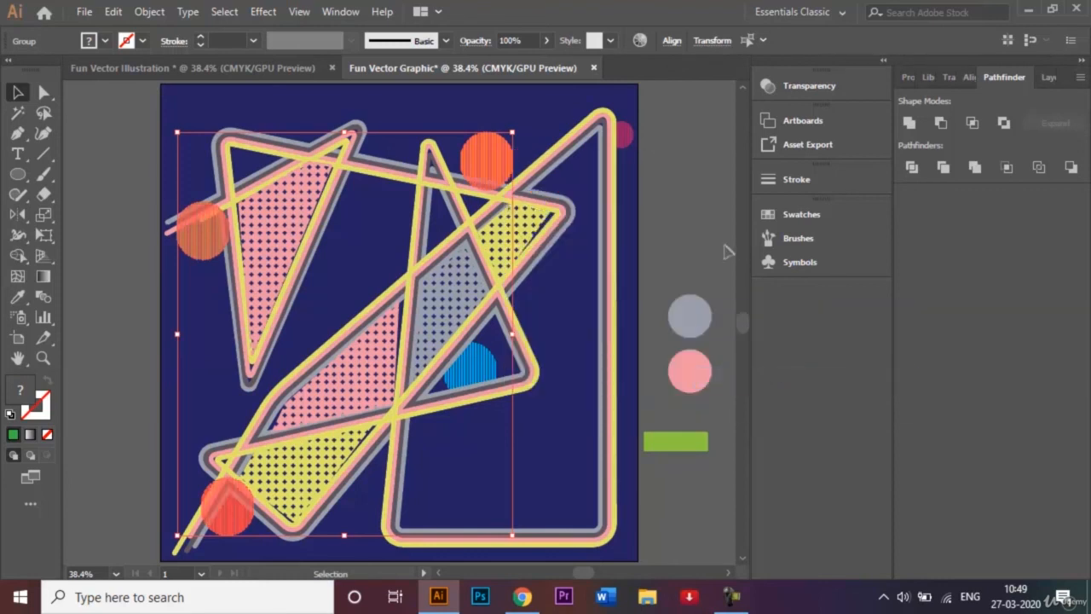
pyautogui.rightClick(667, 206)
pyautogui.click(653, 192)
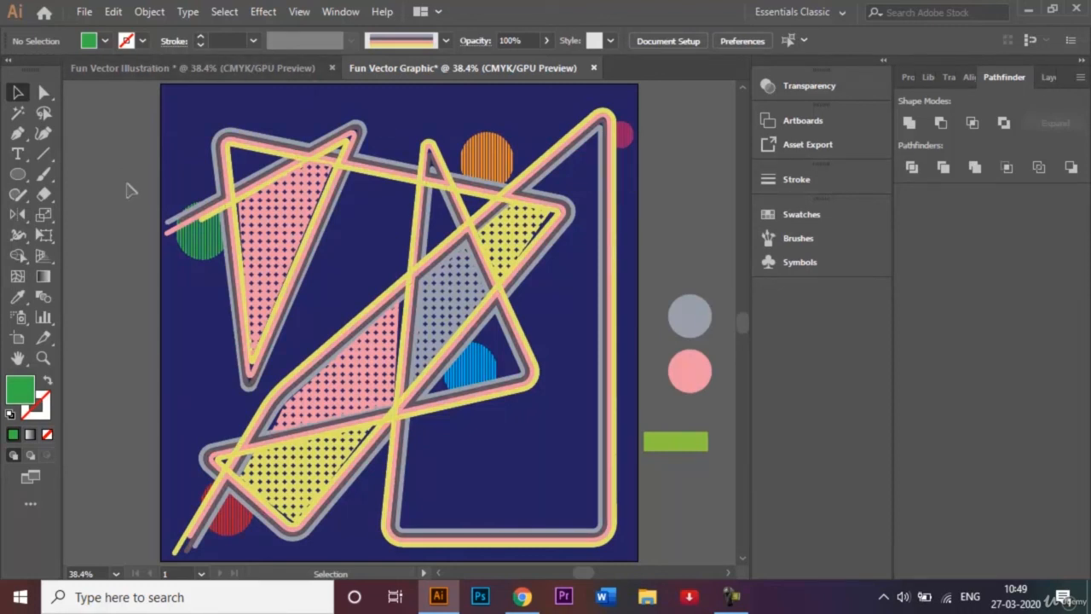
# Save the document as Fun Vector Graphic.ai in Adobe Illustrator format, using the Illustrator CC version
pyautogui.click(85, 13)
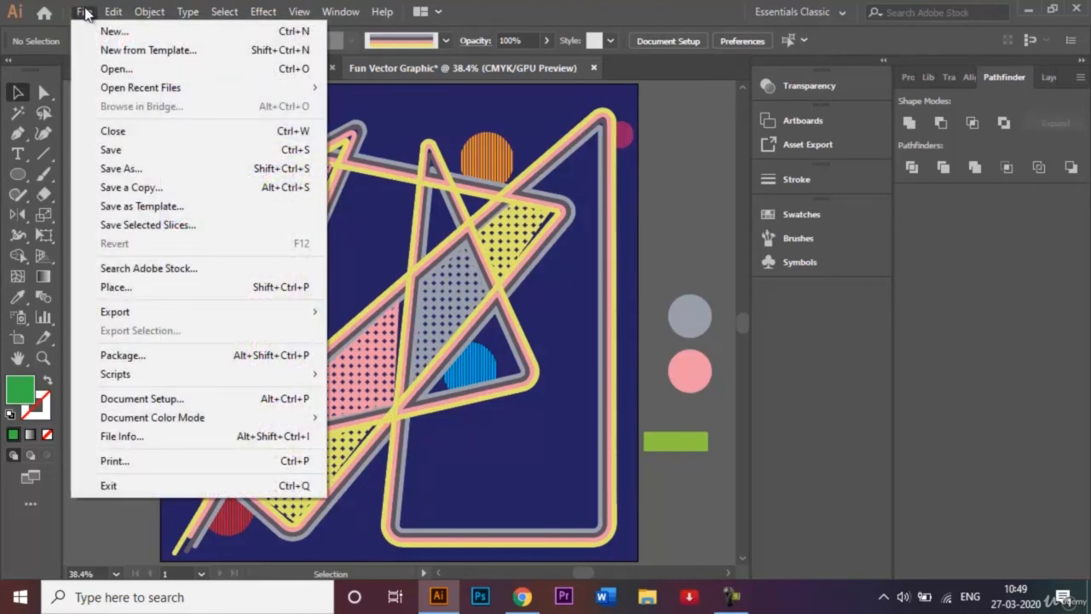
pyautogui.click(152, 169)
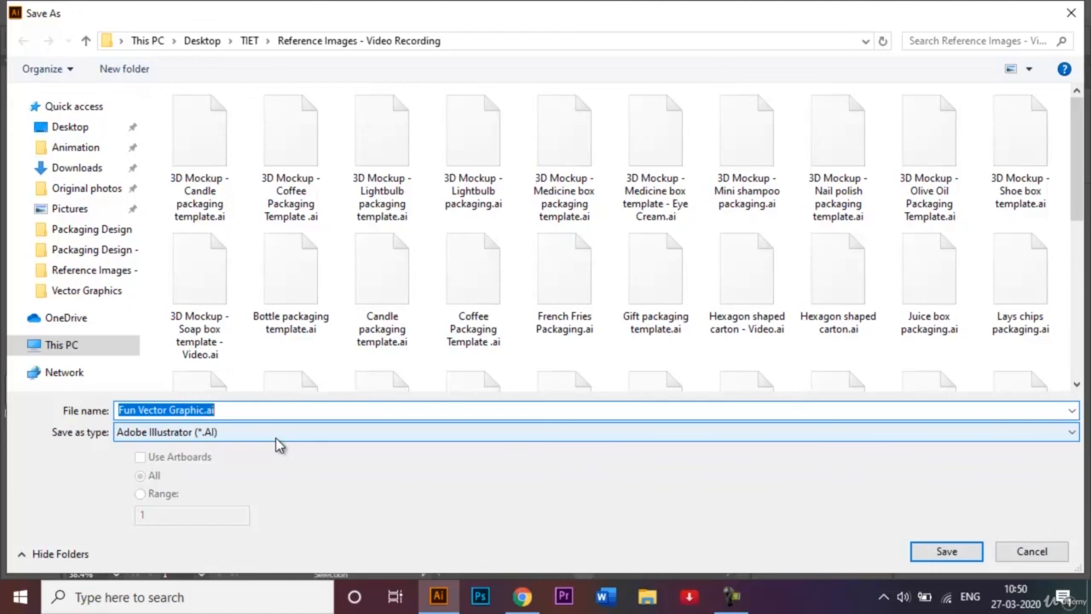
pyautogui.click(961, 553)
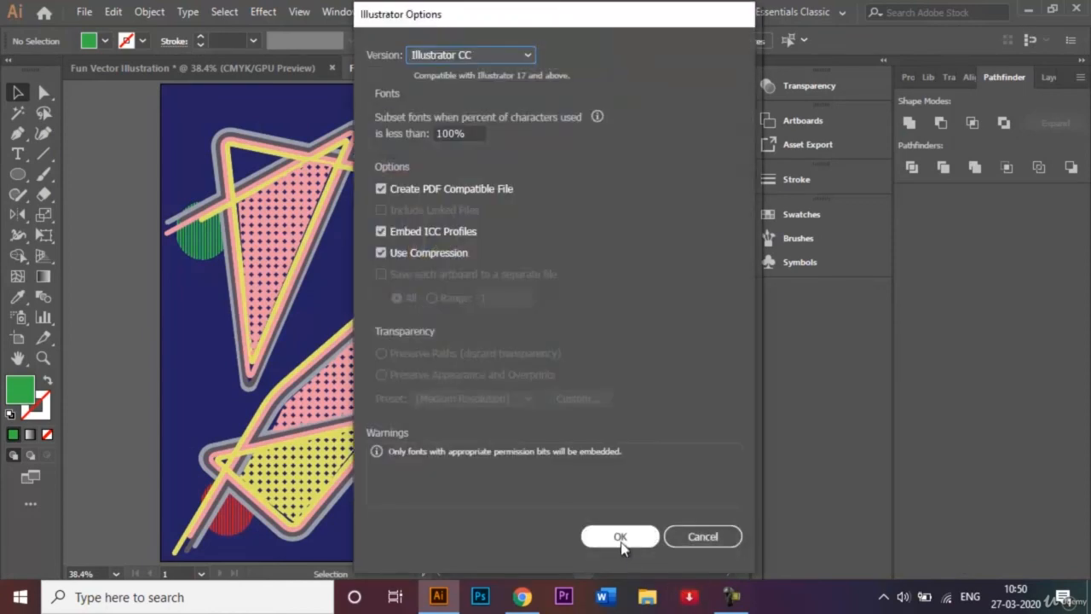
pyautogui.click(620, 537)
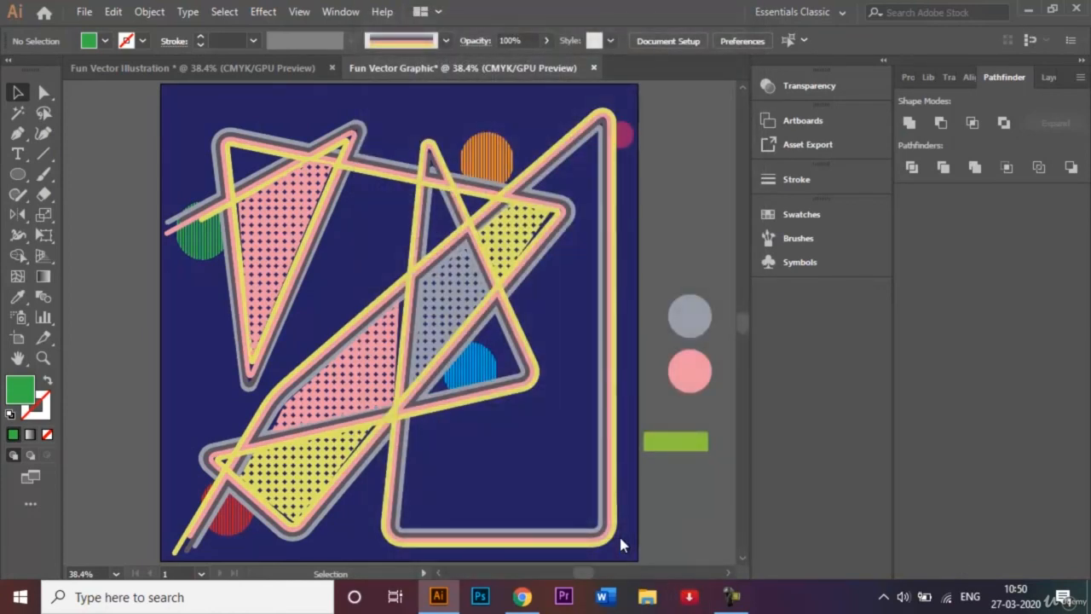